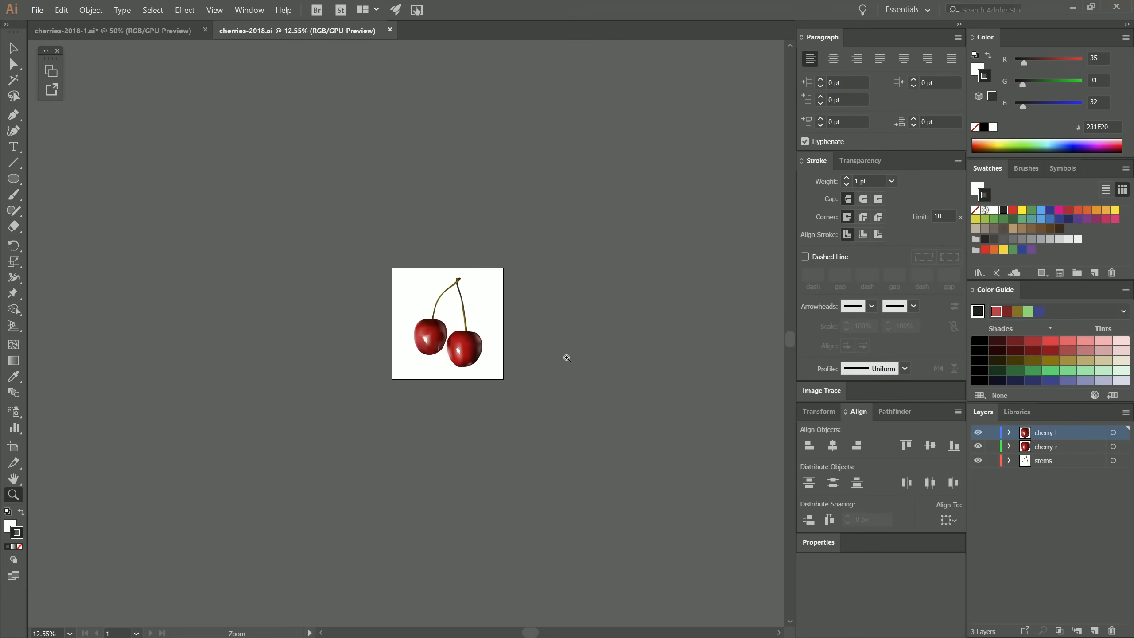
Step: Examine how the finished left cherry is built by expanding the cherry-l layer and hiding its highlight, texture, reflection and shading sublayers
left_click_drag(451, 327, 681, 381)
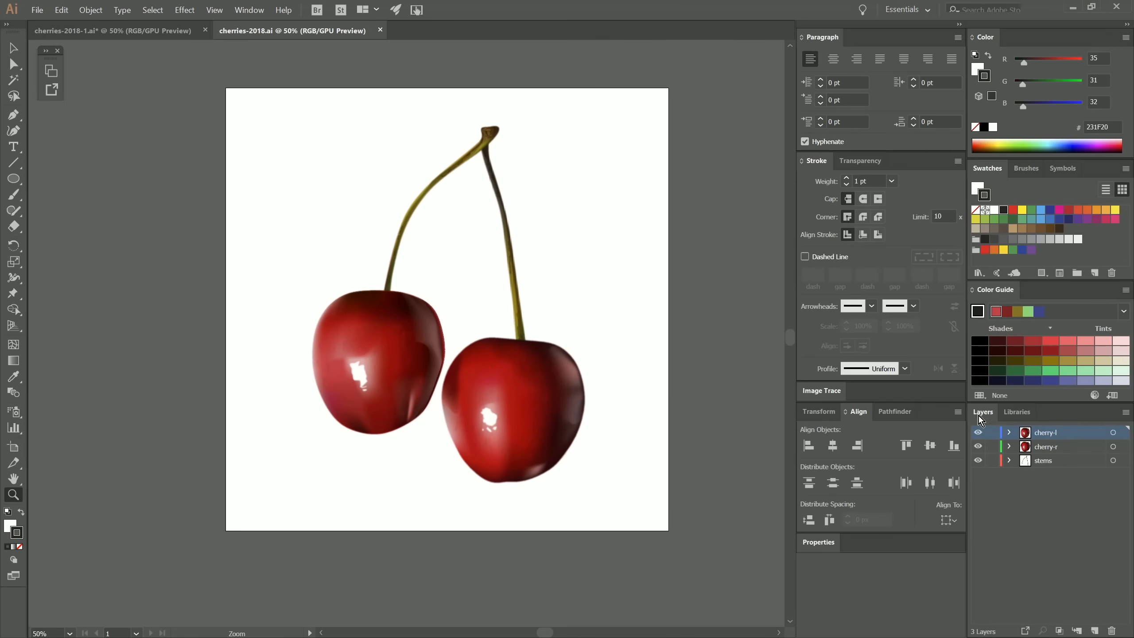
left_click(1010, 433)
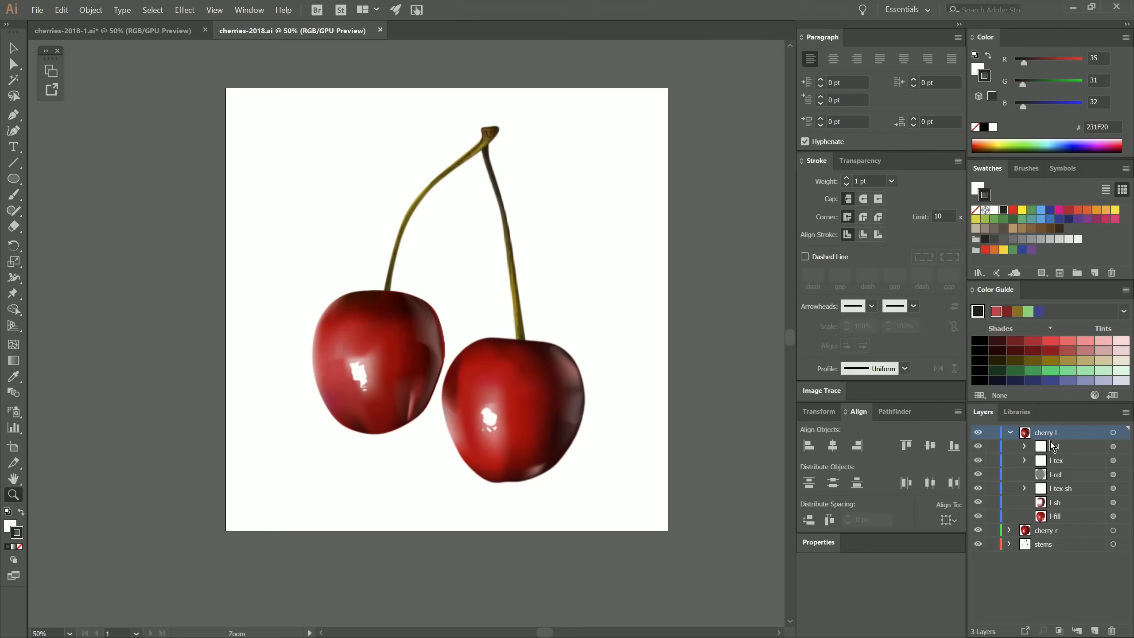
left_click(978, 447)
left_click(978, 474)
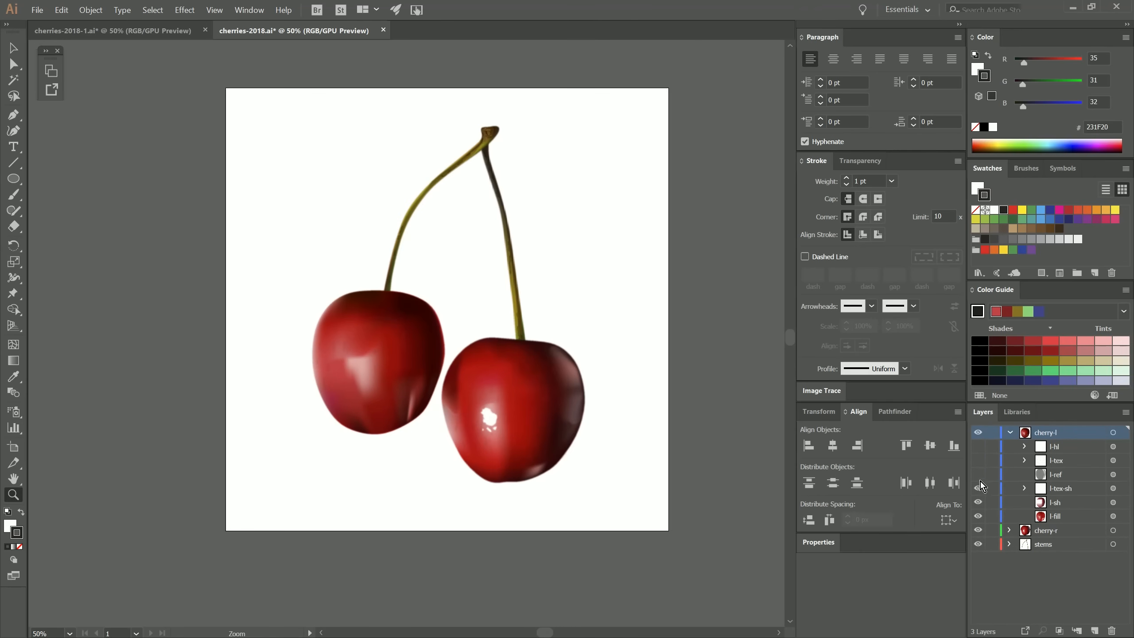
left_click(978, 502)
left_click(1113, 516)
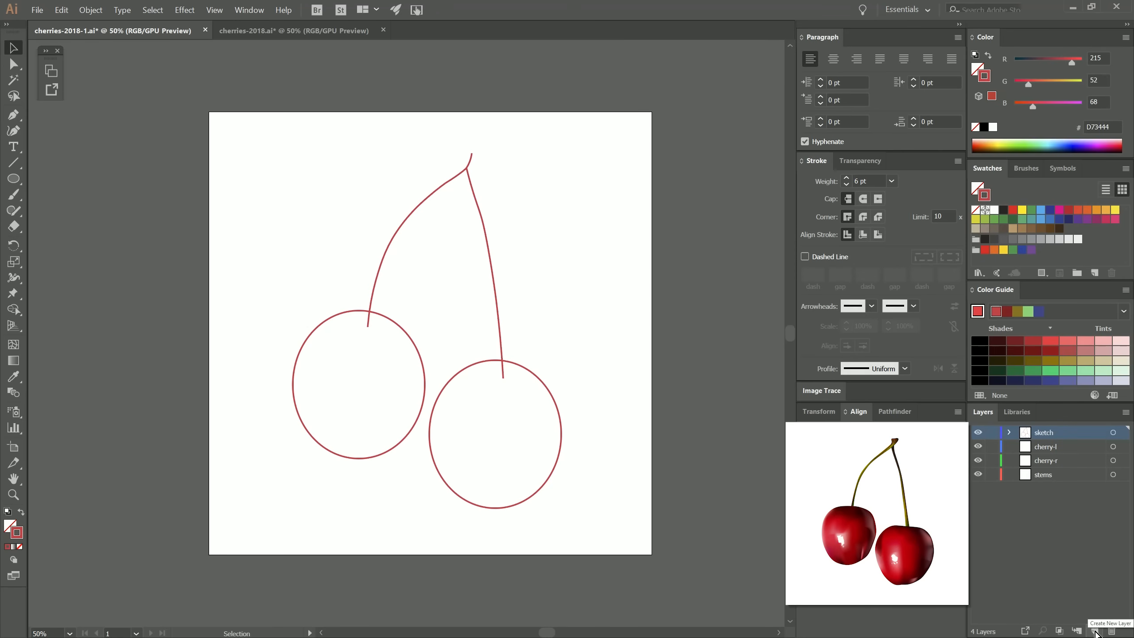
Step: Examine the two paths and two ellipses in the sketch layer by selecting each one in turn
left_click(1012, 433)
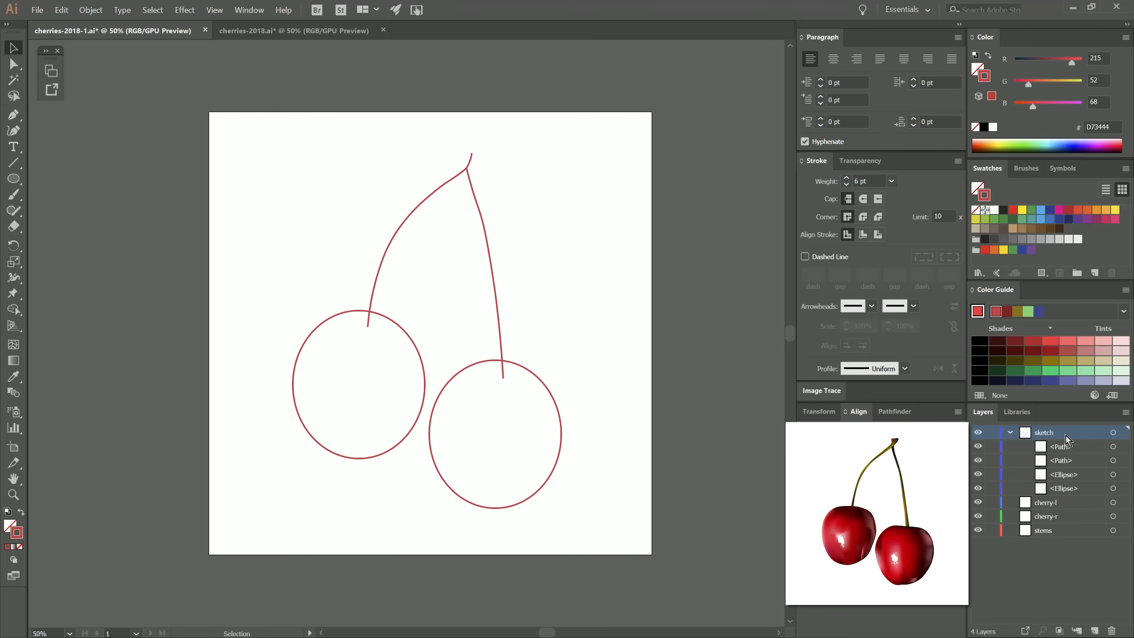
left_click(1114, 447)
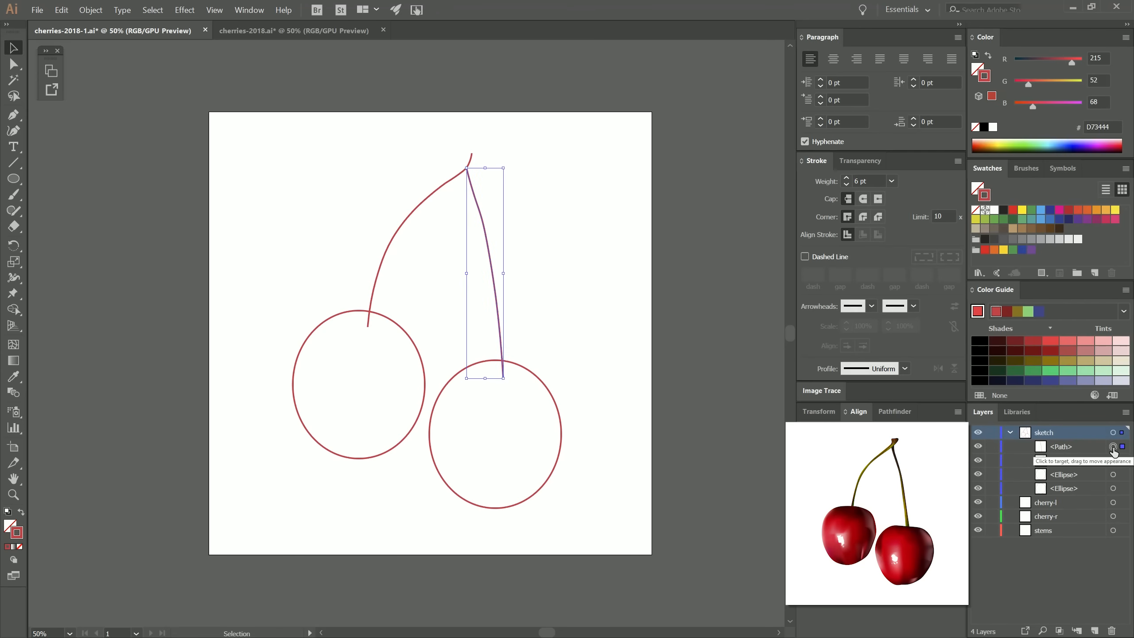
left_click(1114, 461)
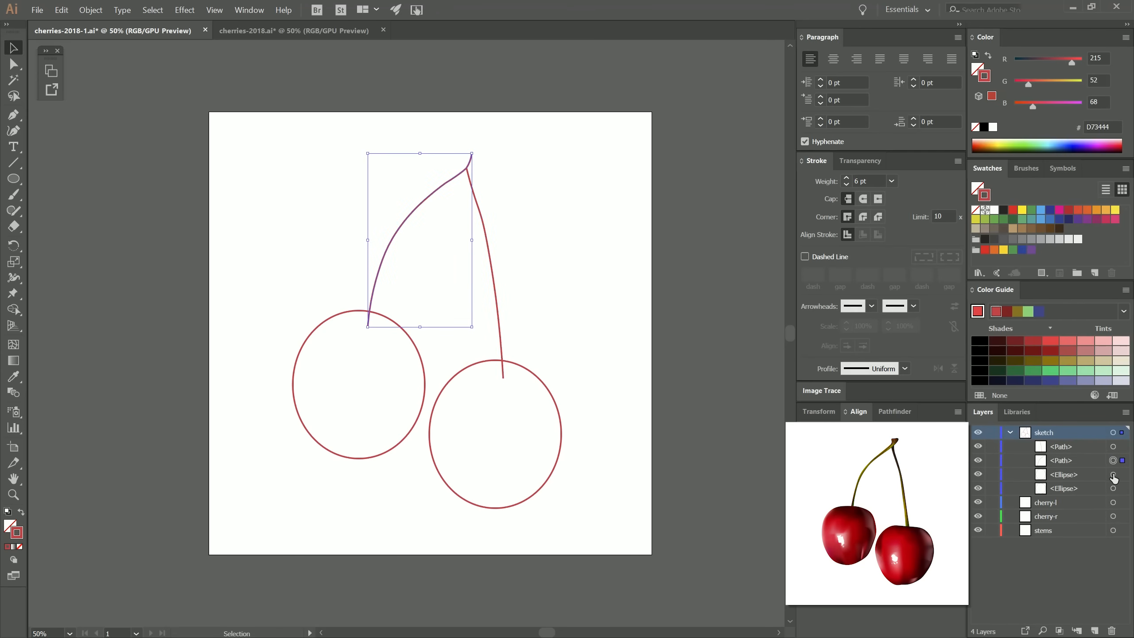
left_click(1114, 475)
left_click(1114, 488)
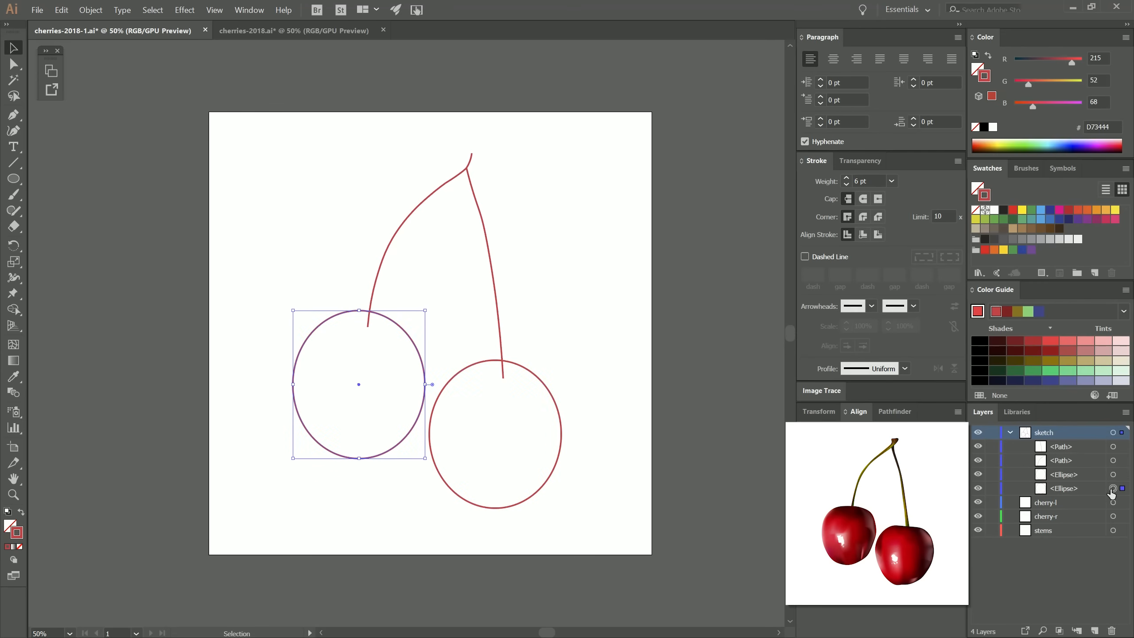
left_click(639, 442)
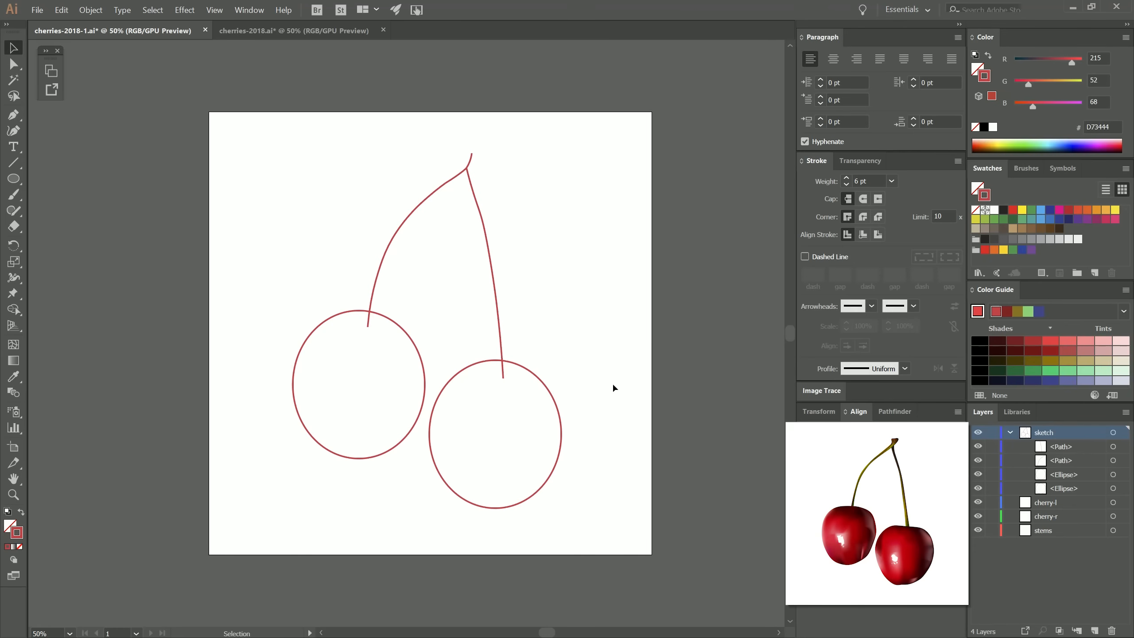
Step: Draw an unfilled ellipse with a D73444 stroke, overlapping the left cherry of the sketch and about the same size
left_click(13, 178)
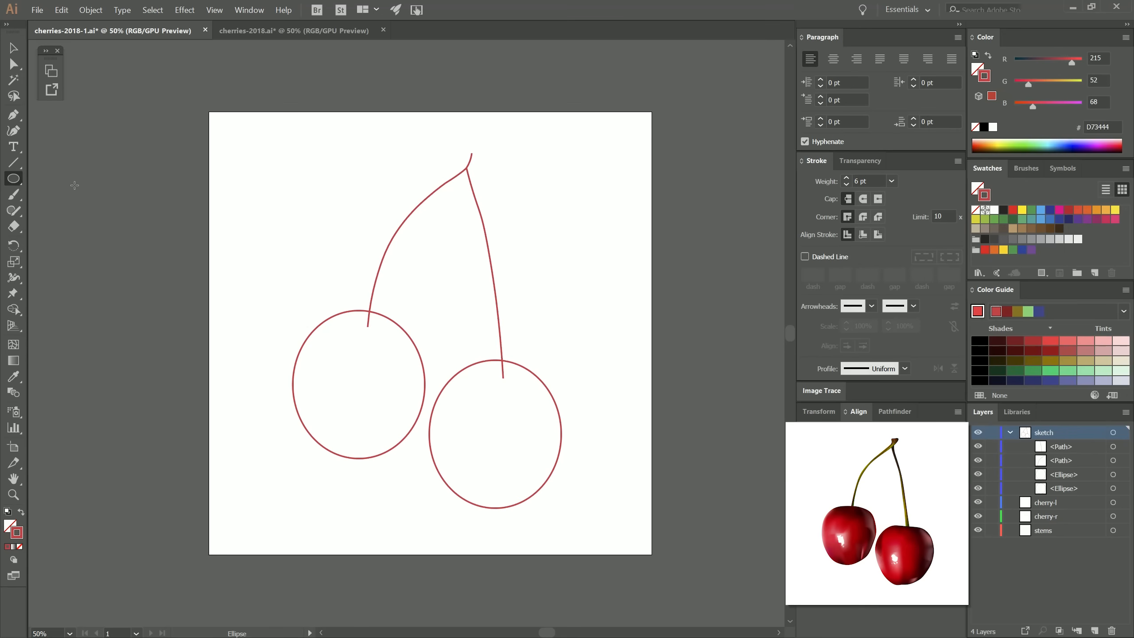
left_click(978, 71)
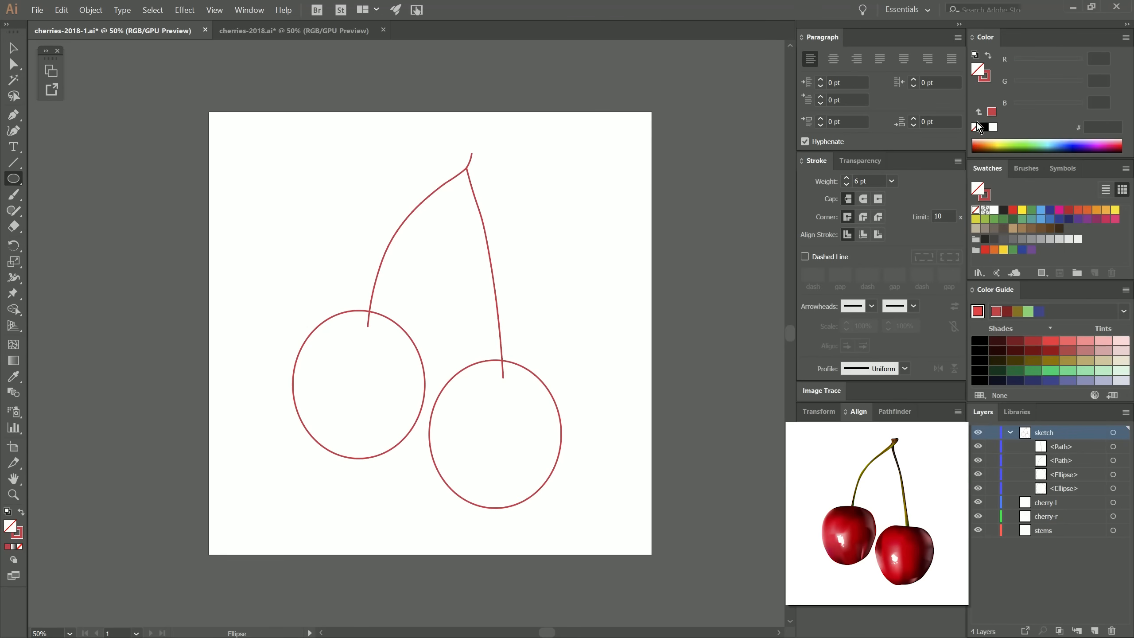
left_click(988, 81)
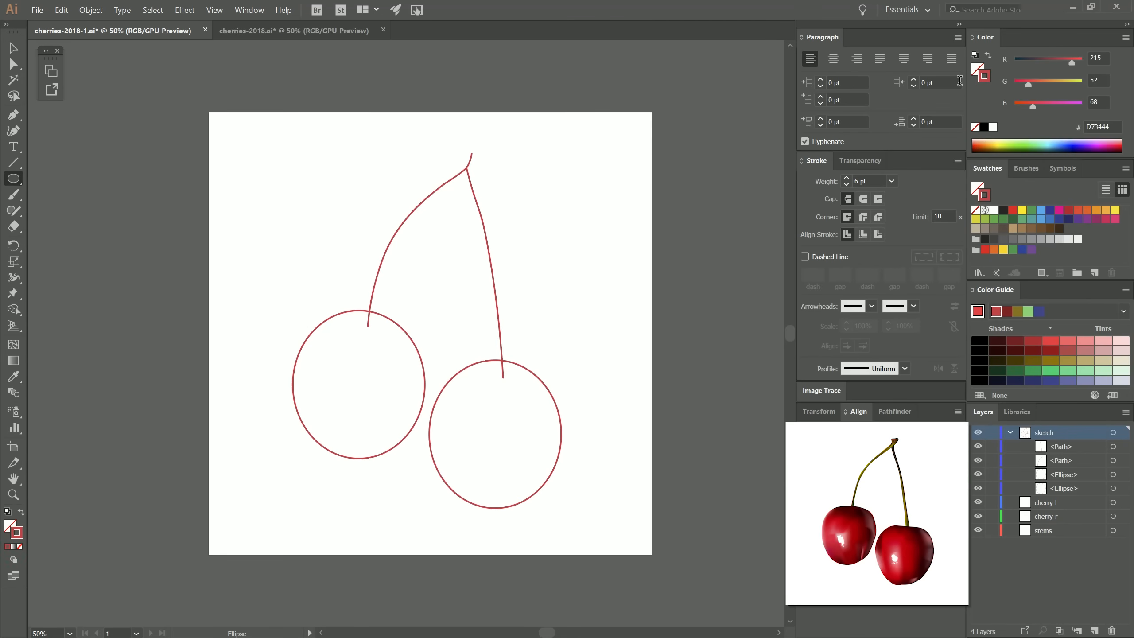
left_click_drag(254, 299, 385, 449)
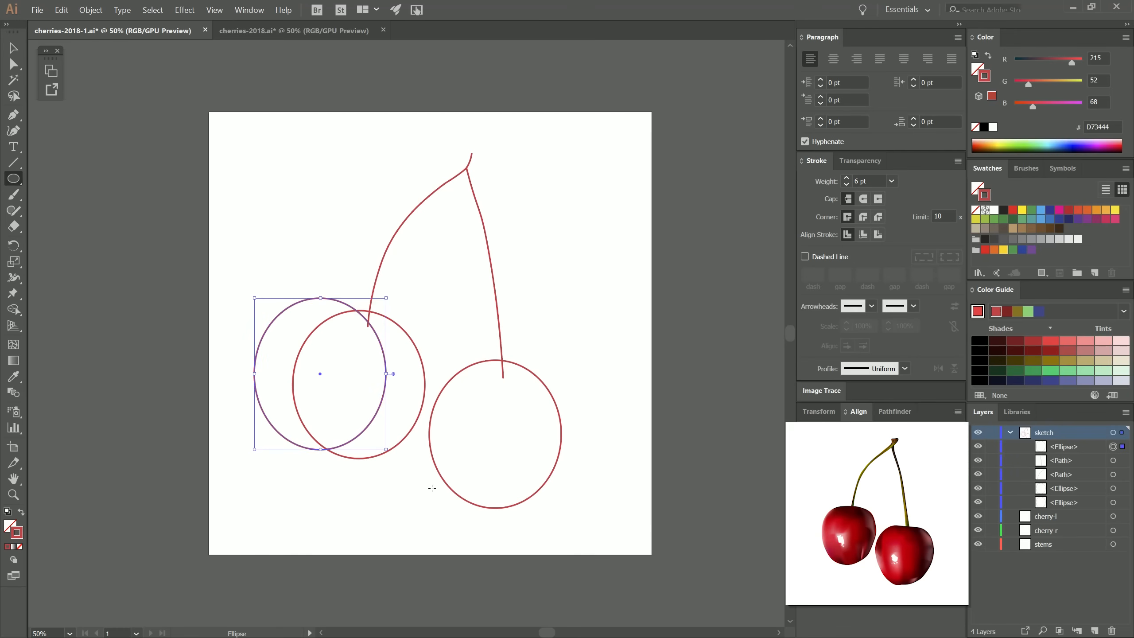
Step: Fit the new ellipse over the left cherry's outline and duplicate it onto the right cherry
key("v")
left_click_drag(317, 303, 355, 318)
left_click_drag(425, 314, 428, 312)
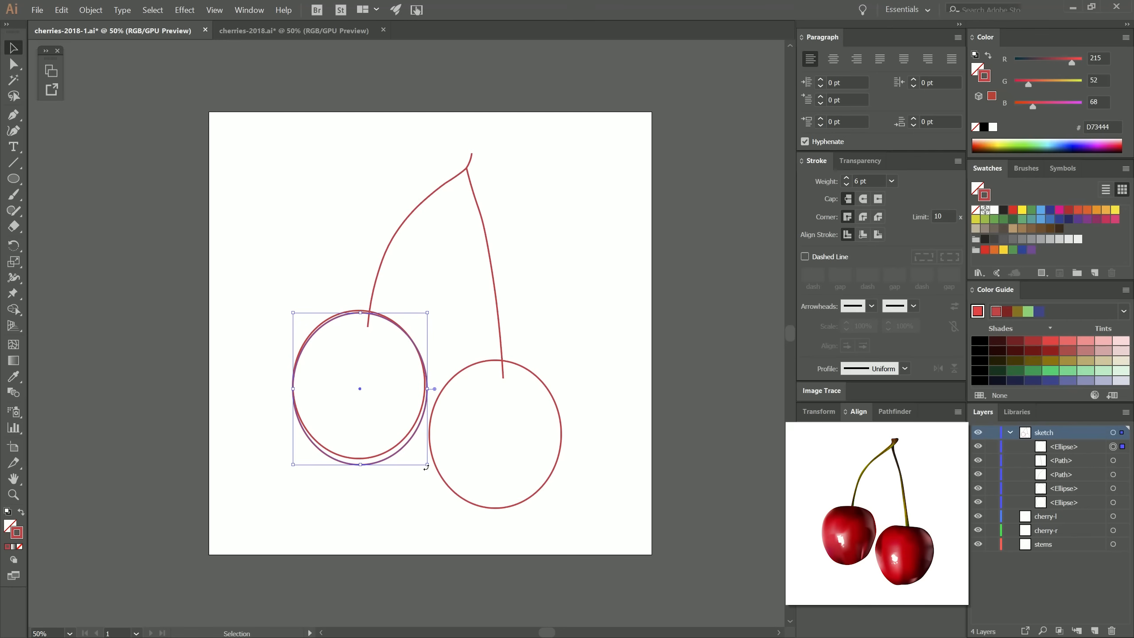
left_click_drag(428, 465, 424, 460)
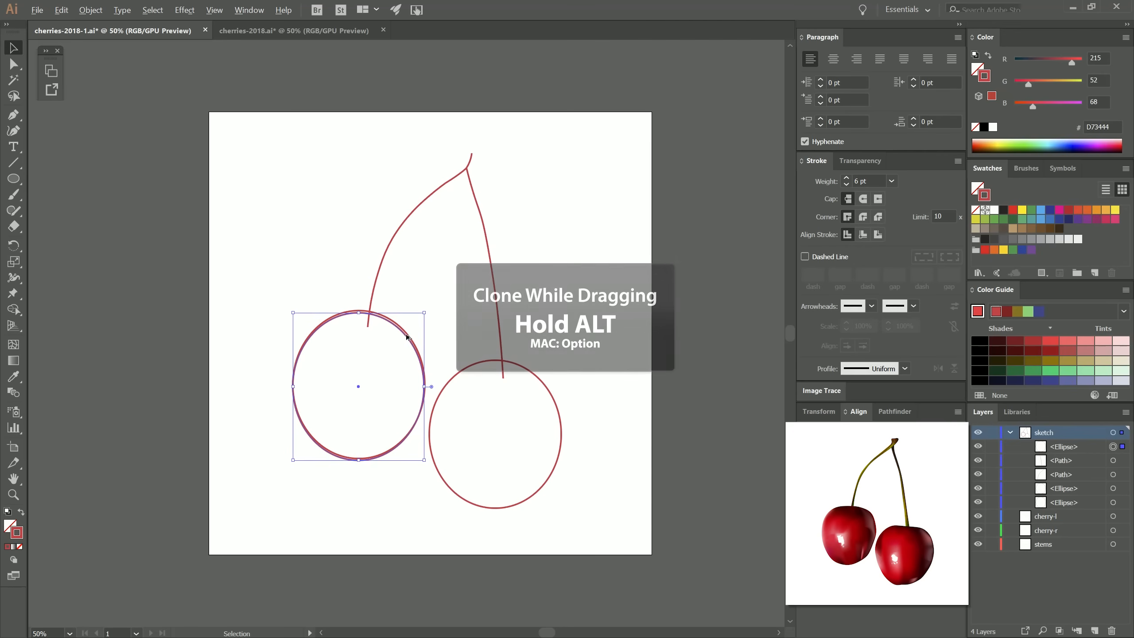
mouse_move(407, 339)
left_mouse_down()
mouse_move(603, 380)
mouse_move(531, 379)
left_mouse_up()
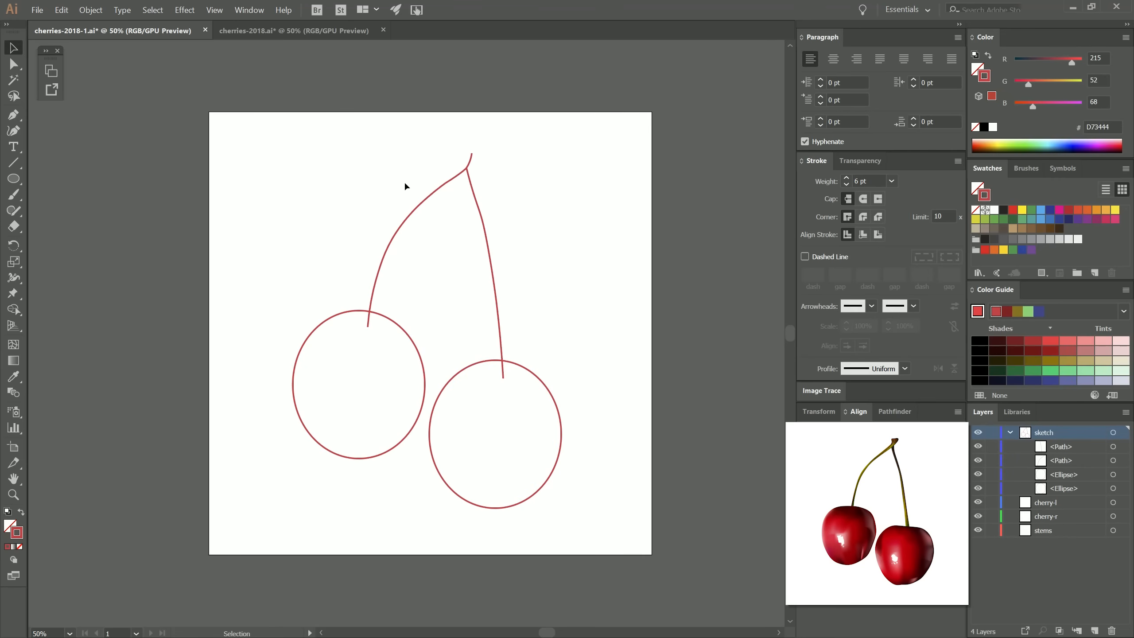
Step: Draw an open practice curve with the Curvature tool to the right of the stems, from stem-top height down to the right cherry
left_click(16, 131)
left_click(500, 157)
left_click(504, 182)
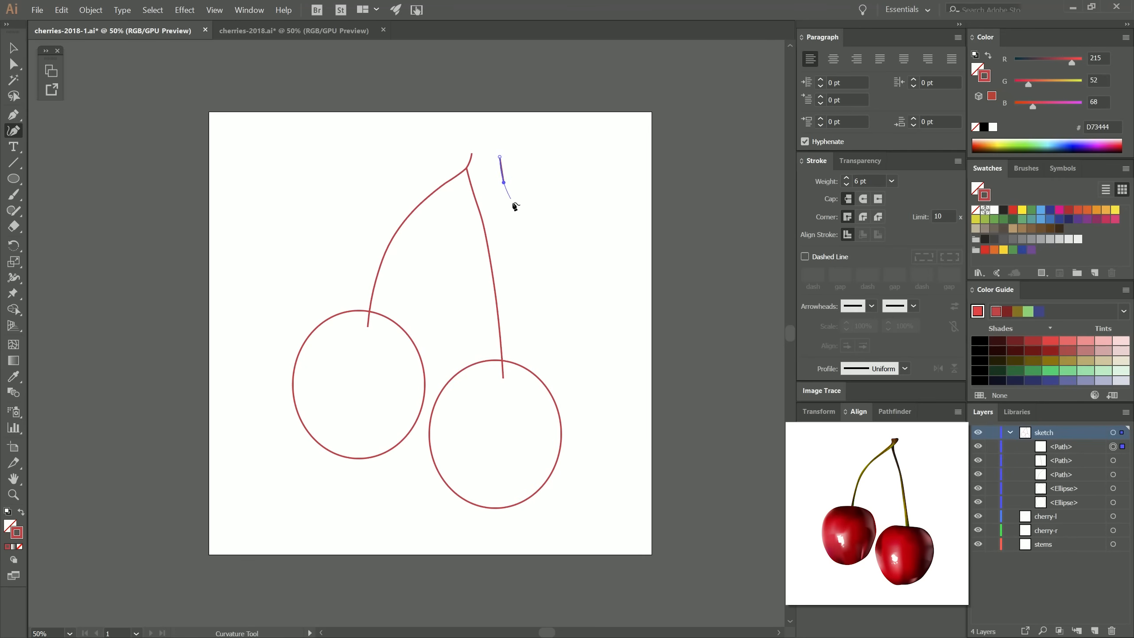
left_click(519, 215)
left_click(536, 254)
left_click(547, 299)
left_click(550, 327)
left_click(550, 355)
left_click(550, 374)
left_click(547, 398)
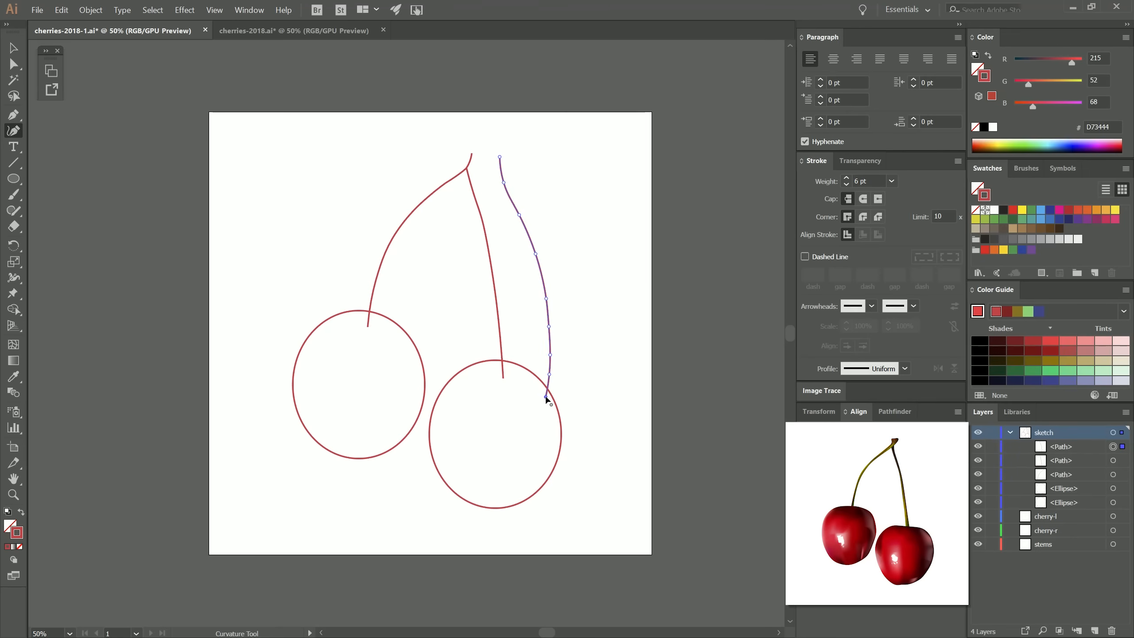
key("Escape")
Step: Reshape the practice curve by moving its upper anchor points, and delete the curve
left_click_drag(519, 215, 530, 261)
left_click_drag(504, 182, 512, 179)
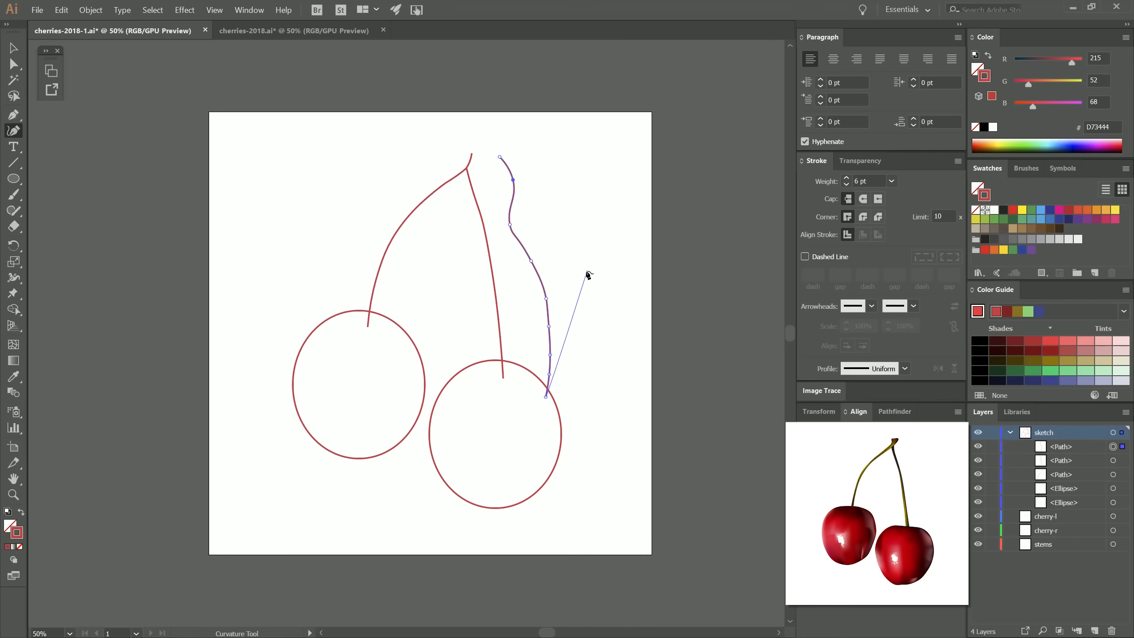
key("Delete")
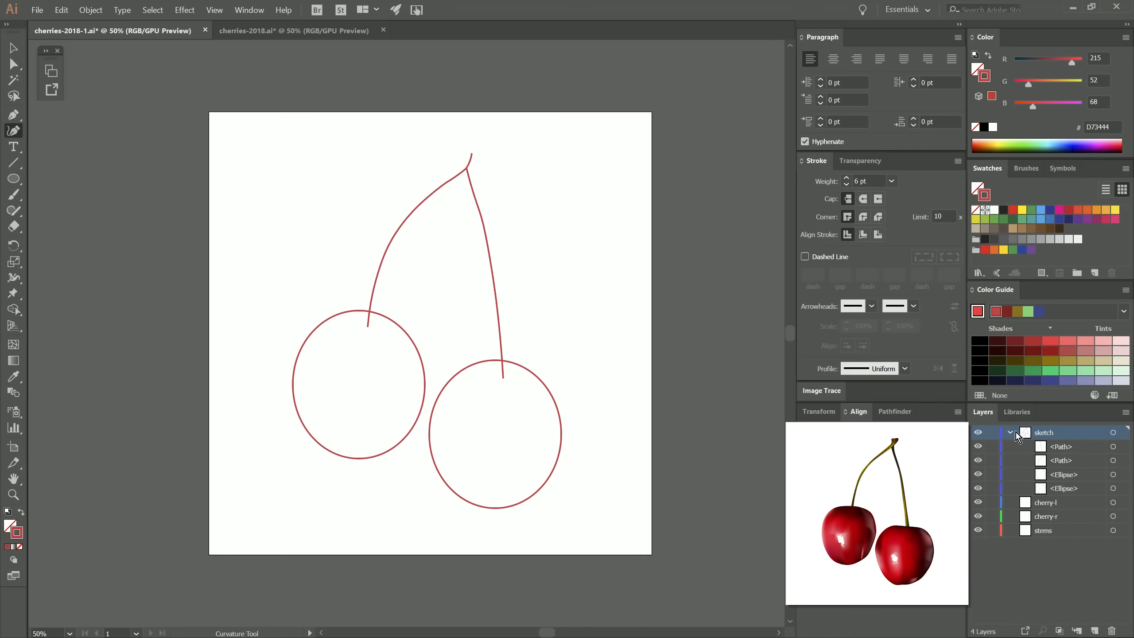
Step: Set the opacity of the whole sketch layer to 39%
left_click(1010, 433)
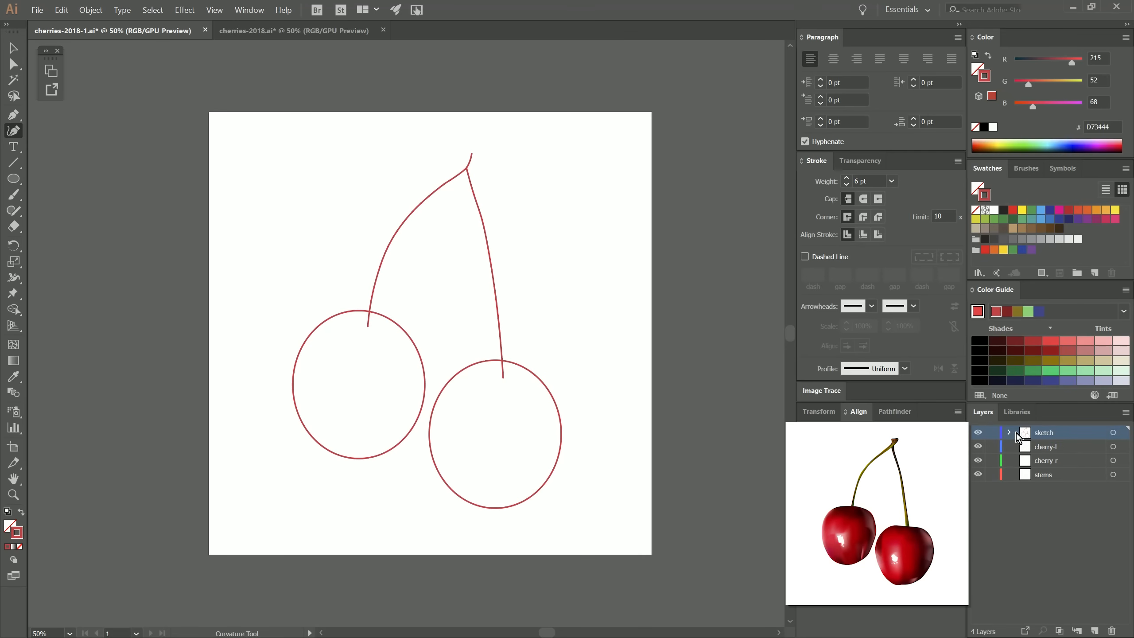
left_click(1114, 434)
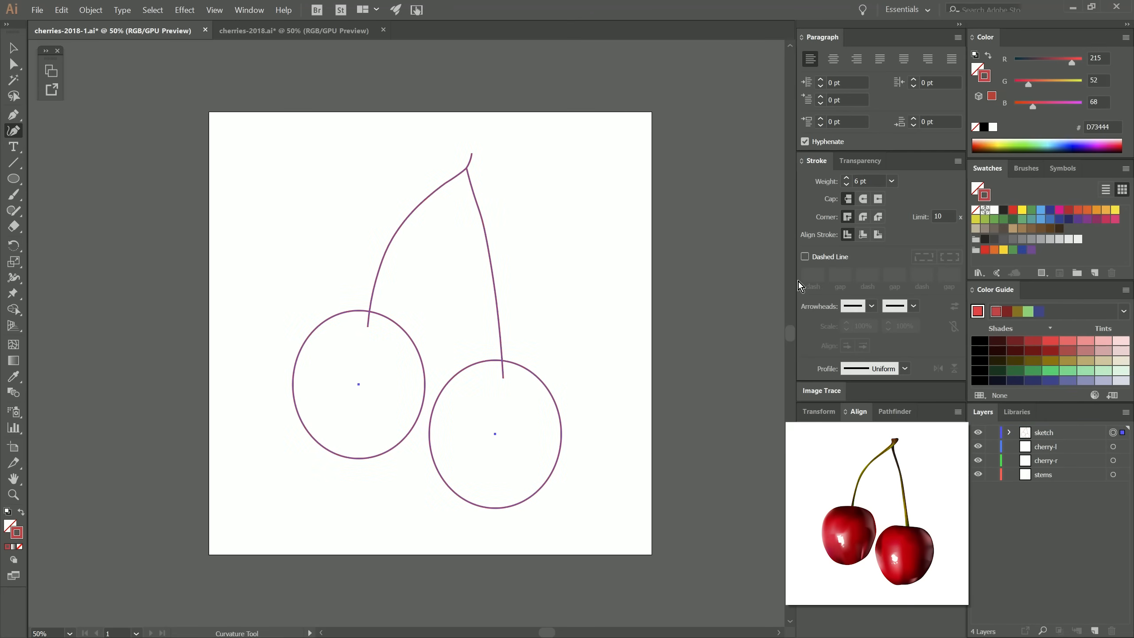
left_click(868, 164)
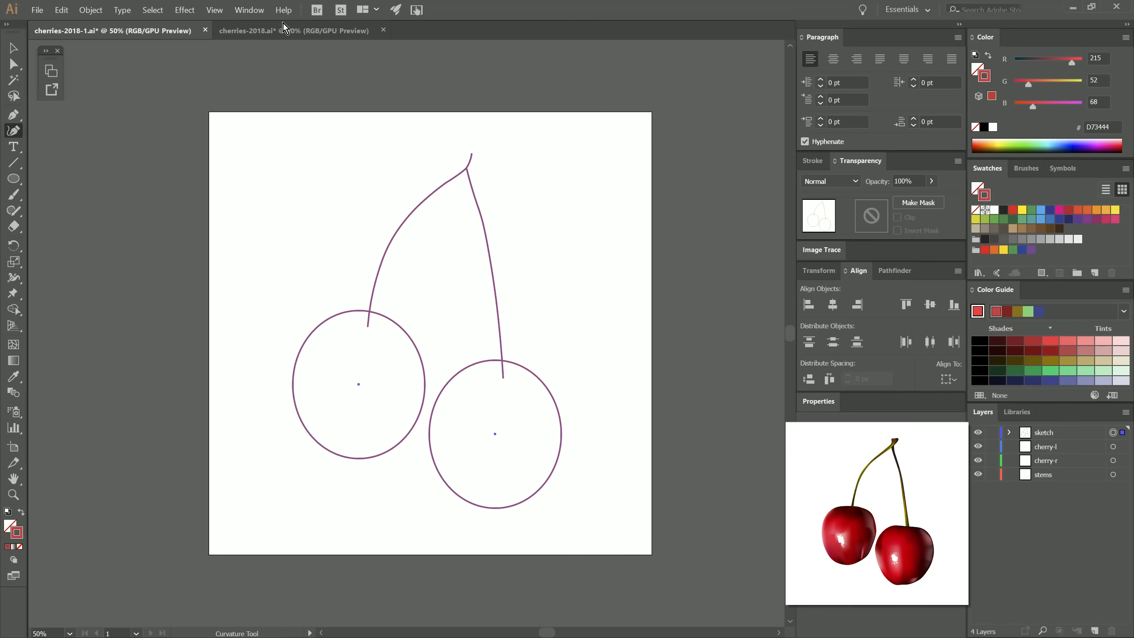
left_click(249, 9)
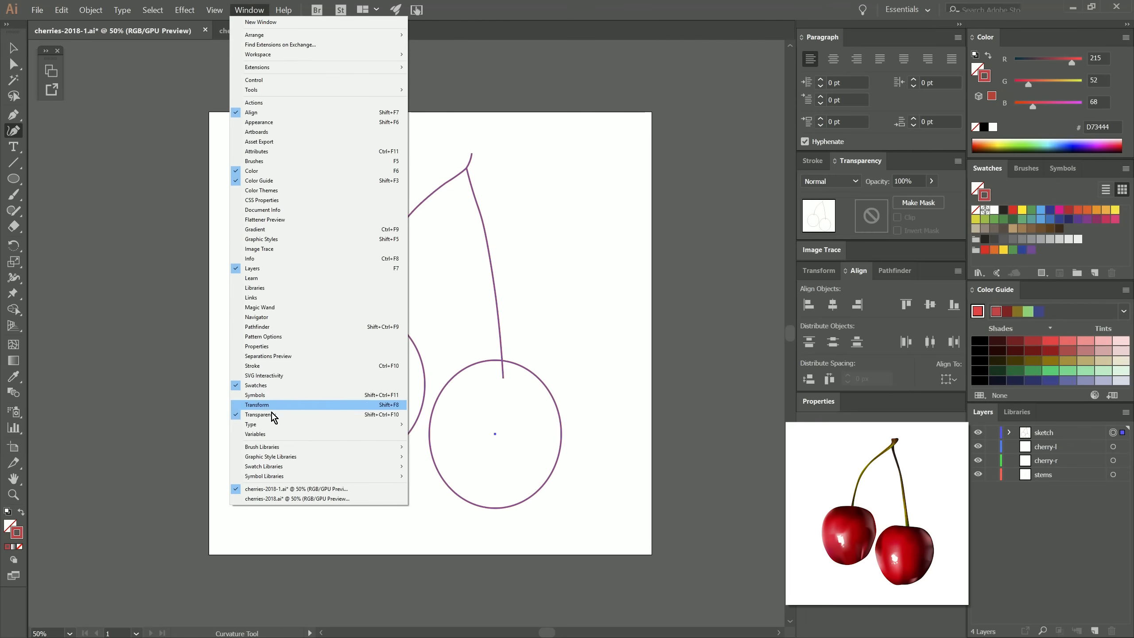
left_click(914, 163)
left_click(931, 181)
left_click_drag(938, 197, 899, 202)
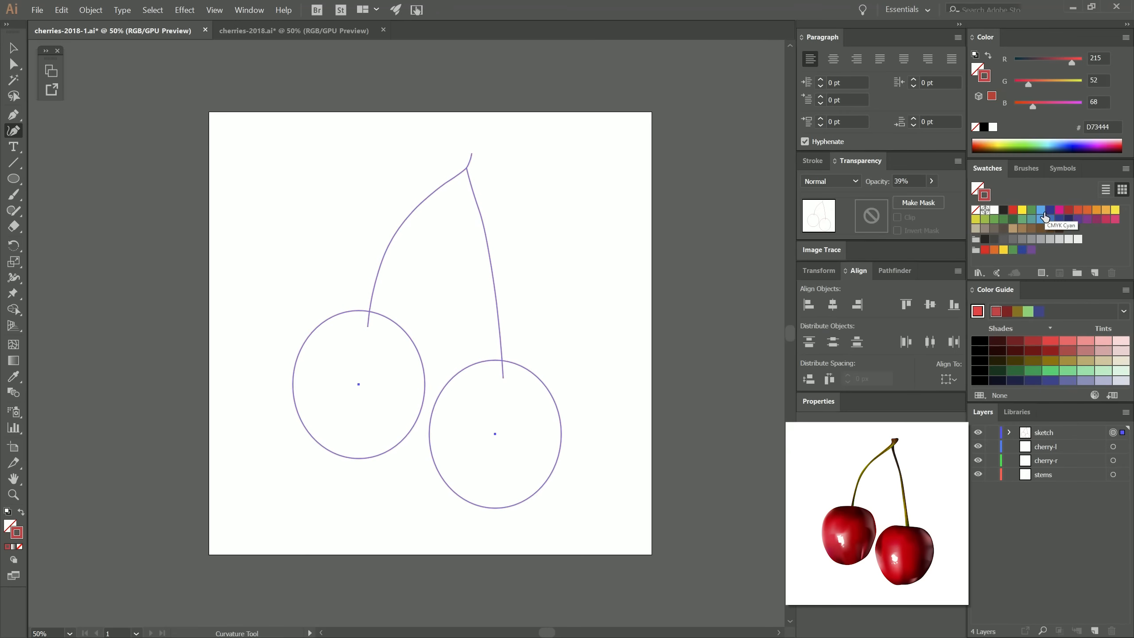
Step: Recolour the sketch strokes with the CMYK Cyan swatch and deselect the artwork
left_click(1042, 211)
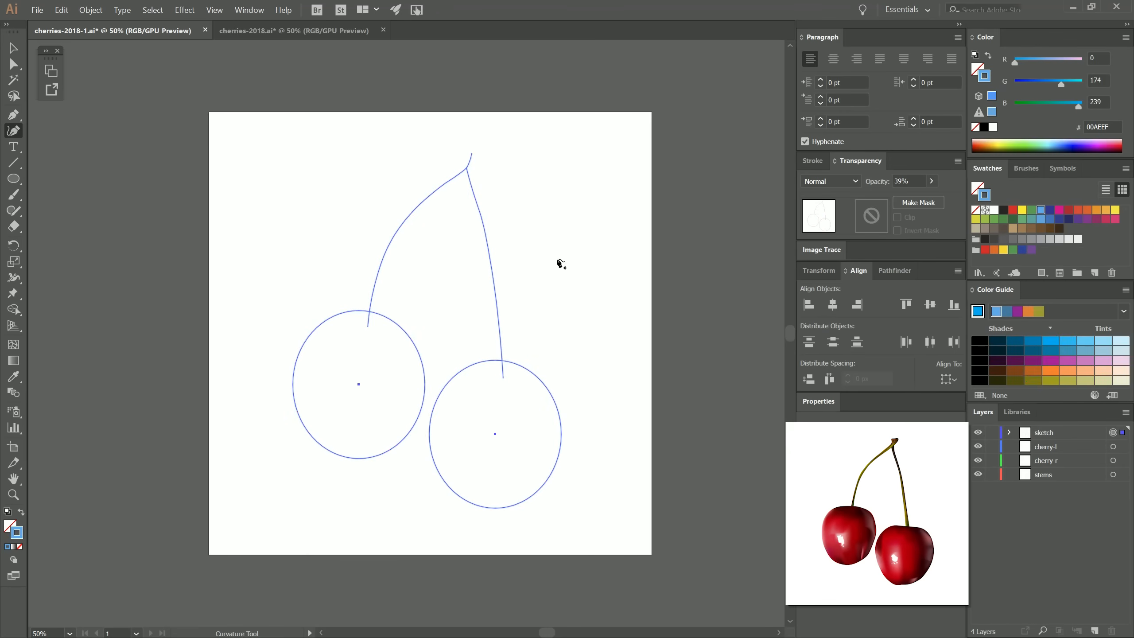
left_click(13, 49)
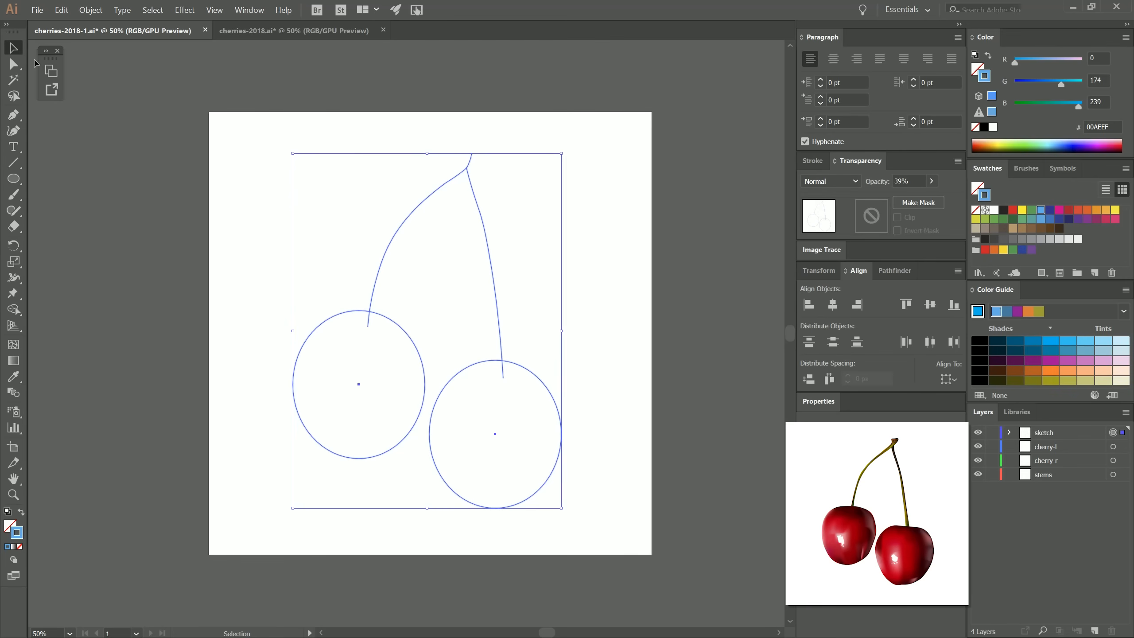
left_click(587, 236)
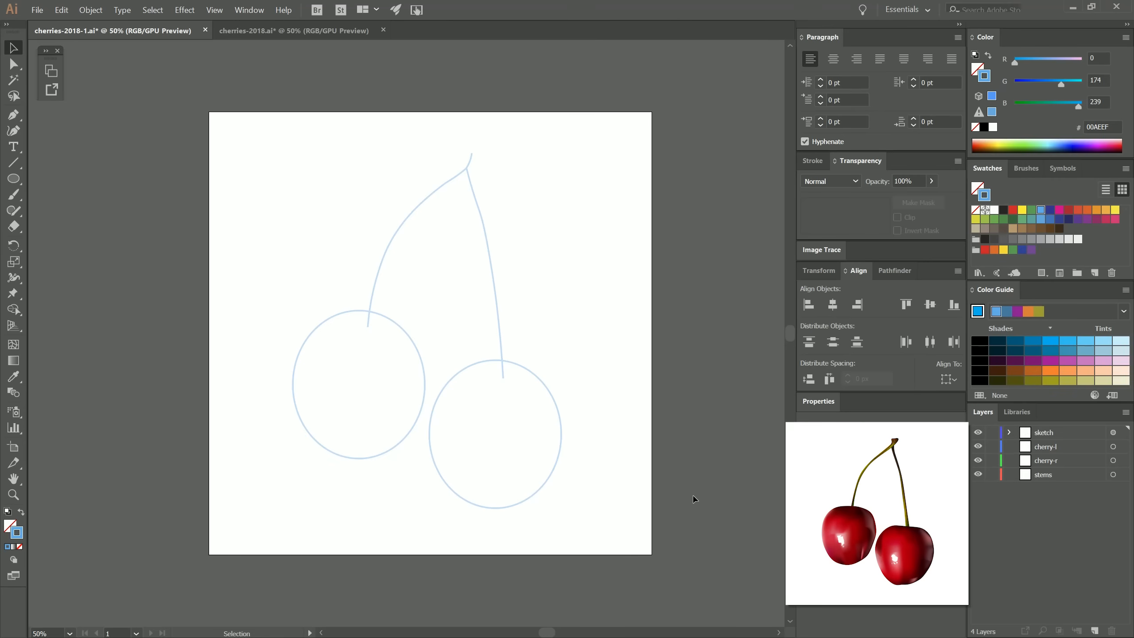
Step: Lock the sketch layer and prepare to draw on the cherry-l layer with the Curvature tool, using a 000000 stroke and no fill
left_click(992, 432)
left_click(1044, 450)
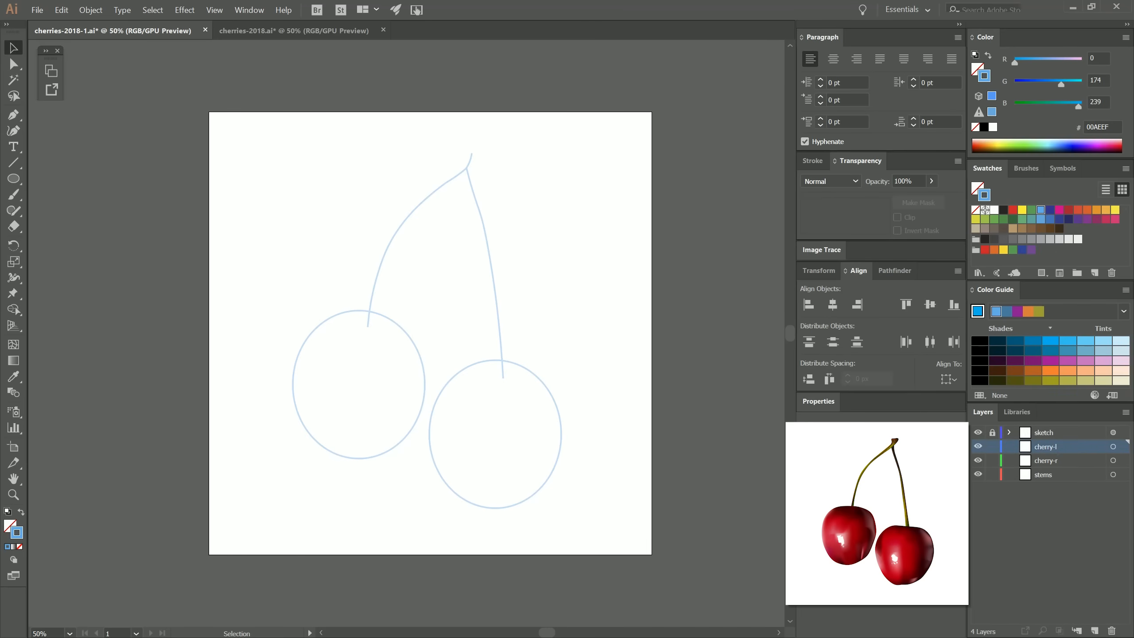
left_click(13, 131)
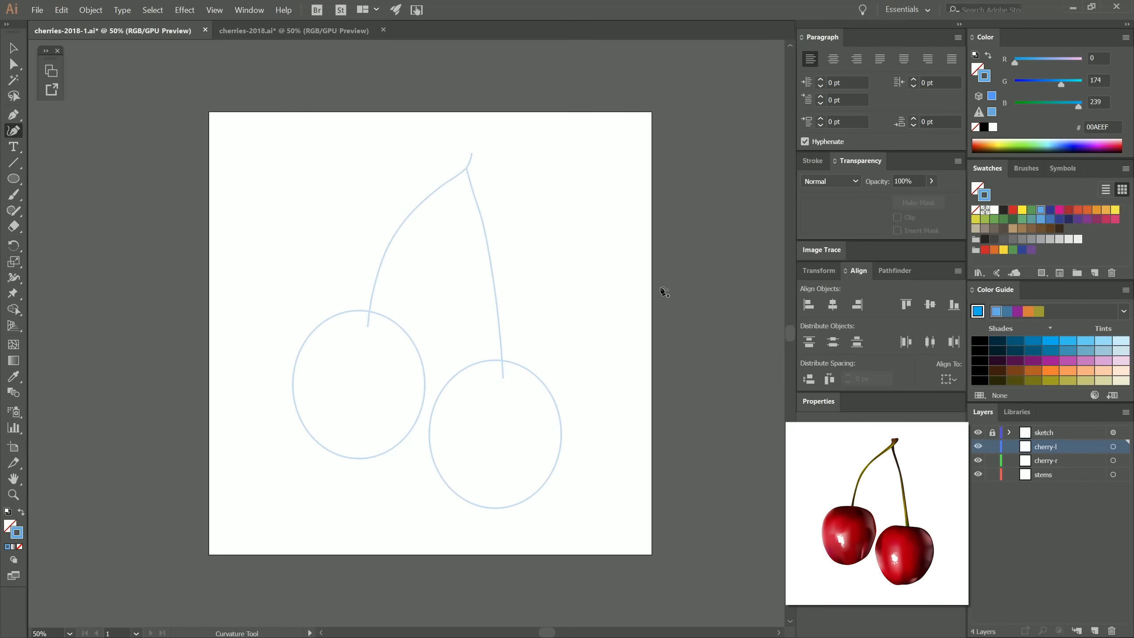
left_click(984, 128)
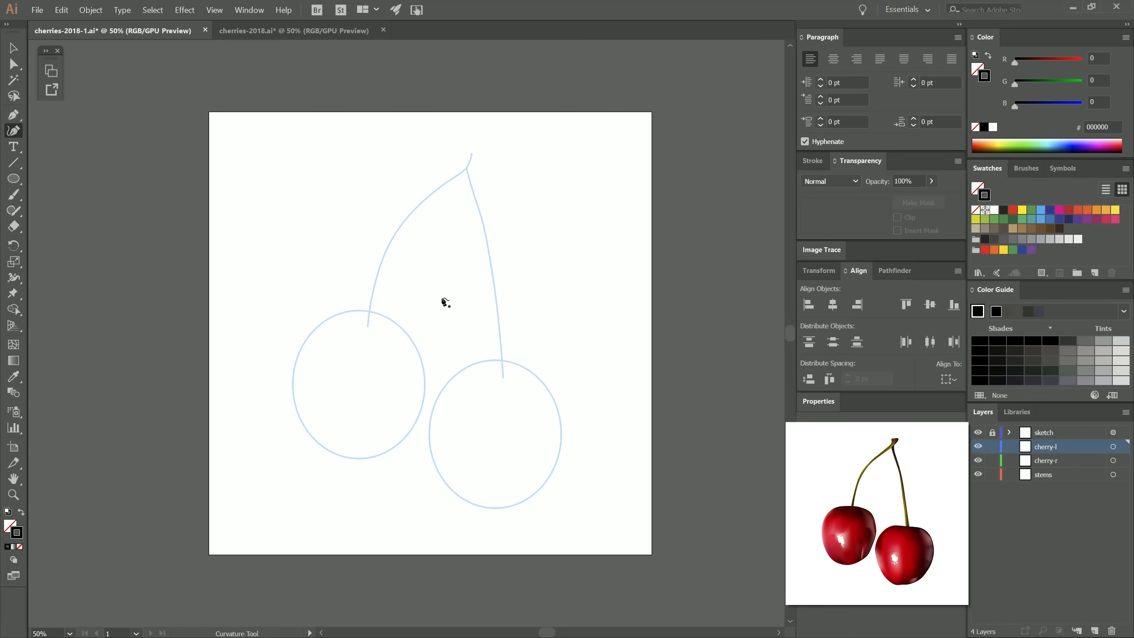
Step: Trace the upper half of the left cherry's outline from its left side over the top, with shoulders slightly wider than the sketch
left_click(291, 393)
left_click(293, 357)
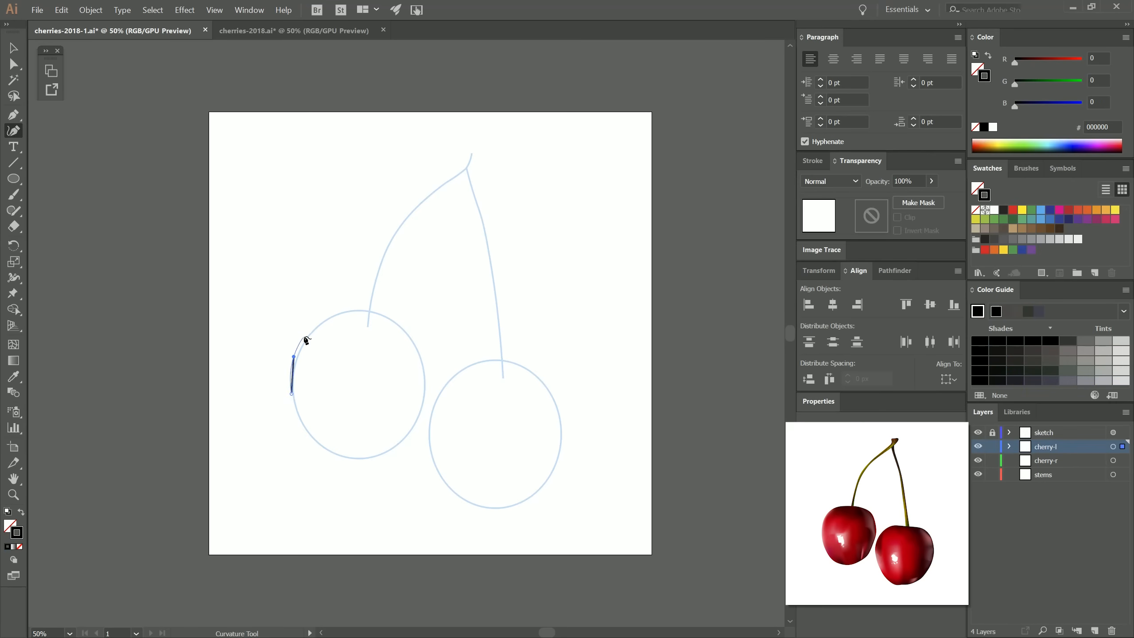
left_click(310, 325)
left_click(337, 313)
left_click(381, 313)
left_click(411, 324)
left_click(422, 344)
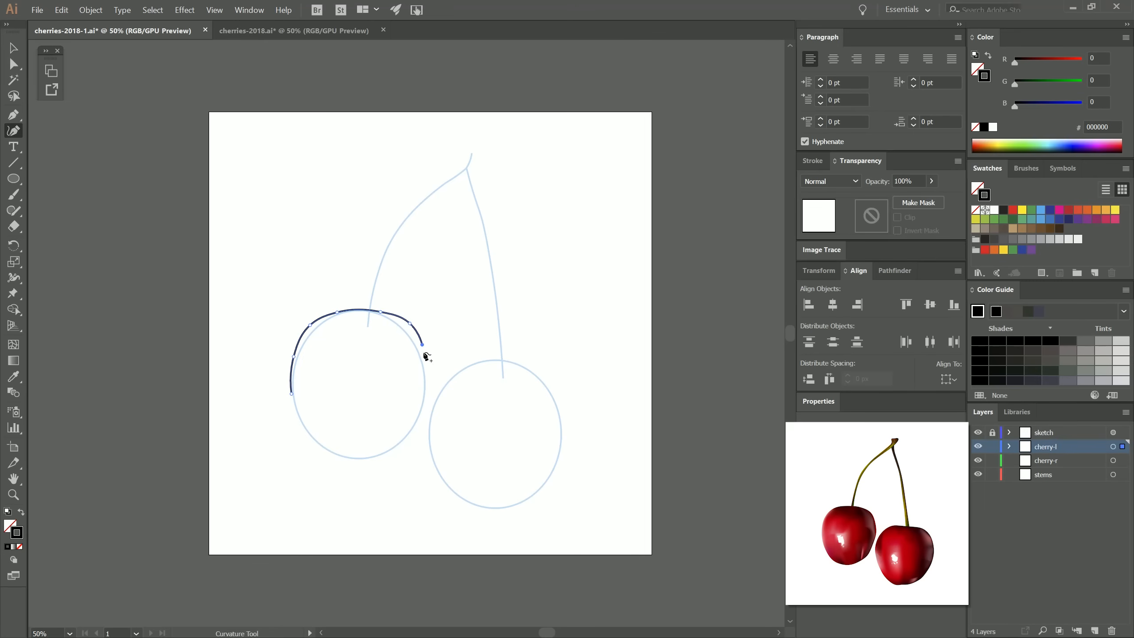
Step: Continue the left cherry's outline down the right side and around the bottom, closing the path at its starting point
left_click(425, 373)
left_click(424, 395)
left_click(394, 443)
left_click(386, 451)
left_click(356, 458)
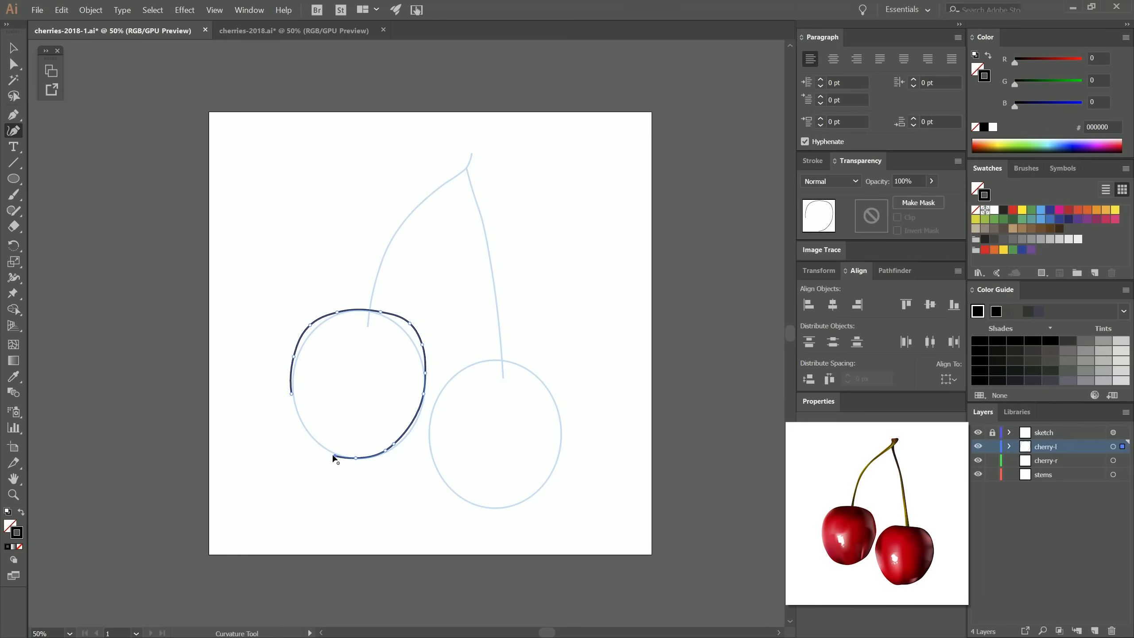
left_click(335, 456)
left_click(309, 436)
left_click(298, 416)
left_click(410, 324)
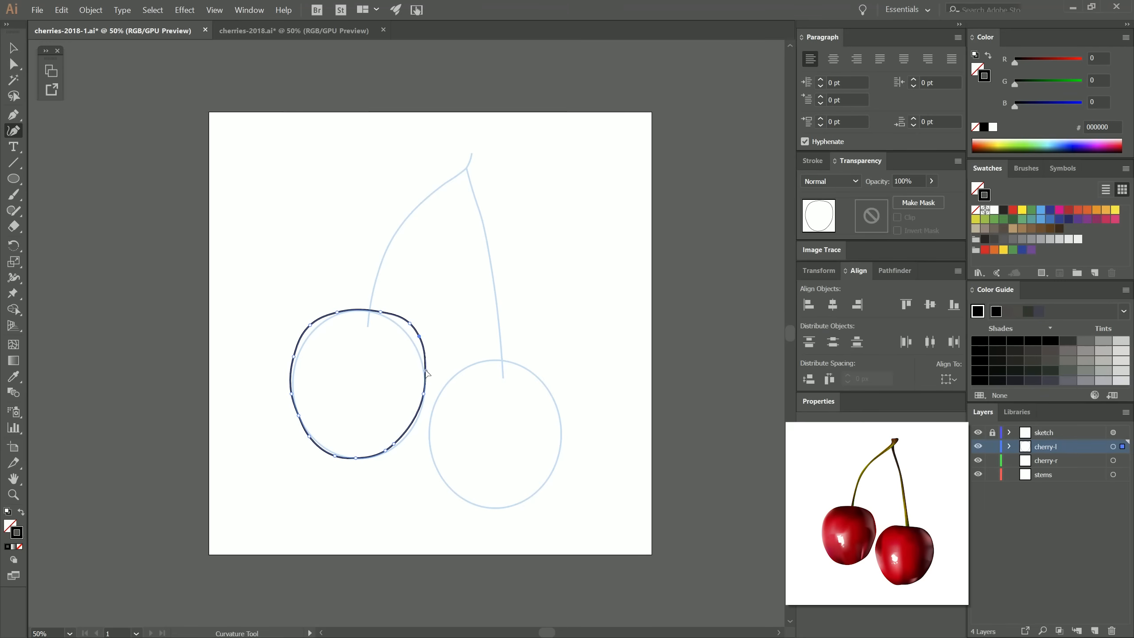
Step: Refine the left cherry's outline by repositioning anchor points along its lower right side and base with the Curvature tool
left_click_drag(426, 370, 427, 370)
left_click_drag(423, 393, 419, 405)
mouse_move(393, 444)
left_mouse_down()
mouse_move(370, 457)
mouse_move(386, 449)
left_mouse_up()
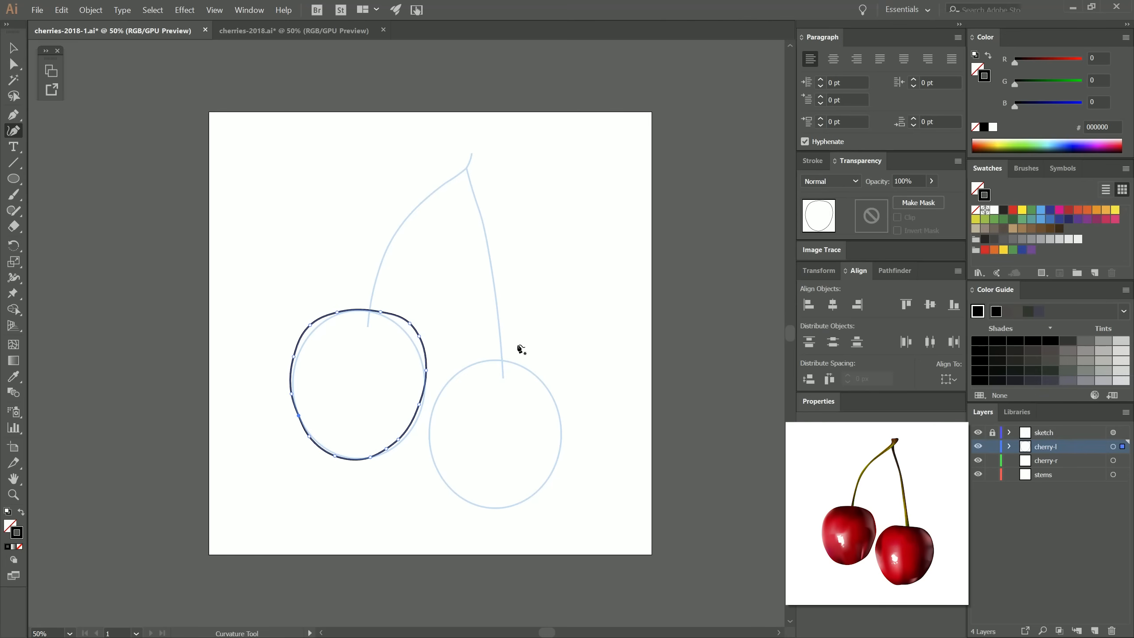
key("ctrl")
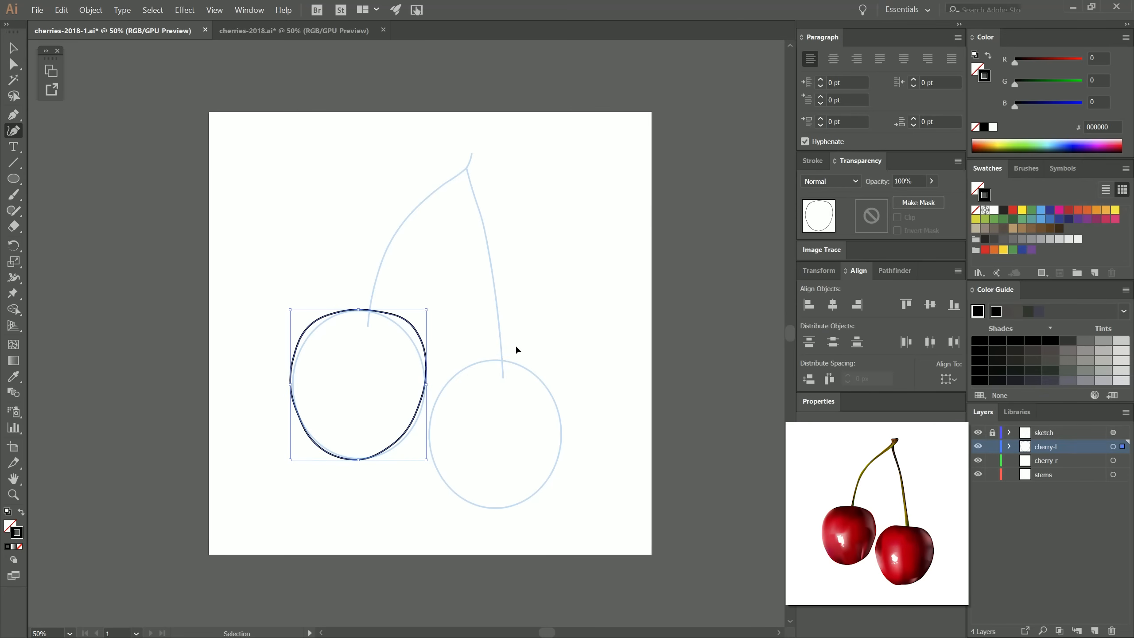
Step: On the cherry-r layer, trace the right cherry's outline from its left side over the top to the right shoulder
left_click(1061, 465)
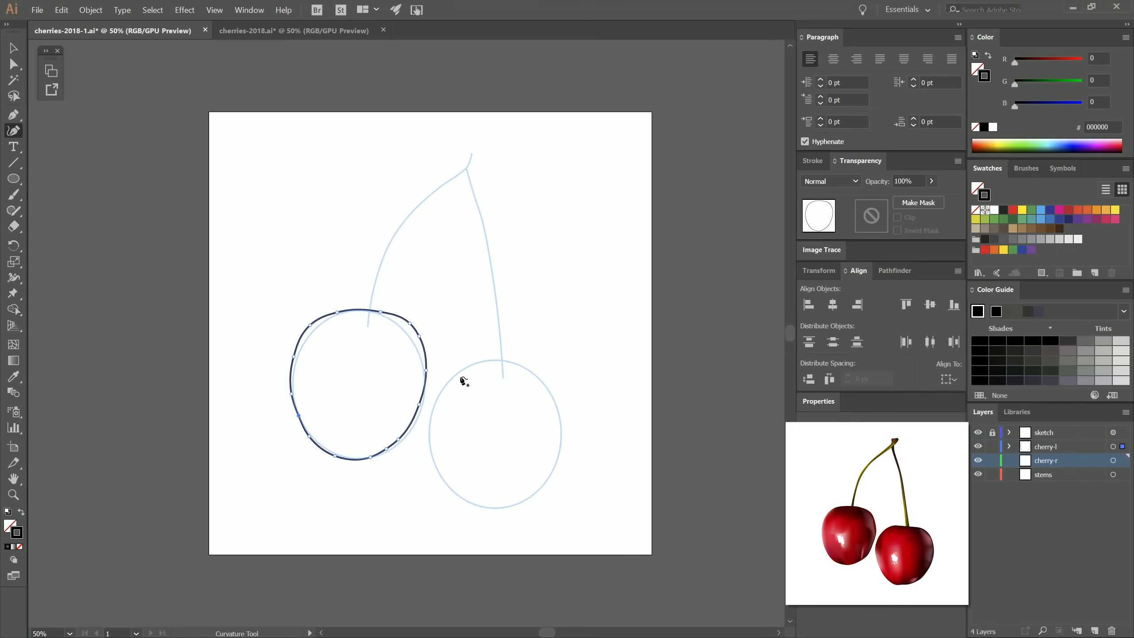
left_click(430, 456)
left_click(429, 410)
left_click(437, 385)
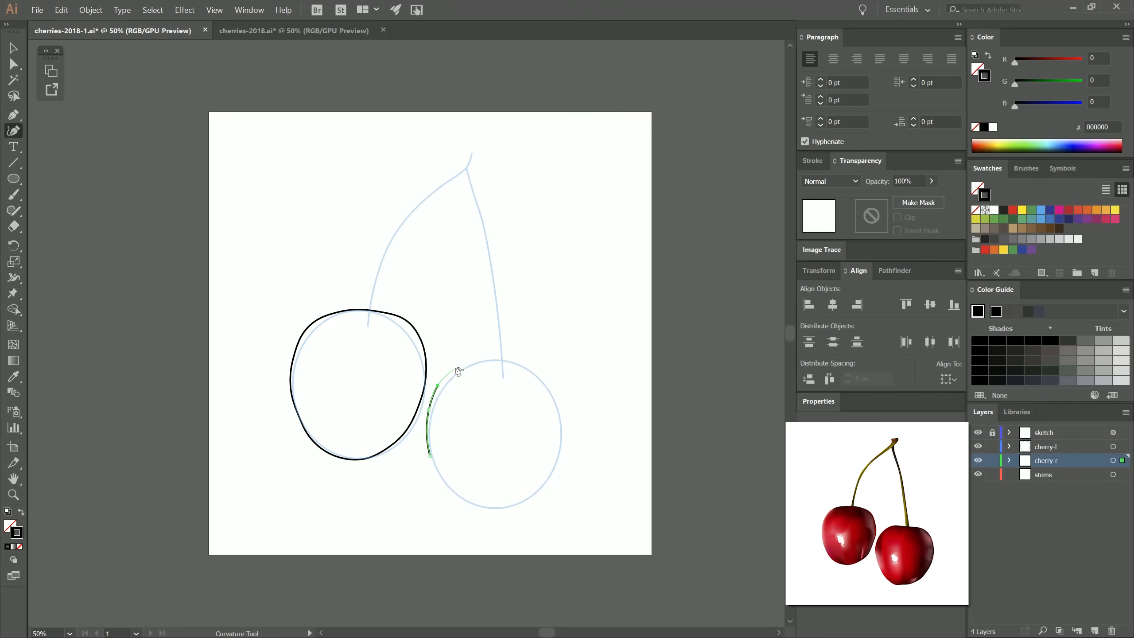
left_click(456, 368)
left_click(473, 361)
left_click(499, 362)
left_click(525, 367)
left_click(548, 379)
left_click(558, 398)
Step: Continue the right cherry's outline down the right side and around the base, close the path and refine its anchor points
left_click(562, 441)
left_click(547, 472)
left_click(519, 493)
left_click(502, 506)
left_click_drag(438, 483, 489, 506)
left_click_drag(456, 498, 474, 501)
left_click_drag(547, 472, 525, 496)
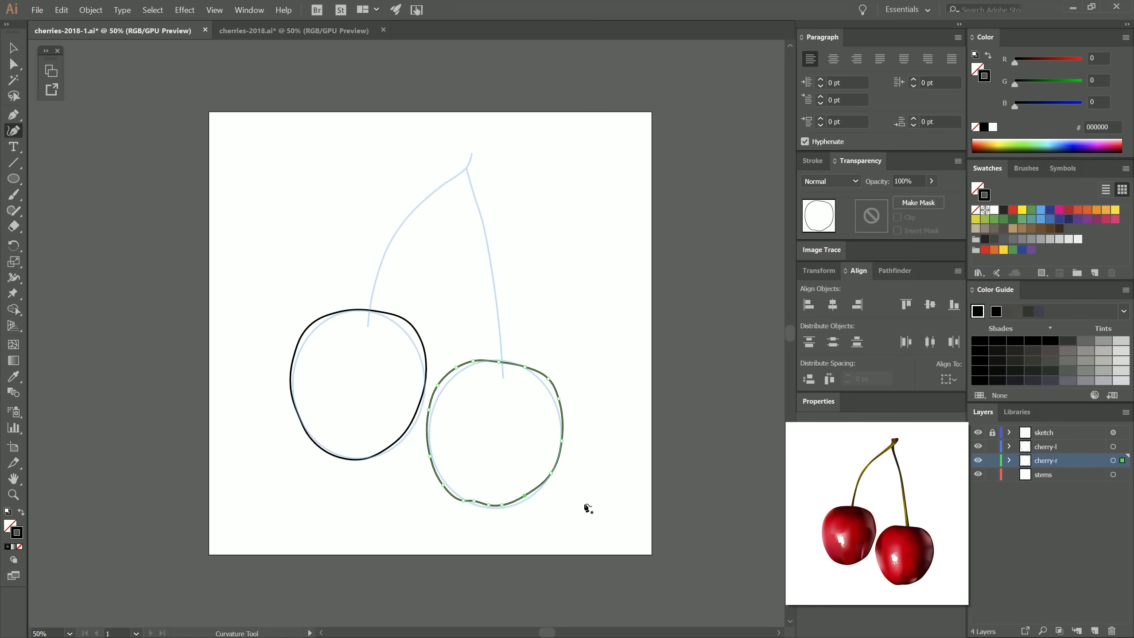
key("v")
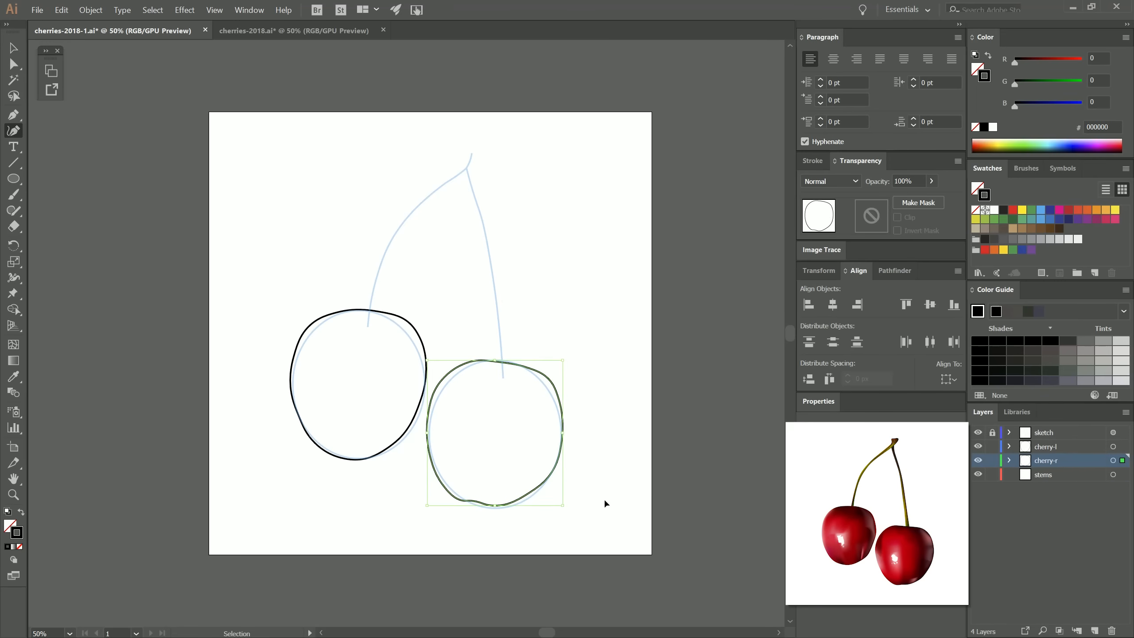
key("shift+grave")
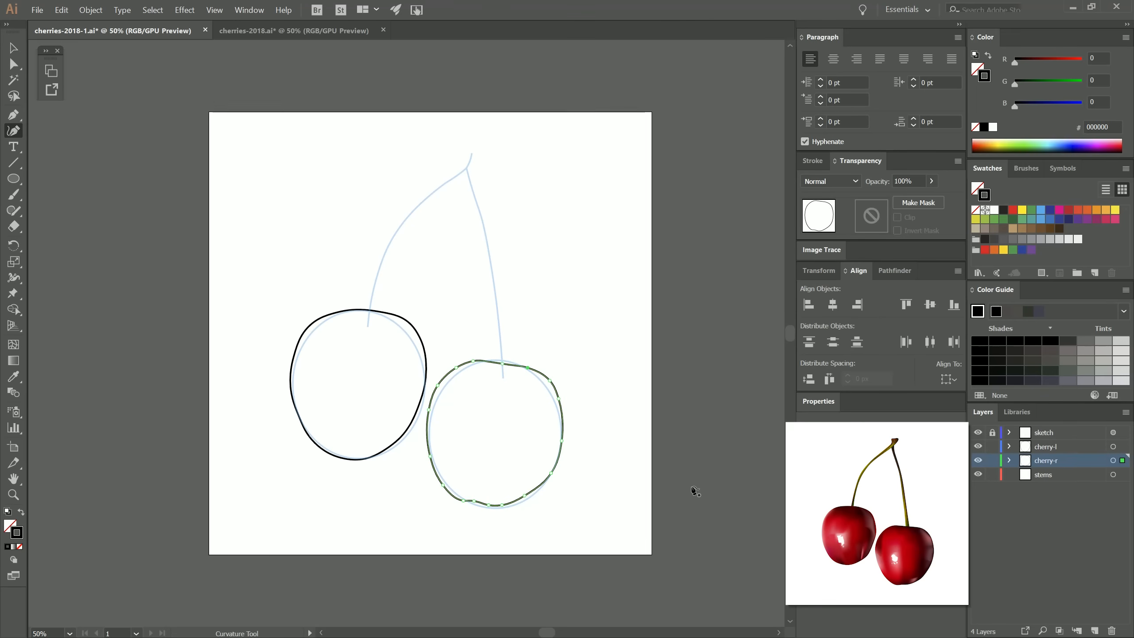
Step: Lock the cherry-l and cherry-r layers and prepare to draw on the stems layer with the Curvature tool
left_click(991, 462)
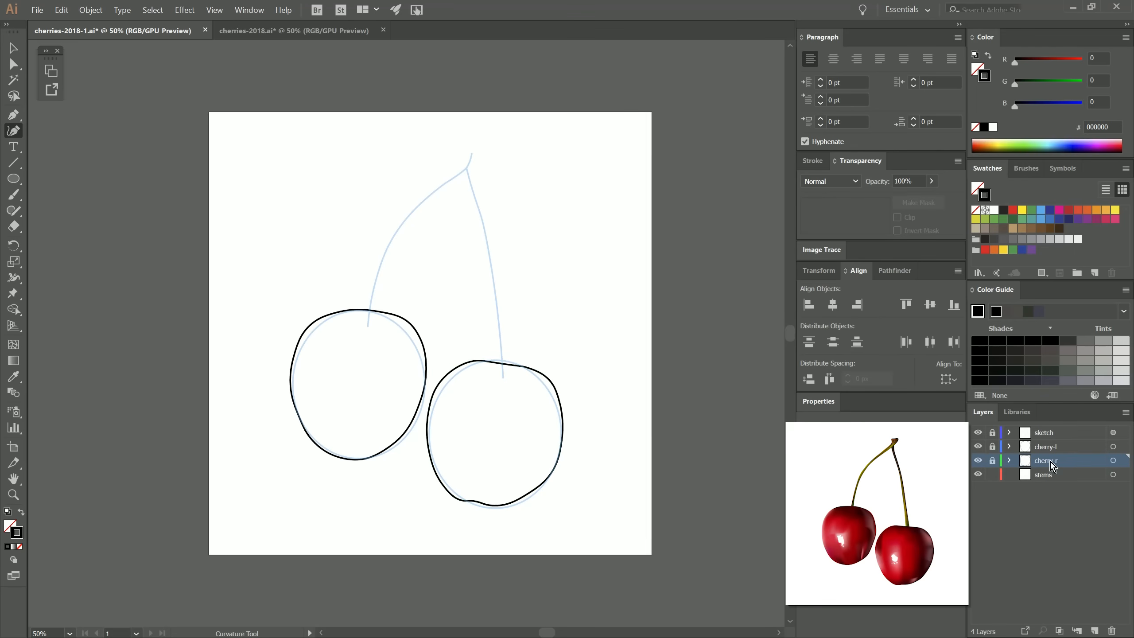
left_click(1070, 477)
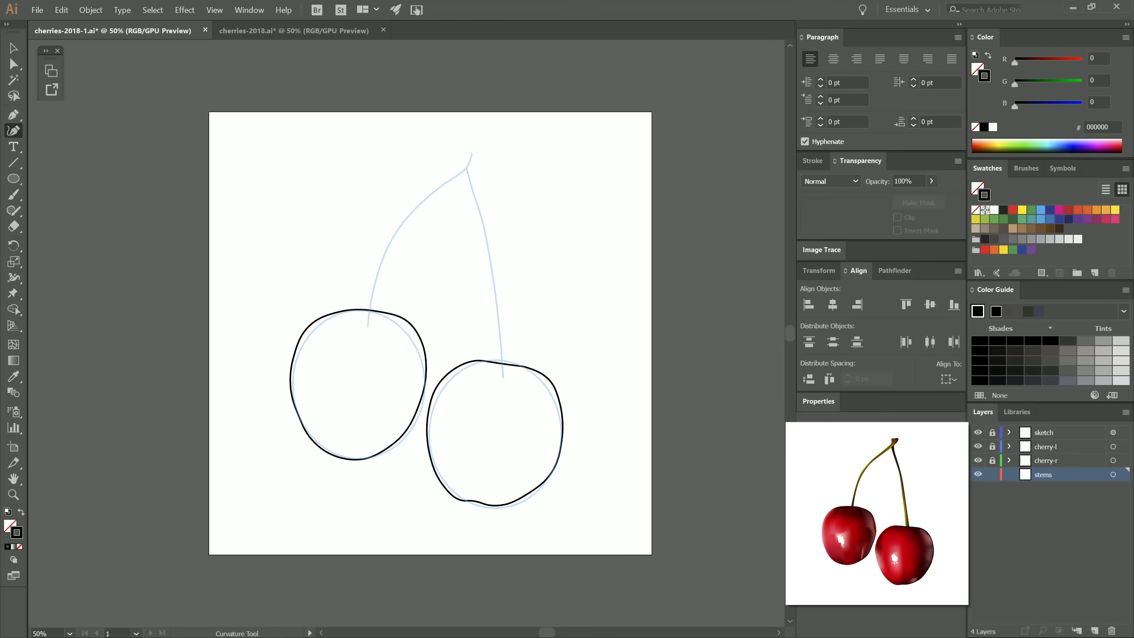
left_click(13, 495)
left_click(421, 290)
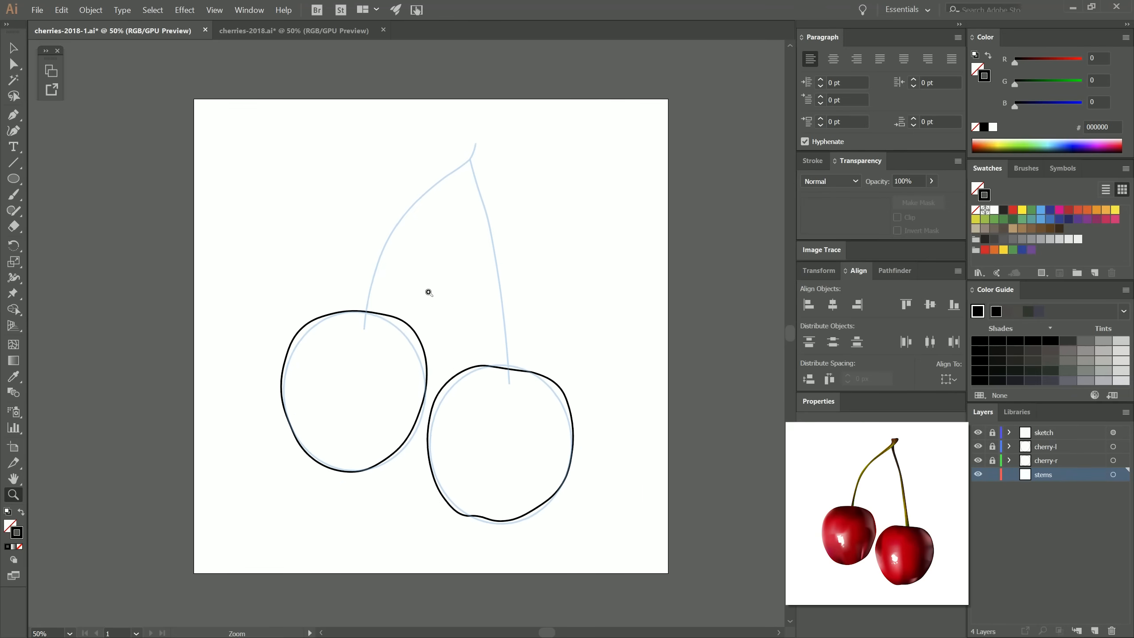
left_click_drag(465, 299, 482, 356)
left_click_drag(482, 356, 483, 374)
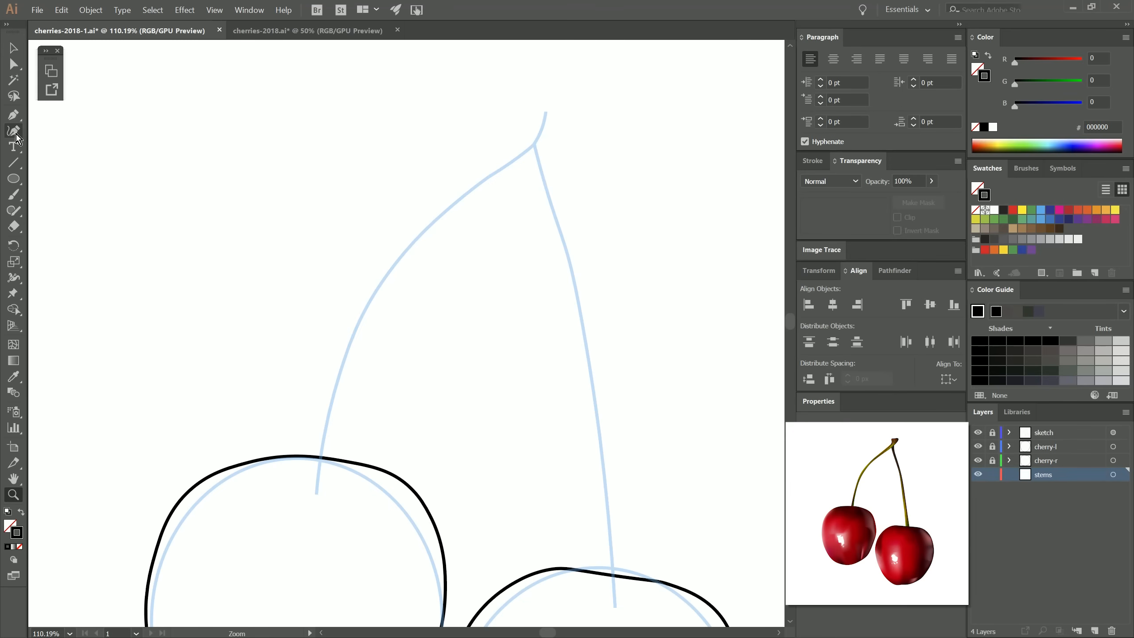
left_click(18, 132)
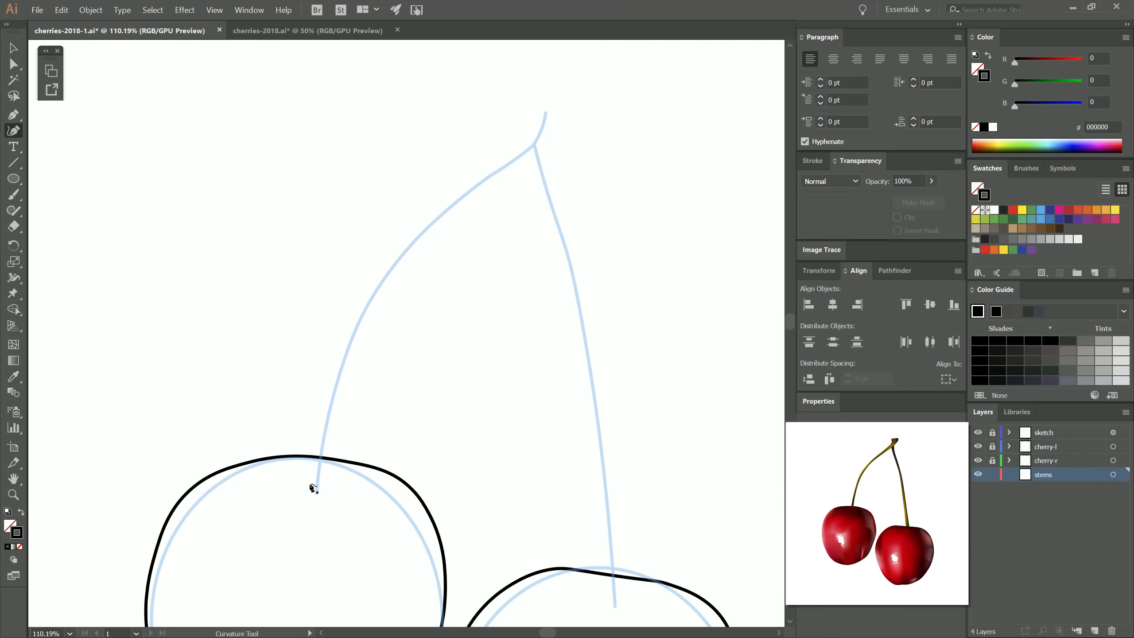
Step: Trace the left edge of the left cherry's stem beside the sketch line, from the cherry up to the stem junction
left_click(311, 467)
left_click(321, 409)
left_click(343, 334)
left_click(378, 269)
left_click(433, 210)
left_click(491, 164)
left_click(521, 141)
left_click(524, 118)
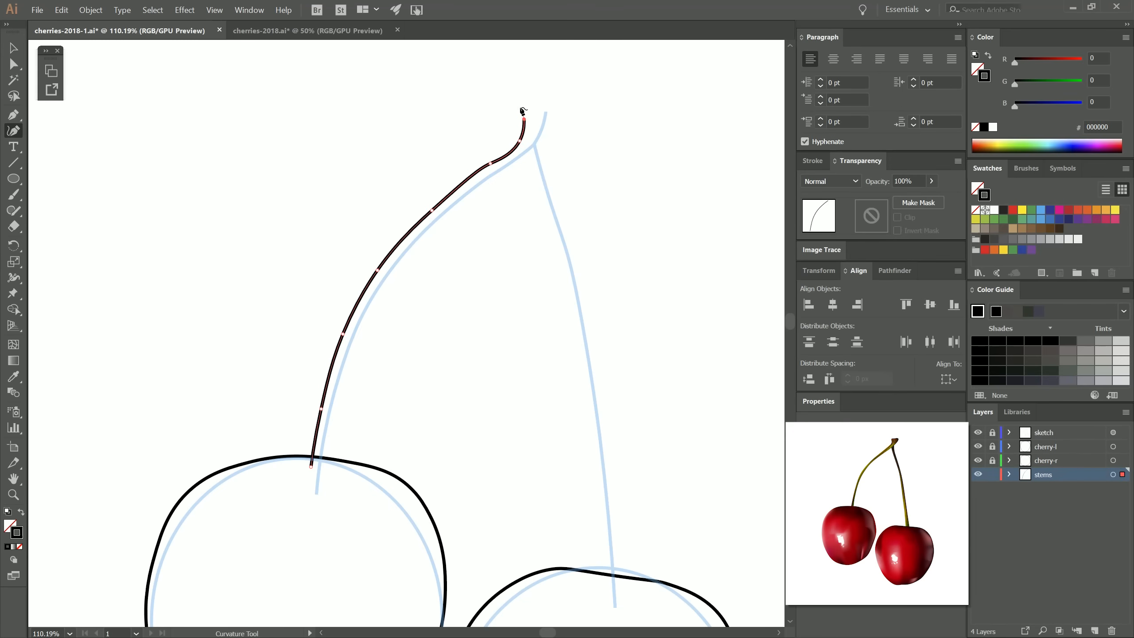
Step: Draw a flared knob around the upper end of the left cherry's stem
left_click(520, 106)
left_click(527, 98)
left_click(554, 103)
left_click(564, 105)
left_click(564, 117)
Step: Trace the left stem's right edge back down to the cherry and close its base with a sharp corner
left_click(549, 140)
left_click(524, 160)
left_click(493, 182)
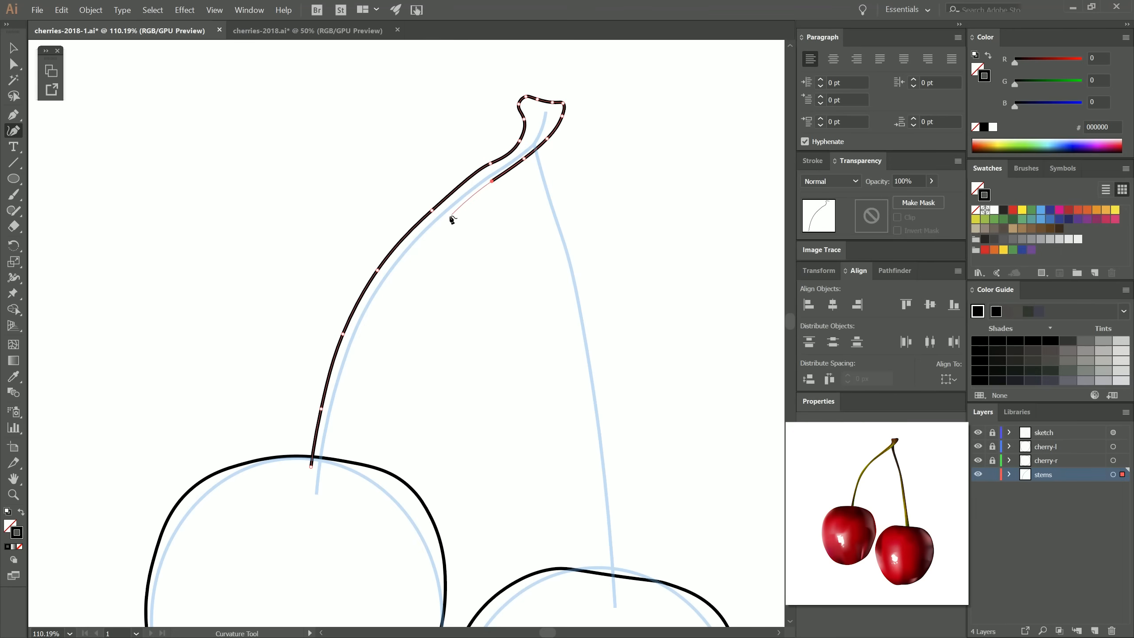
left_click(449, 218)
left_click(414, 255)
left_click(386, 295)
left_click(361, 338)
left_click(346, 386)
left_click(334, 422)
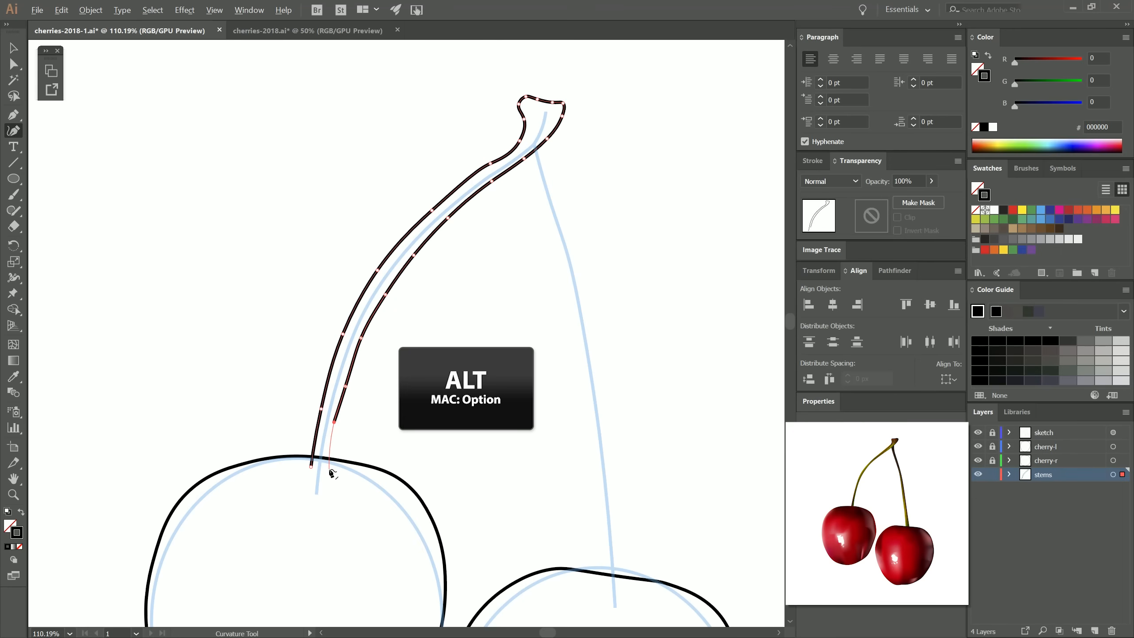
left_click(330, 469, "alt")
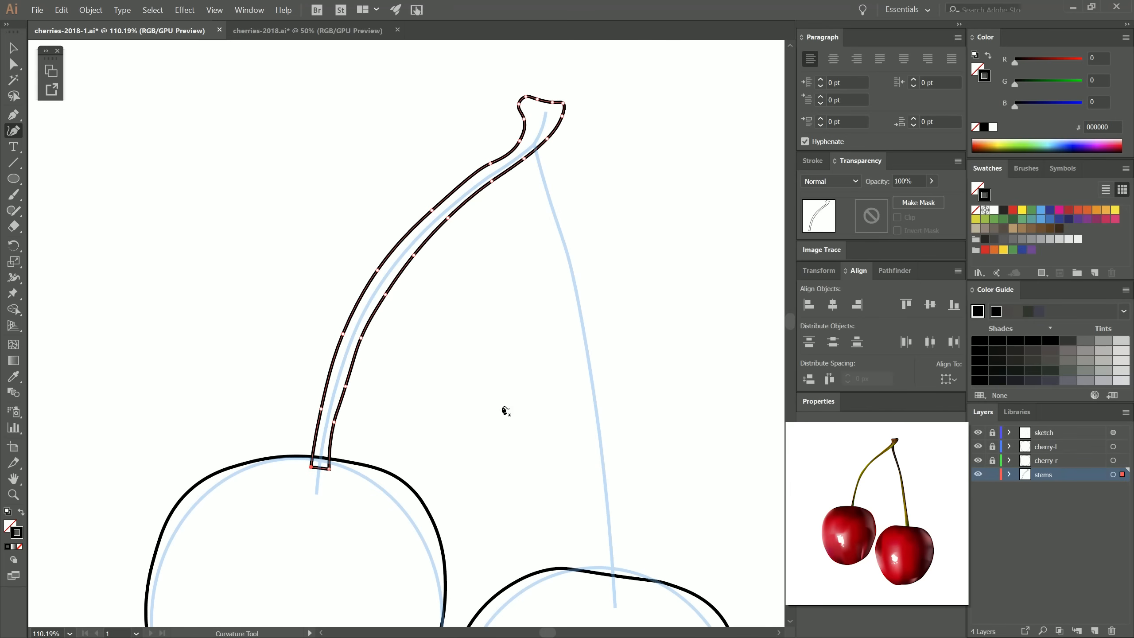
Step: Reposition anchor points along both edges of the left stem to even out its curve and width
left_click_drag(346, 388, 363, 331)
left_click_drag(386, 295, 385, 293)
left_click(416, 251)
mouse_move(431, 210)
left_mouse_down()
mouse_move(422, 216)
mouse_move(449, 215)
left_mouse_up()
mouse_move(520, 141)
left_mouse_down()
mouse_move(475, 172)
mouse_move(506, 147)
left_mouse_up()
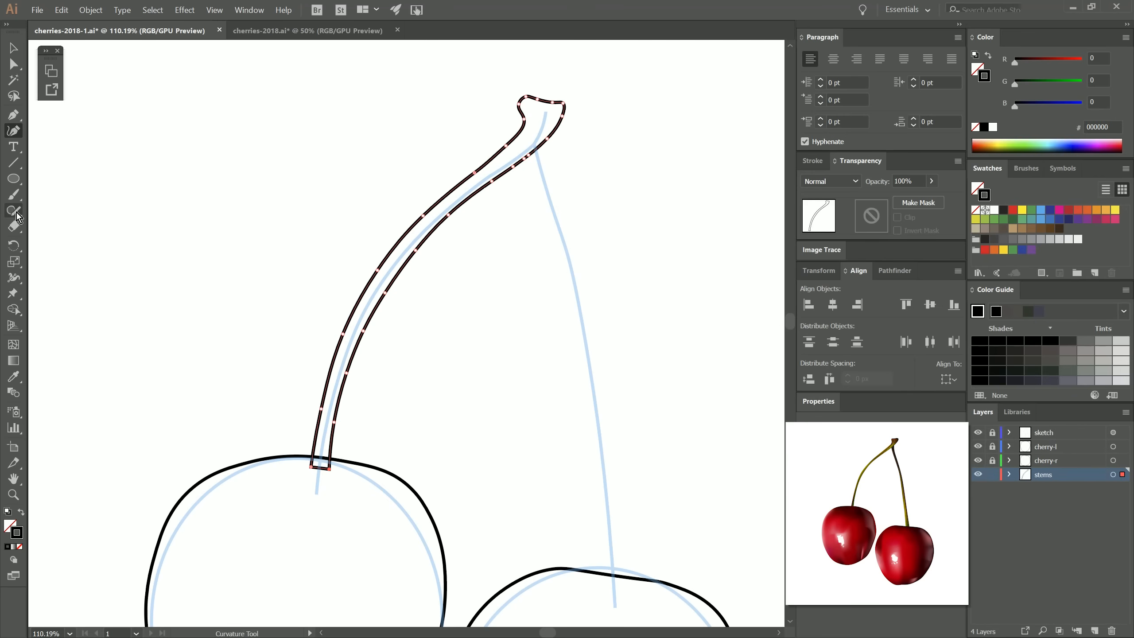
Step: Smooth both edges and the knob of the left cherry's stem with the Smooth tool
mouse_move(11, 216)
left_mouse_down()
mouse_move(31, 213)
mouse_move(71, 243)
left_mouse_up()
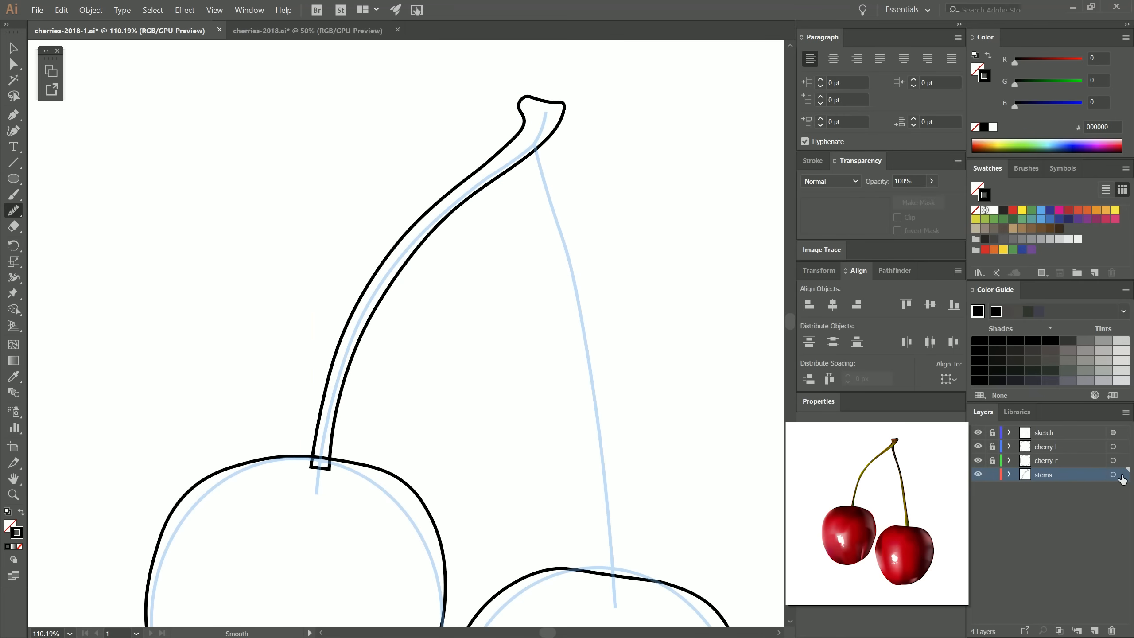
left_click(1112, 476)
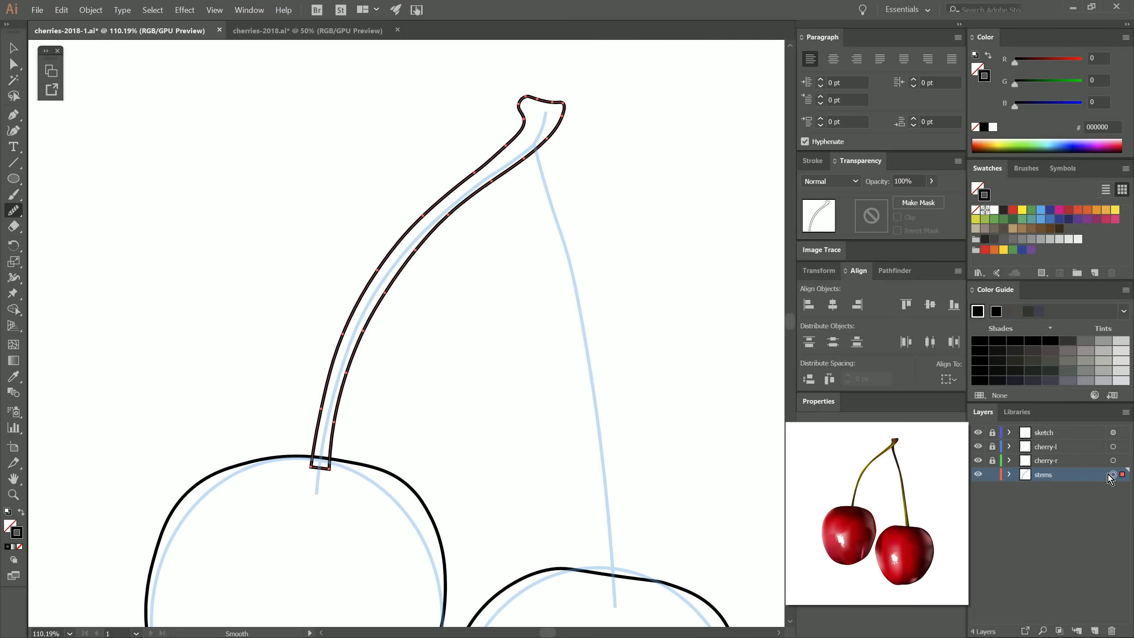
mouse_move(340, 351)
left_mouse_down()
mouse_move(378, 275)
mouse_move(353, 304)
mouse_move(492, 159)
mouse_move(431, 211)
mouse_move(529, 124)
mouse_move(385, 248)
mouse_move(402, 241)
mouse_move(323, 401)
left_mouse_up()
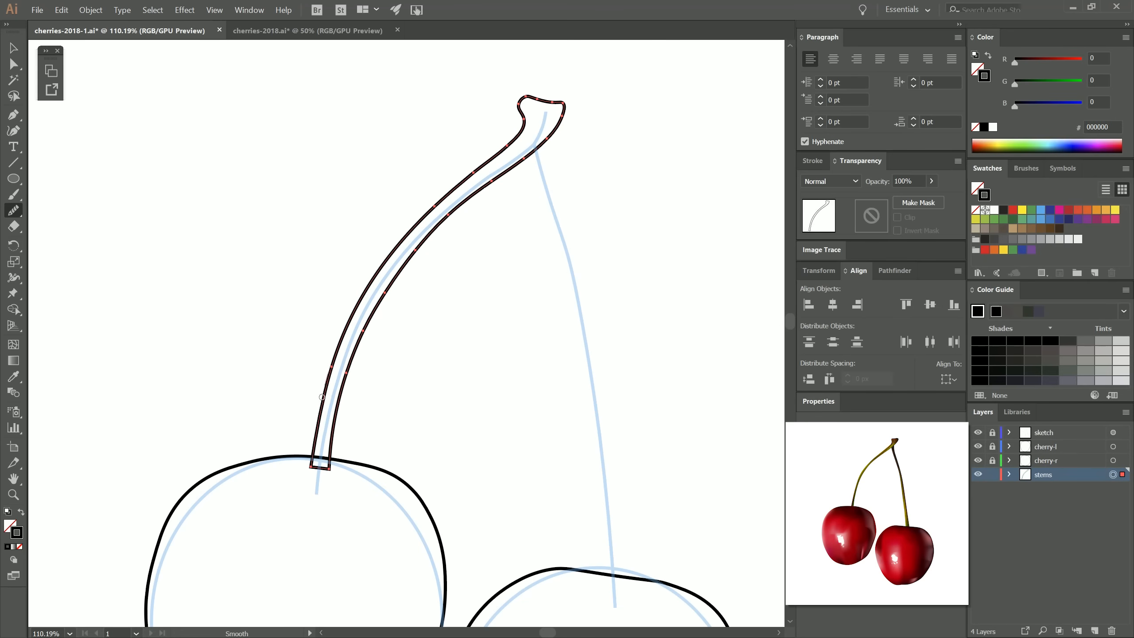
left_click_drag(332, 440, 562, 117)
left_click_drag(558, 102, 519, 107)
mouse_move(362, 298)
left_mouse_down()
mouse_move(320, 425)
mouse_move(443, 232)
left_mouse_up()
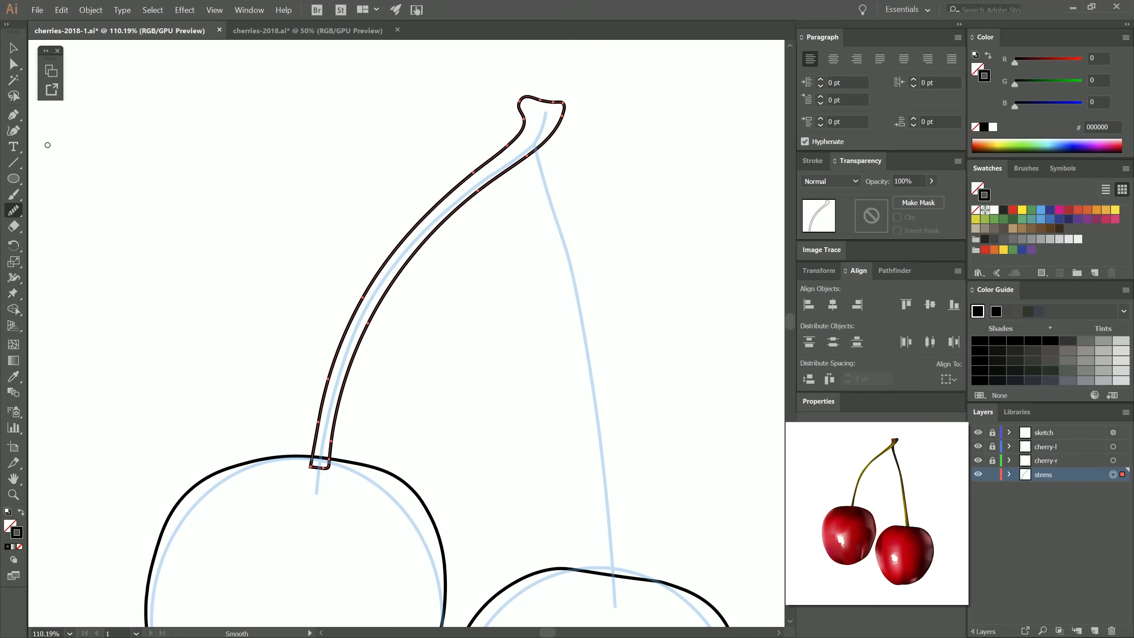
Step: Trace the right stem's left edge with the Curvature tool, from inside the knob down into the top of the right cherry
left_click(18, 132)
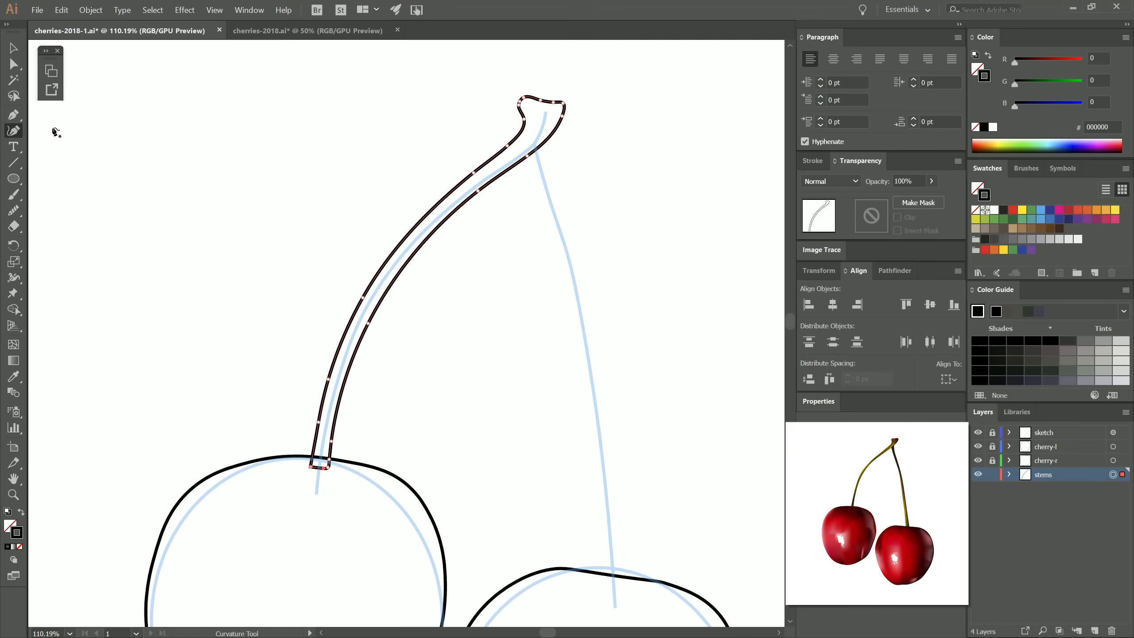
left_click(529, 133)
left_click(527, 152)
left_click(531, 172)
left_click(547, 222)
left_click(562, 271)
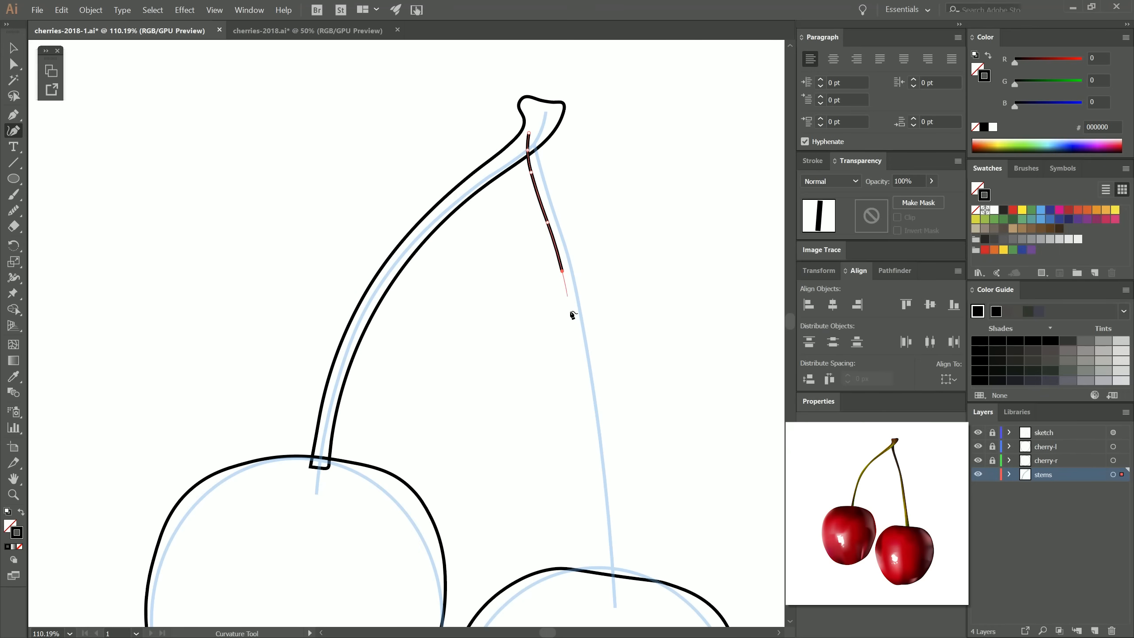
left_click(572, 321)
left_click(581, 370)
left_click(589, 433)
left_click(597, 491)
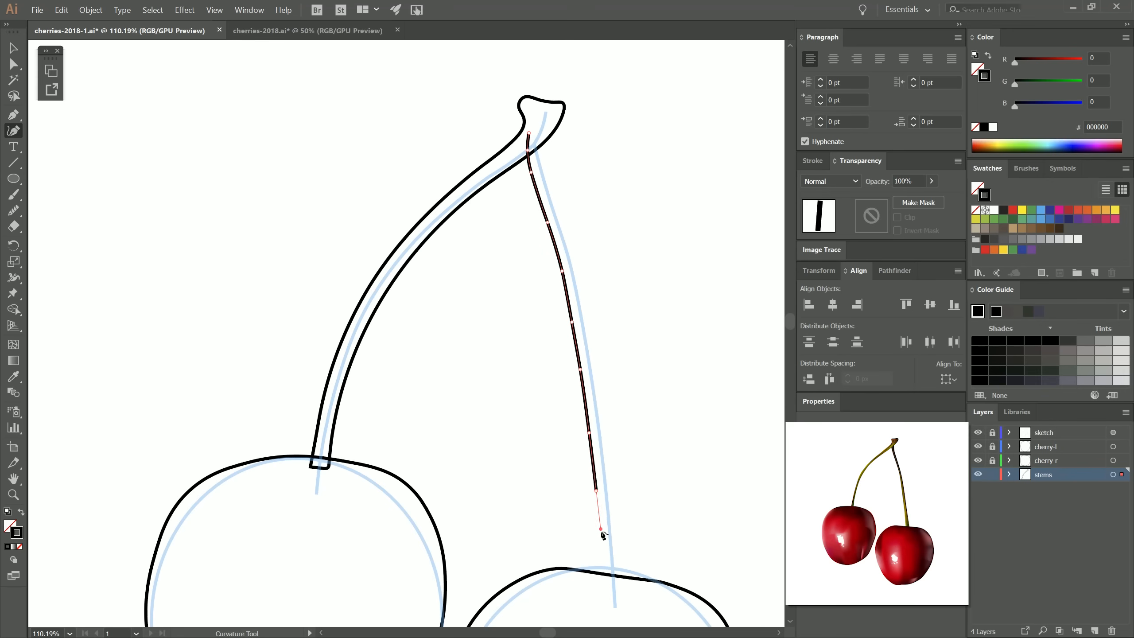
left_click(602, 530)
left_click(605, 560)
left_click(604, 587)
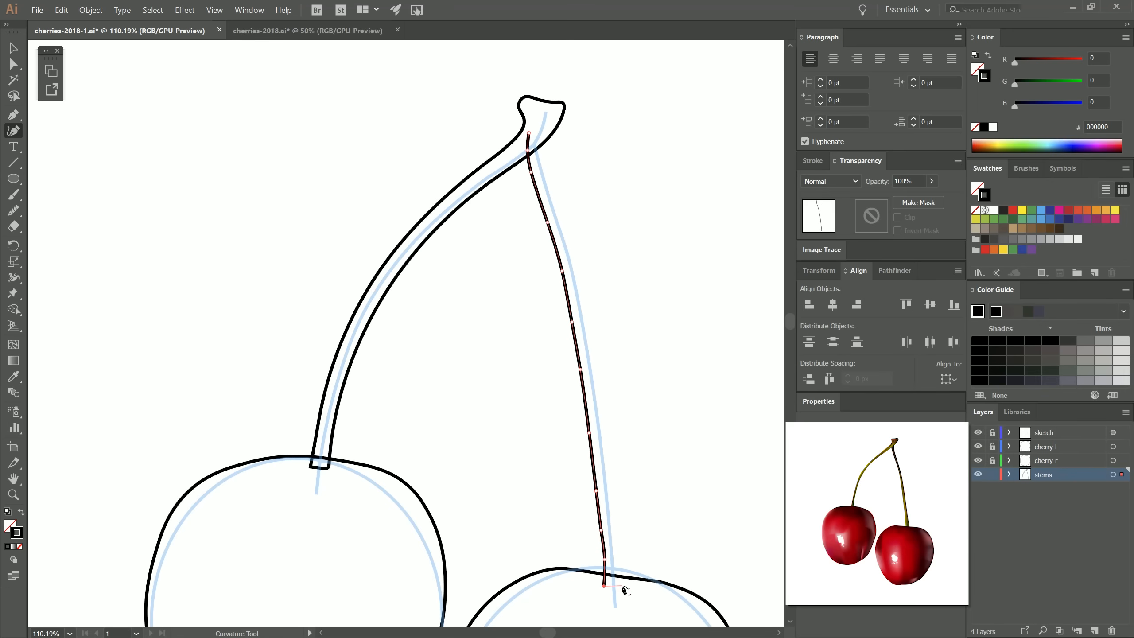
Step: Draw the right stem's squared base and right edge up to the knob, close the path and nudge uneven anchor points
left_click(623, 587)
left_click(618, 531)
left_click(609, 440)
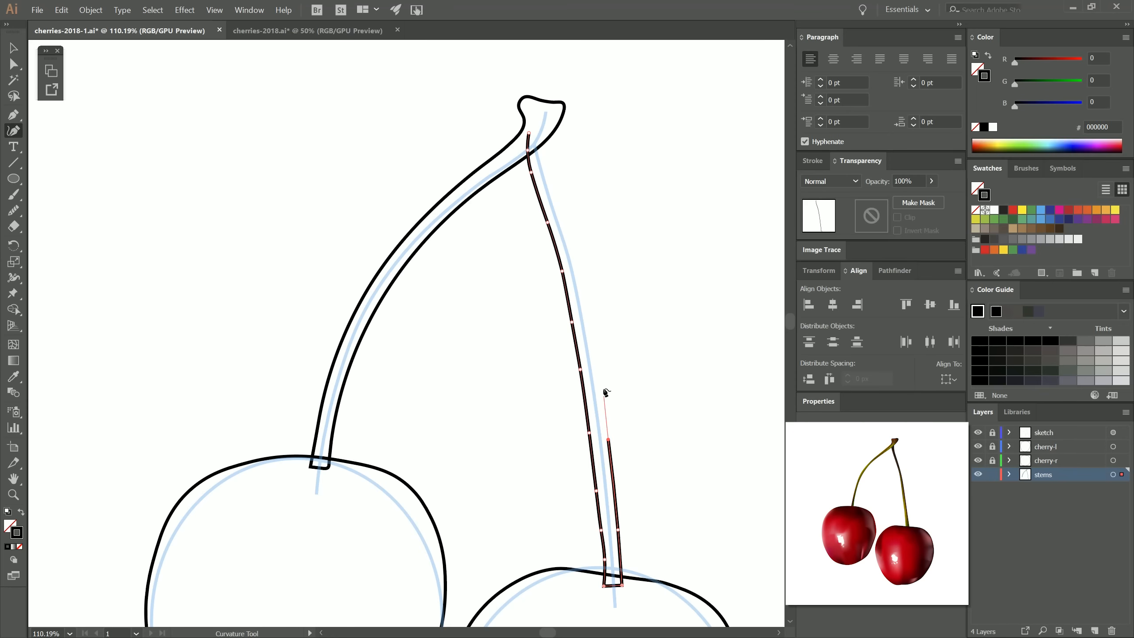
left_click(600, 374)
left_click(588, 313)
left_click(576, 260)
left_click(562, 216)
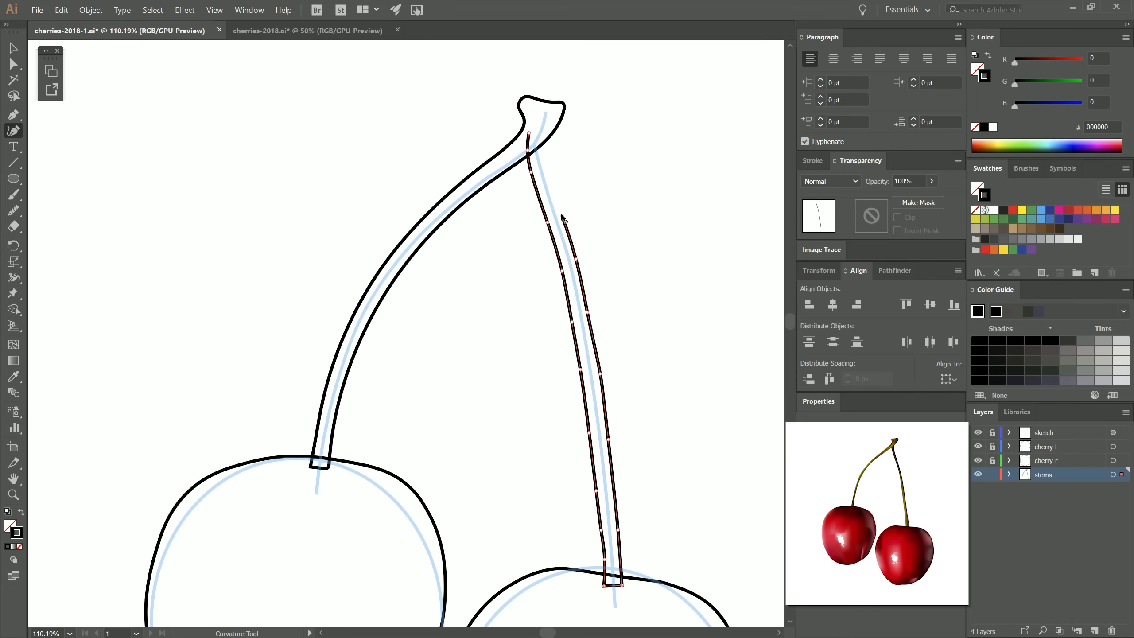
left_click(552, 185)
left_click(544, 154)
left_click(548, 127)
left_click(529, 125)
left_click_drag(601, 374, 601, 377)
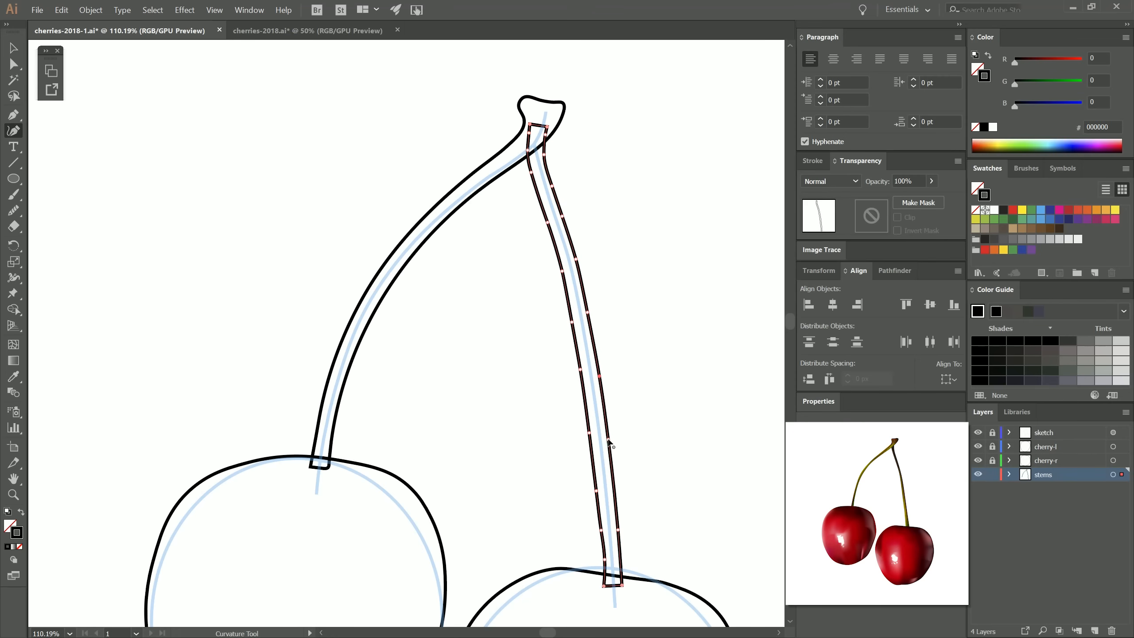
left_click_drag(605, 559, 602, 561)
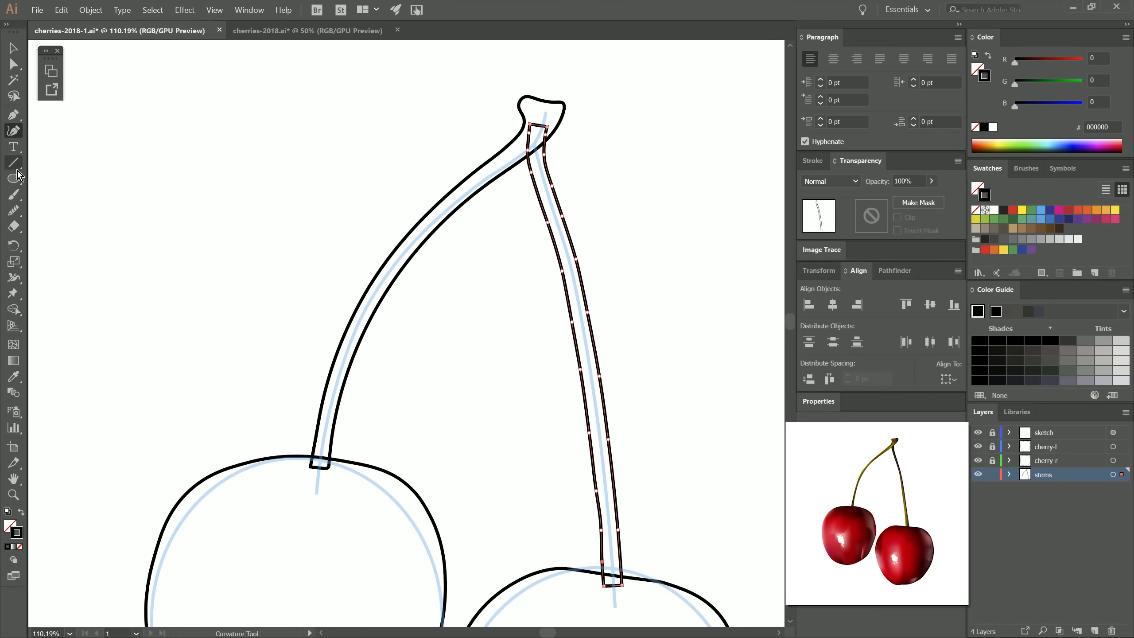
Step: Smooth both long edges of the right cherry's stem with the Smooth tool
left_click(16, 212)
mouse_move(529, 134)
left_mouse_down()
mouse_move(599, 495)
mouse_move(582, 278)
left_mouse_up()
left_click_drag(565, 224, 615, 441)
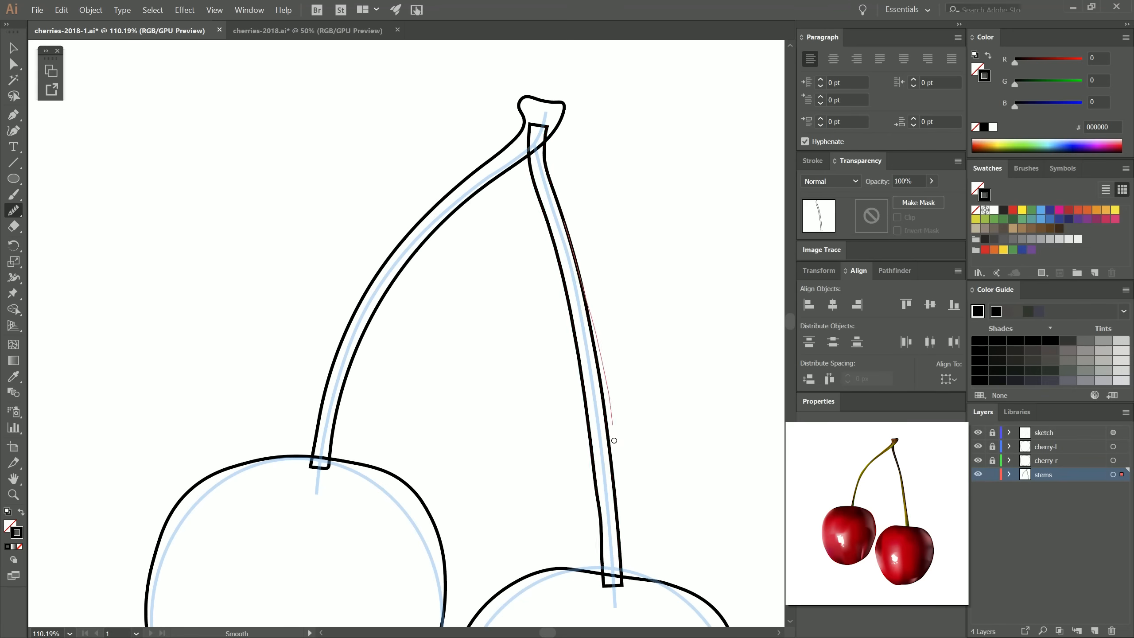
left_click_drag(600, 331, 606, 436)
left_click_drag(592, 389, 601, 537)
mouse_move(602, 479)
left_mouse_down()
mouse_move(602, 535)
mouse_move(620, 546)
mouse_move(543, 150)
left_mouse_up()
left_click_drag(570, 303, 590, 441)
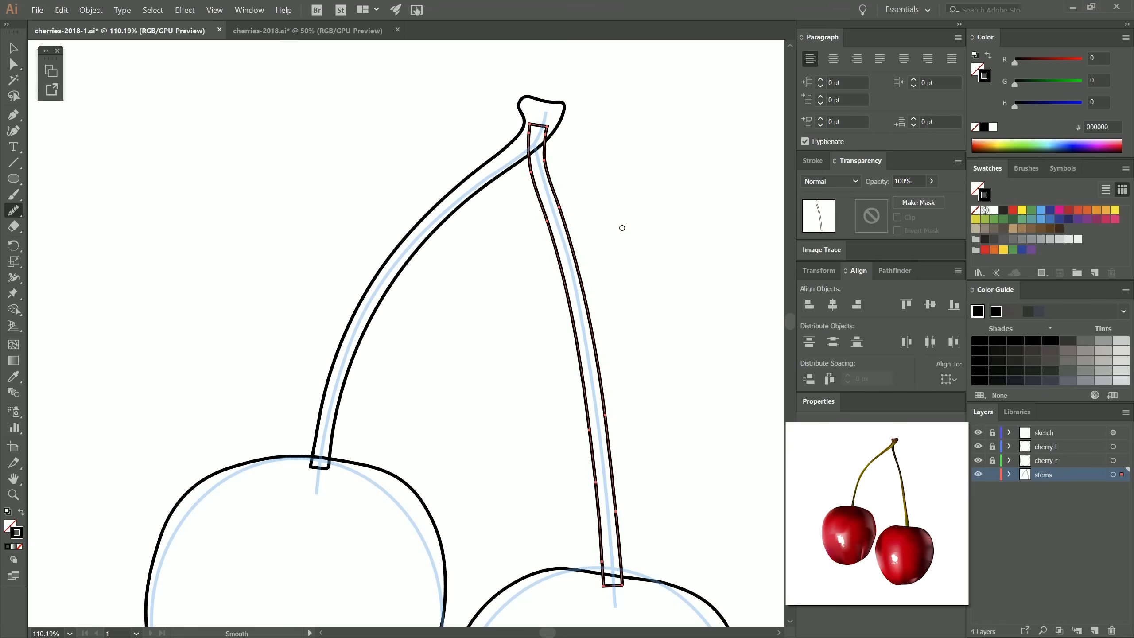
left_click_drag(549, 225, 596, 480)
left_click_drag(557, 201, 617, 525)
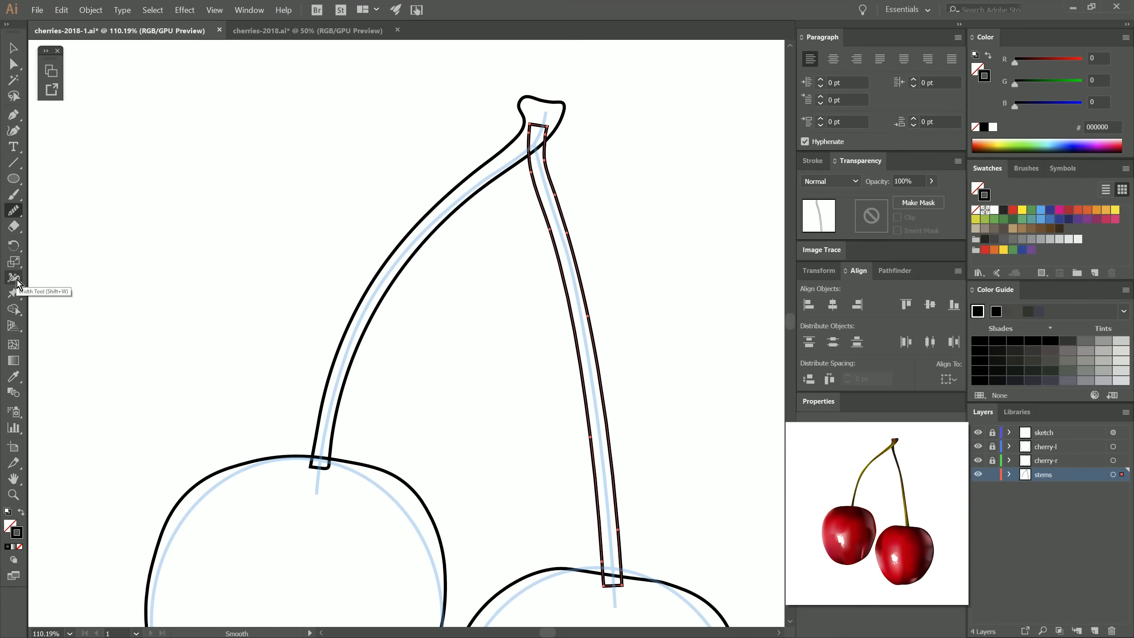
Step: Switch to the Pucker tool and set its intensity to 5%, leaving pressure pen use off
left_click_drag(13, 277, 31, 280)
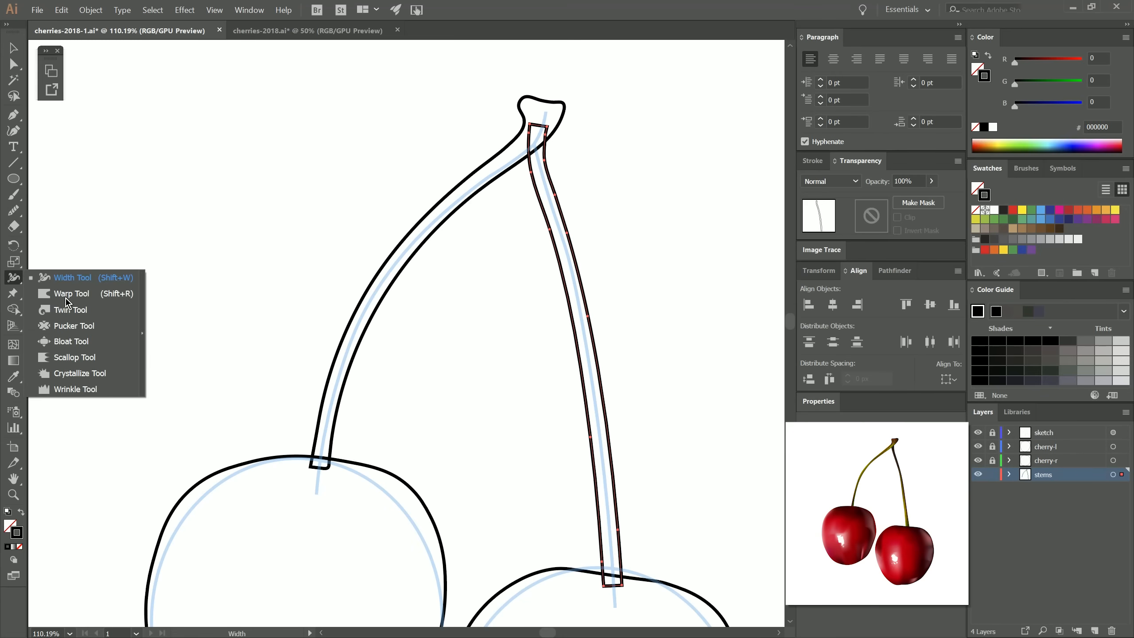
left_click(71, 330)
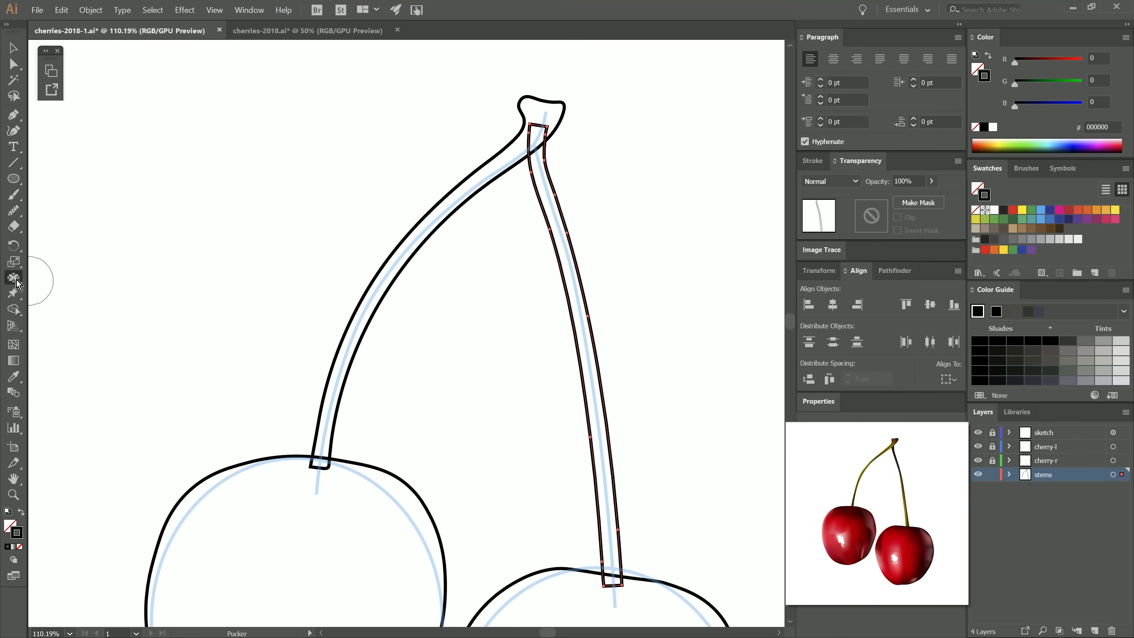
double_click(14, 280)
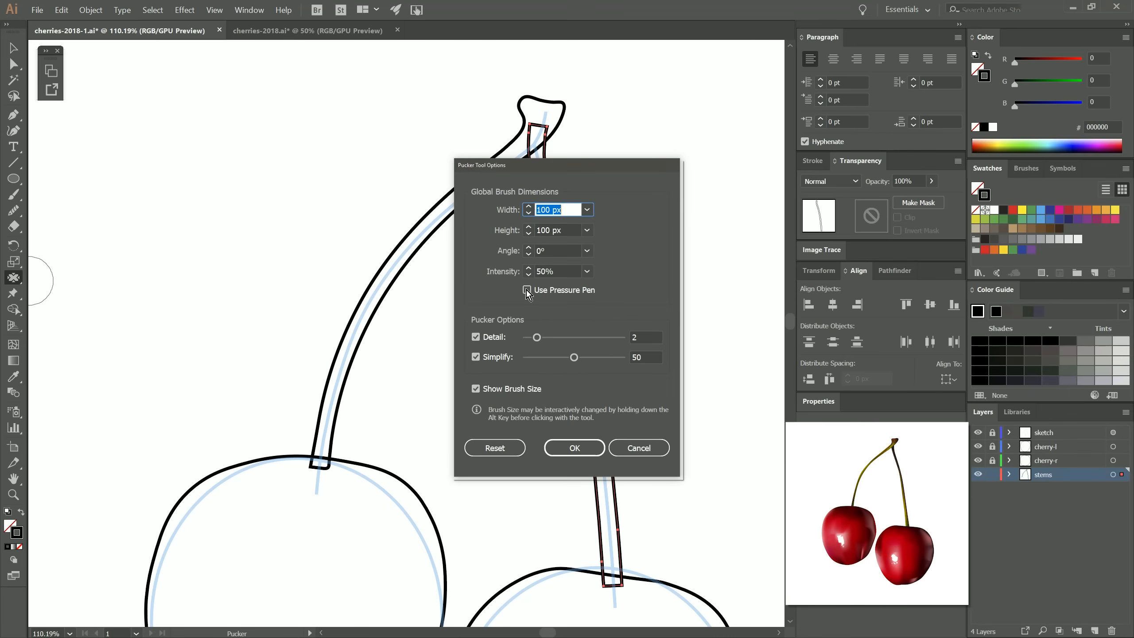
left_click(528, 290)
left_click(528, 290)
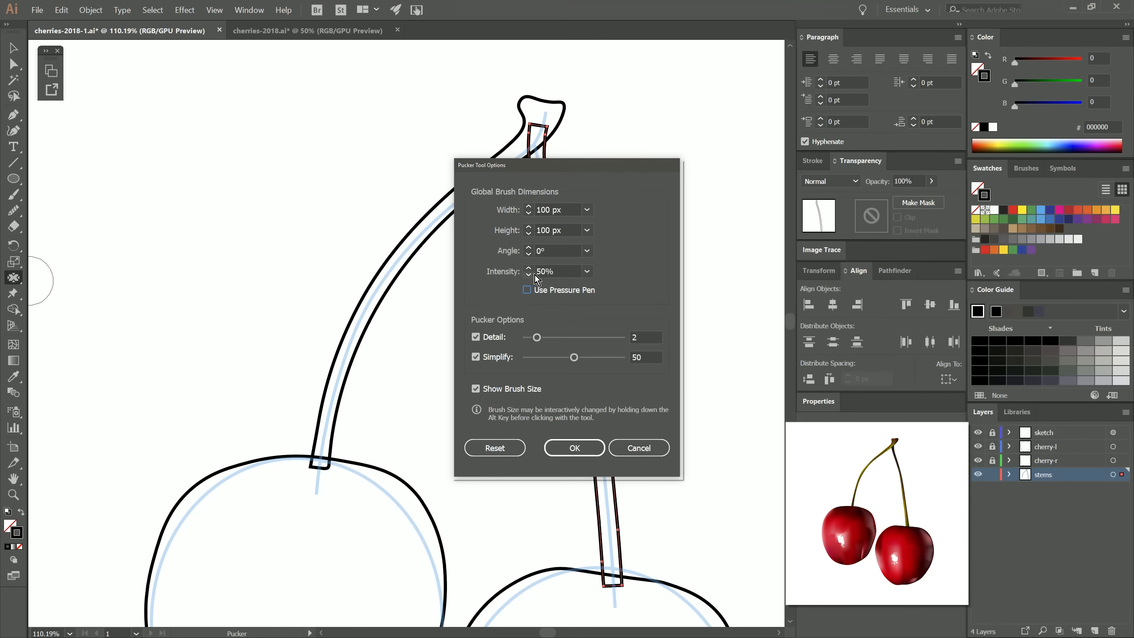
left_click(558, 269)
type("5")
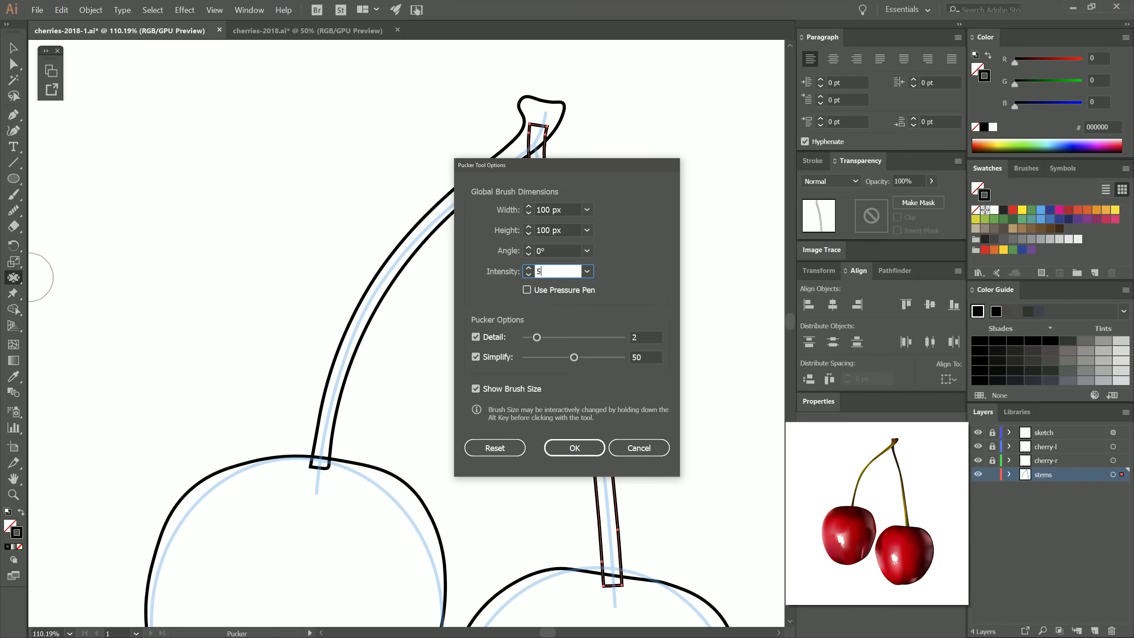
left_click(575, 448)
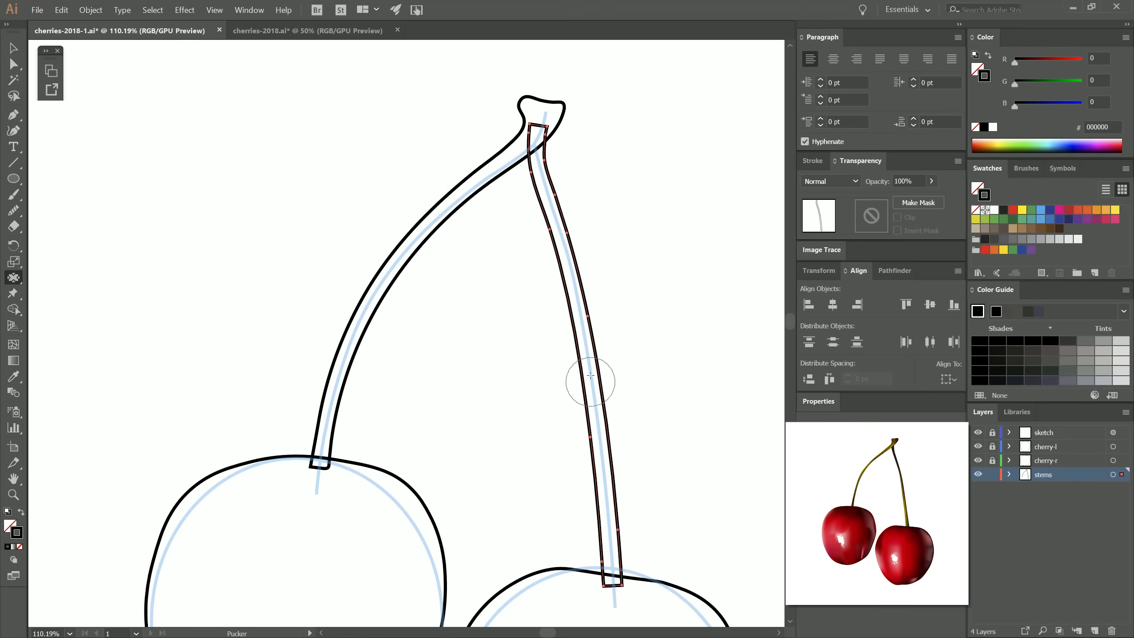
Step: Slim the long middle section of the right stem and the upper part of the left stem with the Pucker tool
mouse_move(541, 161)
left_mouse_down()
mouse_move(569, 237)
mouse_move(592, 426)
mouse_move(619, 364)
mouse_move(562, 208)
mouse_move(589, 367)
mouse_move(616, 288)
mouse_move(538, 160)
mouse_move(585, 286)
mouse_move(615, 318)
mouse_move(613, 350)
mouse_move(565, 204)
mouse_move(551, 199)
mouse_move(587, 349)
mouse_move(656, 447)
left_mouse_up()
left_click_drag(572, 297, 599, 428)
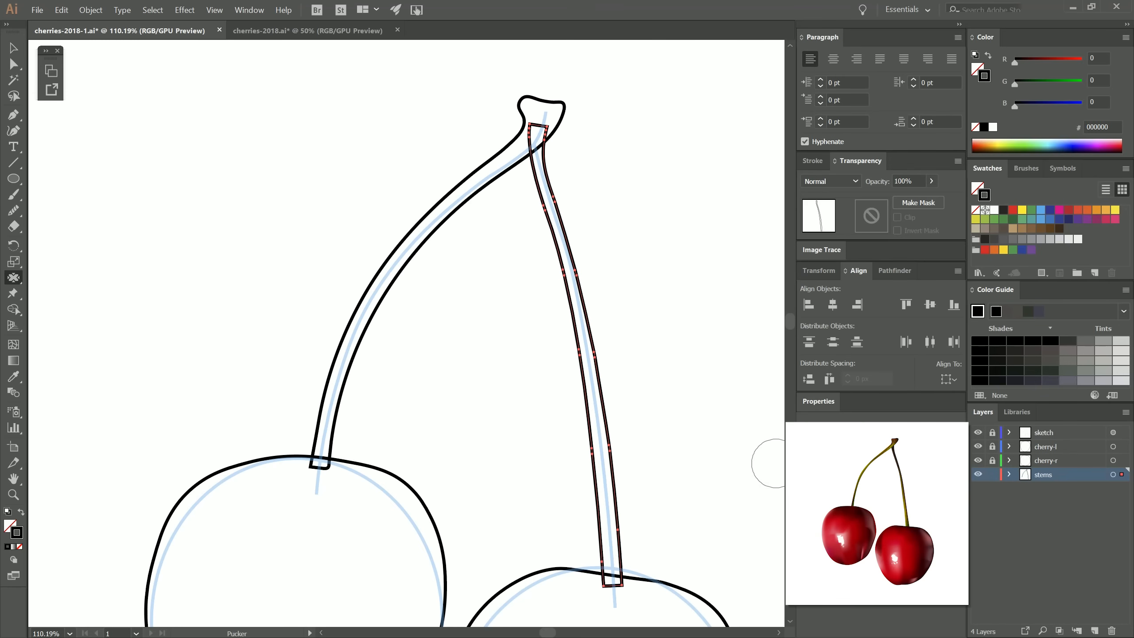
left_click(1011, 475)
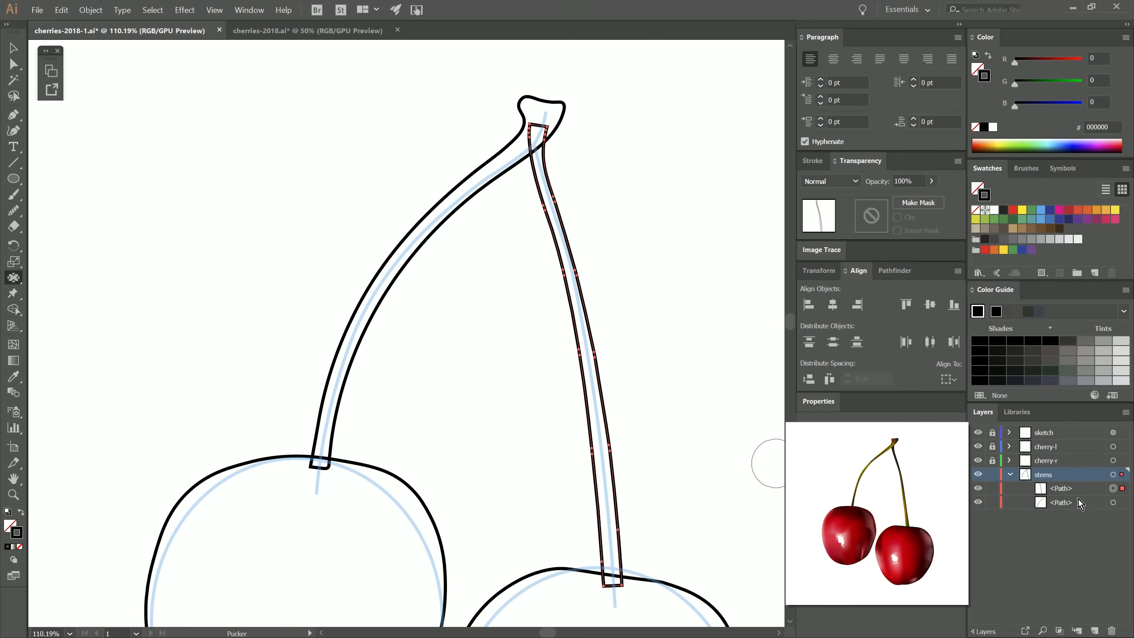
left_click(1113, 502)
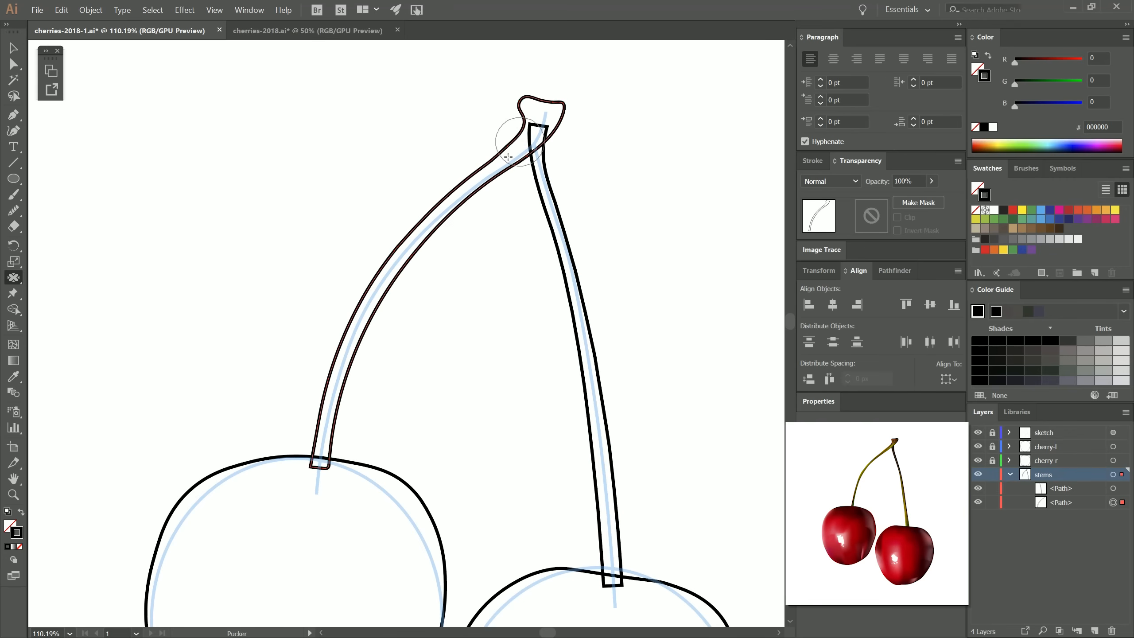
mouse_move(508, 157)
left_mouse_down()
mouse_move(473, 190)
mouse_move(523, 147)
mouse_move(406, 248)
mouse_move(419, 272)
mouse_move(492, 197)
mouse_move(460, 216)
left_mouse_up()
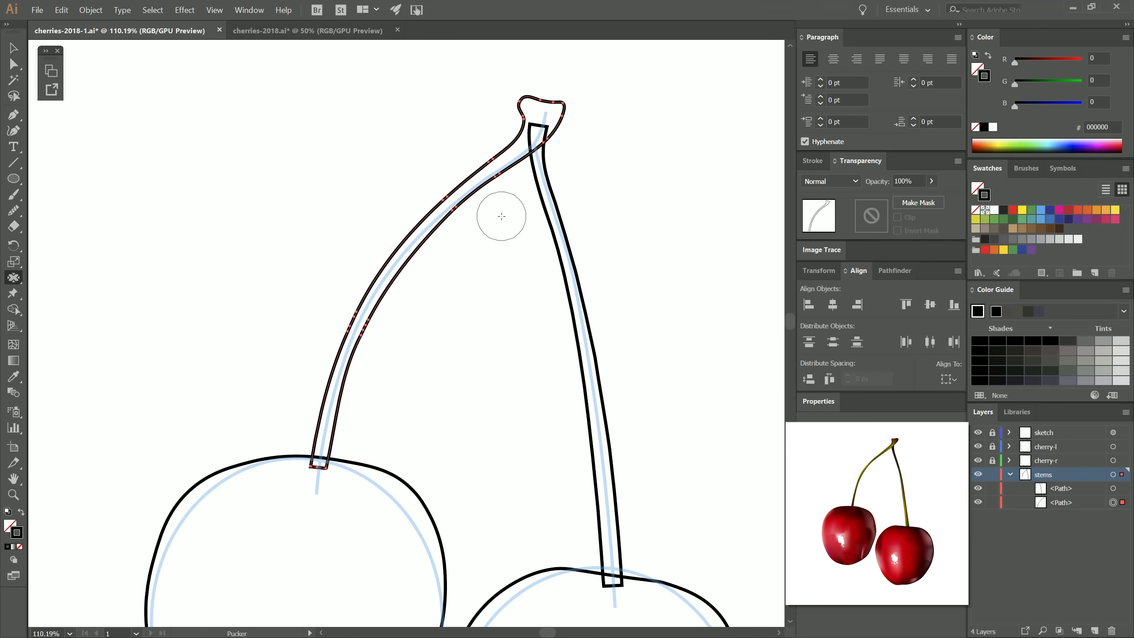
left_click(14, 280)
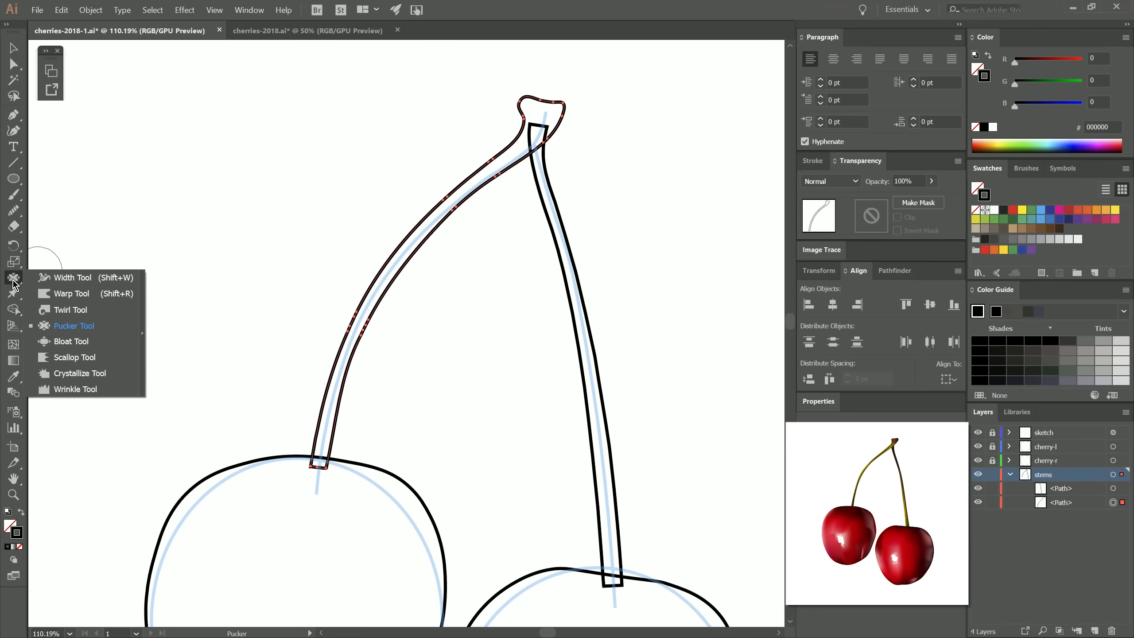
left_click(72, 347)
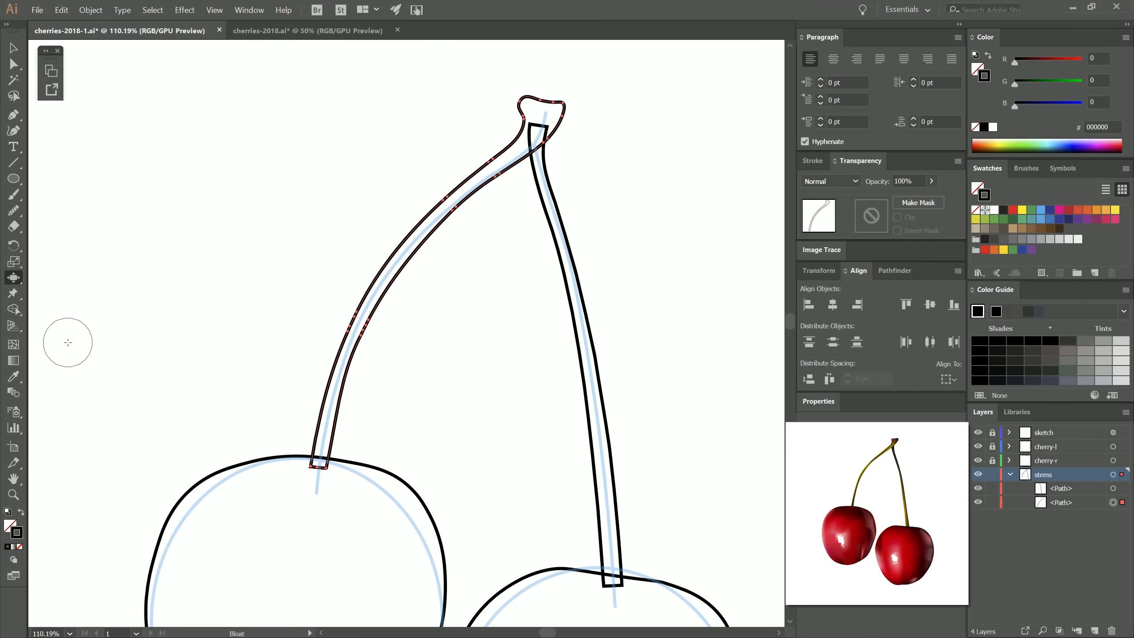
mouse_move(330, 400)
left_mouse_down()
mouse_move(332, 498)
mouse_move(338, 429)
mouse_move(330, 481)
left_mouse_up()
key("ctrl+z")
key("ctrl+z")
Step: Hide the sketch layer so only the outlines of the cherries and stems show on the whole artboard
left_click(12, 494)
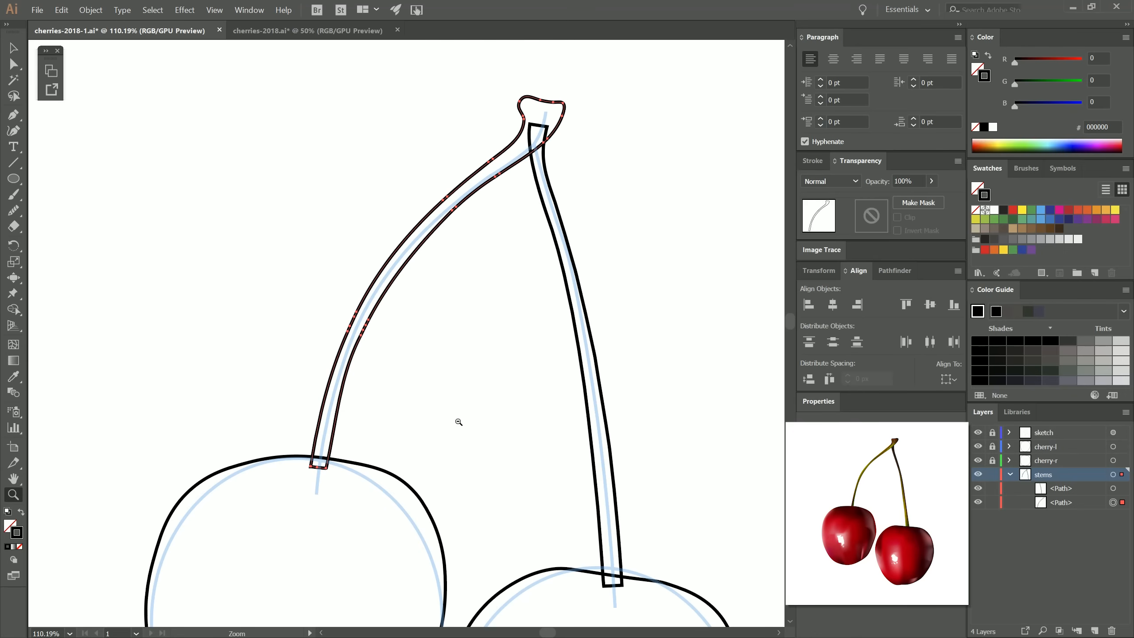
left_click(470, 450, "alt")
left_click(468, 453, "alt")
left_click(408, 348, "alt")
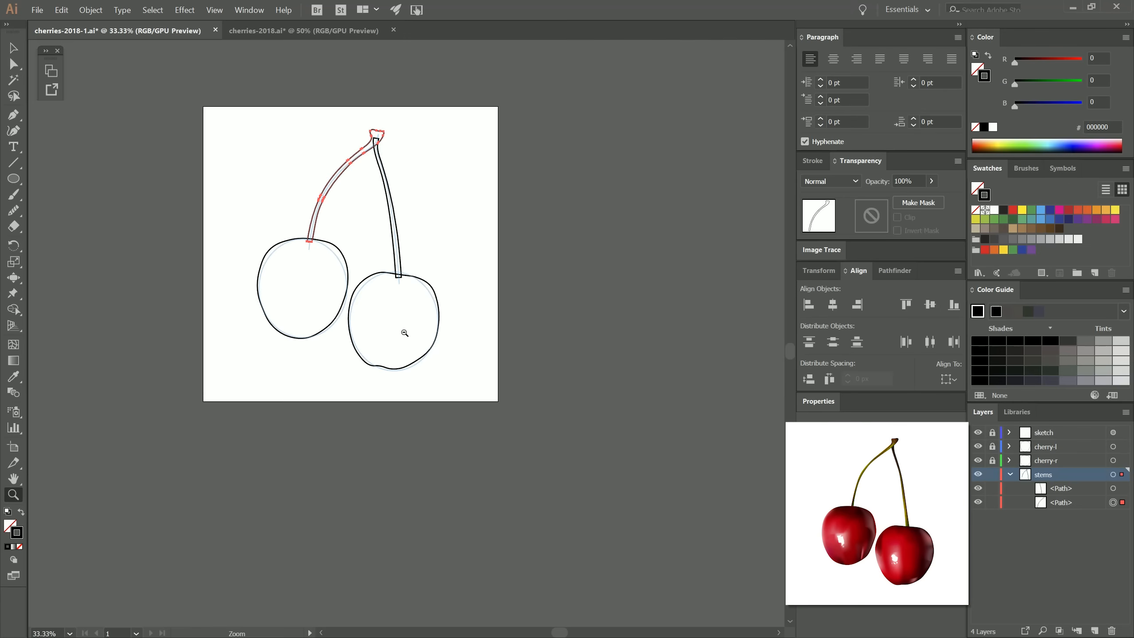
left_click(400, 330, "alt")
left_click_drag(392, 329, 513, 384)
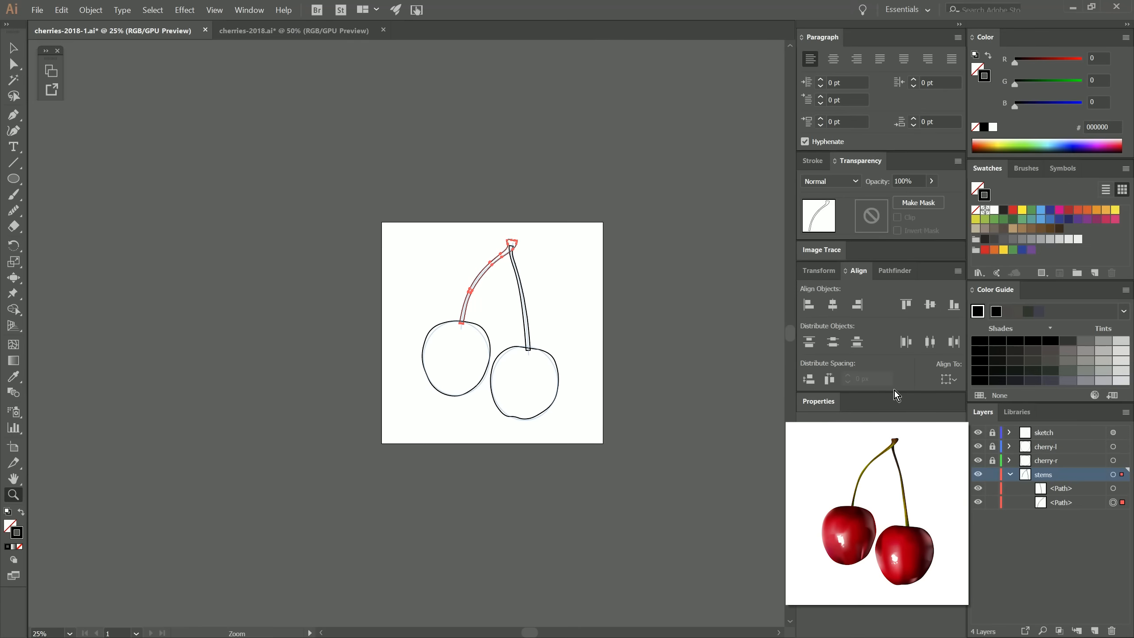
left_click(978, 432)
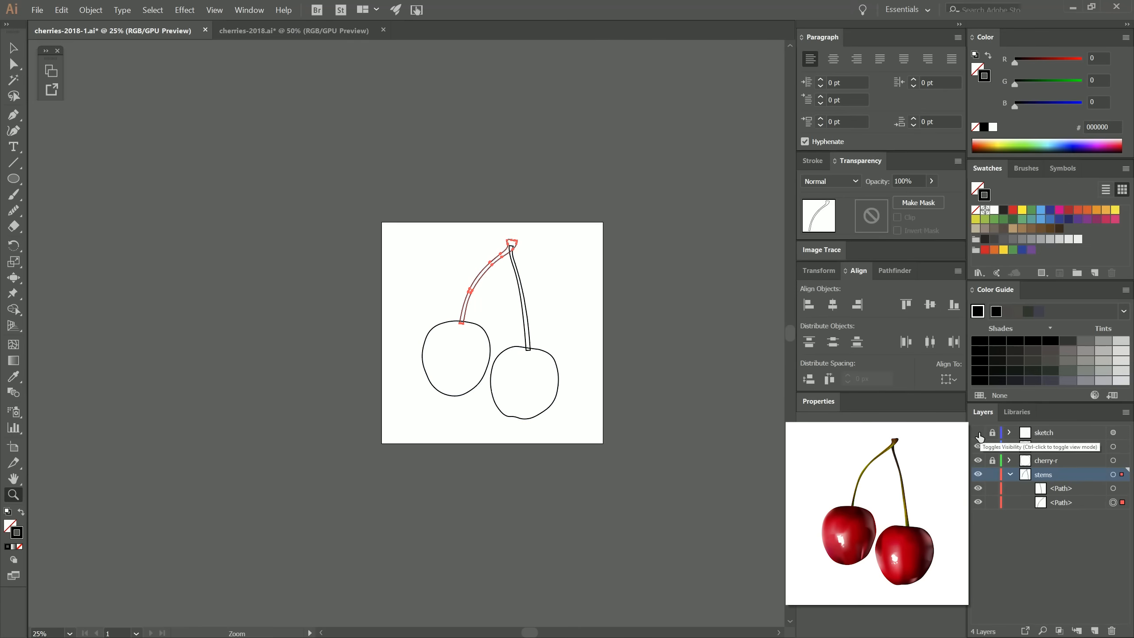
Step: Fill both stems with light green 8DC63F, remove their stroke and collapse the stems layer
left_click(14, 48)
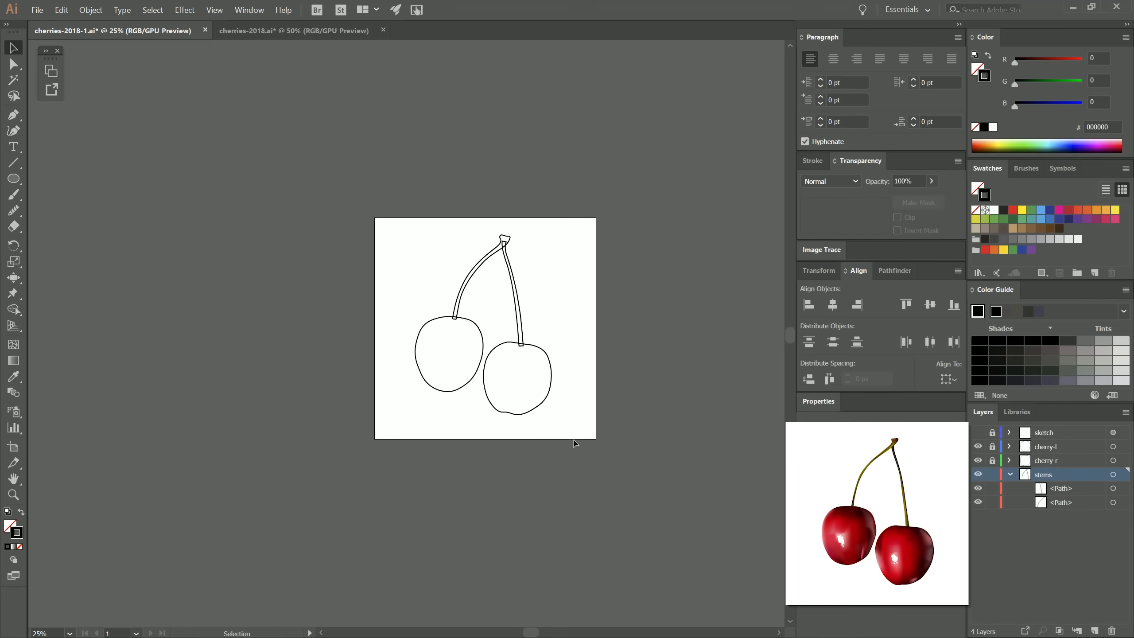
left_click(513, 237)
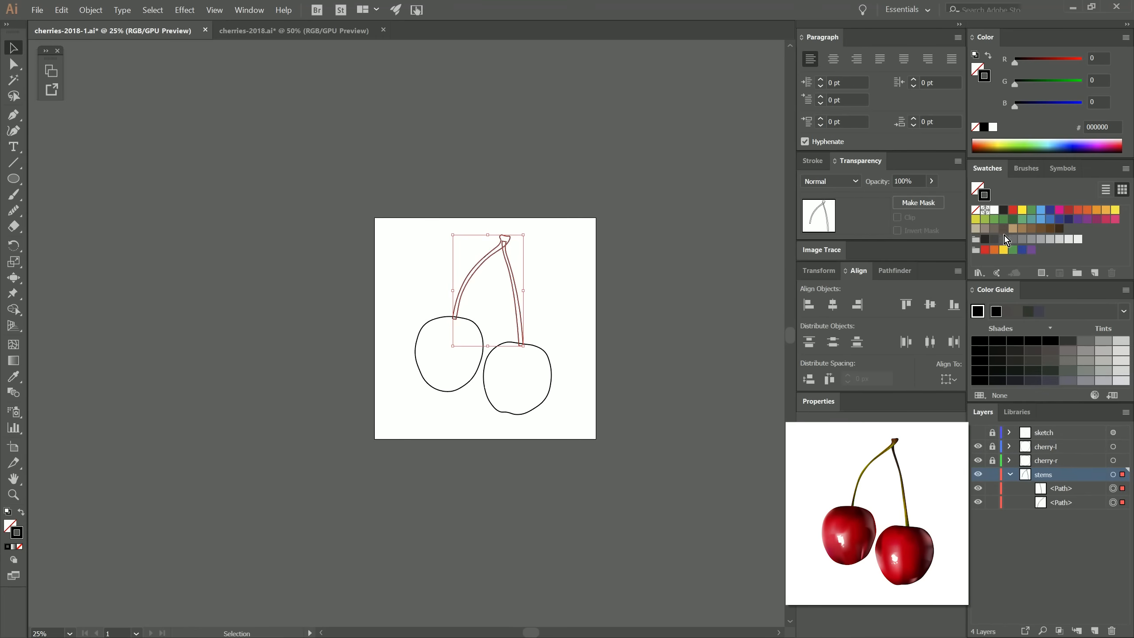
left_click(985, 219)
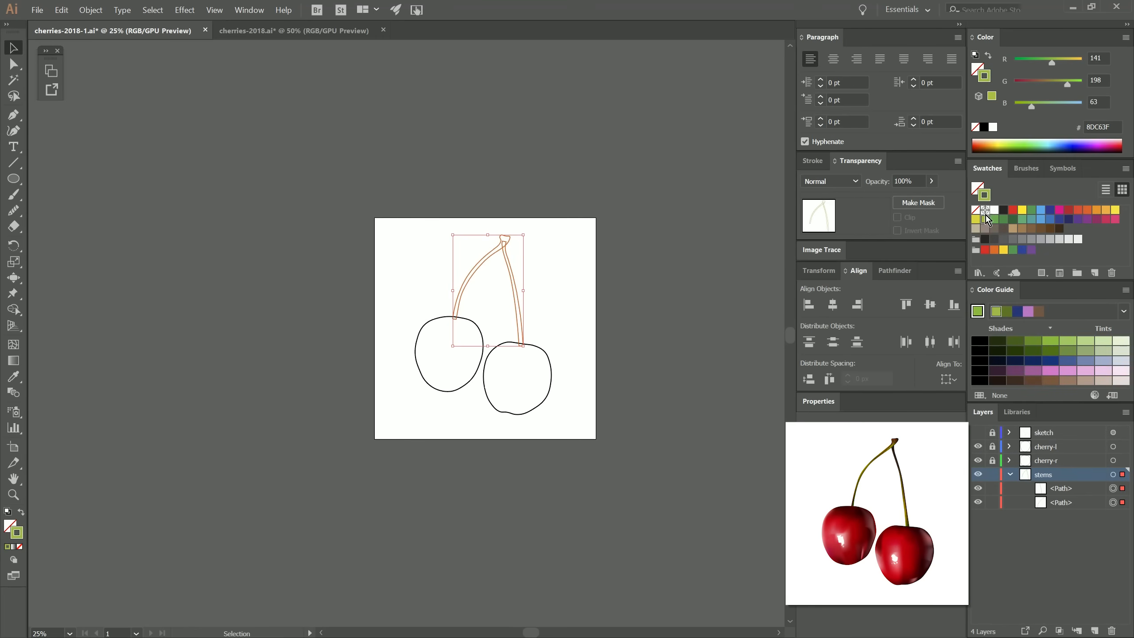
left_click(988, 57)
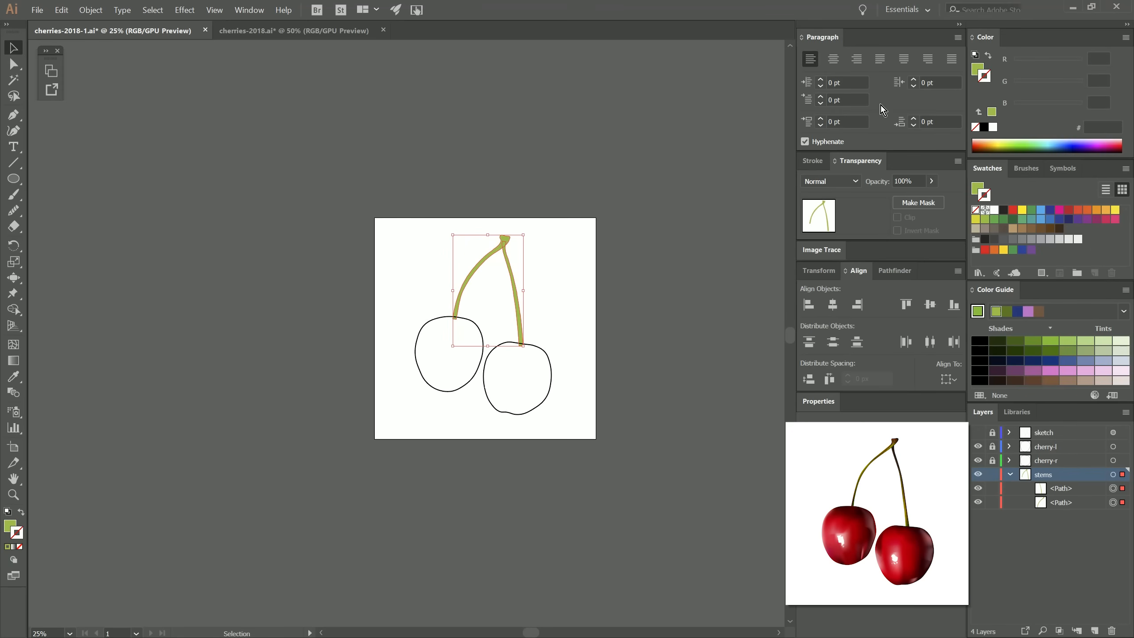
left_click(548, 296)
left_click(1010, 474)
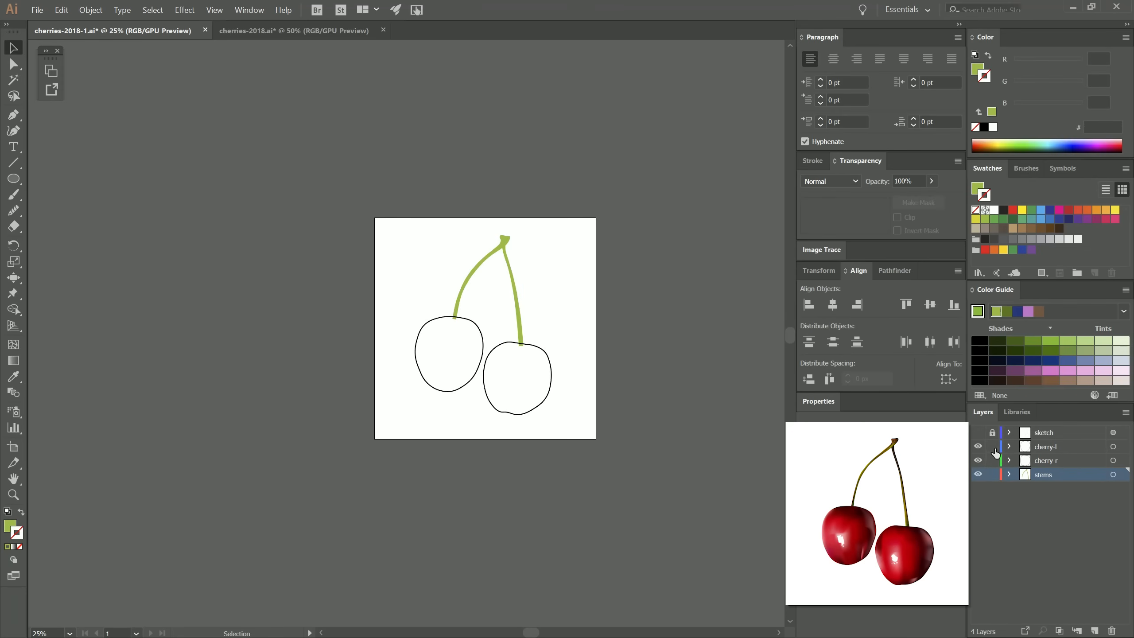
Step: Unlock the cherry-l and cherry-r layers and fill both cherries with dark red BE1E2D without a stroke
left_click(1114, 446)
left_click(1114, 461, "shift")
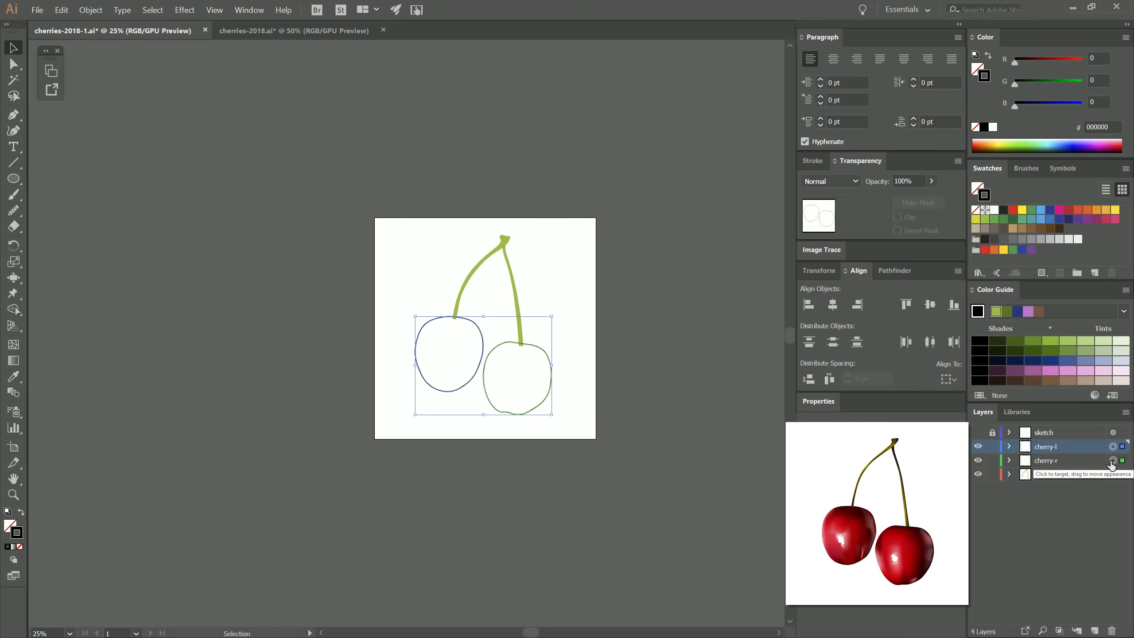
left_click(978, 69)
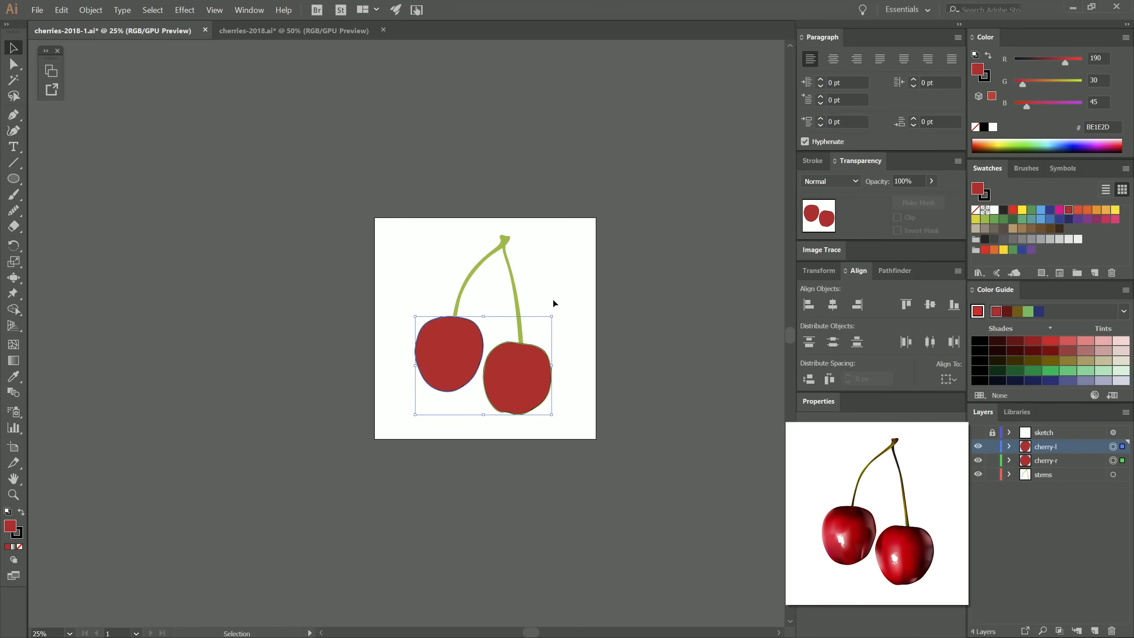
left_click(985, 75)
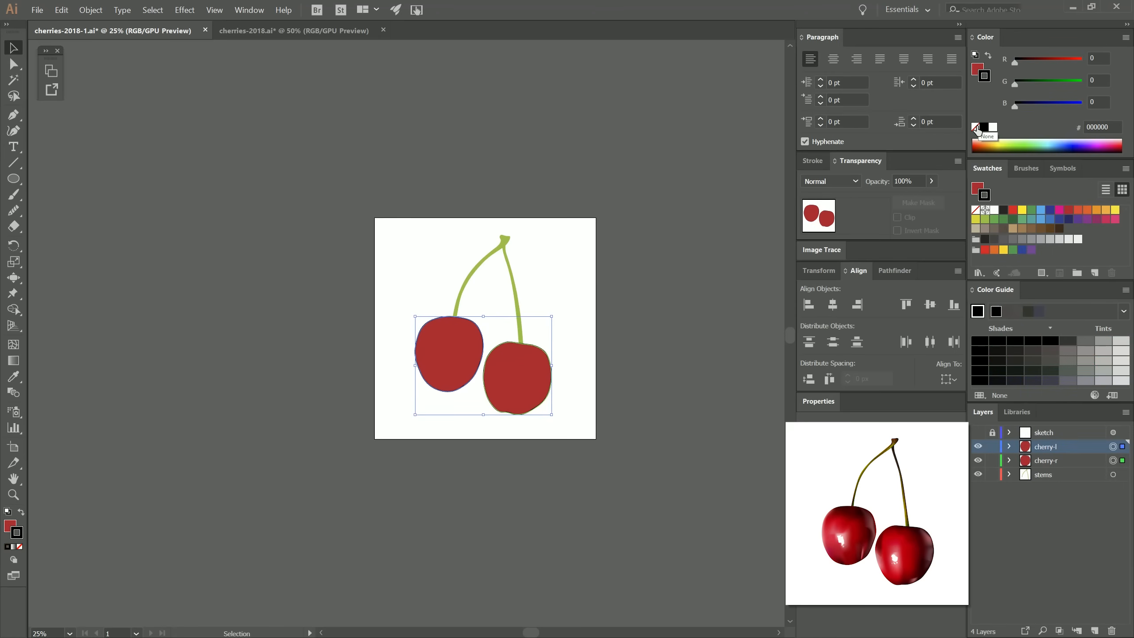
left_click(977, 129)
left_click(569, 322)
Step: Smooth the upper bends along both edges of the filled right stem with the Smooth tool
key("z")
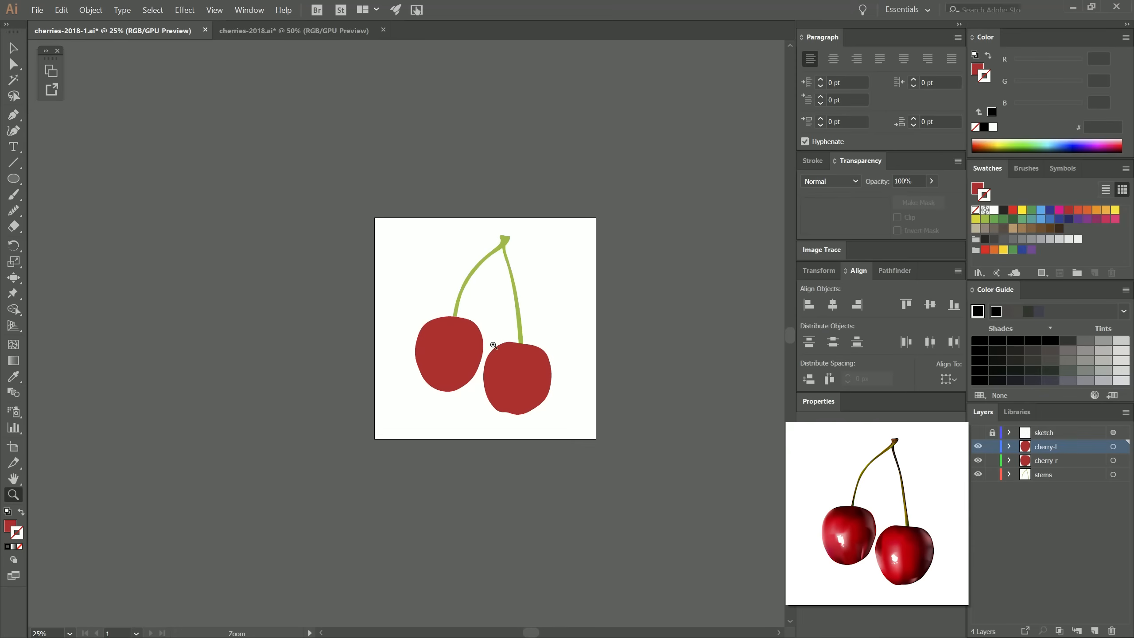
left_click(491, 347)
left_click(475, 350)
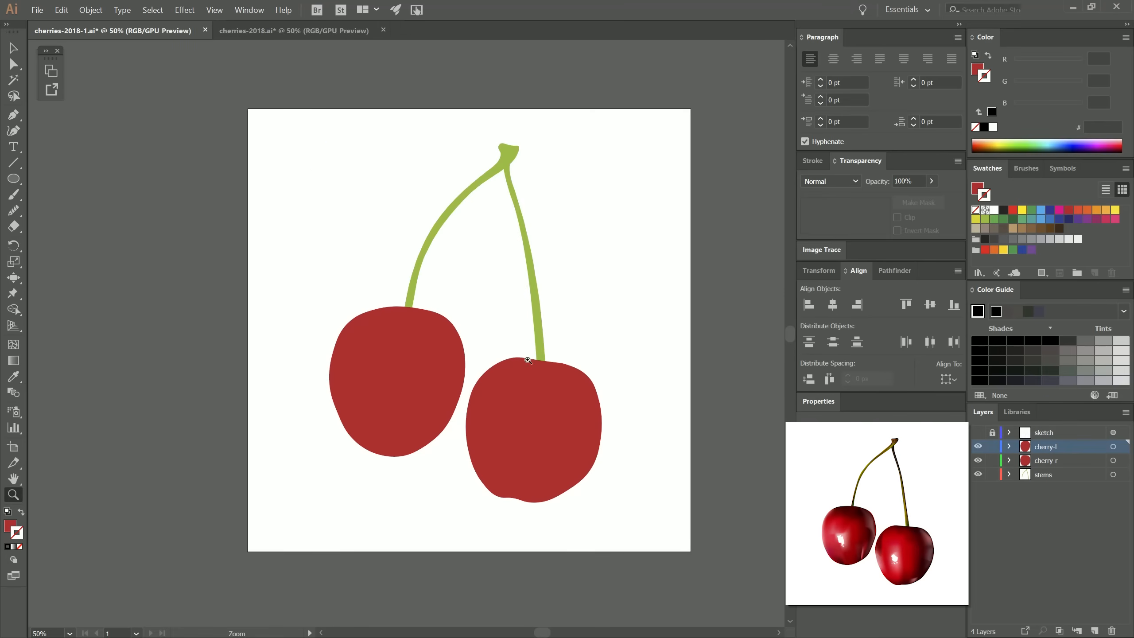
left_click(527, 360)
left_click_drag(518, 357, 639, 433)
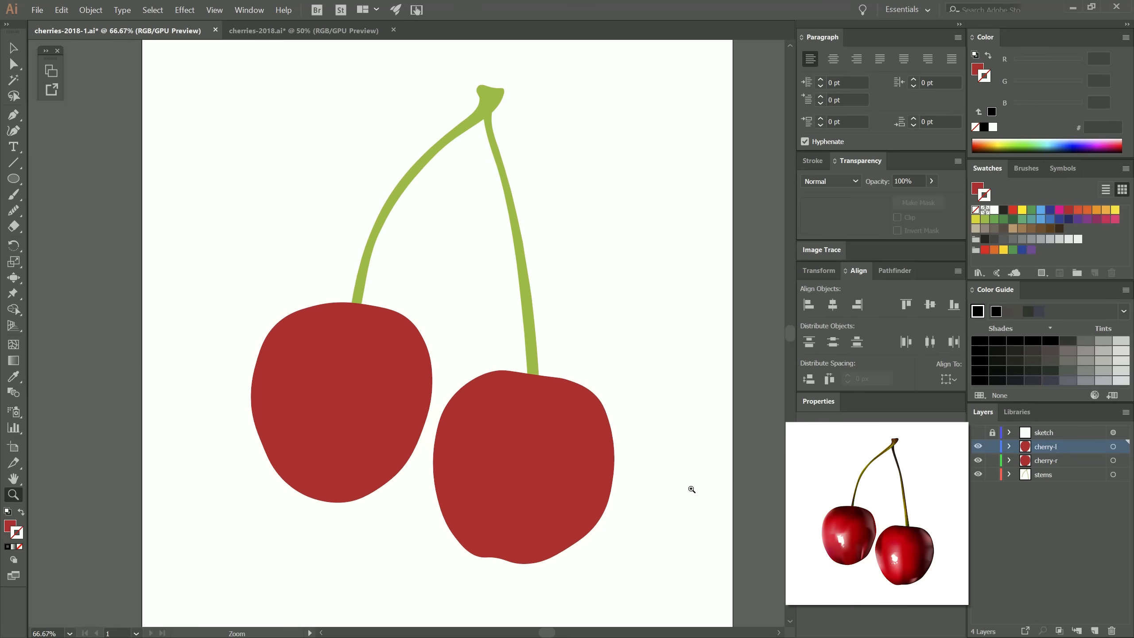
left_click(13, 130)
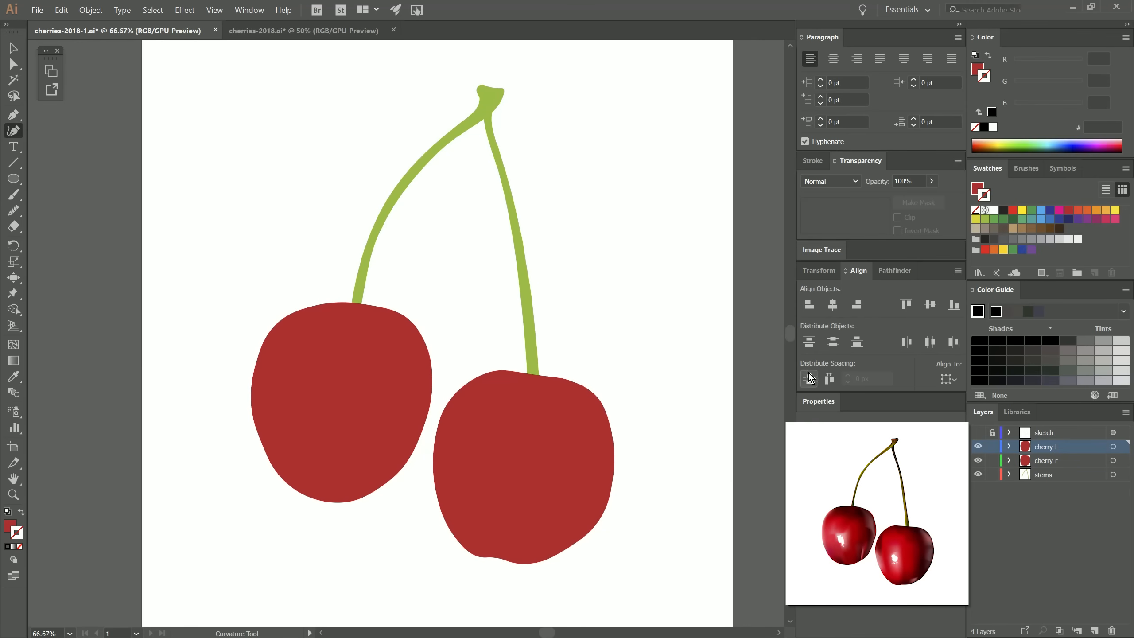
left_click(1113, 475)
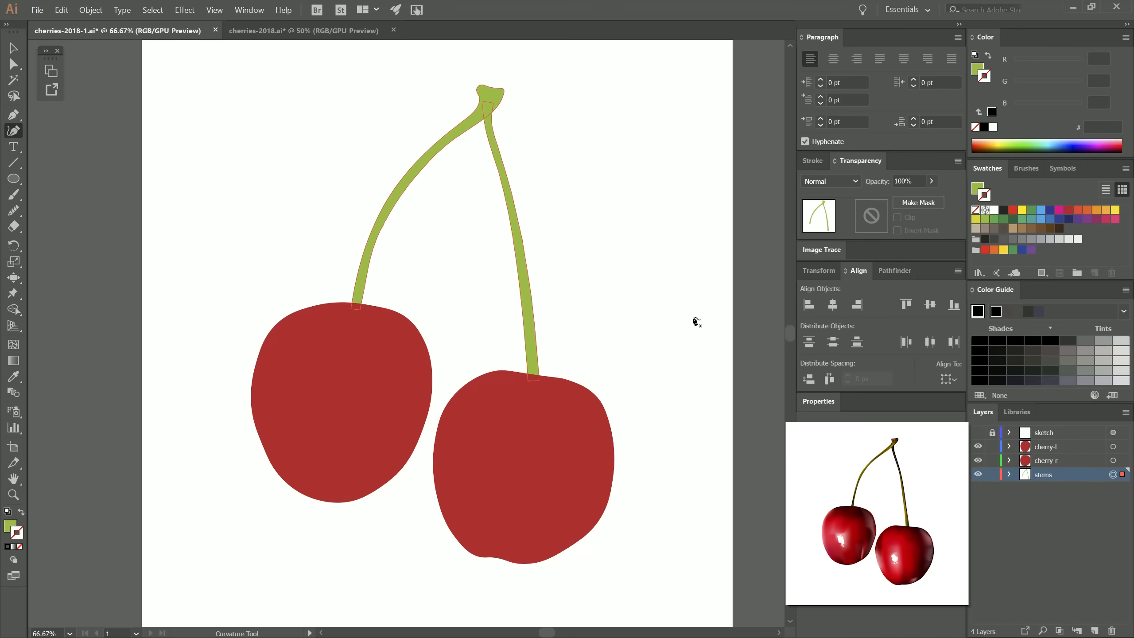
left_click(501, 156)
left_click(14, 211)
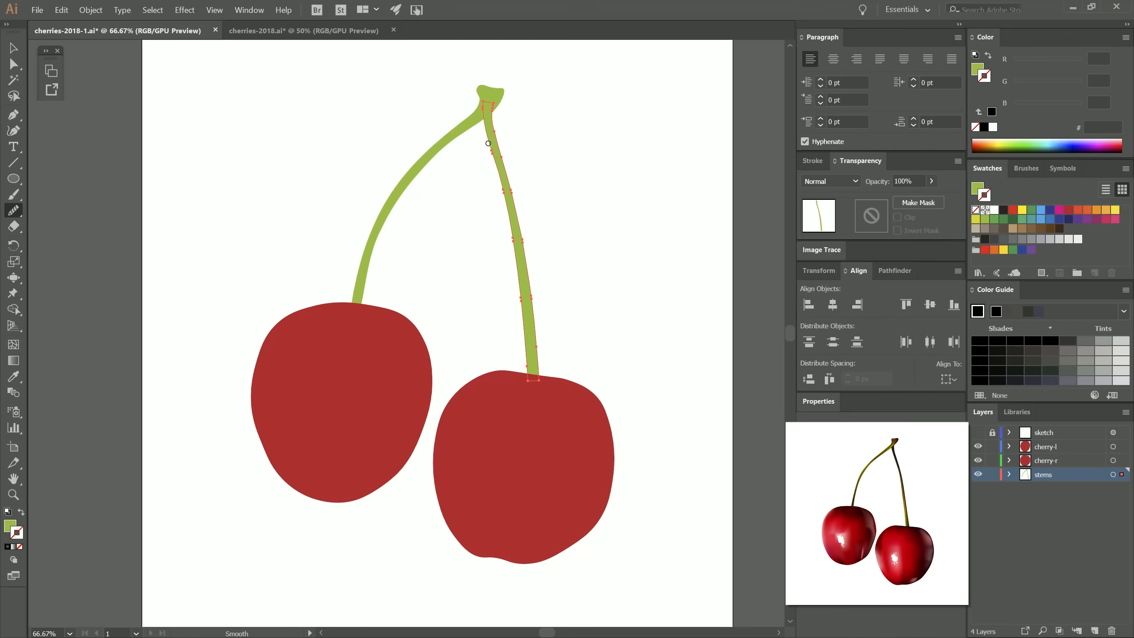
left_click_drag(489, 143, 512, 170)
mouse_move(529, 243)
left_mouse_down()
mouse_move(530, 256)
mouse_move(501, 153)
mouse_move(514, 169)
mouse_move(521, 280)
mouse_move(513, 169)
left_mouse_up()
Step: Smooth the upper curve of the filled left stem with the Smooth tool and deselect it
left_click(1114, 475)
left_click(393, 193, "ctrl")
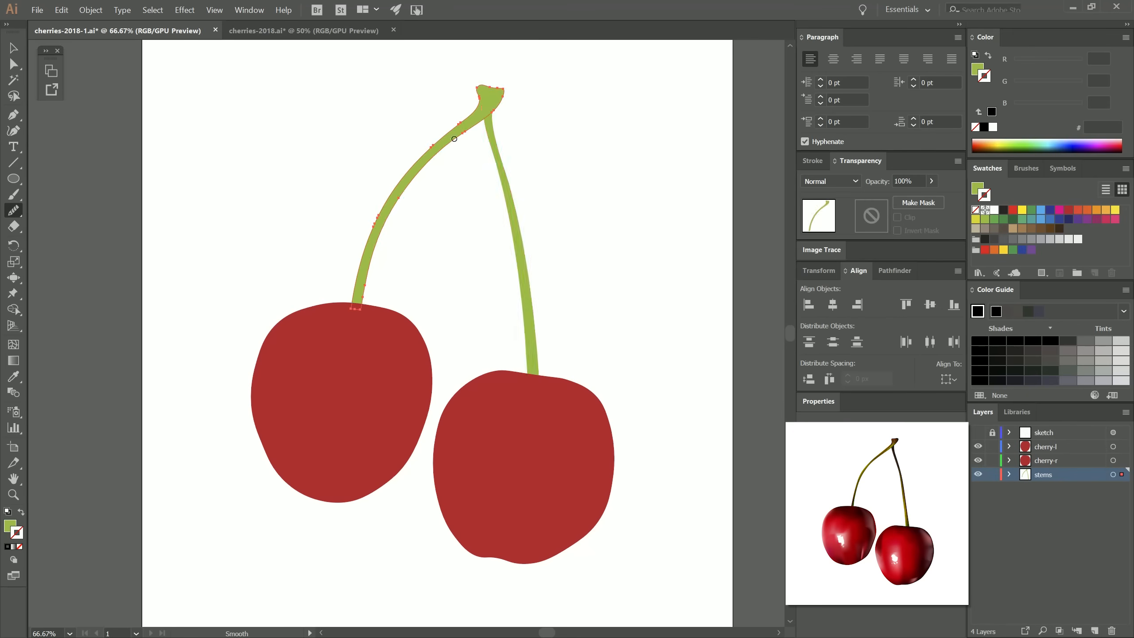
left_click_drag(396, 188, 465, 129)
left_click(14, 48)
left_click(278, 197)
Step: Select everything on the stems layer and thin both stems below the shared knob with the Pucker tool
left_click(1114, 474)
mouse_move(16, 278)
left_mouse_down()
mouse_move(70, 283)
mouse_move(82, 329)
left_mouse_up()
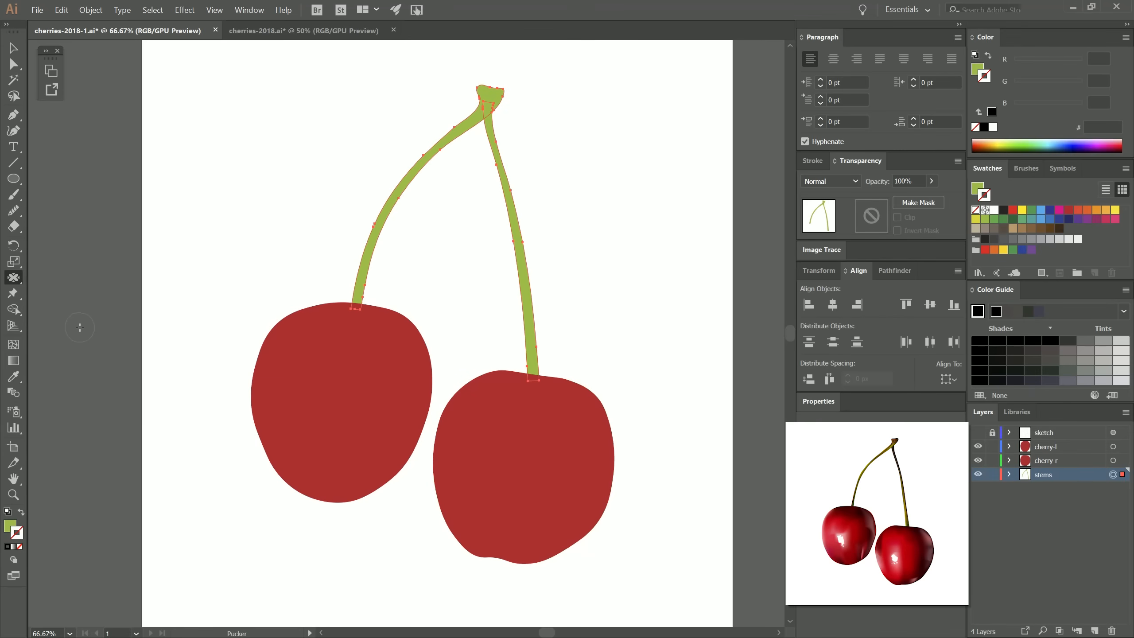
mouse_move(458, 127)
left_mouse_down()
mouse_move(455, 116)
mouse_move(385, 233)
mouse_move(385, 197)
mouse_move(362, 324)
mouse_move(489, 144)
mouse_move(439, 159)
mouse_move(516, 126)
mouse_move(522, 214)
mouse_move(509, 156)
left_mouse_up()
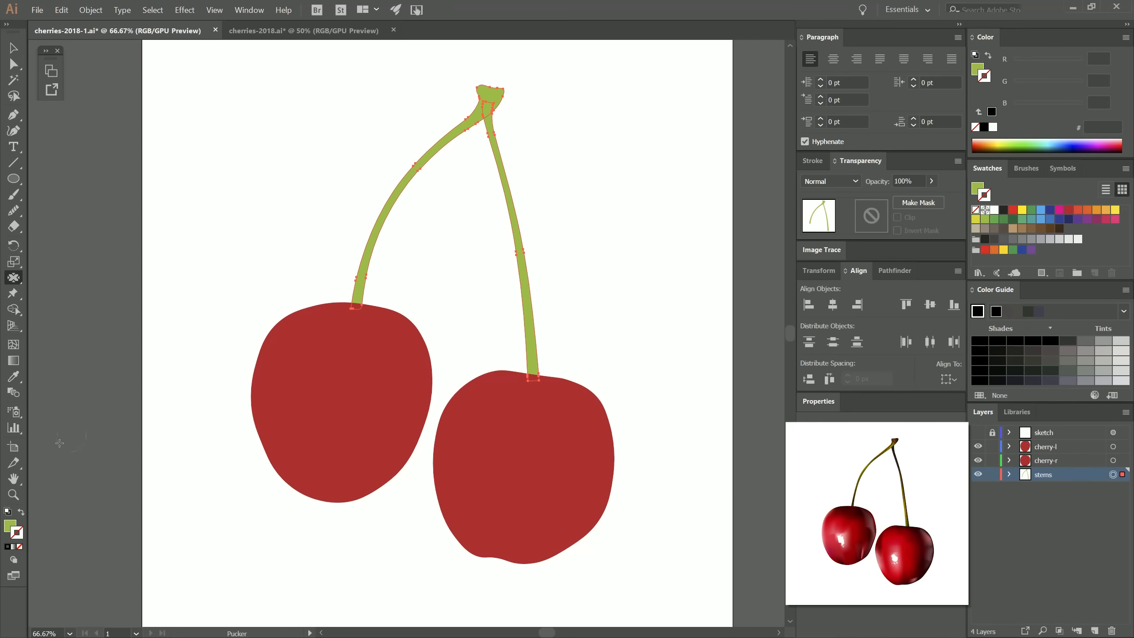
Step: Examine the overall shape and proportions of the filled cherries and stems on the whole artboard
key("z")
left_click(455, 380, "alt")
left_click(456, 381, "alt")
left_click(454, 383, "alt")
left_click(454, 383, "alt")
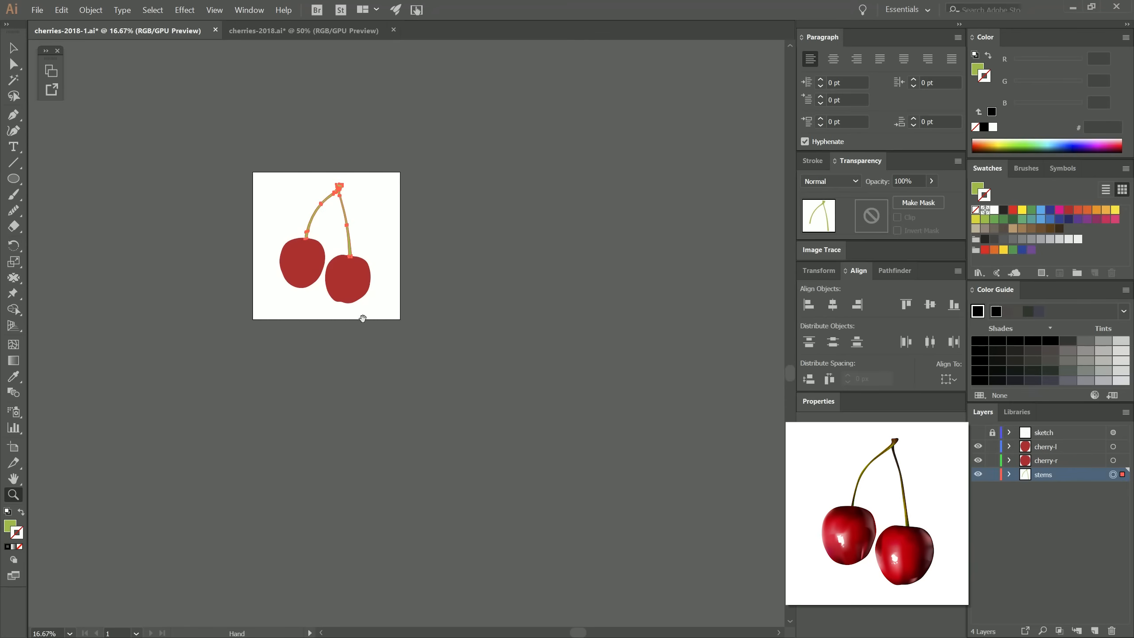
left_click_drag(362, 318, 483, 346)
left_click(492, 332)
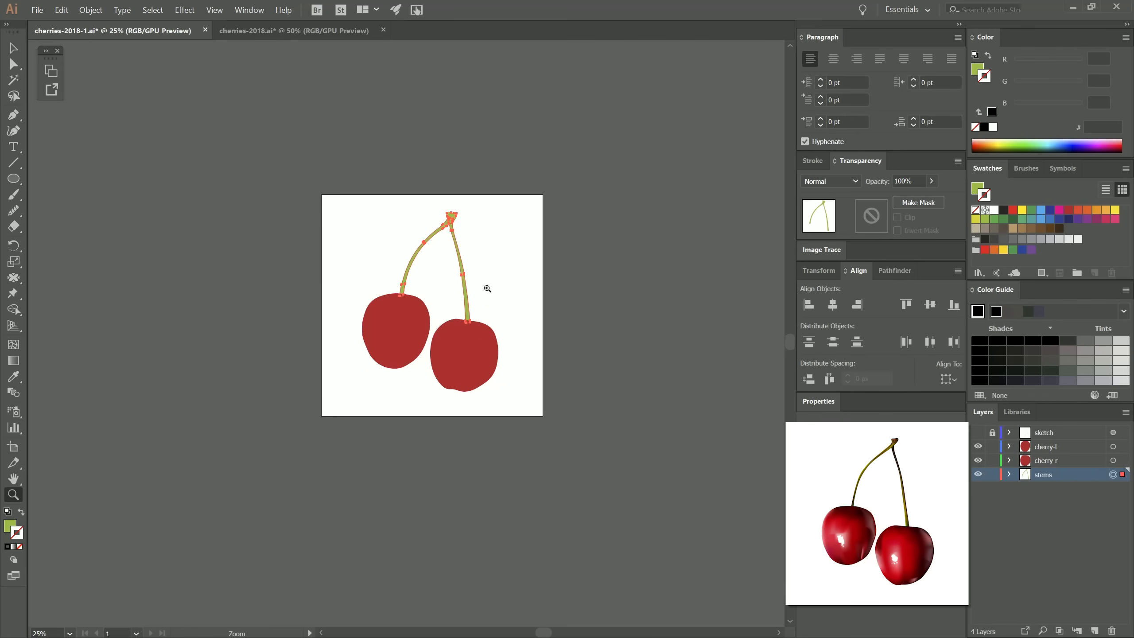
Step: Deselect the stems and extend the top end of the shared knob slightly upward with the Direct Selection tool
key("v")
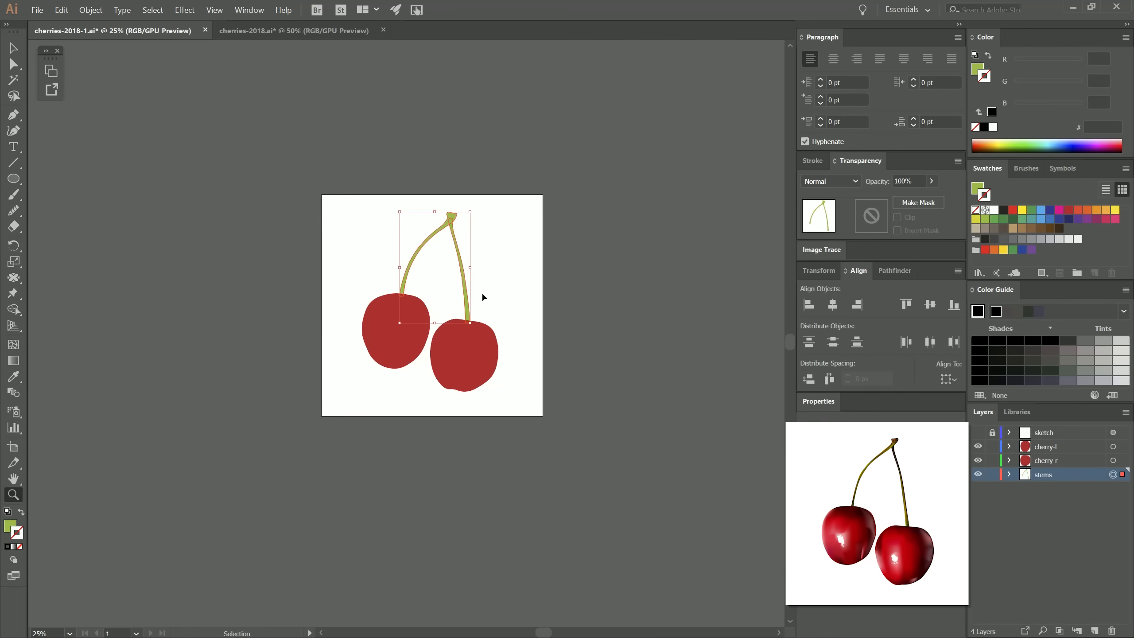
left_click(761, 494)
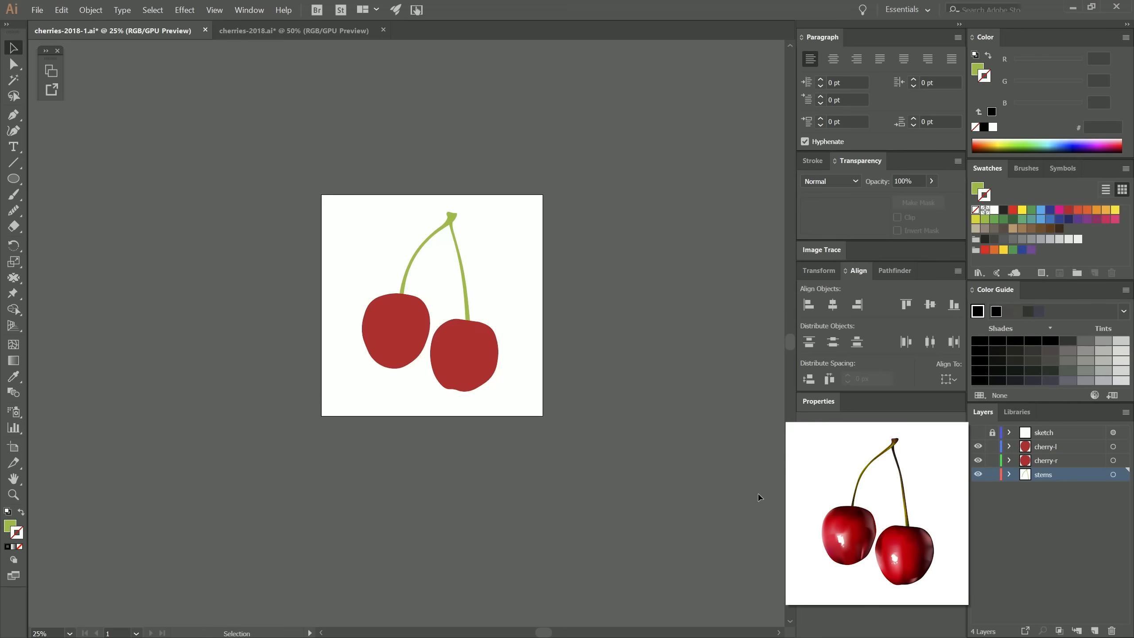
left_click(13, 495)
left_click(449, 216)
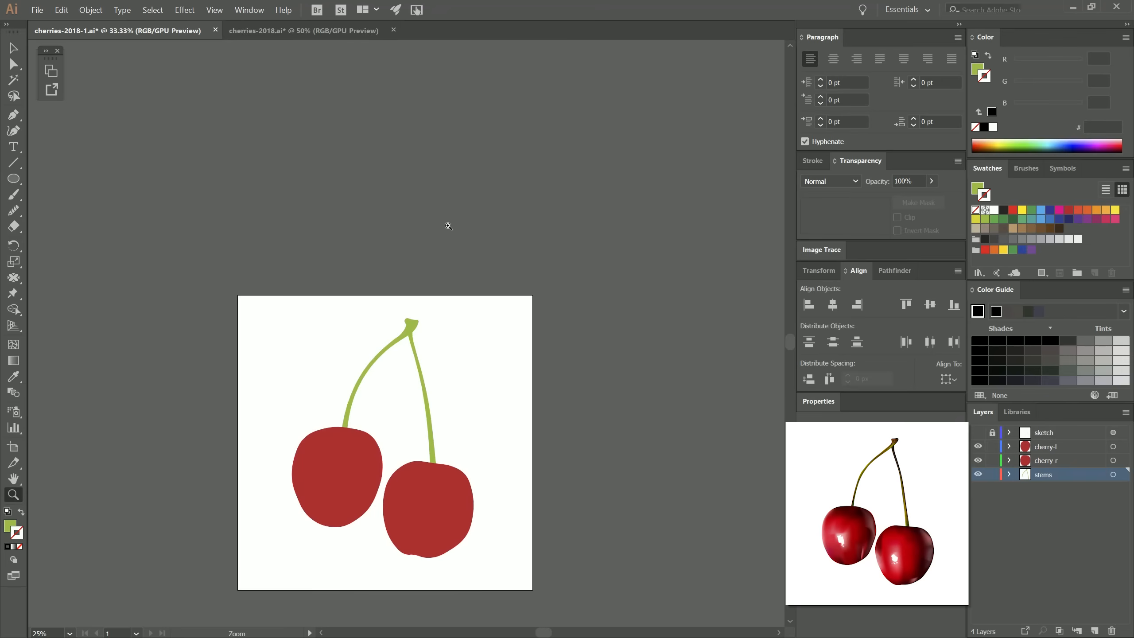
left_click(412, 338)
left_click_drag(399, 368, 465, 233)
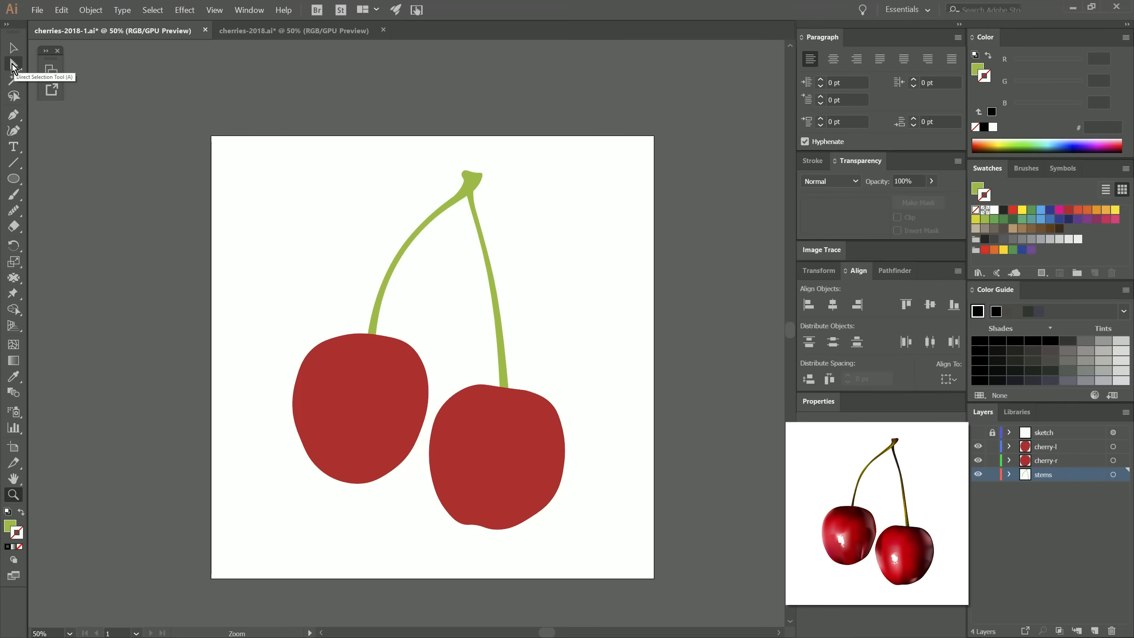
left_click(19, 69)
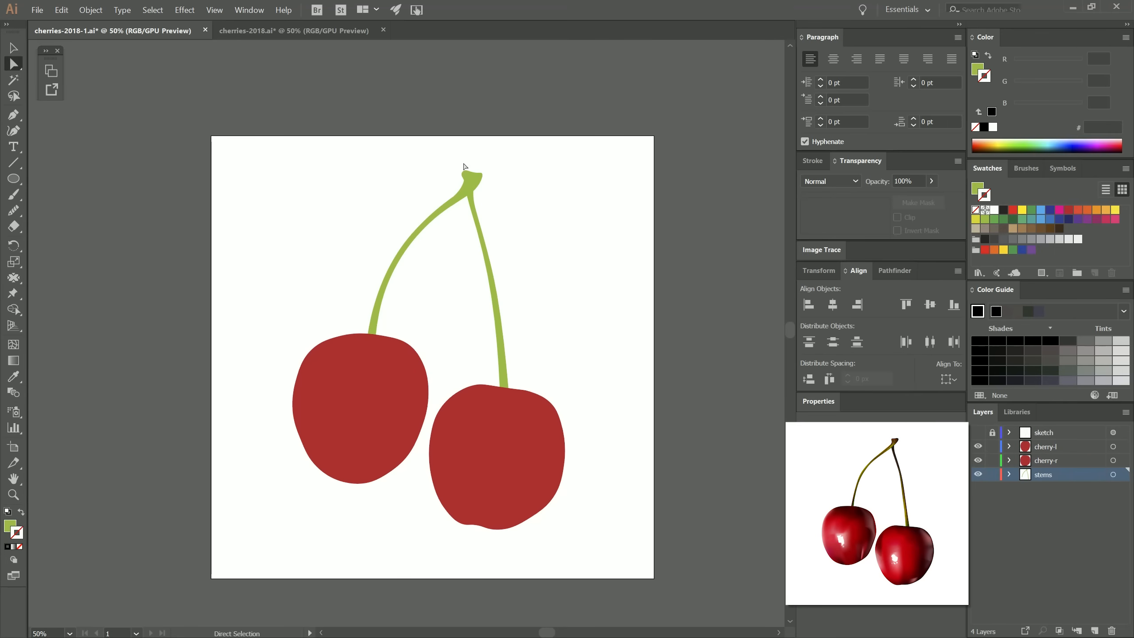
left_click_drag(487, 189, 485, 169)
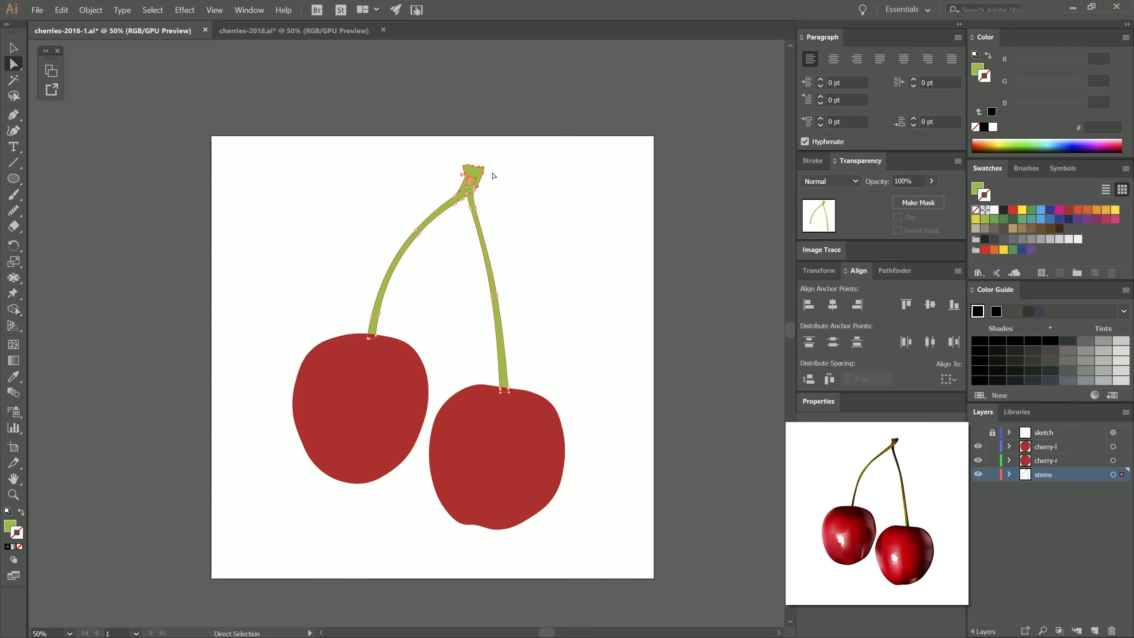
left_click(499, 178)
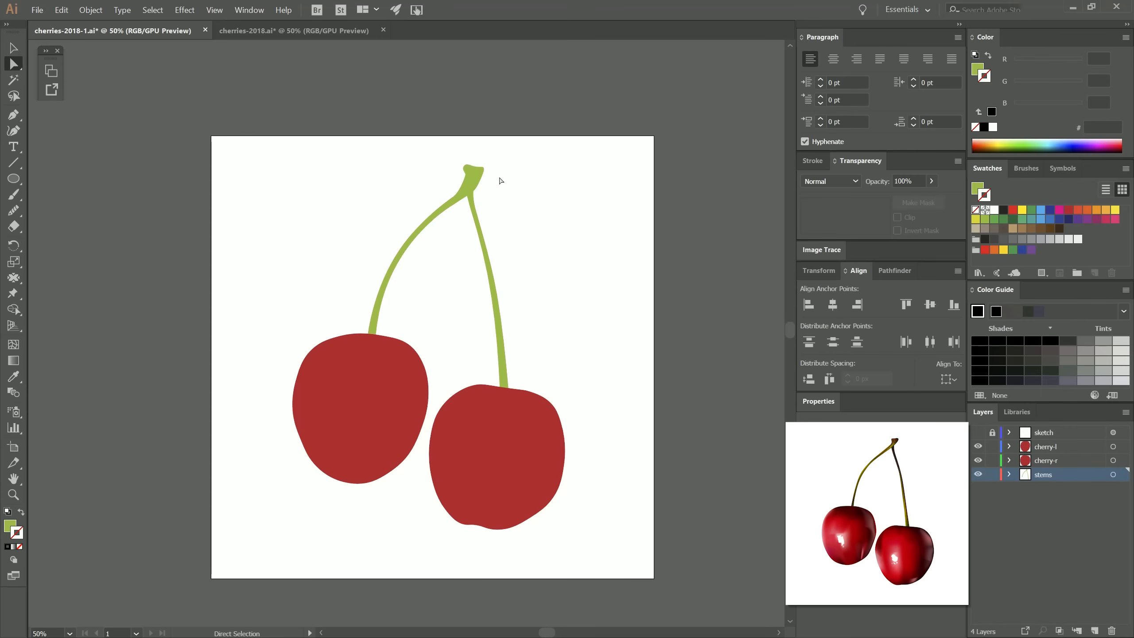
Step: Refine the inner curve on the left side of the stem knob with the Curvature tool and deselect it
left_click(13, 130)
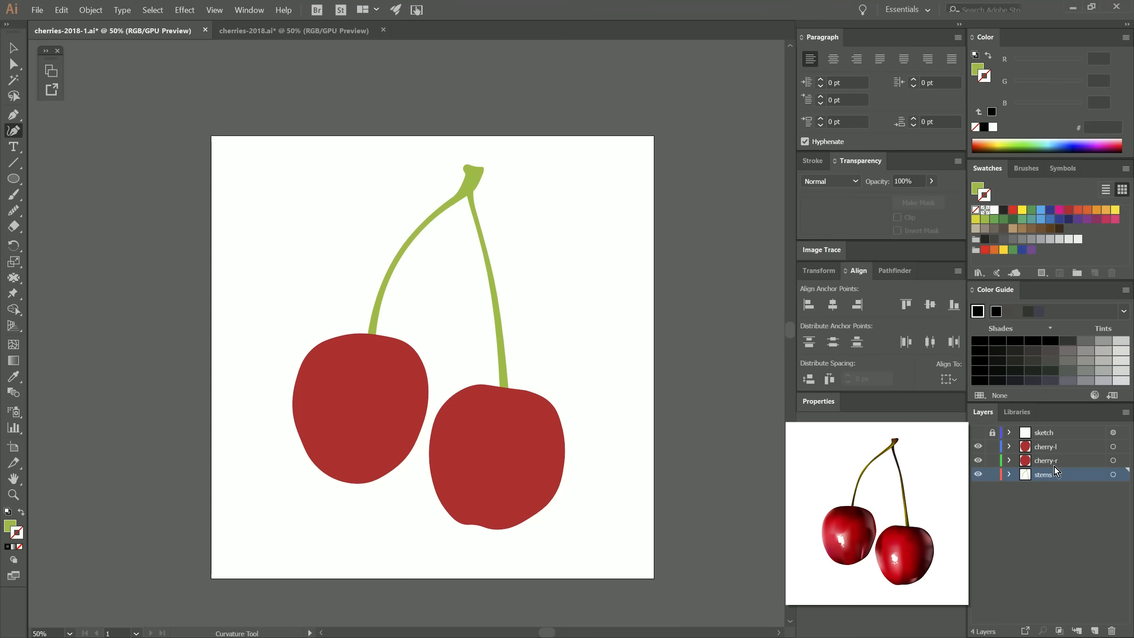
left_click(1113, 475)
left_click(469, 182)
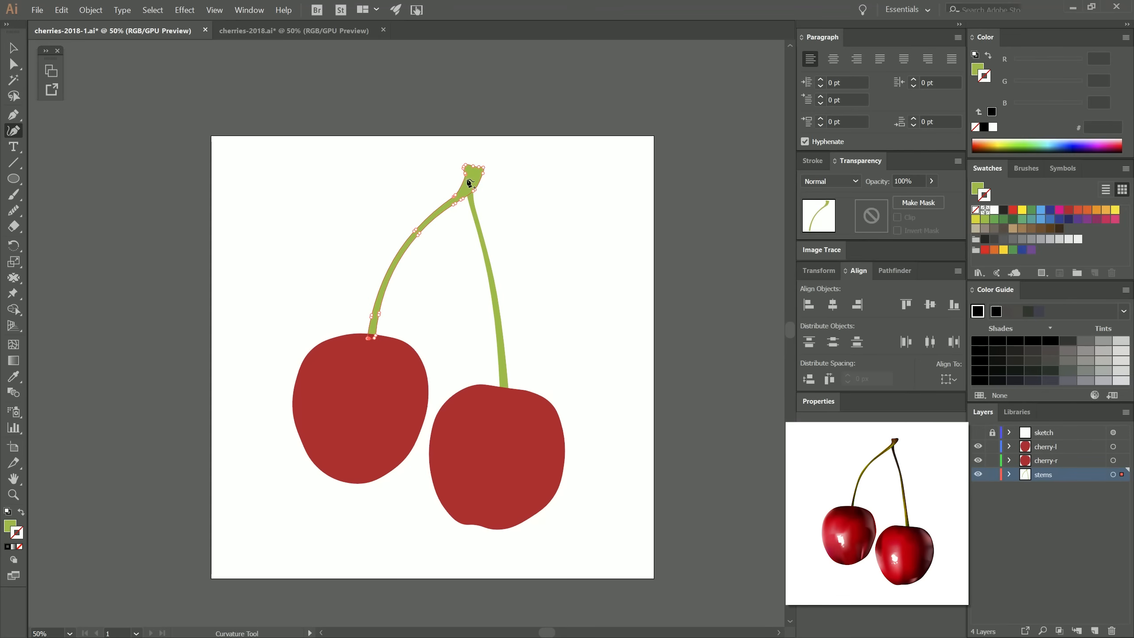
left_click_drag(462, 182, 466, 181)
left_click(464, 190)
key("v")
left_click(410, 167)
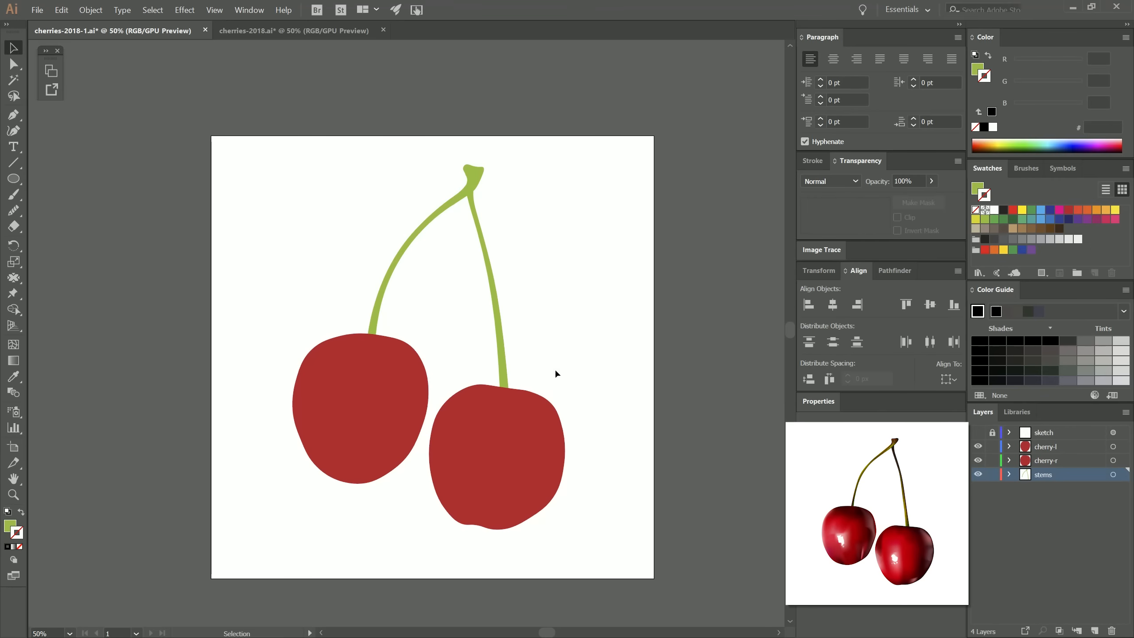
Step: Save the drawing as a new Illustrator file named cherries-2018-2 with the default Illustrator CC options
left_click(39, 12)
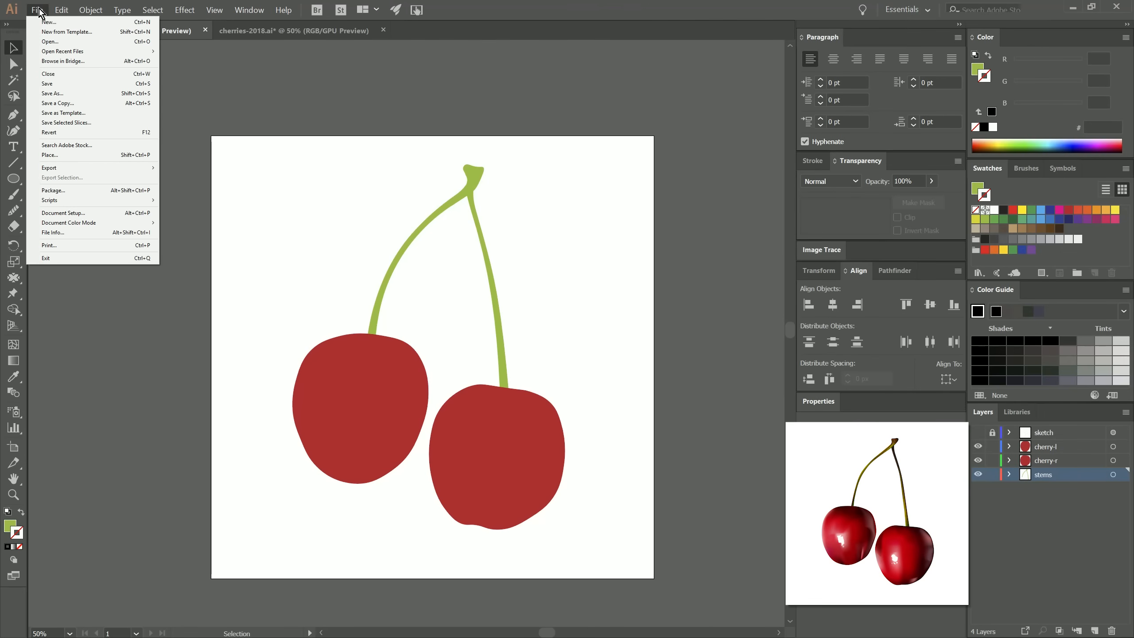
left_click(61, 94)
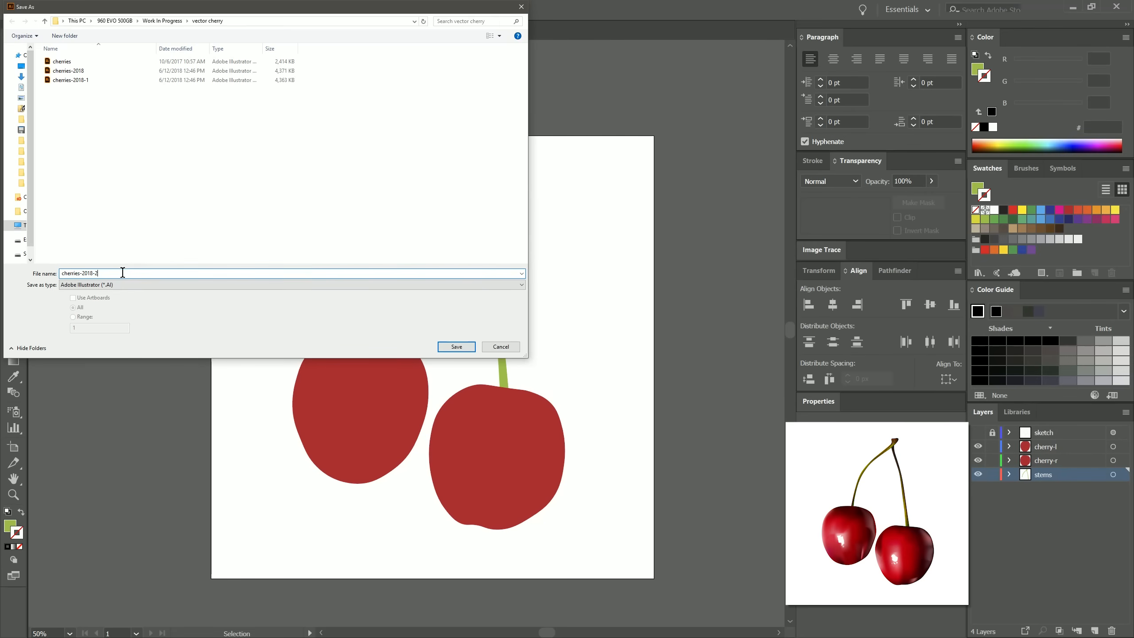
type("2")
left_click(457, 349)
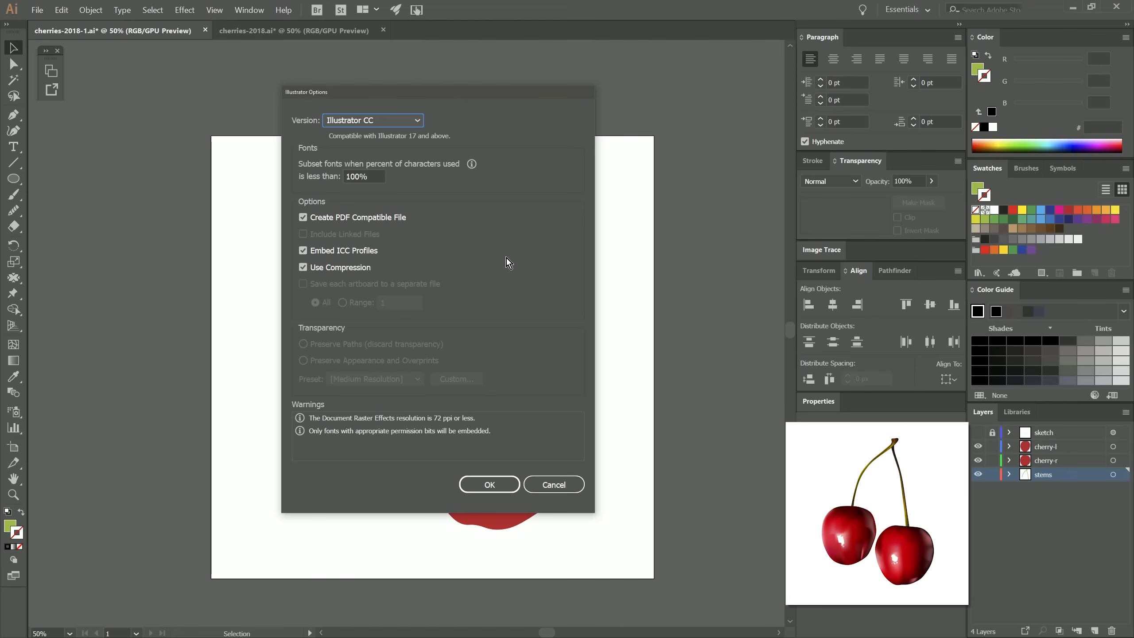
left_click(489, 486)
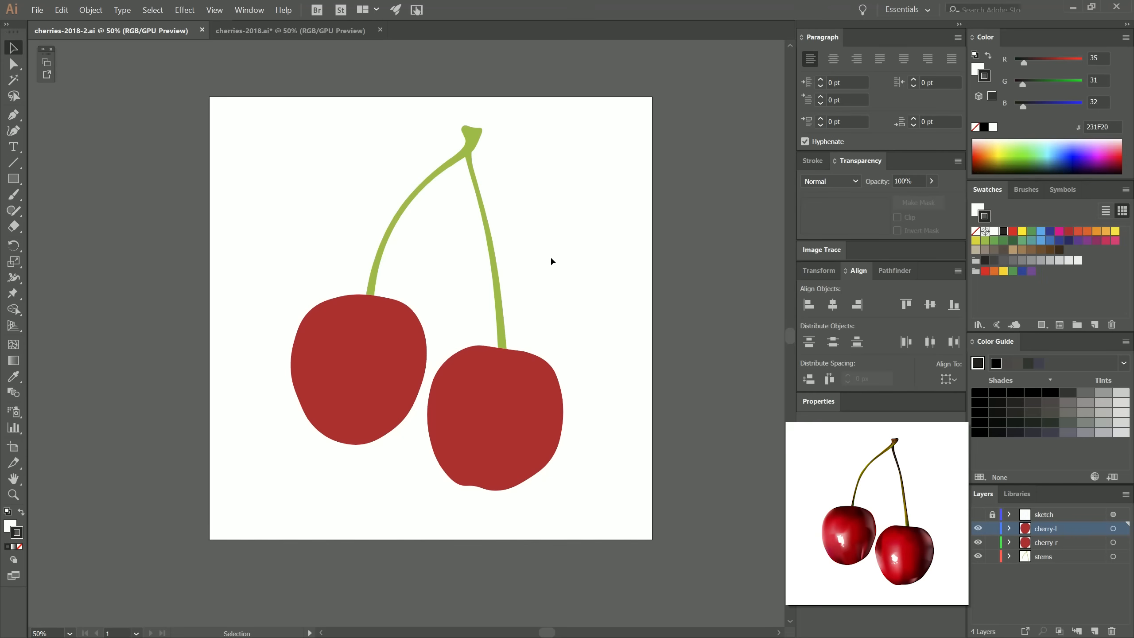
Step: Recolor both stems olive green in HSB mode with H 64.97, S 90.75 and B 68
left_click_drag(375, 210, 430, 220)
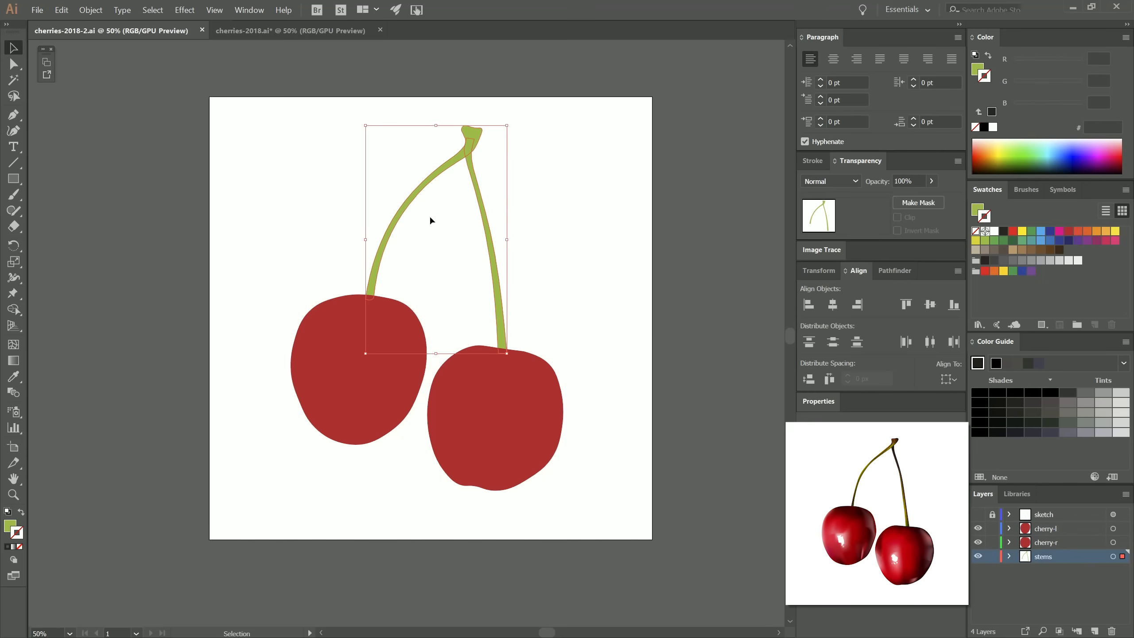
left_click(978, 68)
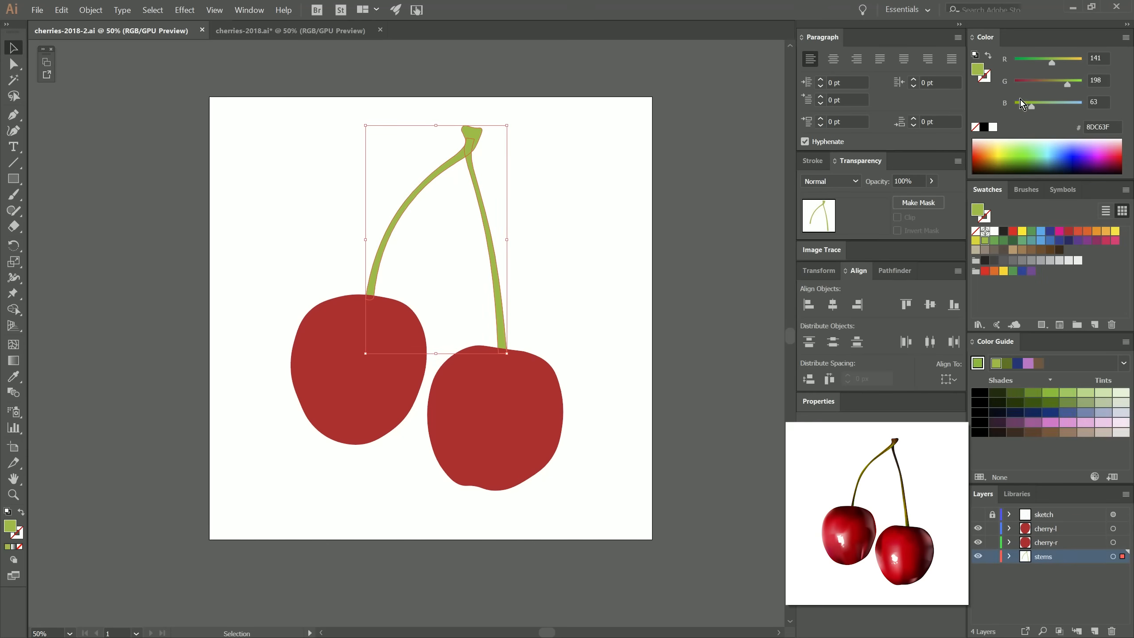
left_click(1007, 156)
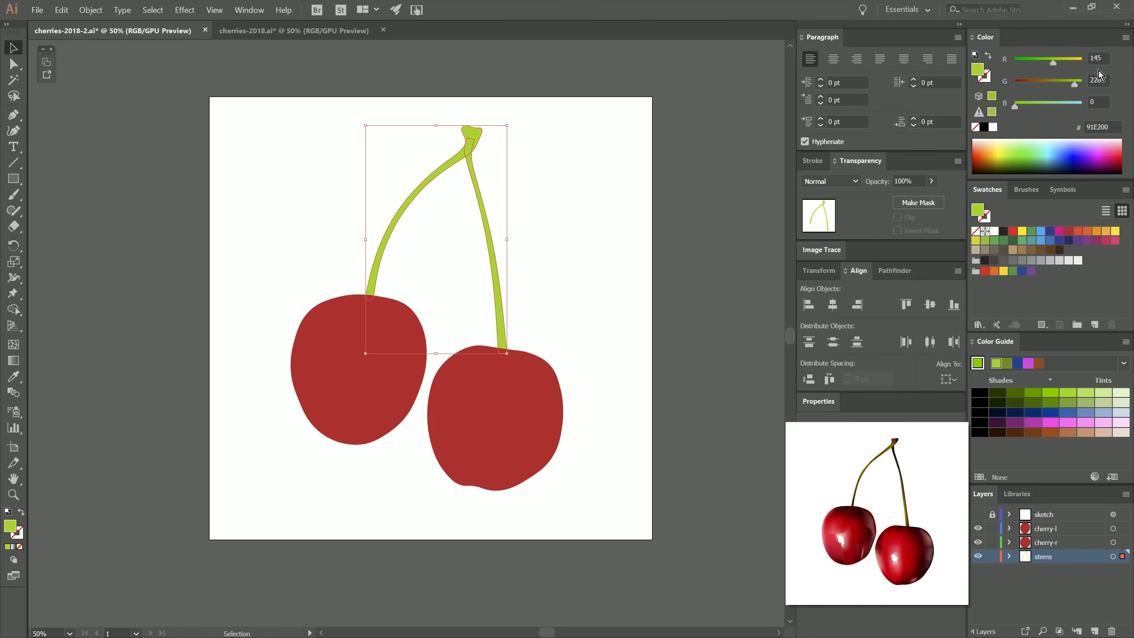
left_click(1126, 37)
left_click(1060, 72)
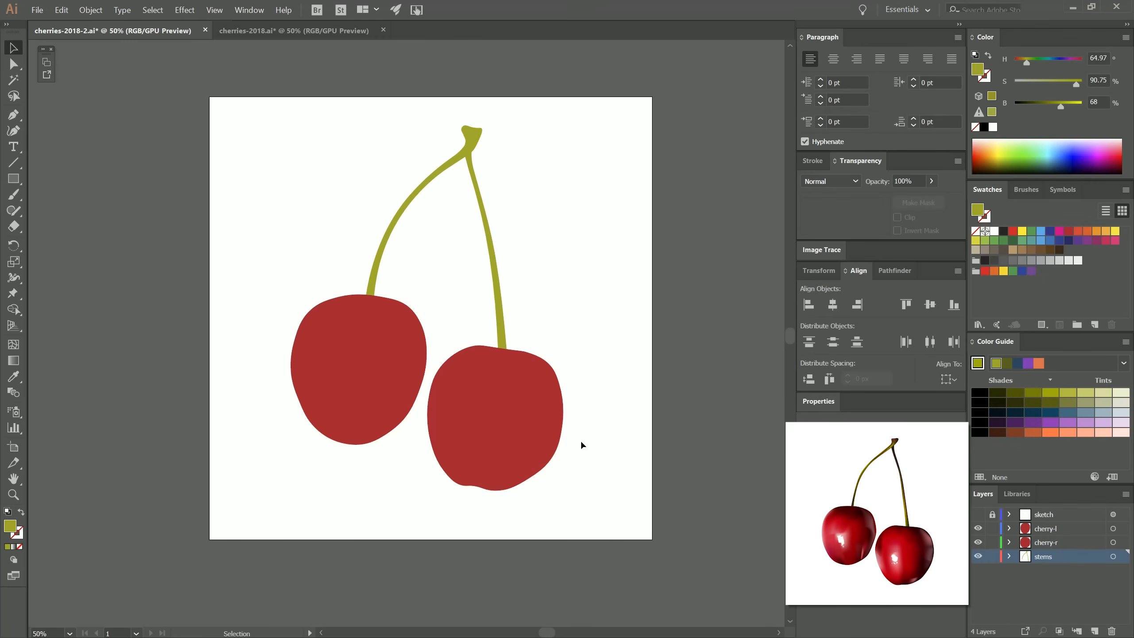
Step: Recolor both cherries a brighter red with H 0, S 86.12 and B 81.96, and deselect them
left_click_drag(324, 465, 507, 423)
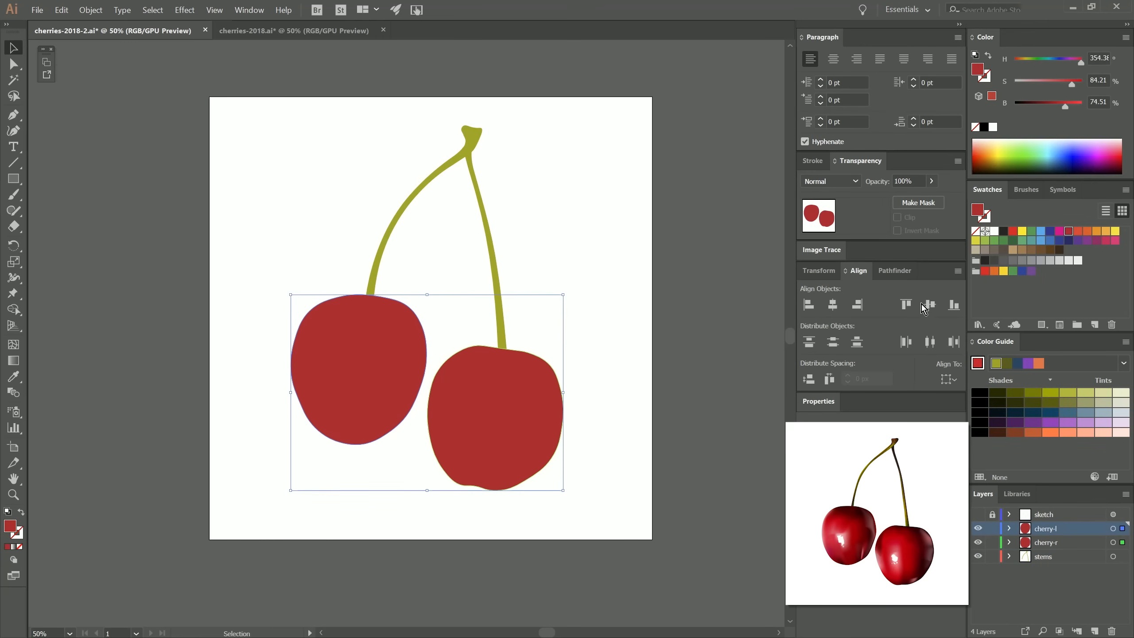
left_click_drag(1066, 107, 1071, 108)
left_click_drag(1081, 63, 1015, 62)
left_click_drag(1072, 84, 1073, 85)
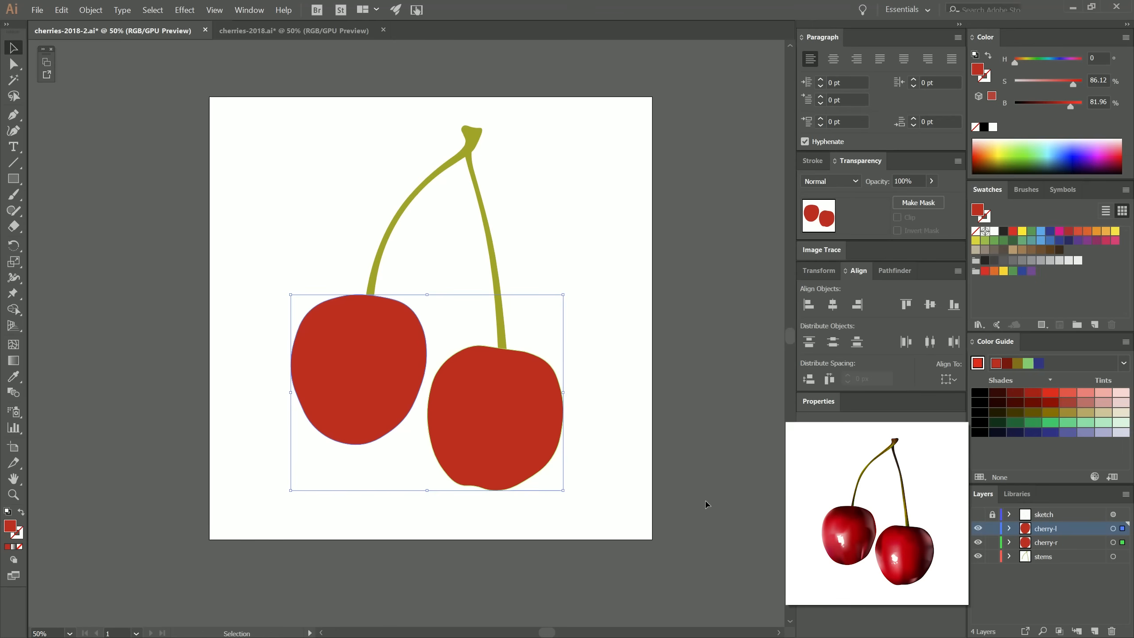
left_click(591, 397)
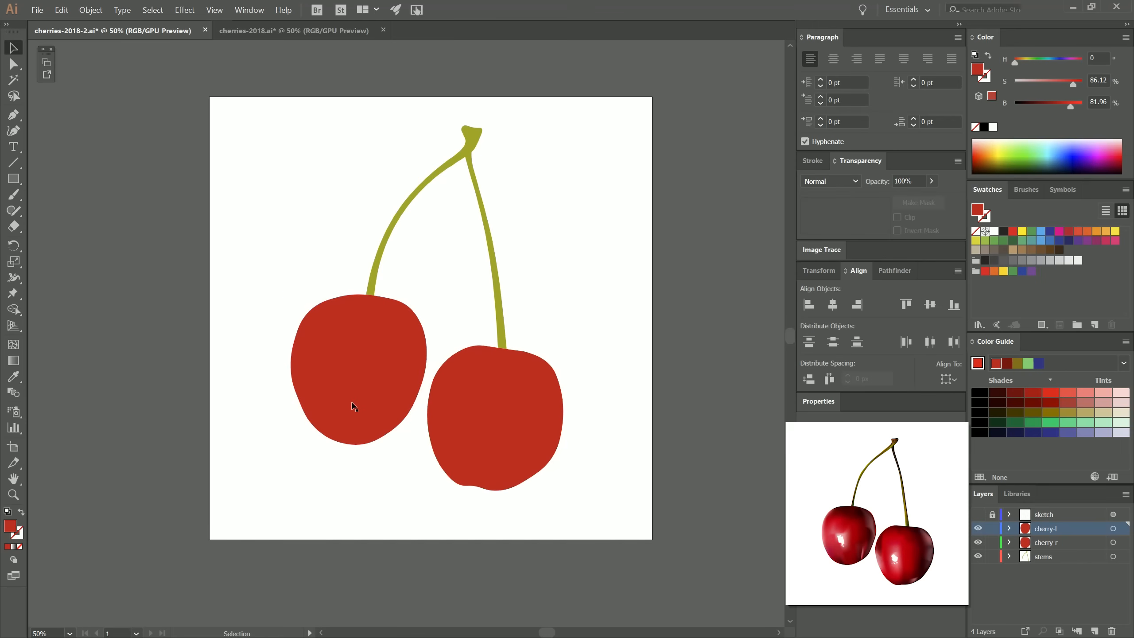
Step: Turn the left cherry into a gradient mesh with one mesh point at its center
left_click(324, 337)
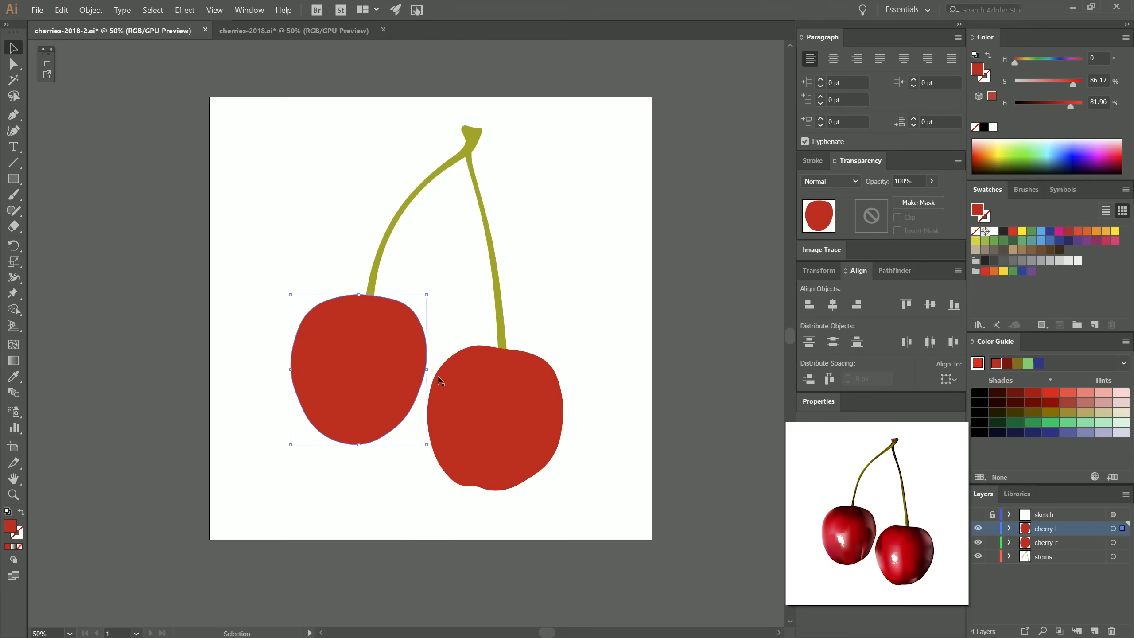
left_click(14, 345)
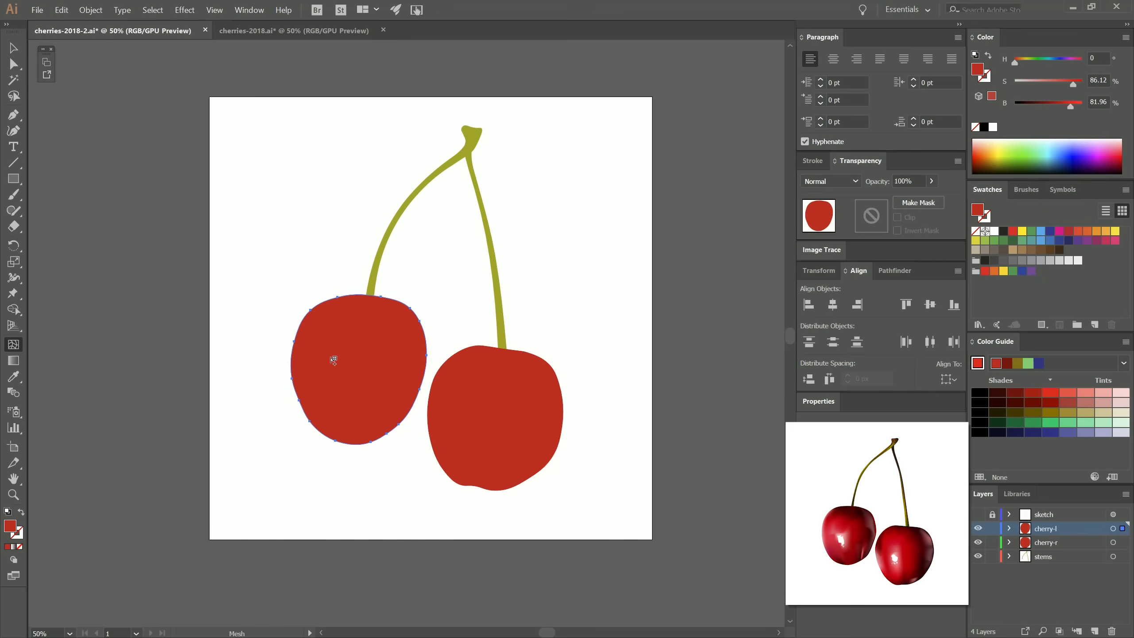
left_click(359, 369)
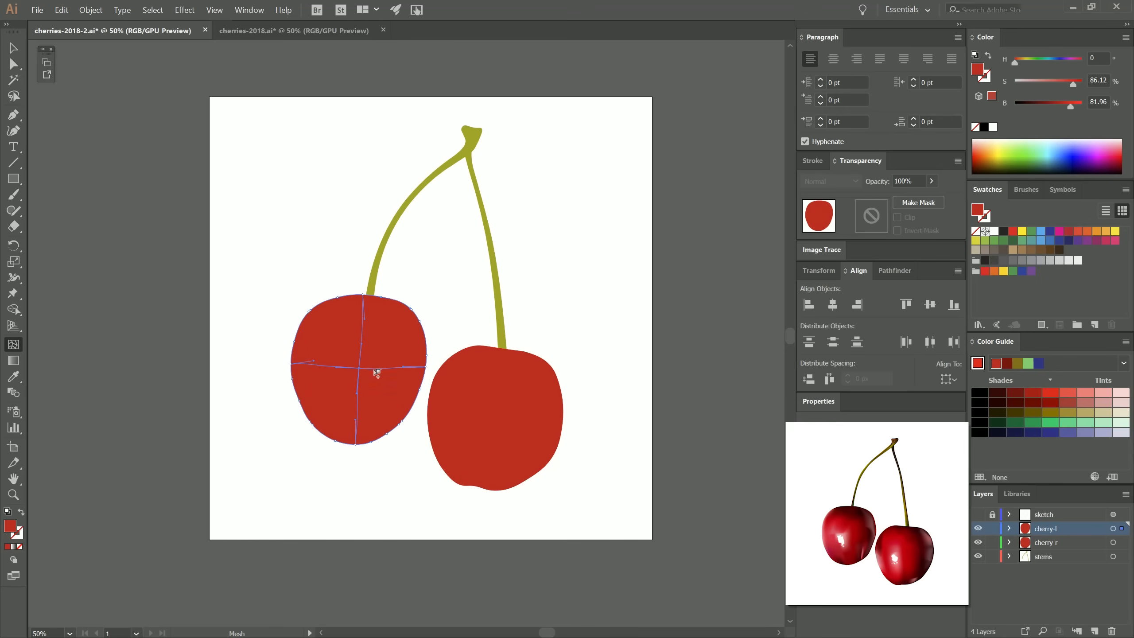
Step: Try extra mesh points on the left cherry, color sample points yellow, light red and blue, and hide the selection edges
left_click(329, 331)
left_click(395, 348)
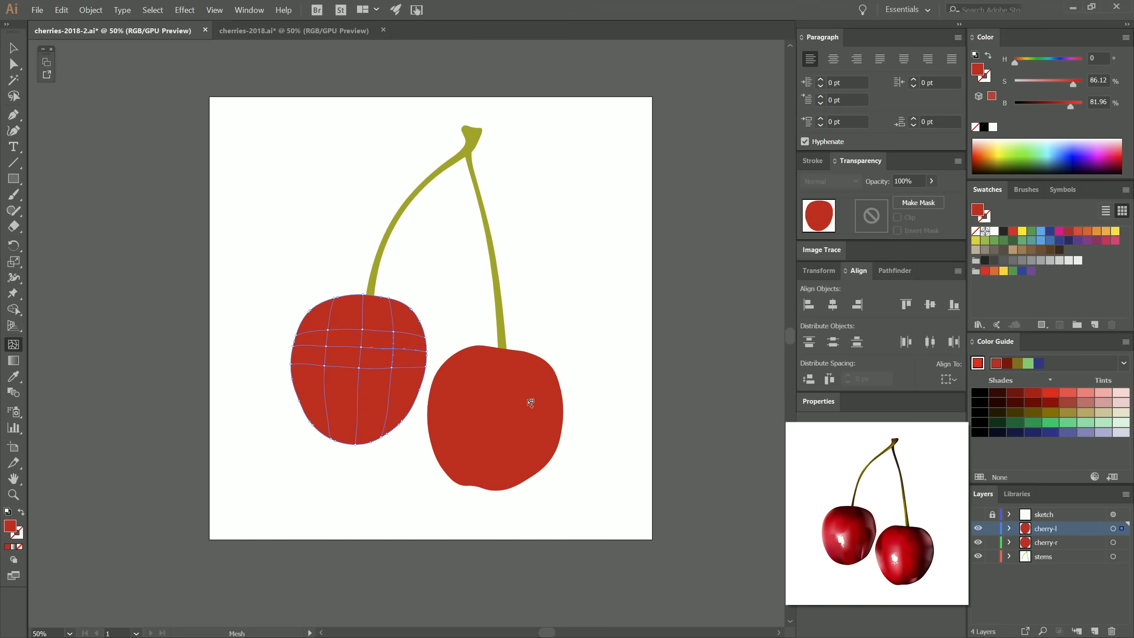
left_click(1022, 231)
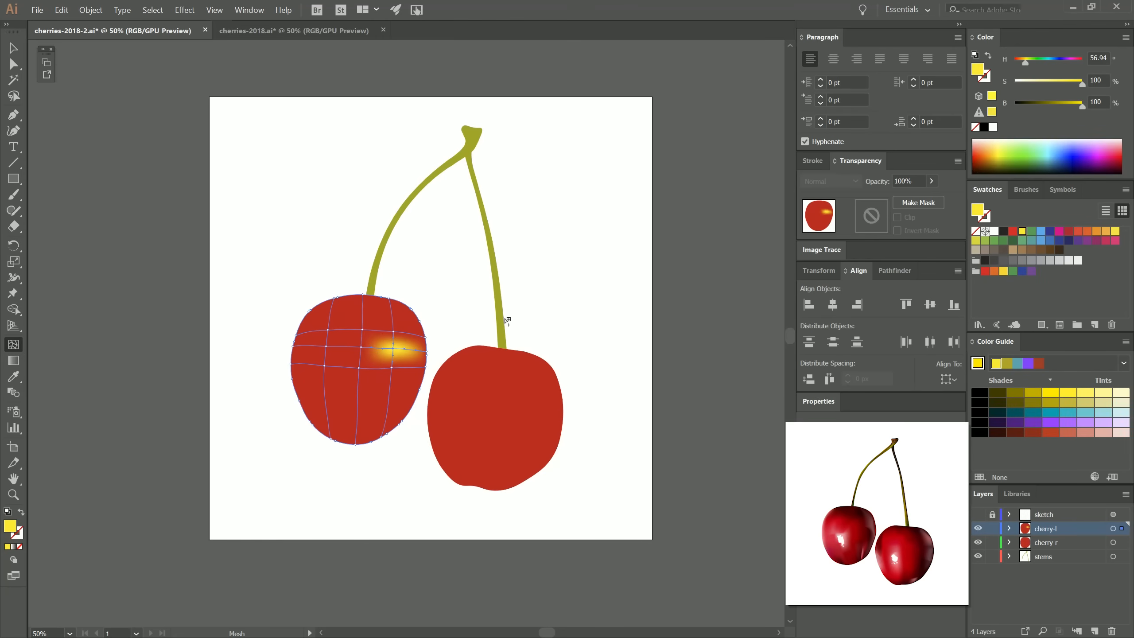
left_click(332, 331)
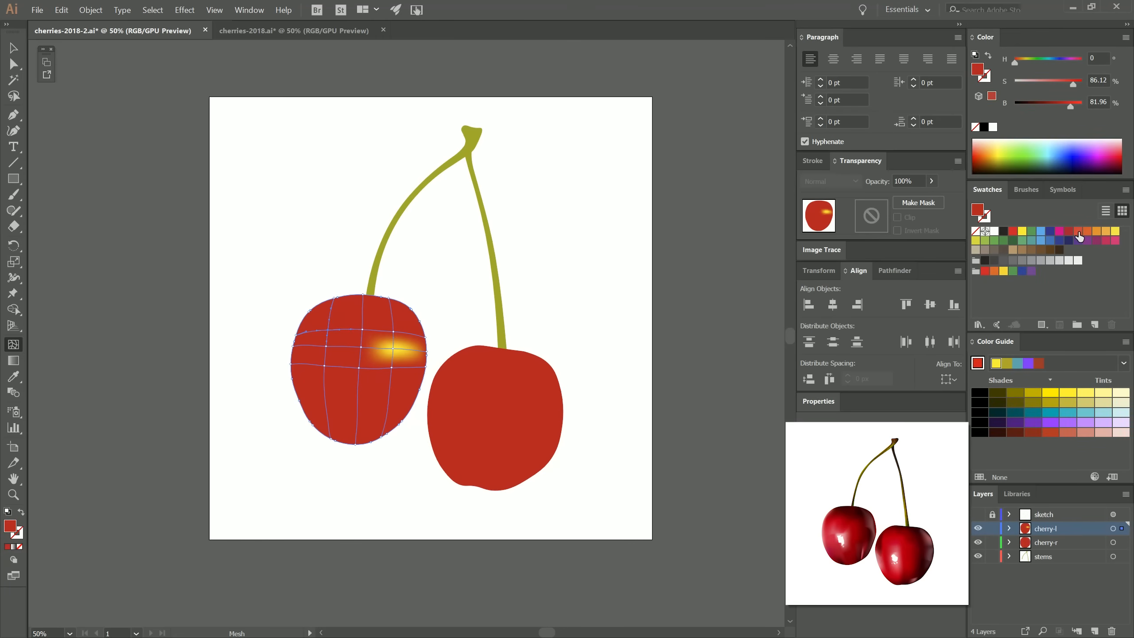
left_click(1077, 232)
left_click(359, 368)
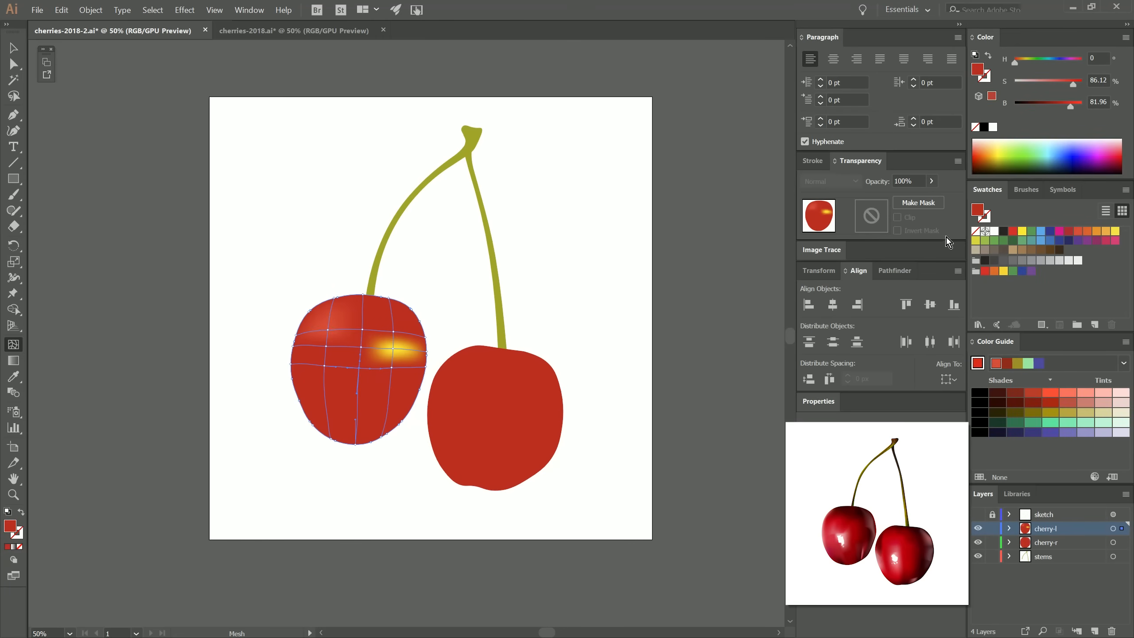
left_click(1041, 231)
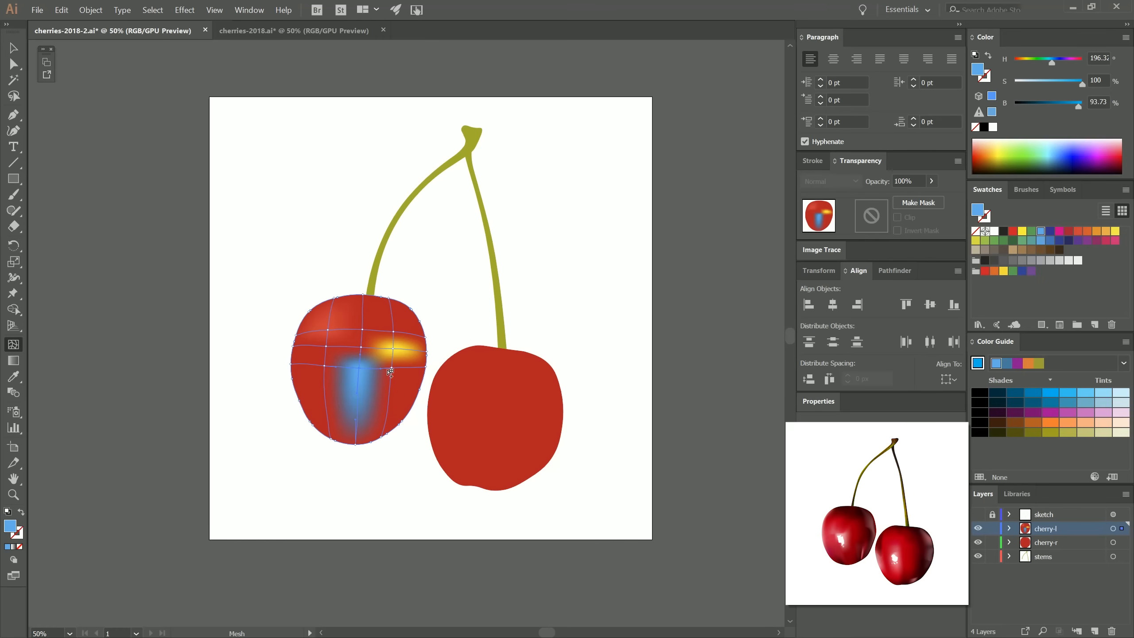
mouse_move(381, 369)
left_mouse_down()
mouse_move(386, 357)
mouse_move(385, 394)
mouse_move(380, 386)
left_mouse_up()
key("ctrl+h")
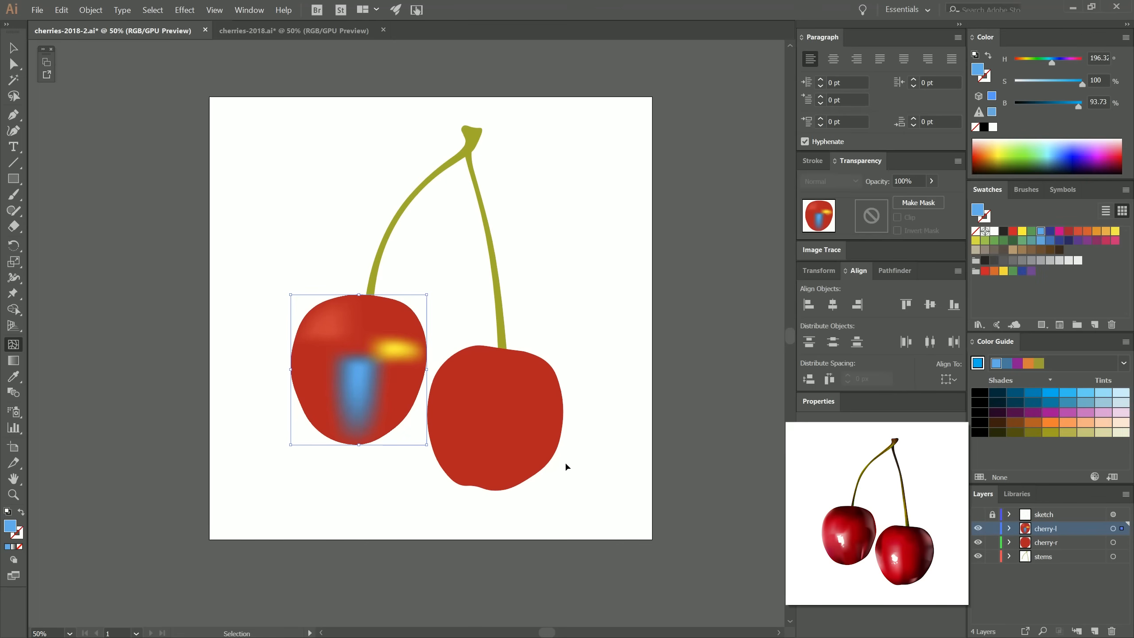
Step: Undo the trial colors and extra mesh points back to the left cherry's single central point, and show the selection edges
key("ctrl+z")
key("ctrl+z")
key("ctrl+z")
key("ctrl+z")
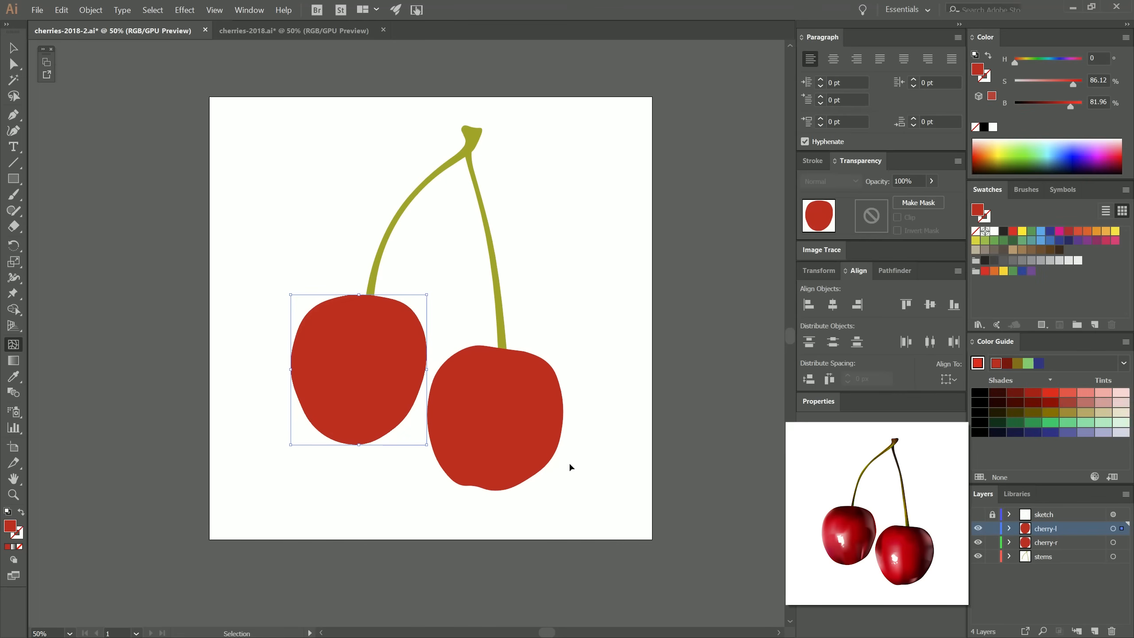
key("ctrl+h")
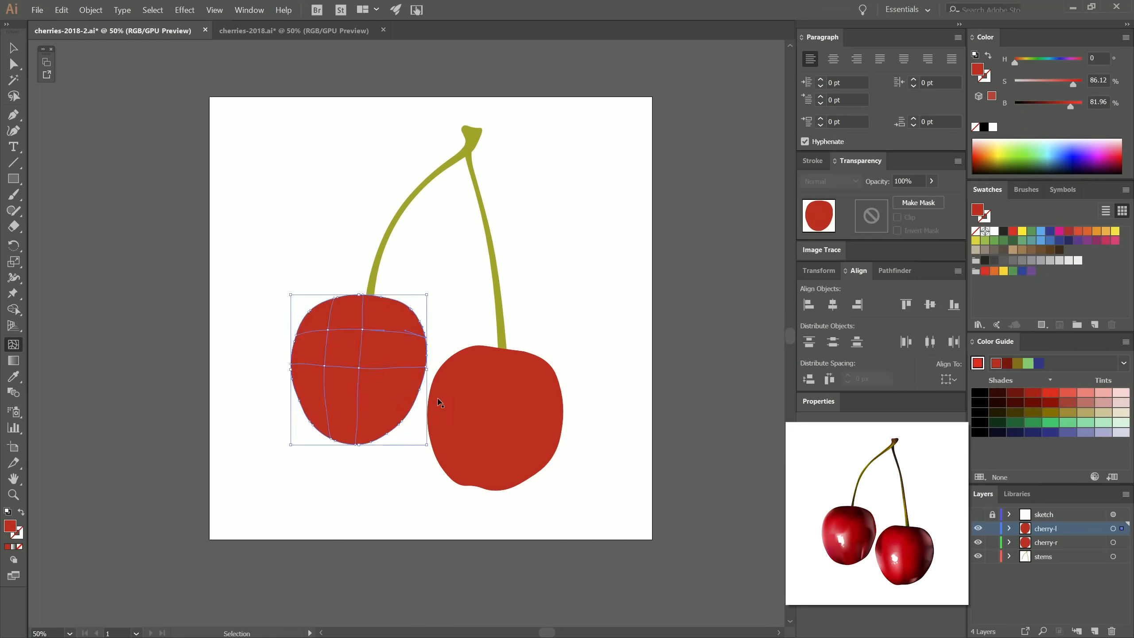
key("ctrl+z")
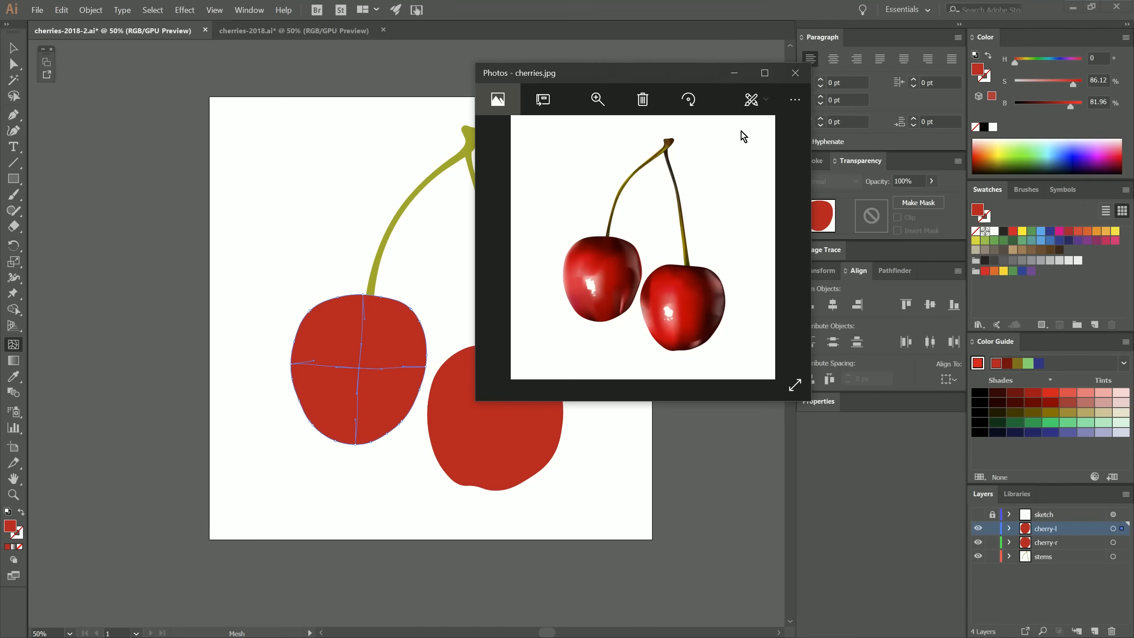
Step: Add mesh points across the left cherry's left side, upper right, bottom and top to build a denser gradient mesh
left_click(324, 354)
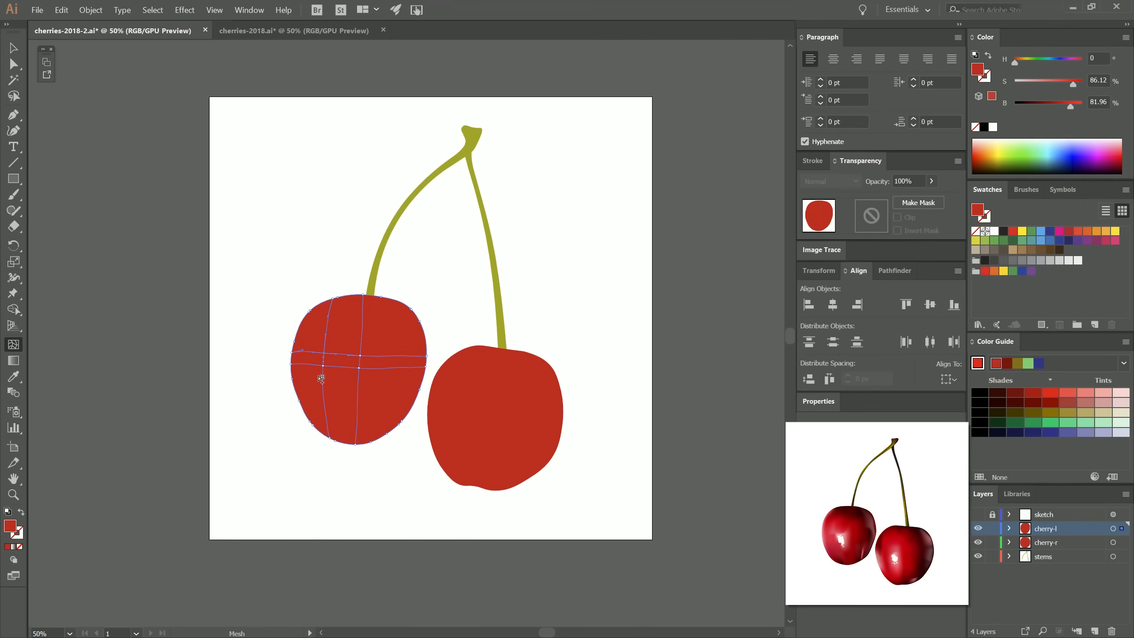
left_click(309, 342)
left_click(301, 337)
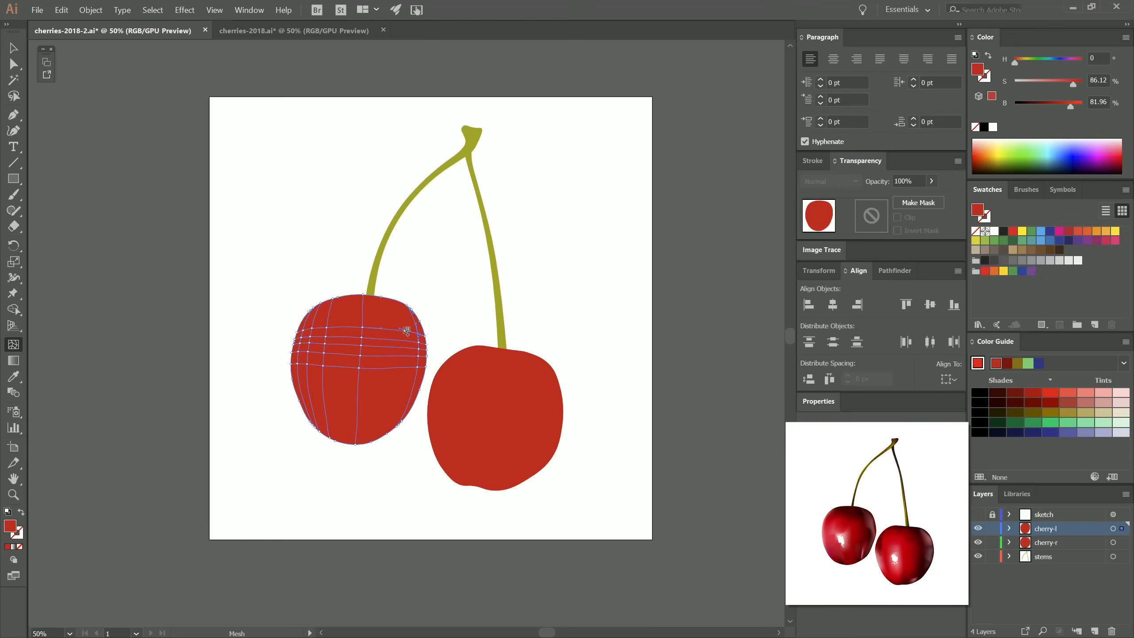
left_click(394, 326)
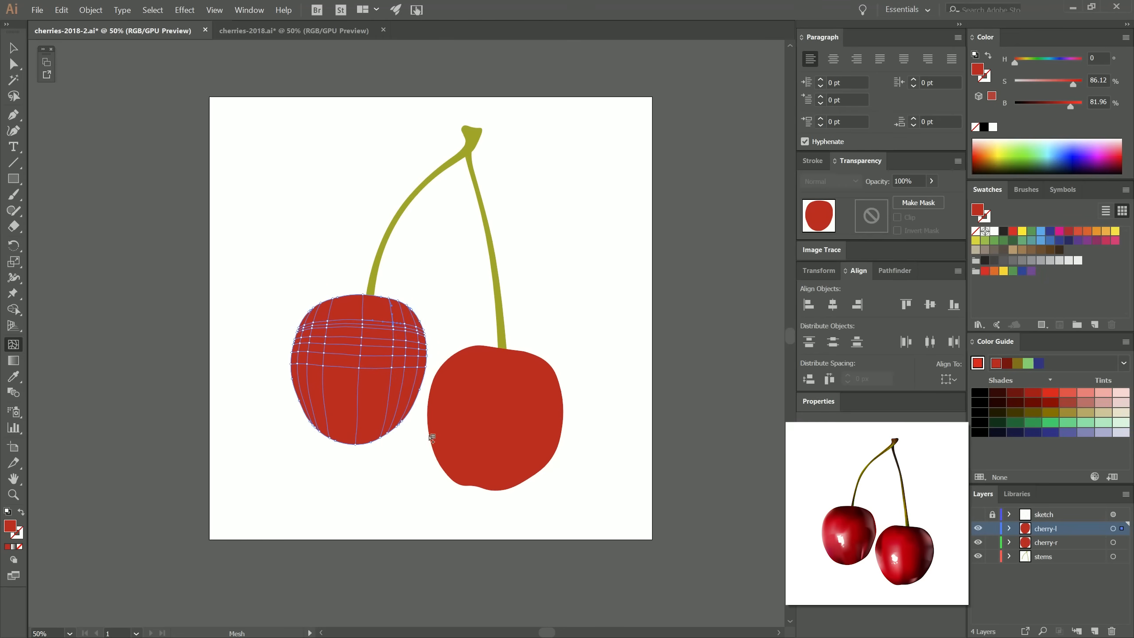
left_click(359, 436)
left_click(357, 418)
left_click(363, 299)
left_click(363, 302)
Step: Deselect everything and lock the stems and cherry-r layers so only the left cherry stays editable
left_click(14, 97)
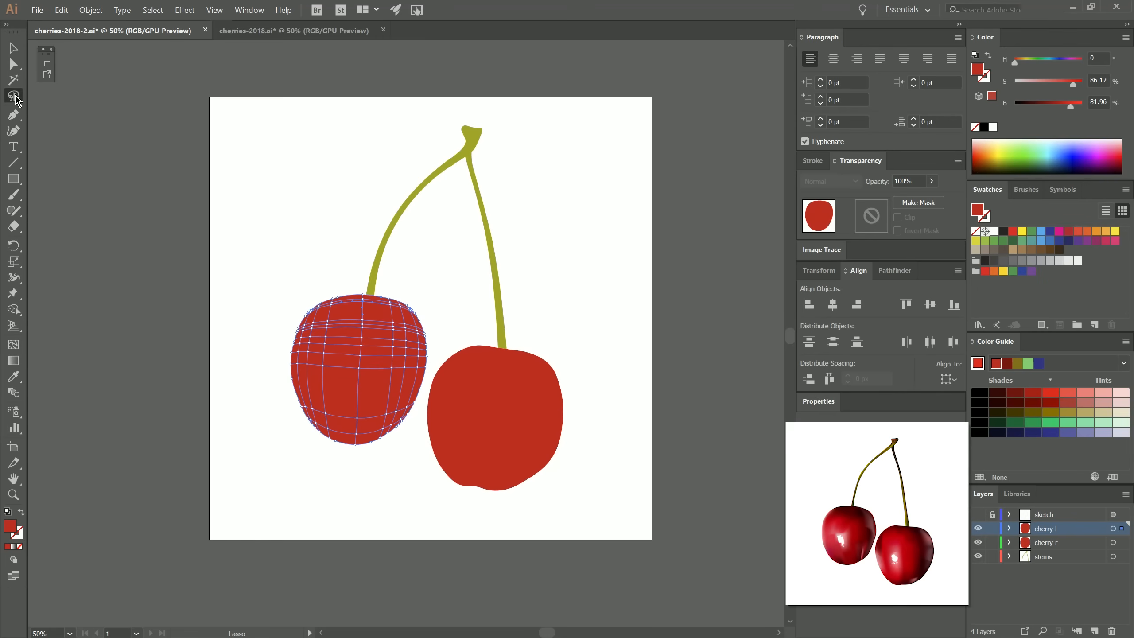
mouse_move(364, 282)
left_mouse_down()
mouse_move(356, 317)
mouse_move(423, 302)
mouse_move(431, 317)
left_mouse_up()
left_click(507, 337)
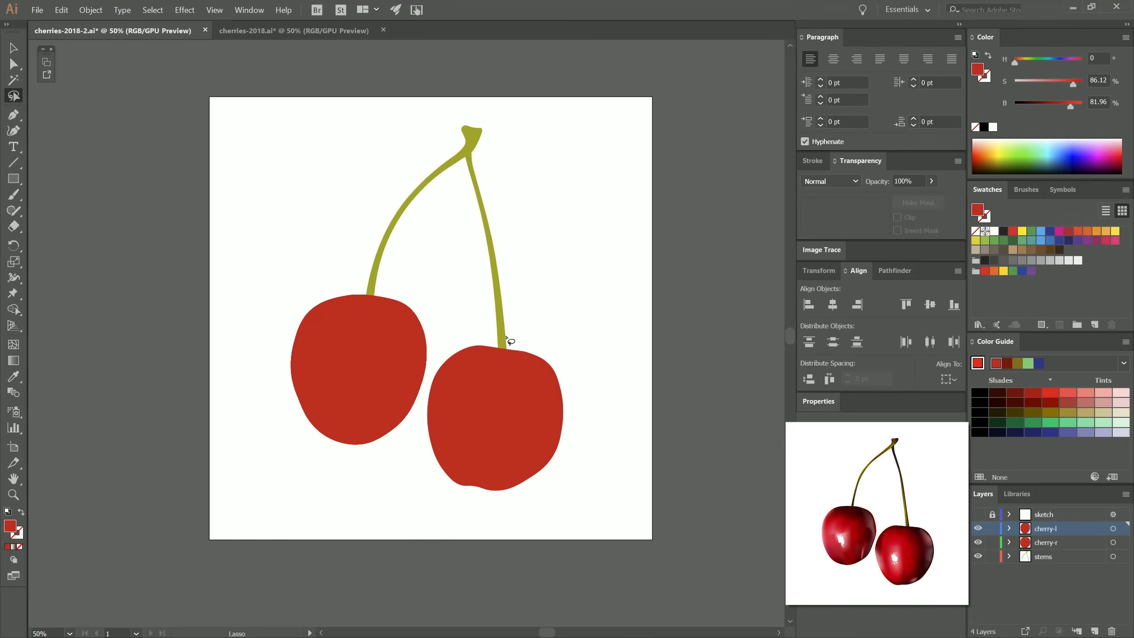
left_click(992, 558)
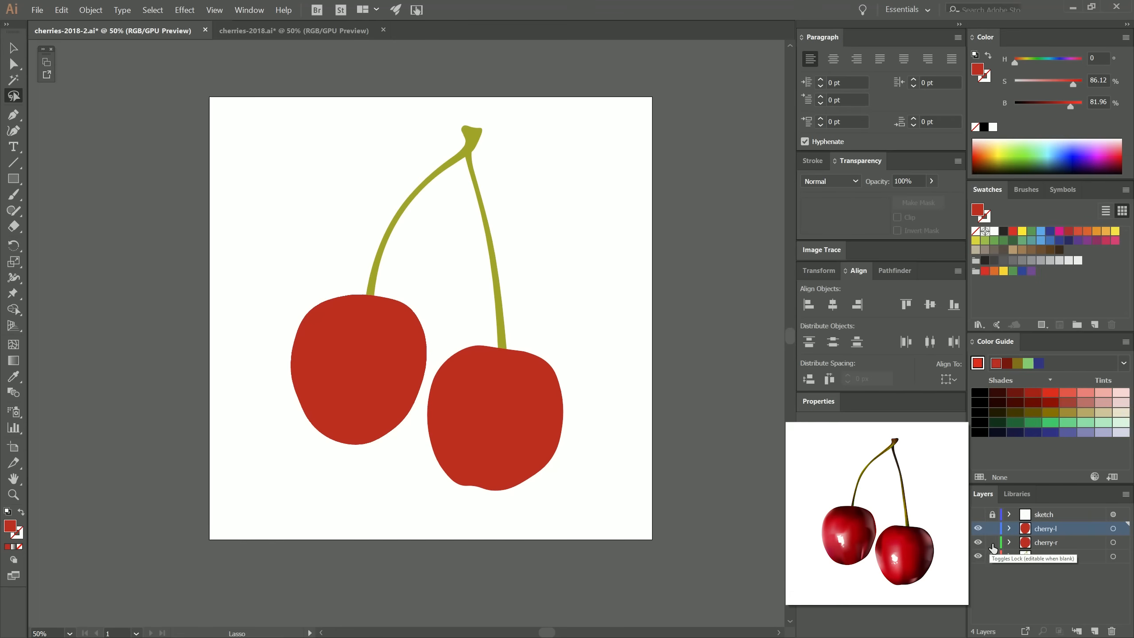
left_click(993, 543)
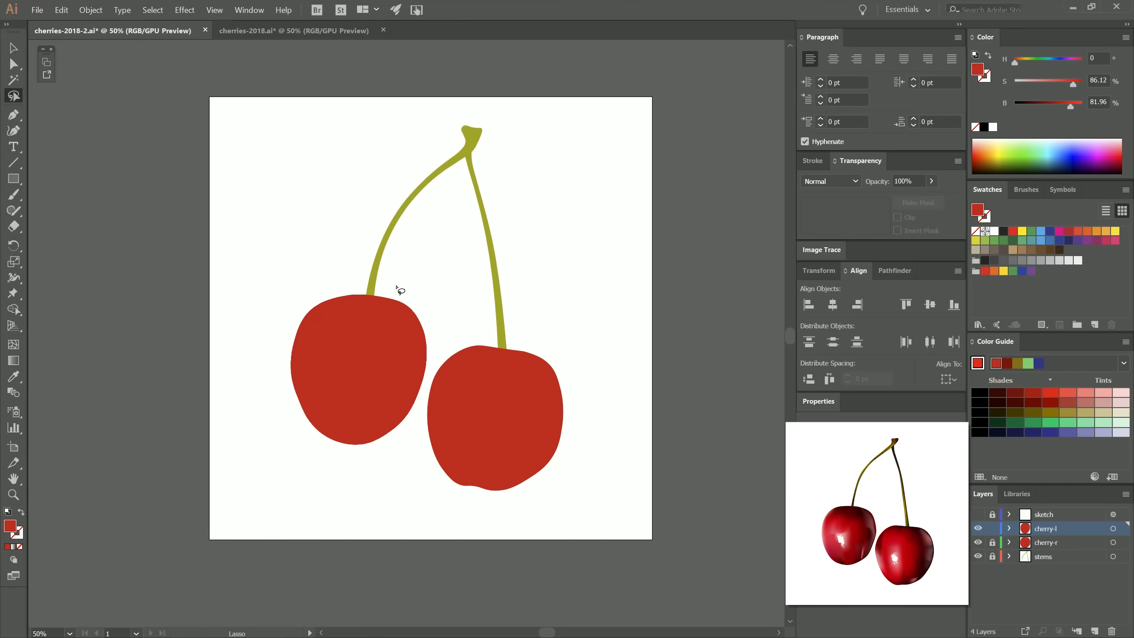
Step: Lasso the mesh points along the left cherry's top edge, color them dark red 750505, and deselect
mouse_move(391, 295)
left_mouse_down()
mouse_move(313, 304)
mouse_move(292, 340)
mouse_move(483, 349)
left_mouse_up()
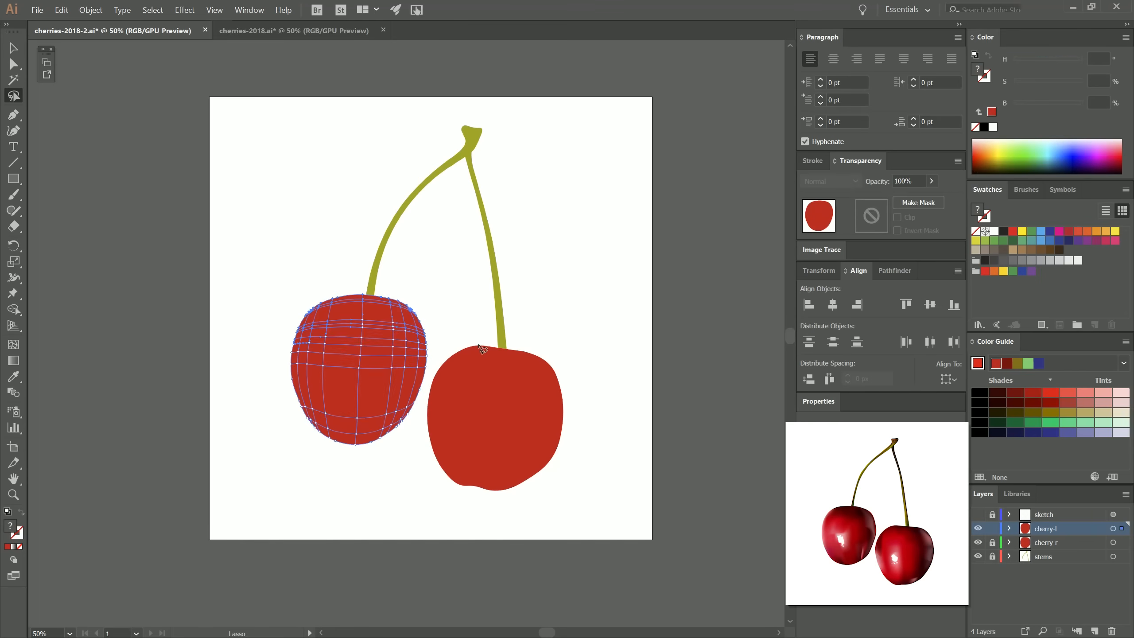
left_click(1033, 403)
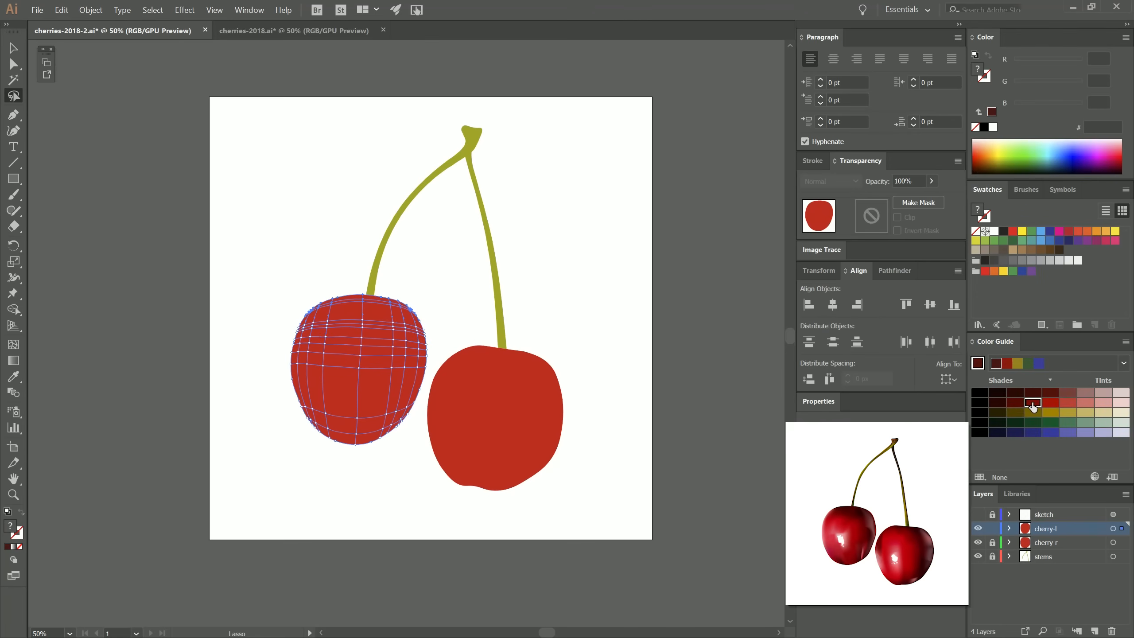
left_click_drag(1034, 405, 977, 70)
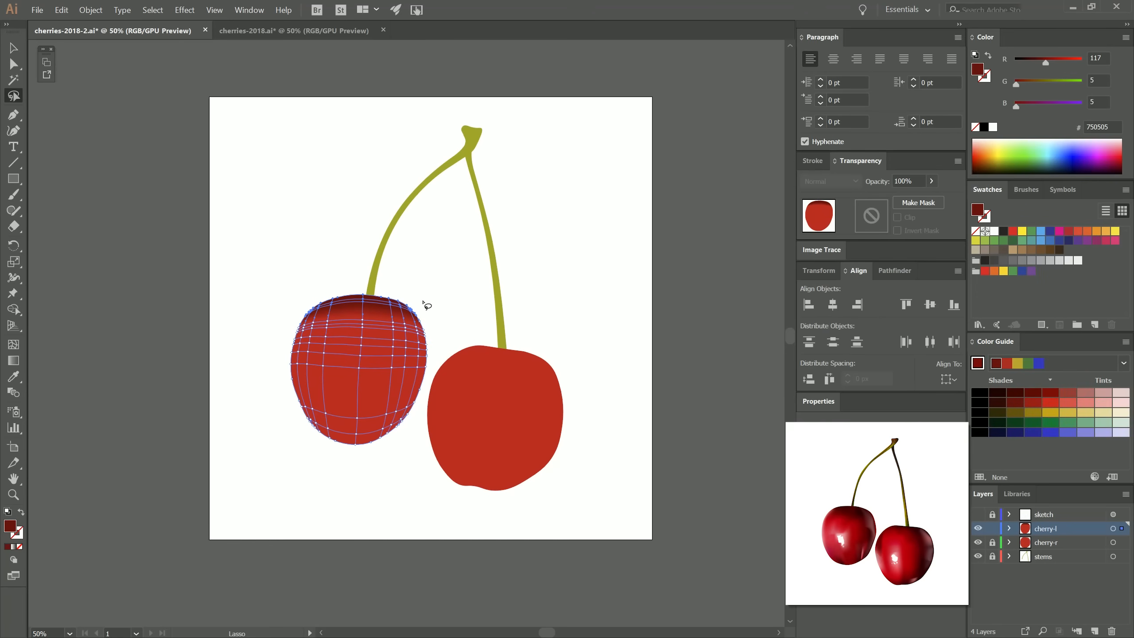
key("ctrl+shift+a")
Step: Select the left cherry's gradient mesh through its cherry-l layer for close-up editing
key("z")
left_click(354, 336)
left_click(395, 348)
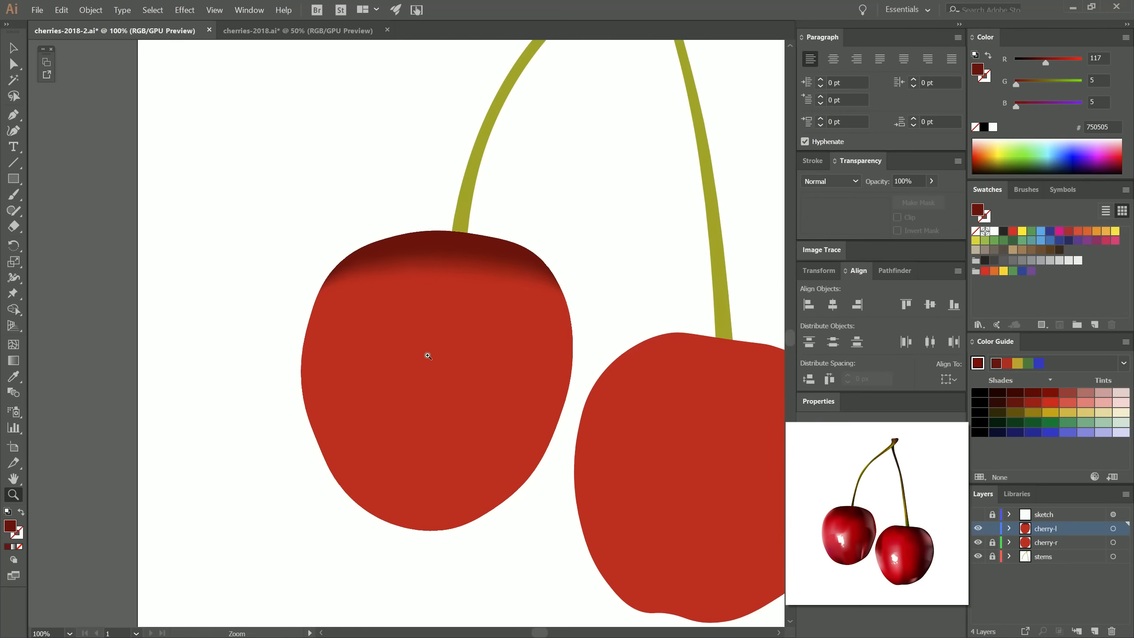
left_click(451, 377)
left_click_drag(450, 375, 465, 395)
left_click_drag(518, 429, 494, 406)
left_click(14, 344)
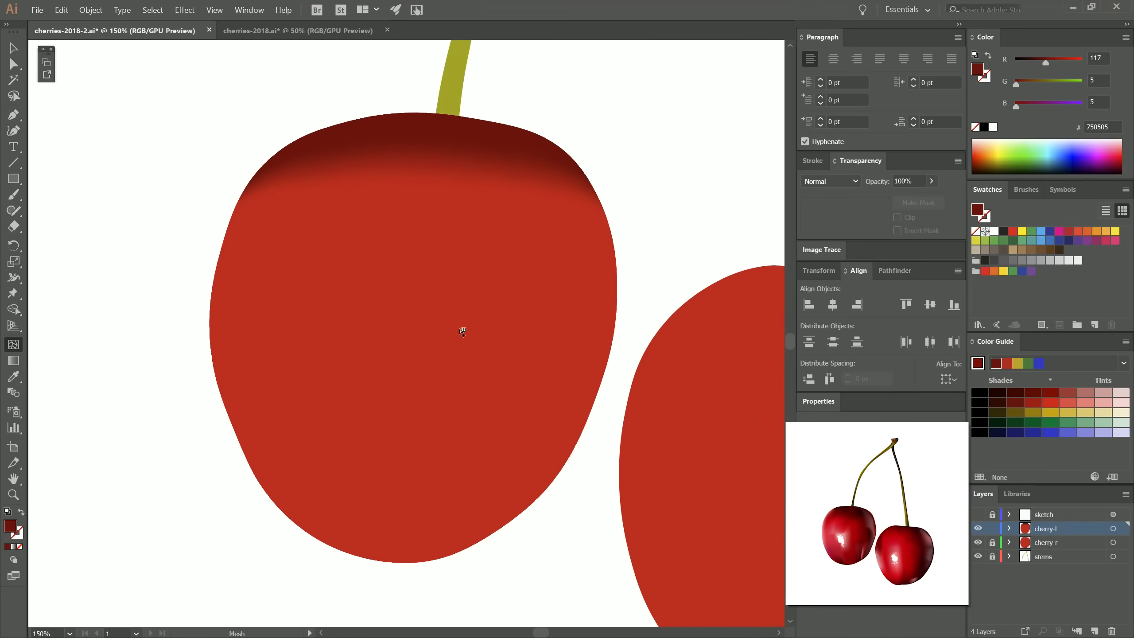
left_click(1114, 529)
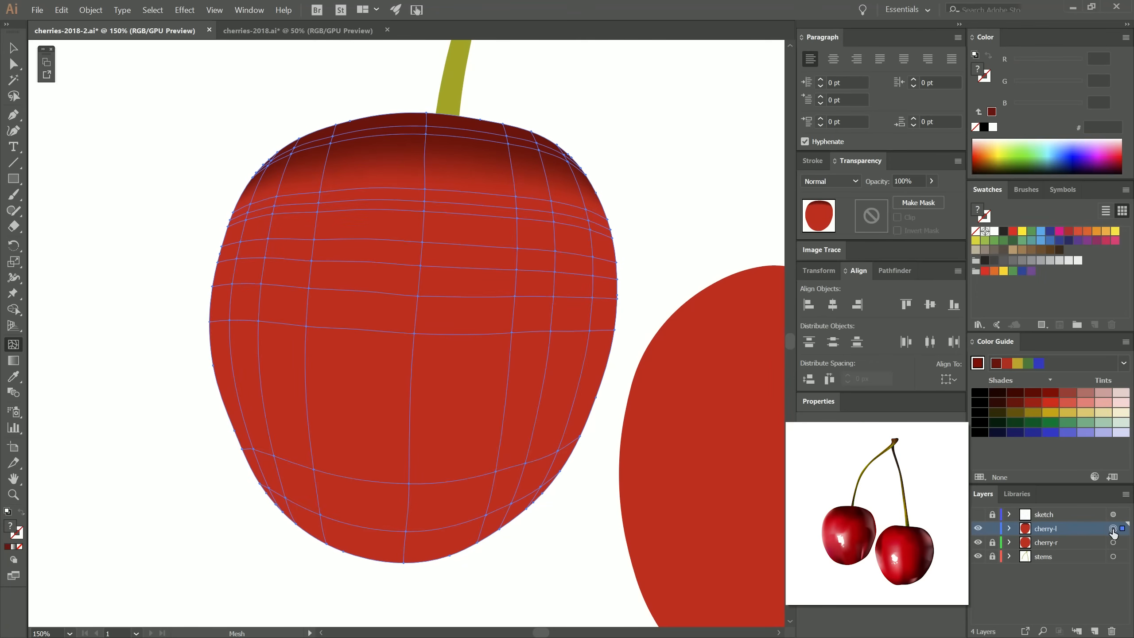
Step: Try a yellow harmony color on the left cherry's upper central mesh point, and undo it
left_click(1051, 403)
left_click(1052, 414)
left_click(425, 213)
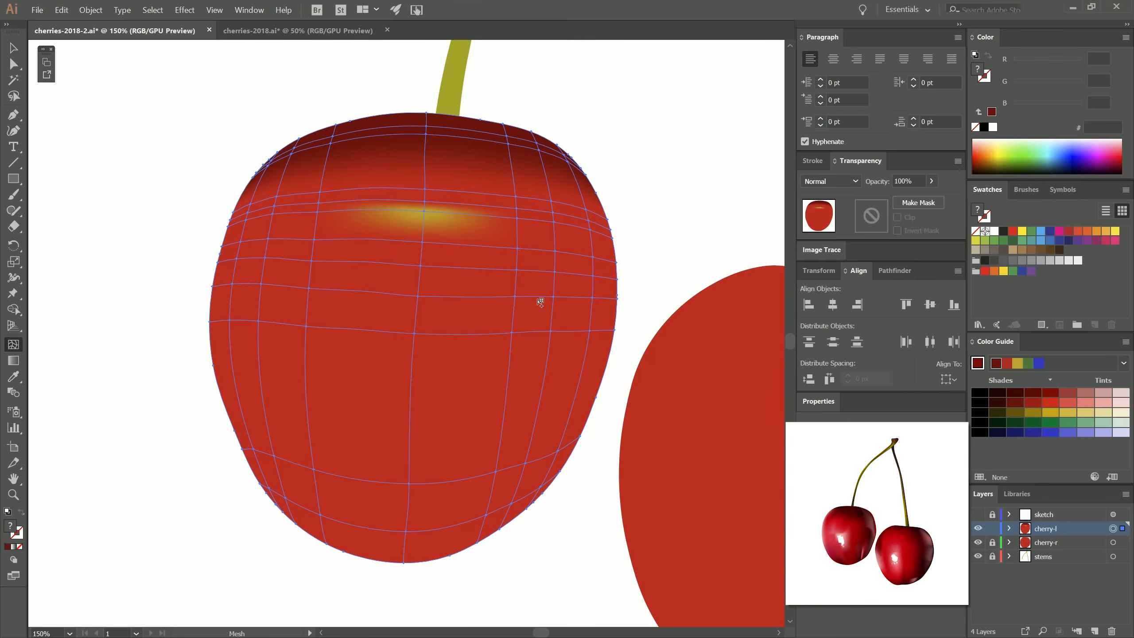
key("ctrl+z")
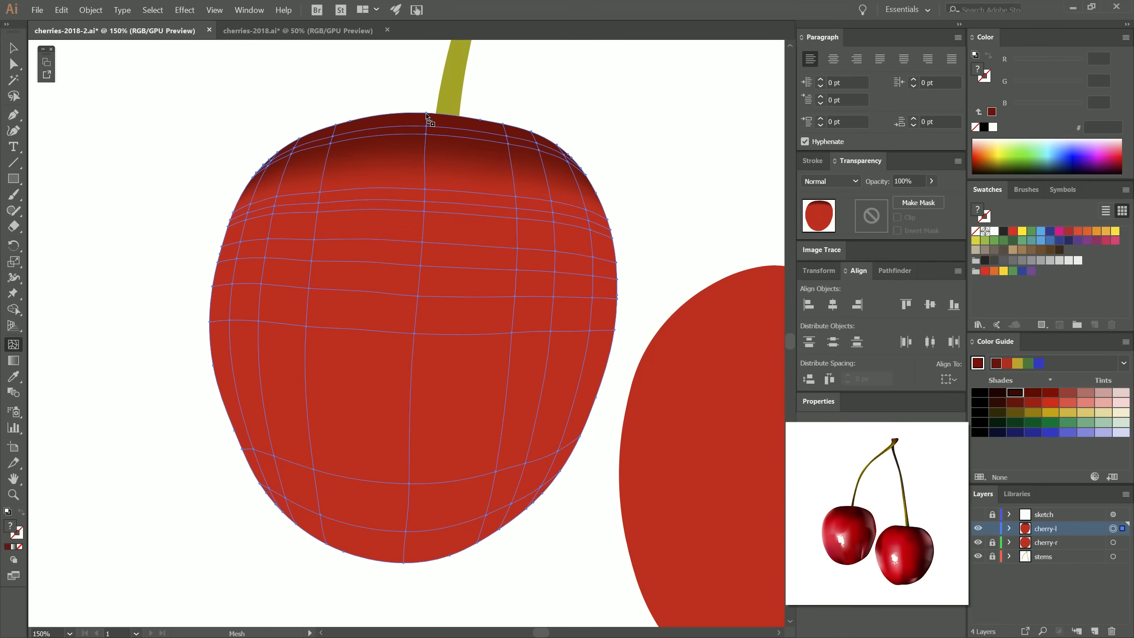
Step: Color the mesh point at the middle of the left cherry's top edge a very dark red
left_click(1016, 392)
scroll(578, 341, "down", 2)
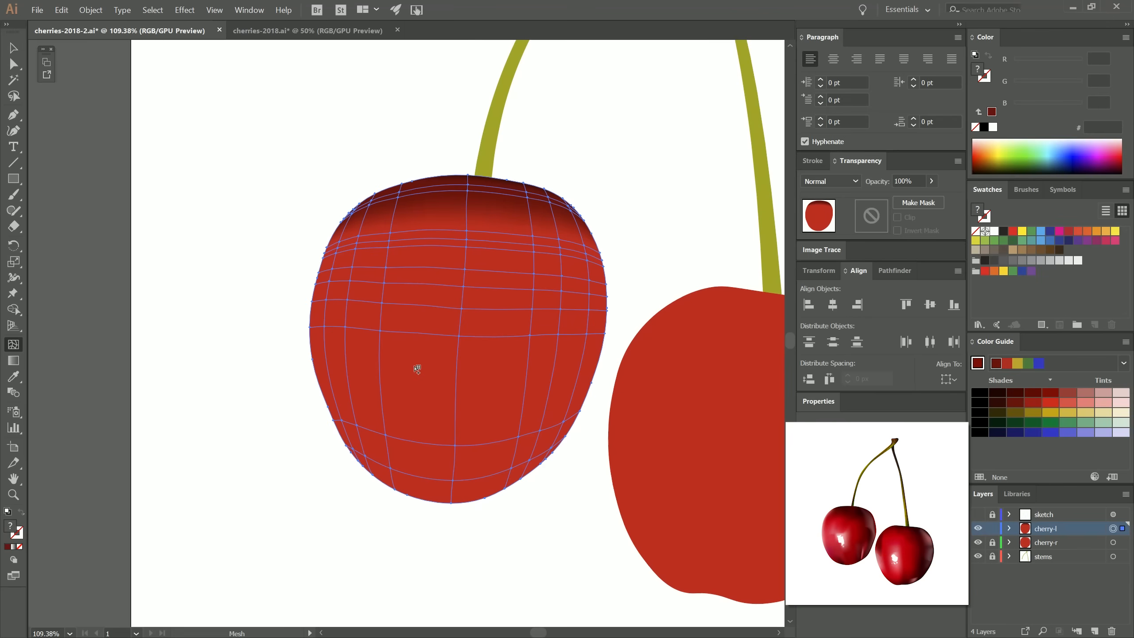
Step: Add a mesh point left of the left cherry's center, color it white and its neighbors light pink E6A4A4, and preview without edges
left_click(413, 363)
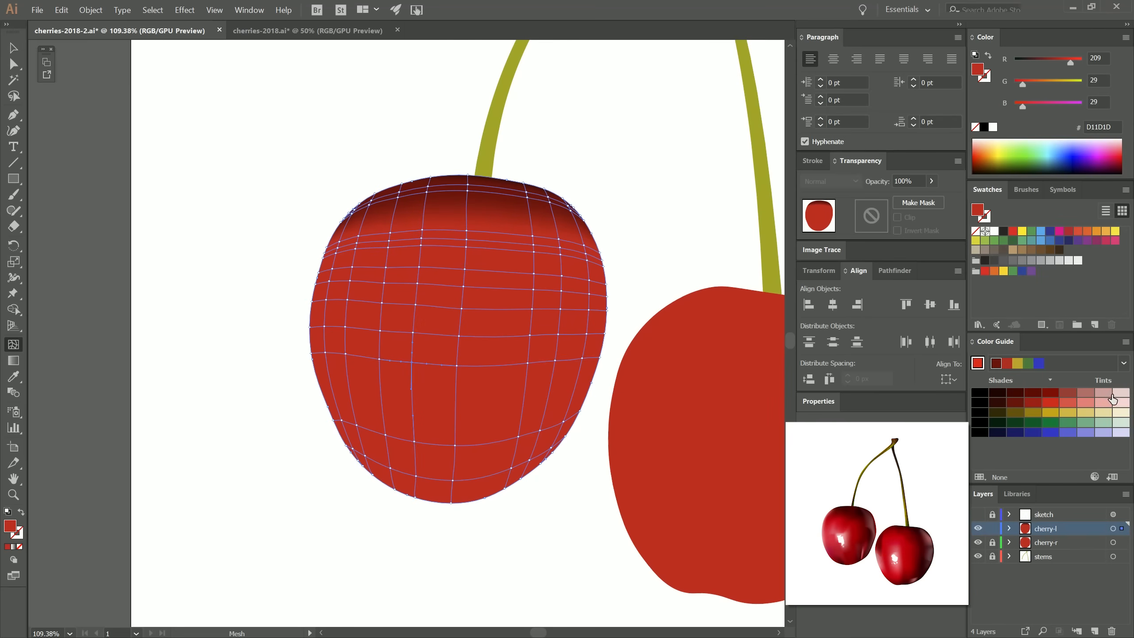
left_click_drag(1112, 401, 418, 368)
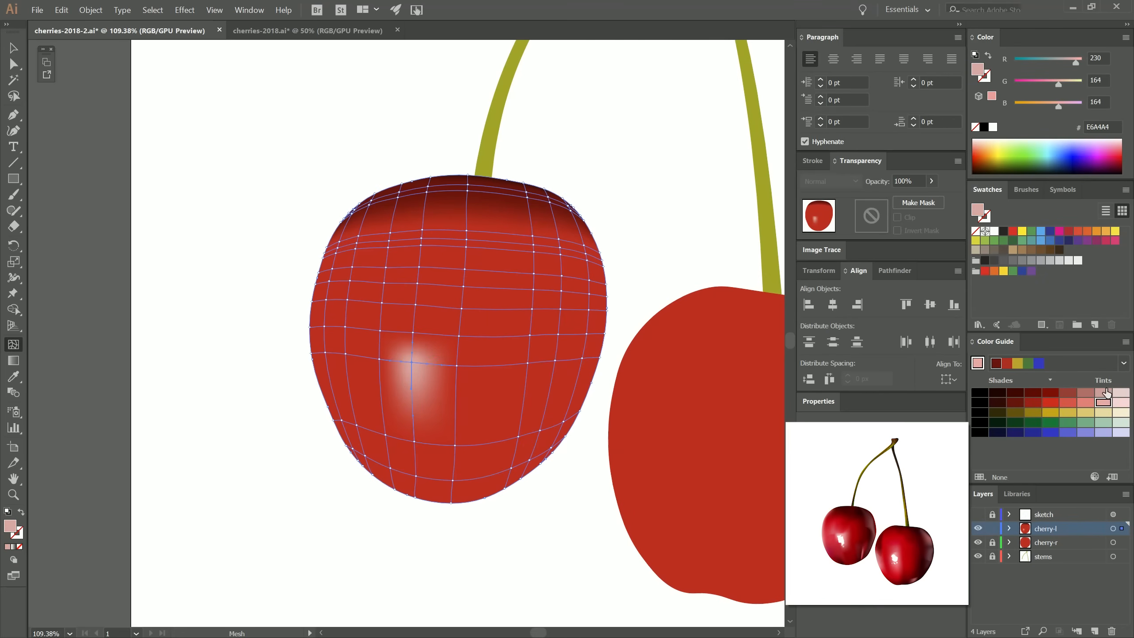
left_click_drag(1103, 404, 413, 332)
left_click_drag(1102, 402, 380, 360)
left_click_drag(995, 232, 412, 364)
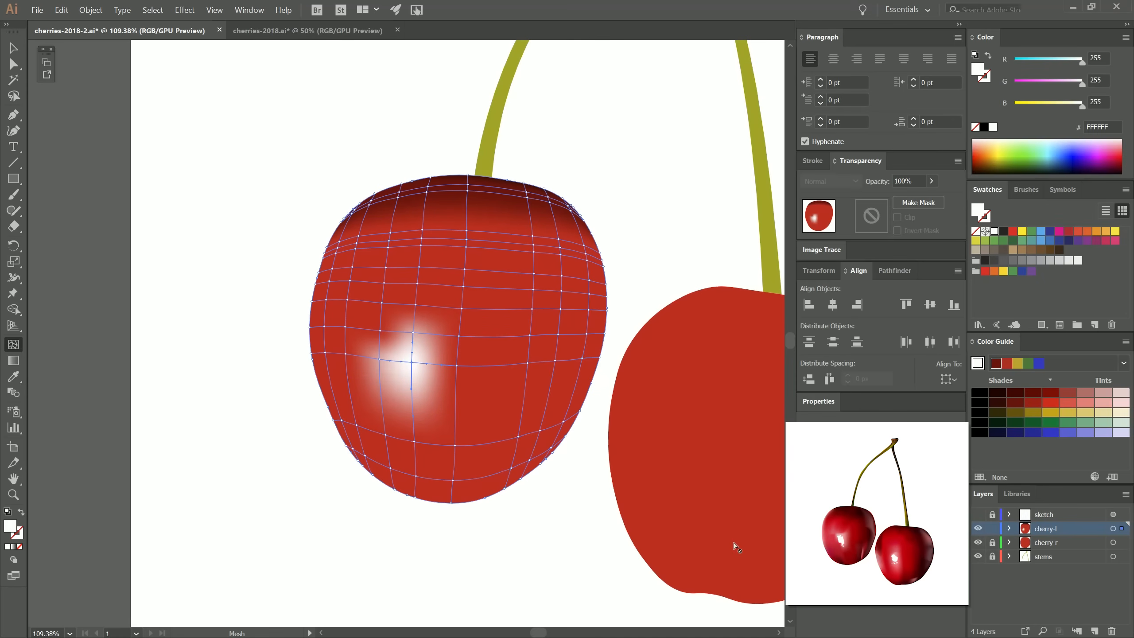
left_click_drag(1103, 404, 381, 332)
left_click_drag(1103, 403, 457, 366)
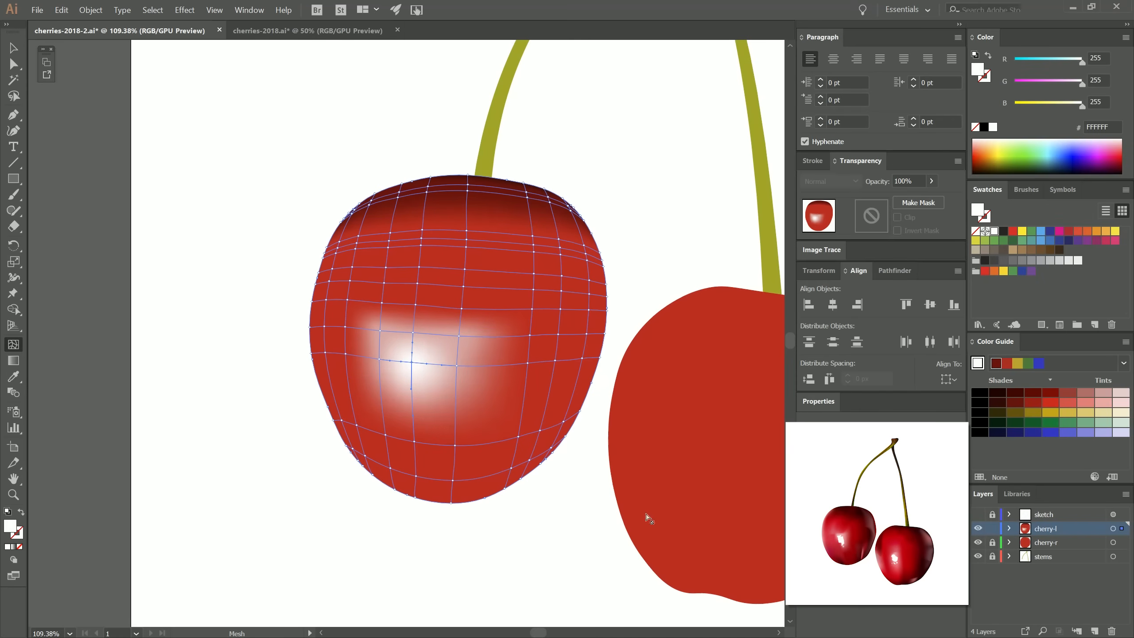
key("ctrl+h")
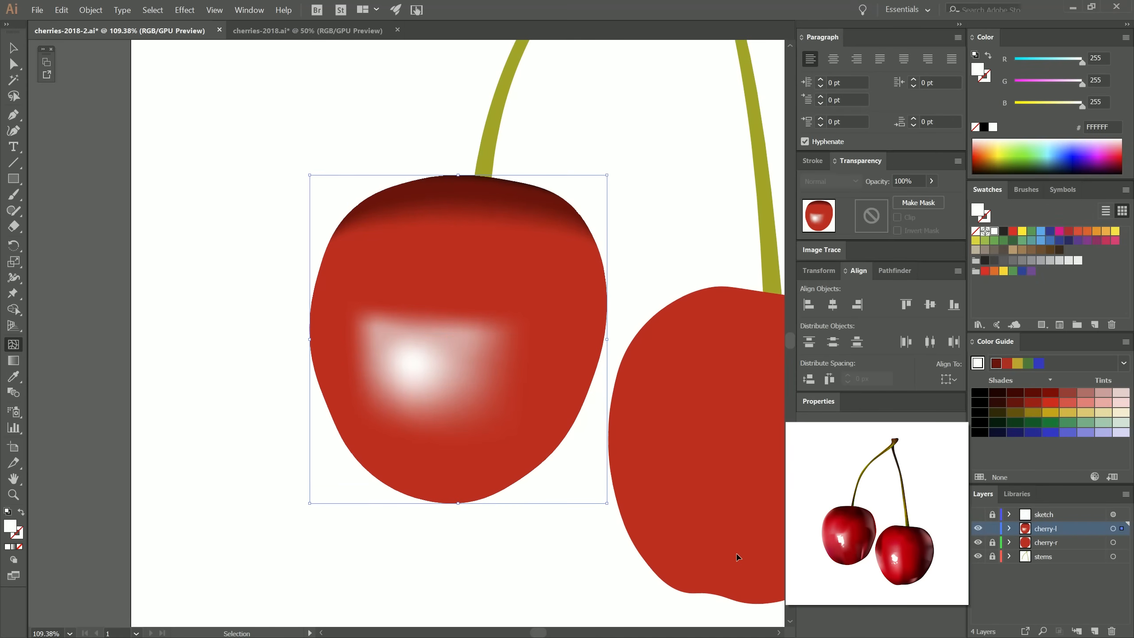
key("ctrl+h")
Step: Shade the left cherry's base with dark red 580404 on the bottom edge point and darker 3B0303 on points just above
left_click_drag(1033, 392, 451, 503)
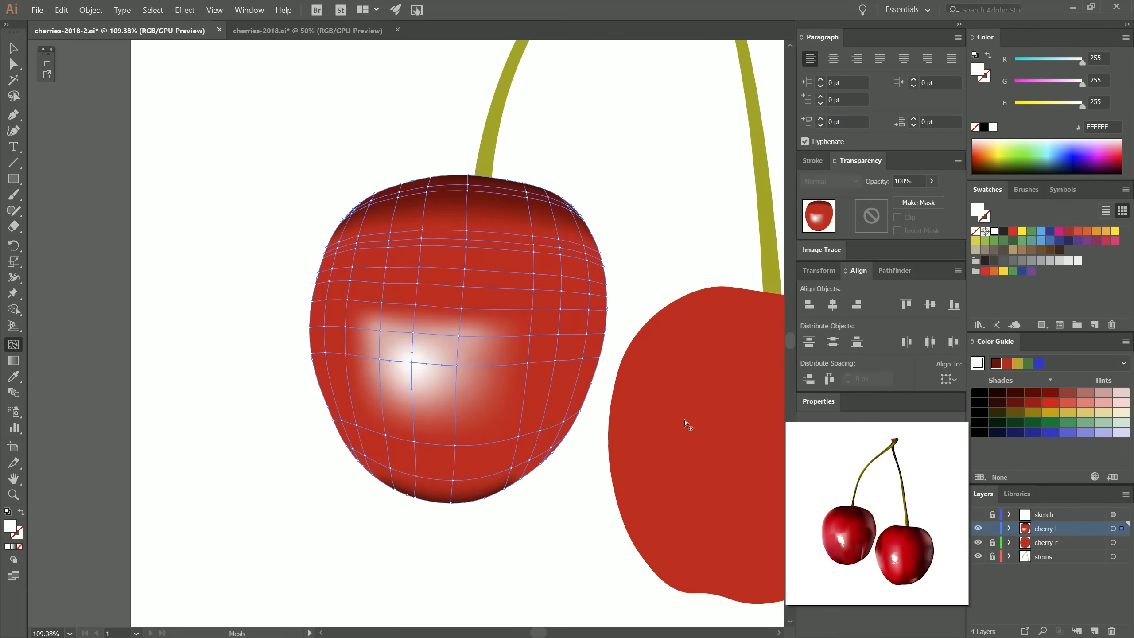
left_click_drag(1016, 392, 522, 479)
left_click_drag(1016, 392, 416, 476)
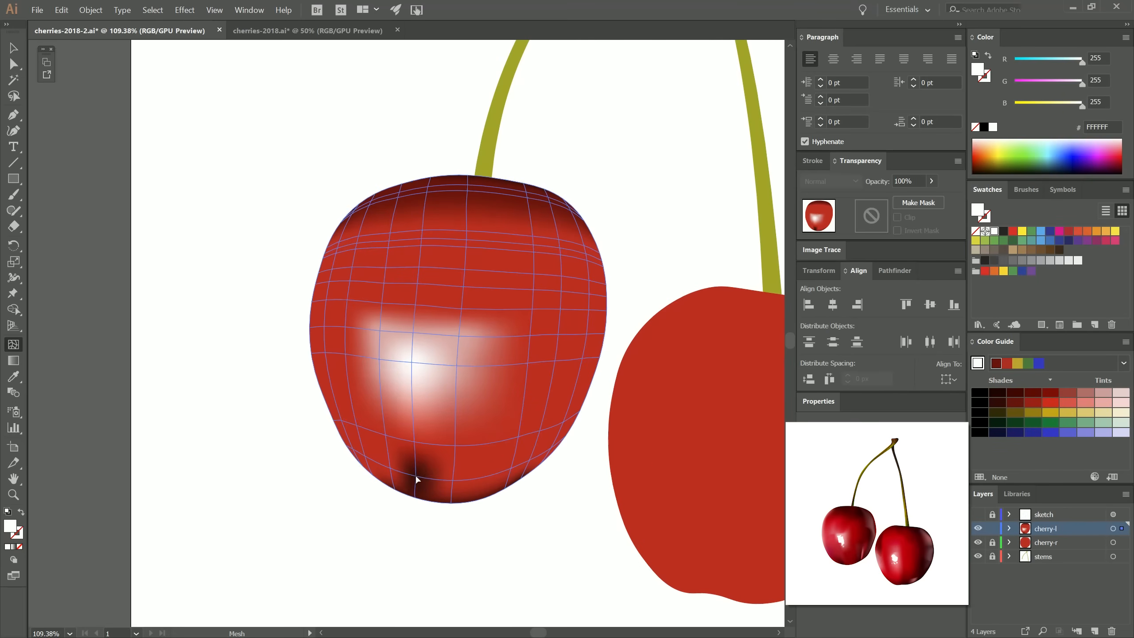
Step: Move the two mesh points below the highlight downward, and try raising the bottom edge point before undoing that move
left_click(416, 479)
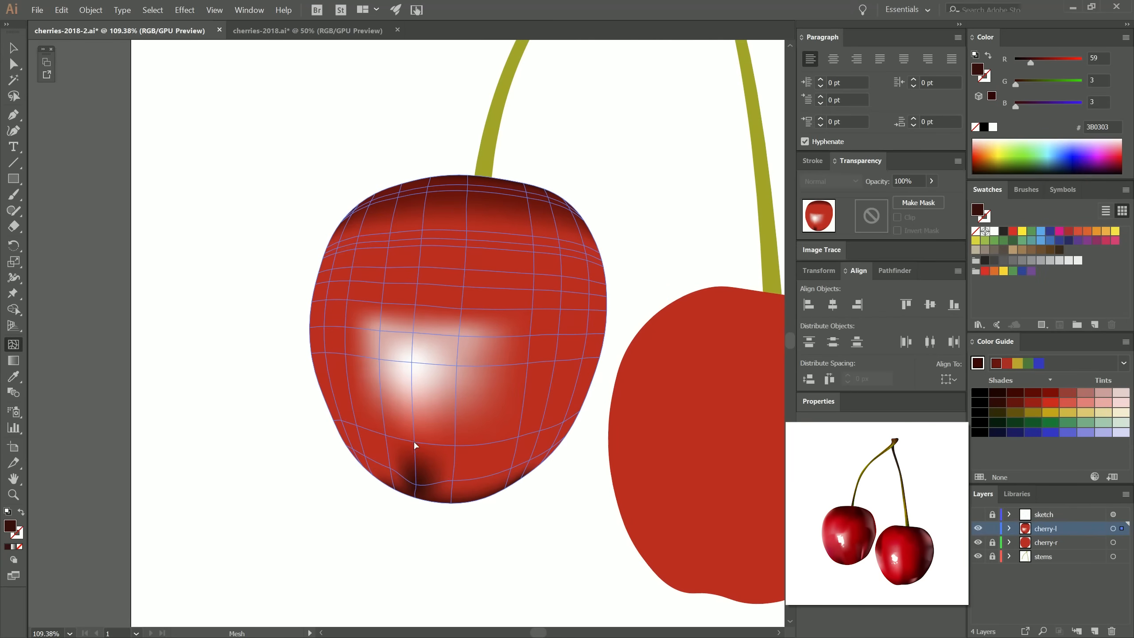
left_click_drag(415, 445, 422, 463)
key("ctrl+shift+a")
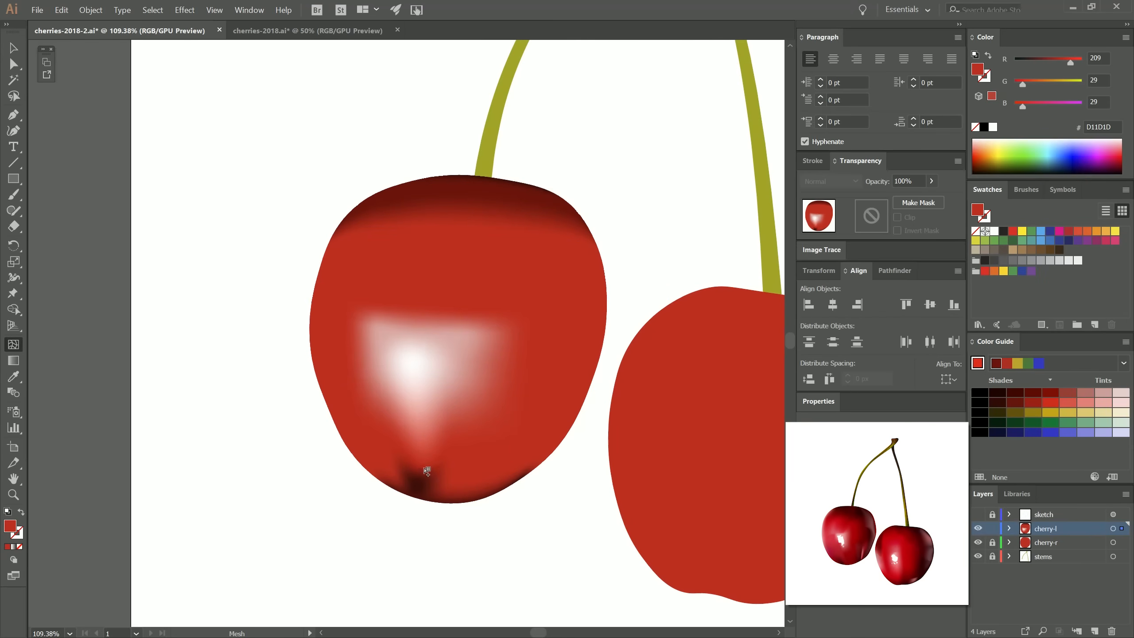
left_click_drag(452, 503, 455, 494)
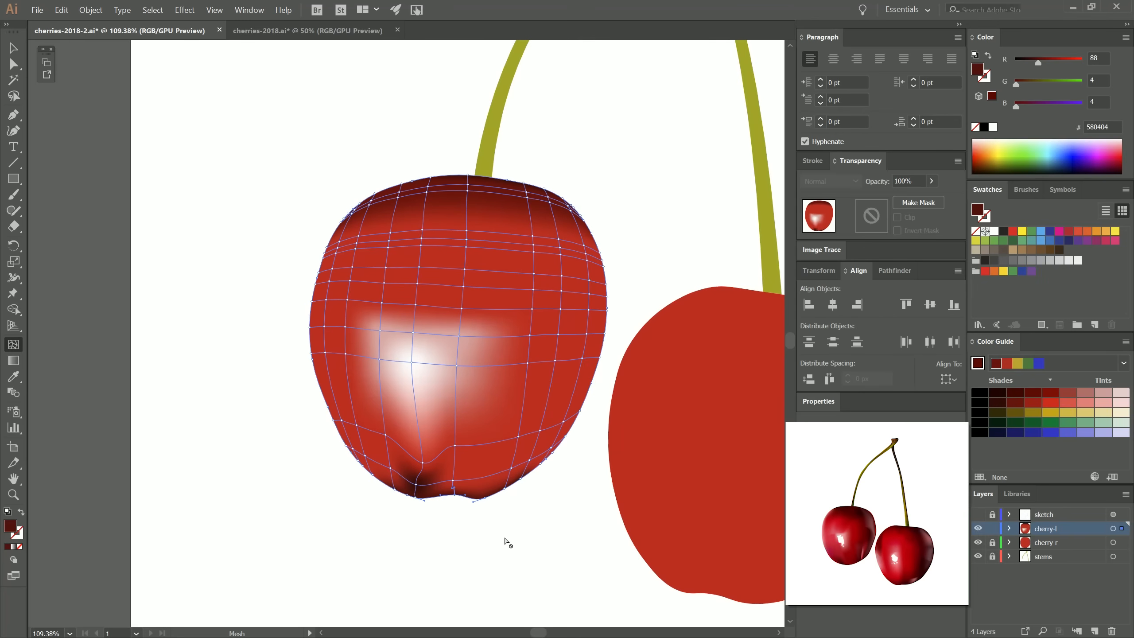
key("ctrl+z")
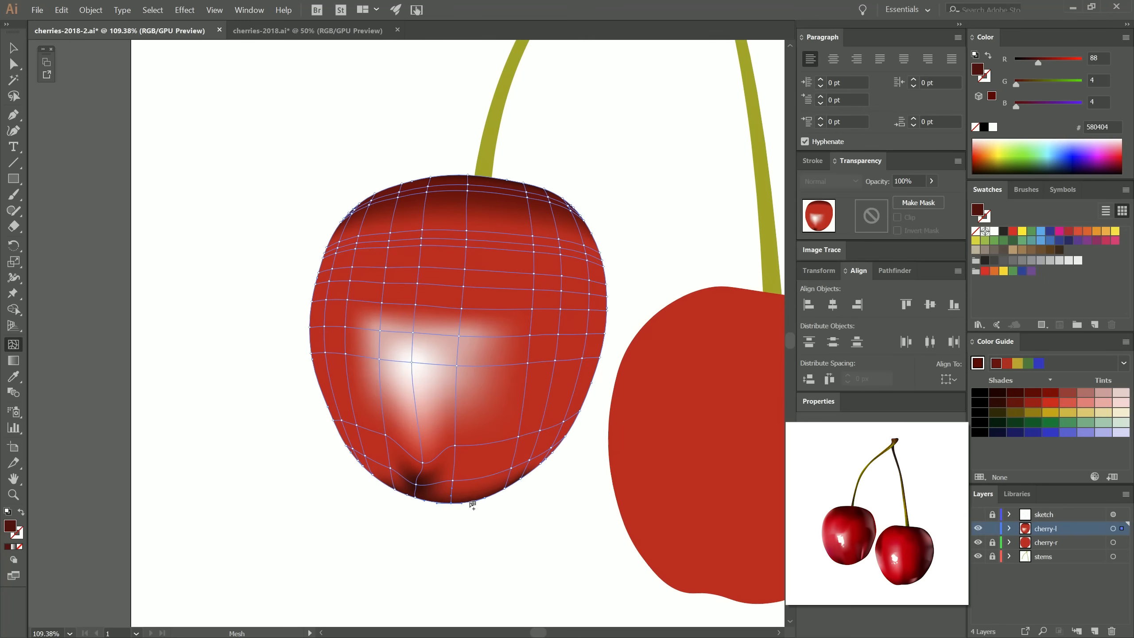
Step: Add a mesh point below the white highlight, color it light pink E6A4A4, and shift neighboring points to make the highlight irregular
left_click(421, 410)
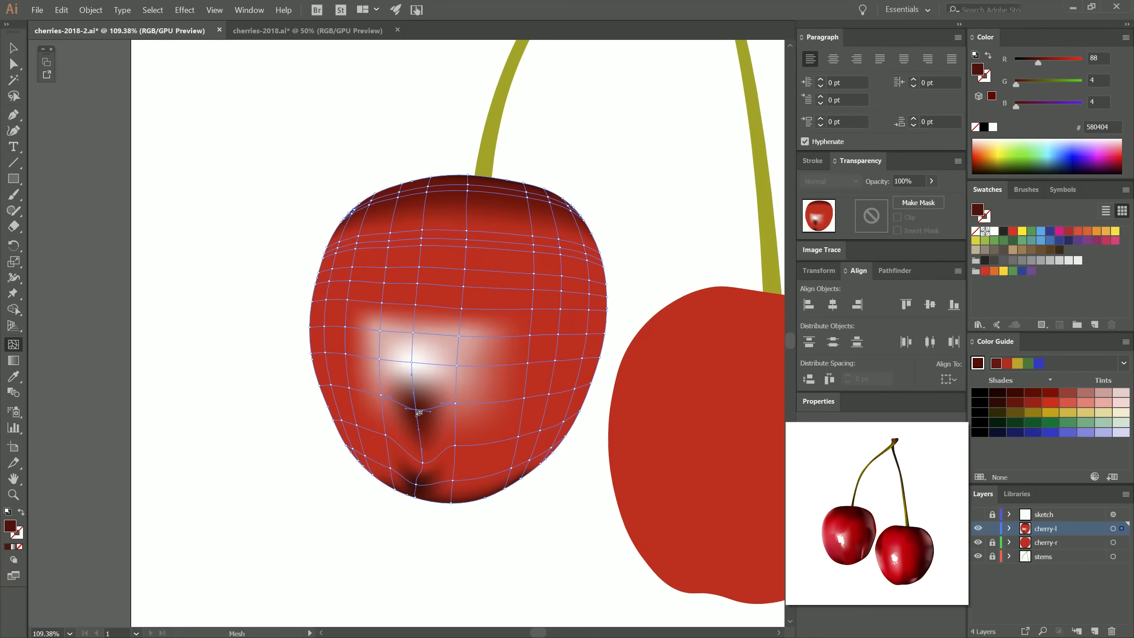
left_click_drag(1105, 404, 422, 414)
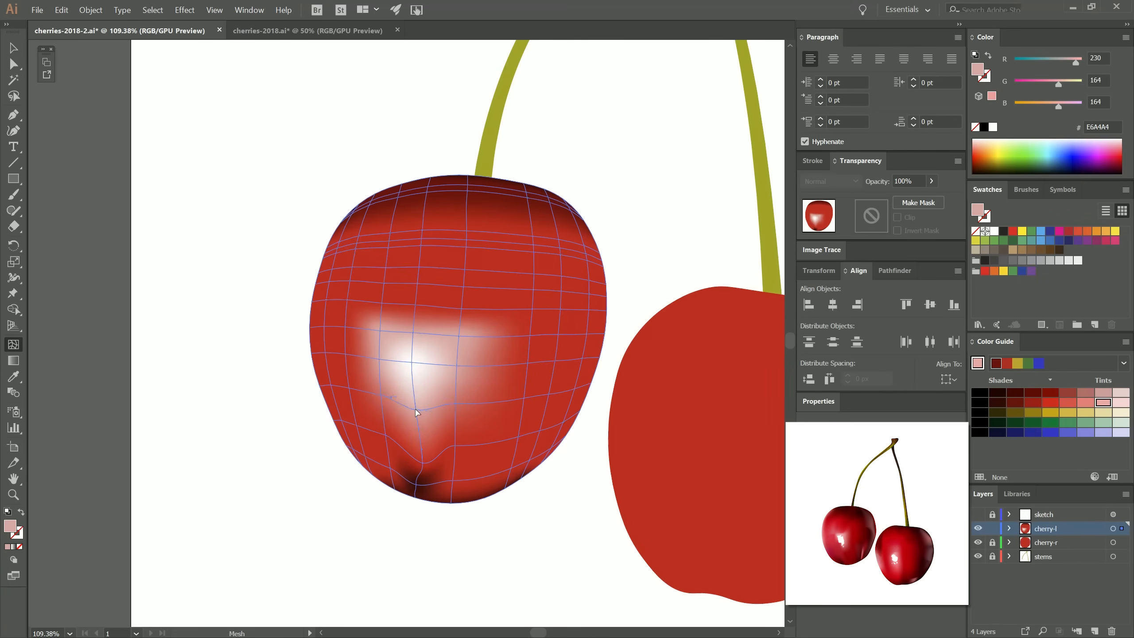
left_click(396, 384)
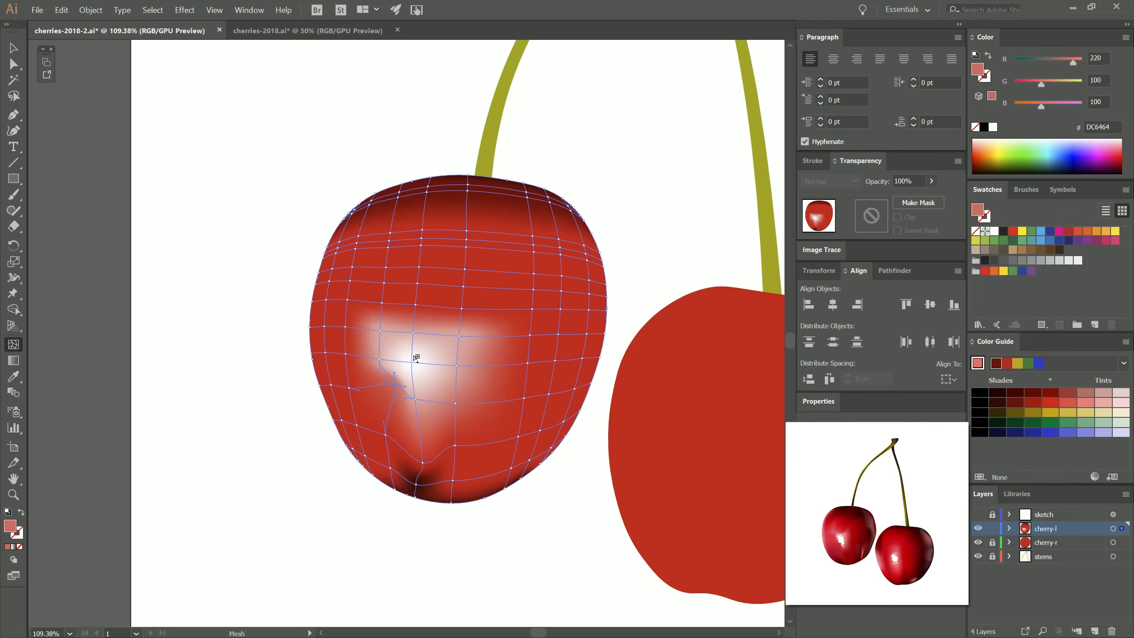
left_click(420, 344)
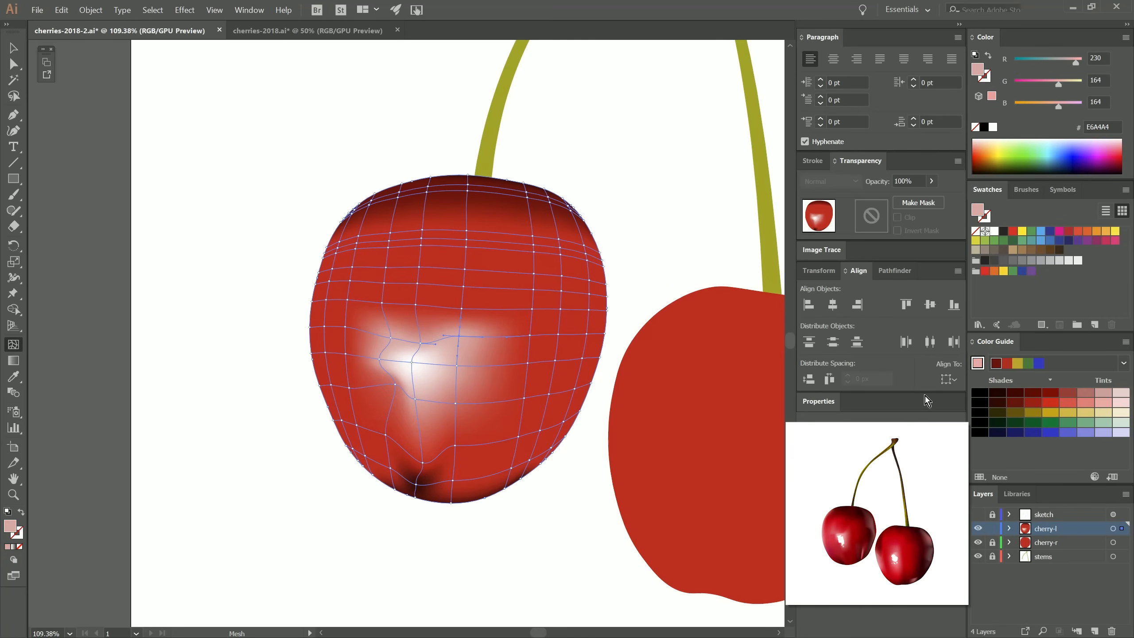
Step: Lasso the mesh points along the left cherry's left edge, color them pale pink C89B9B, and hide the selection edges
key("q")
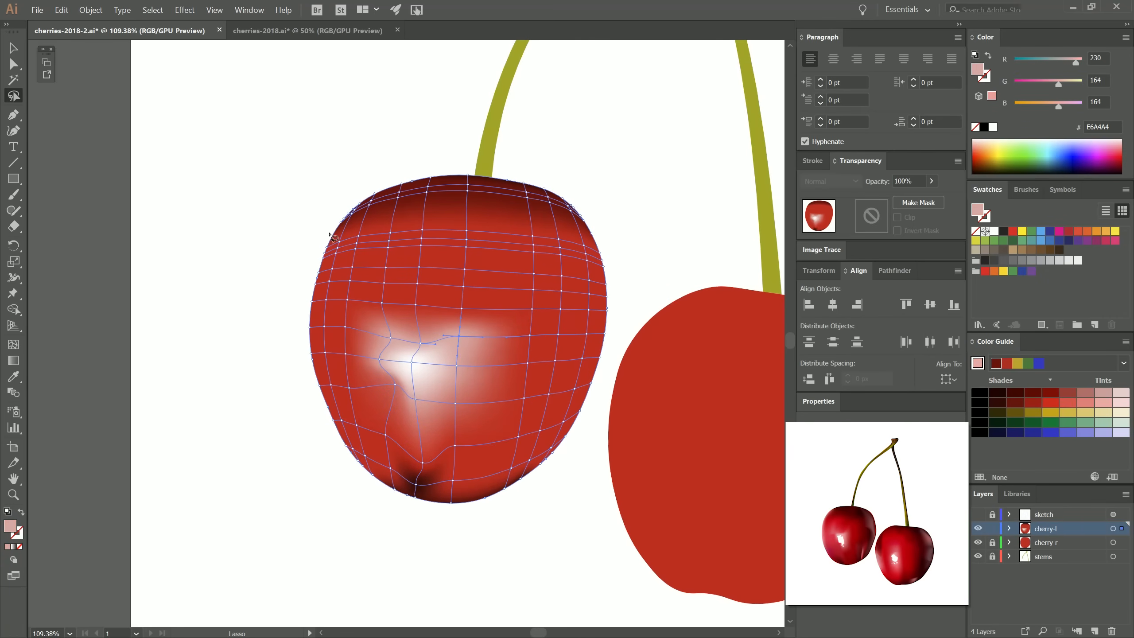
mouse_move(329, 233)
left_mouse_down()
mouse_move(316, 324)
mouse_move(328, 395)
left_mouse_up()
mouse_move(351, 444)
left_mouse_down()
mouse_move(300, 362)
mouse_move(310, 254)
left_mouse_up()
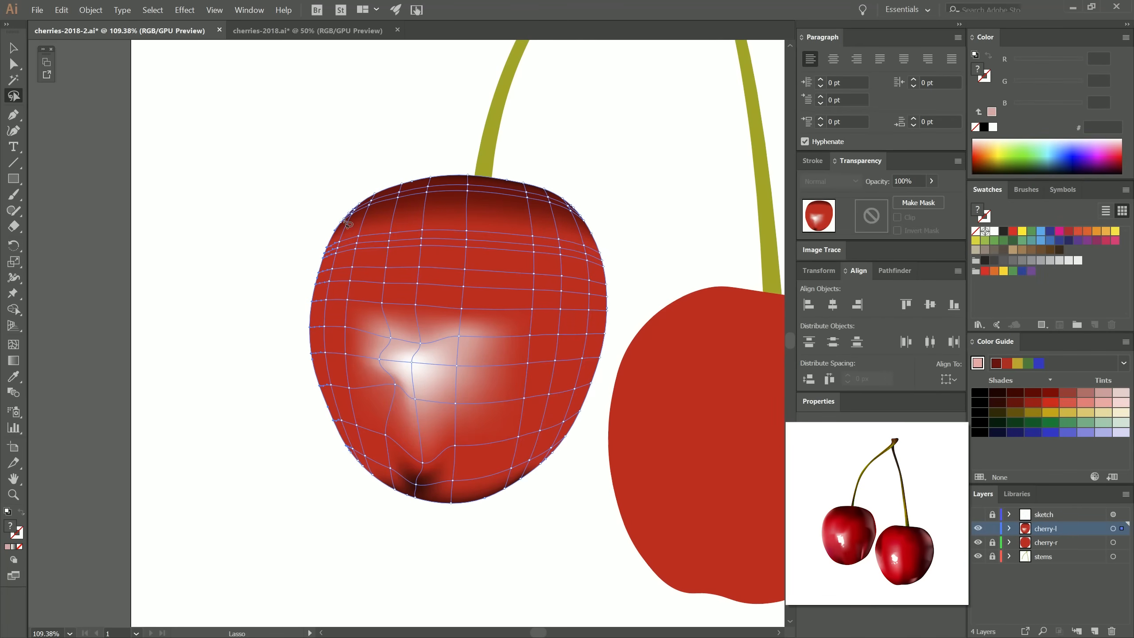
left_click(1104, 395)
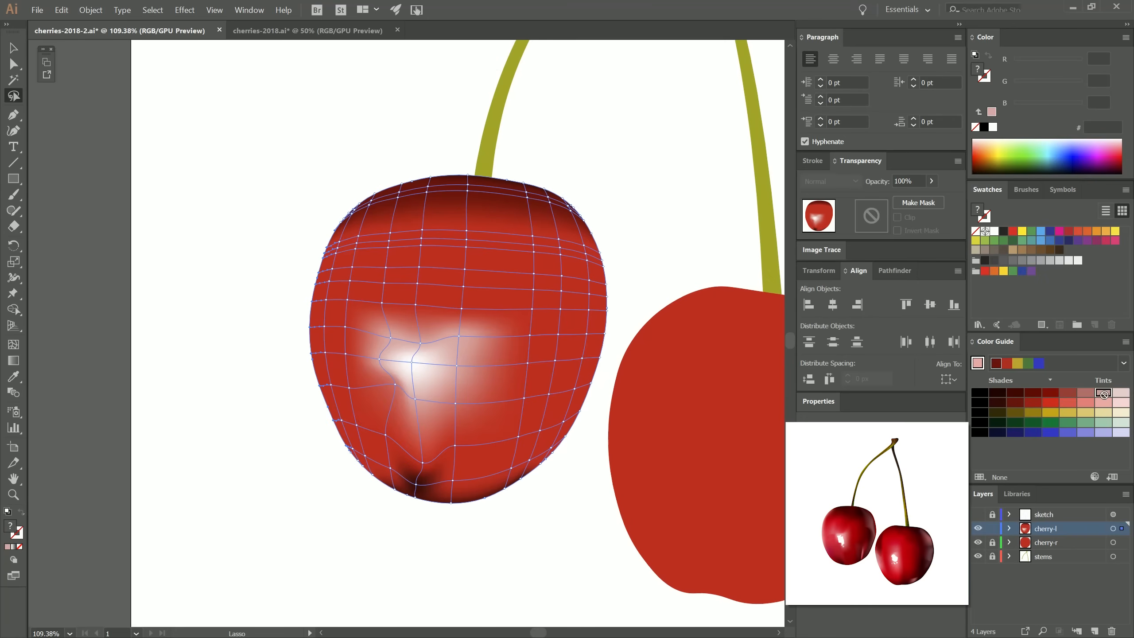
left_click(979, 72)
key("ctrl+h")
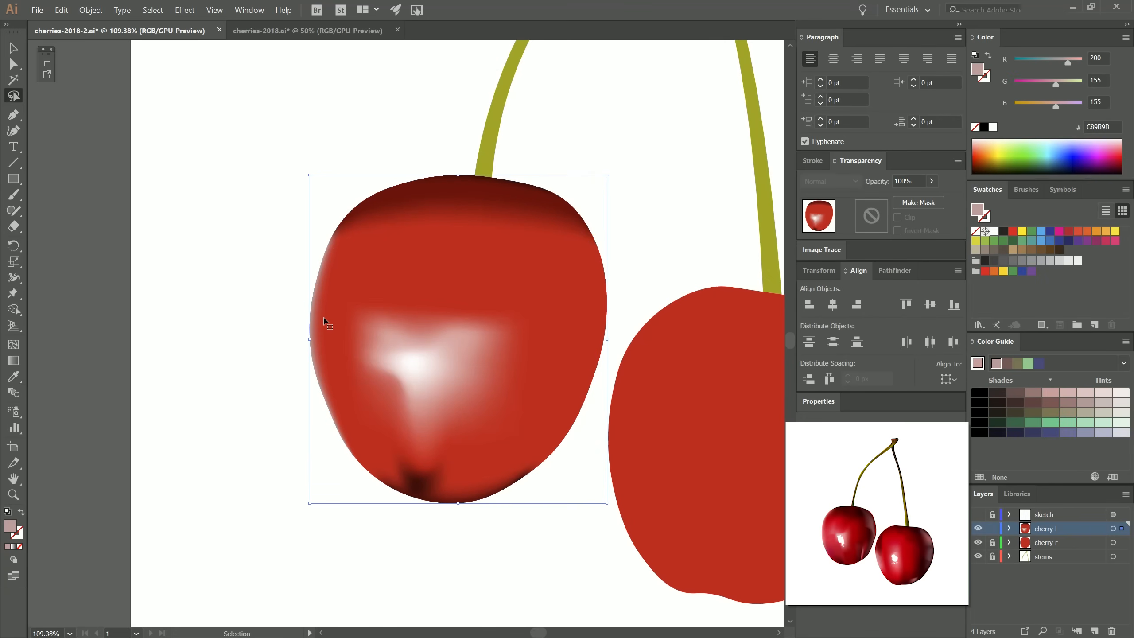
Step: Place the cherries JPG as a linked reference image in the empty area above and beside the left cherry
left_click(321, 559, "ctrl")
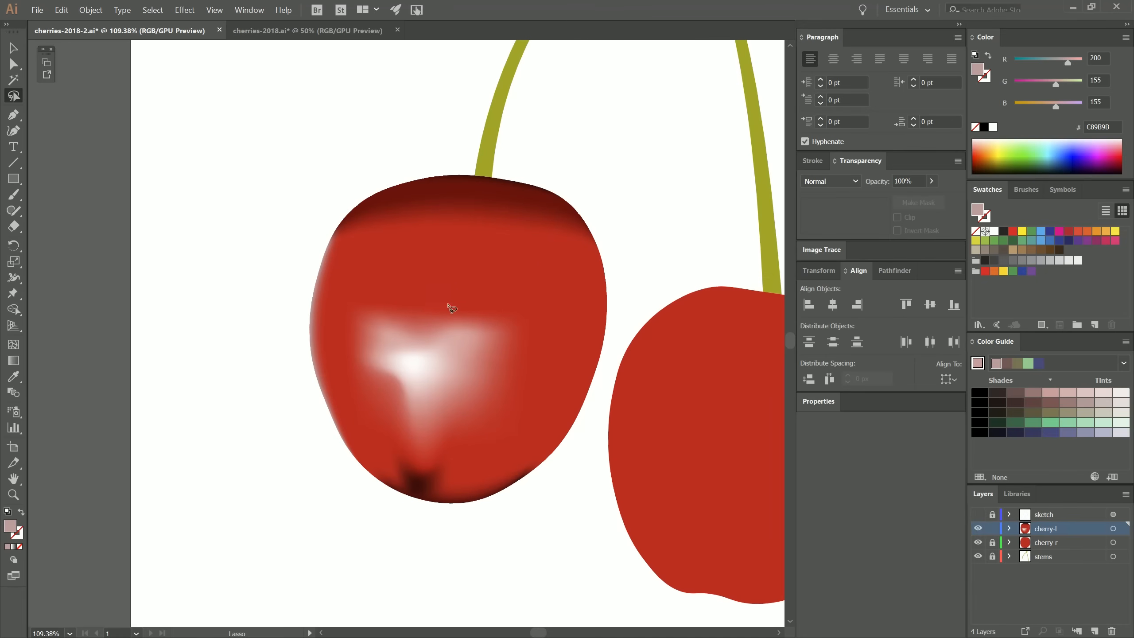
left_click(37, 9)
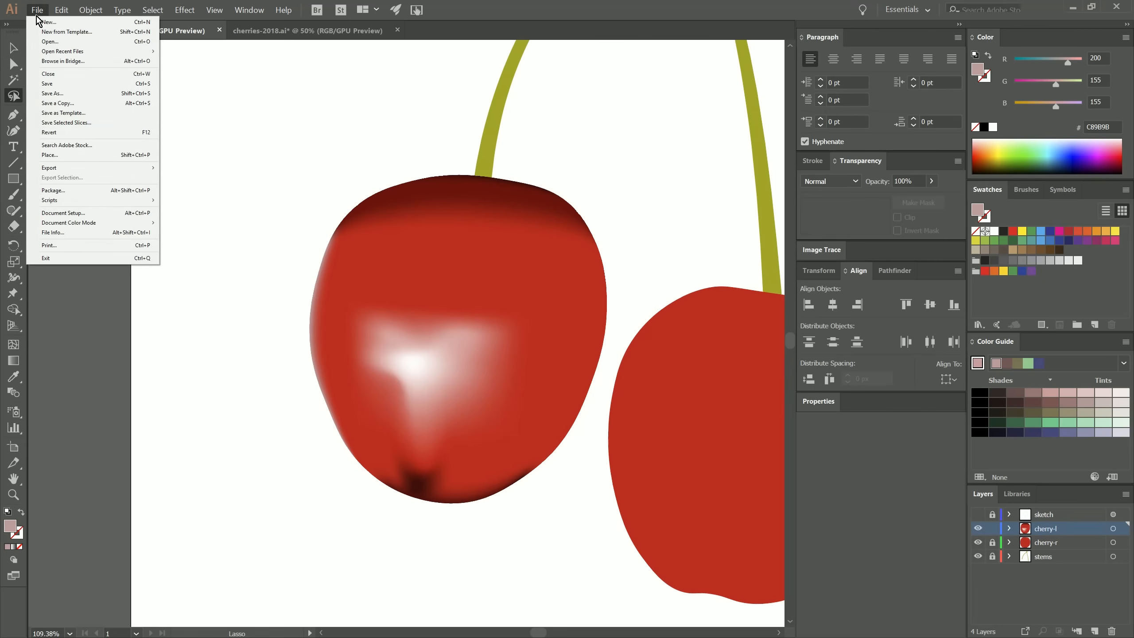
left_click(58, 155)
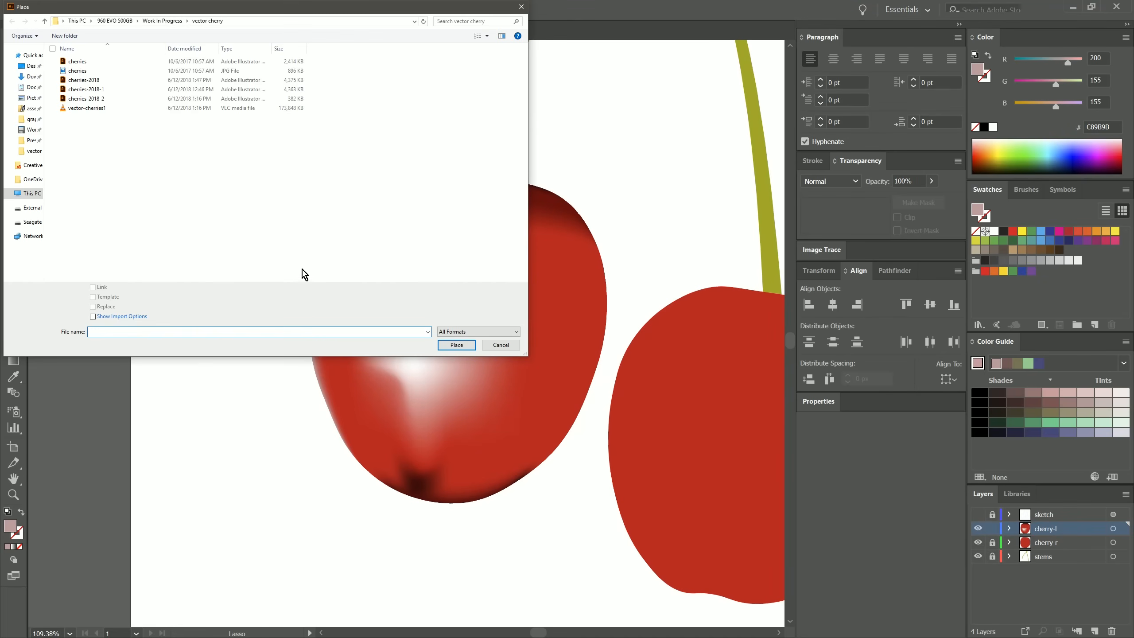
left_click(82, 72)
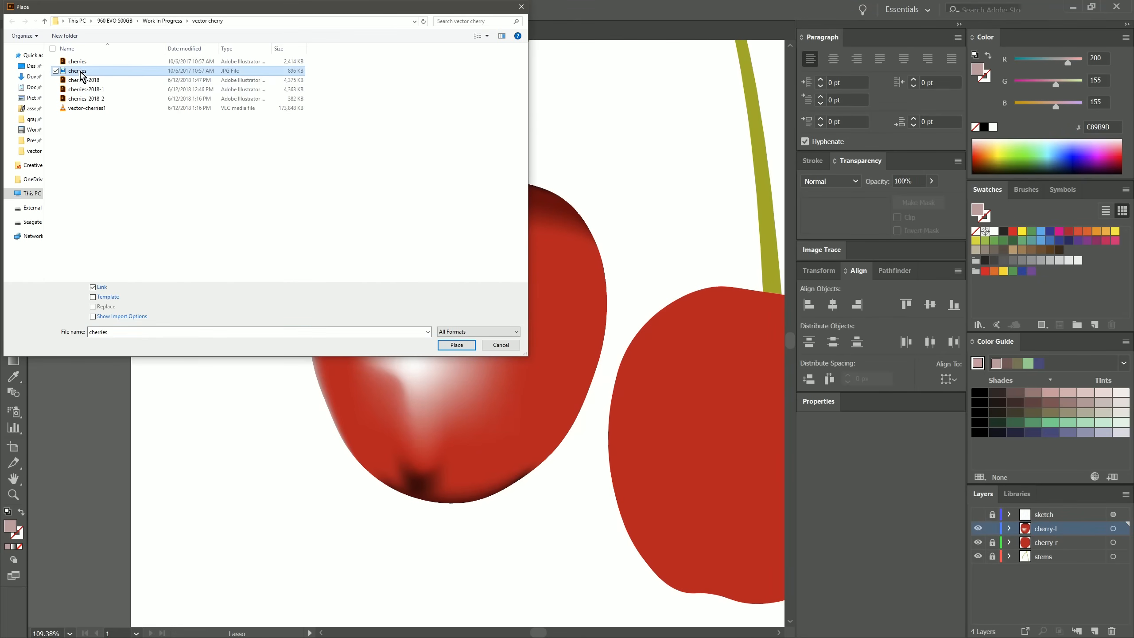
left_click(455, 345)
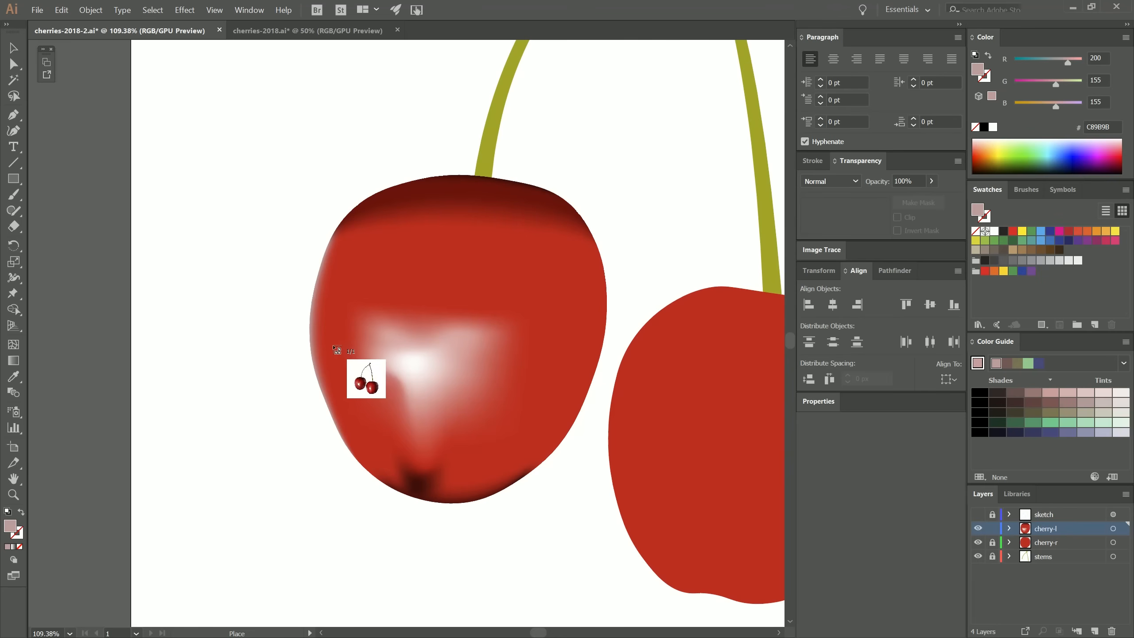
left_click_drag(155, 98, 308, 250)
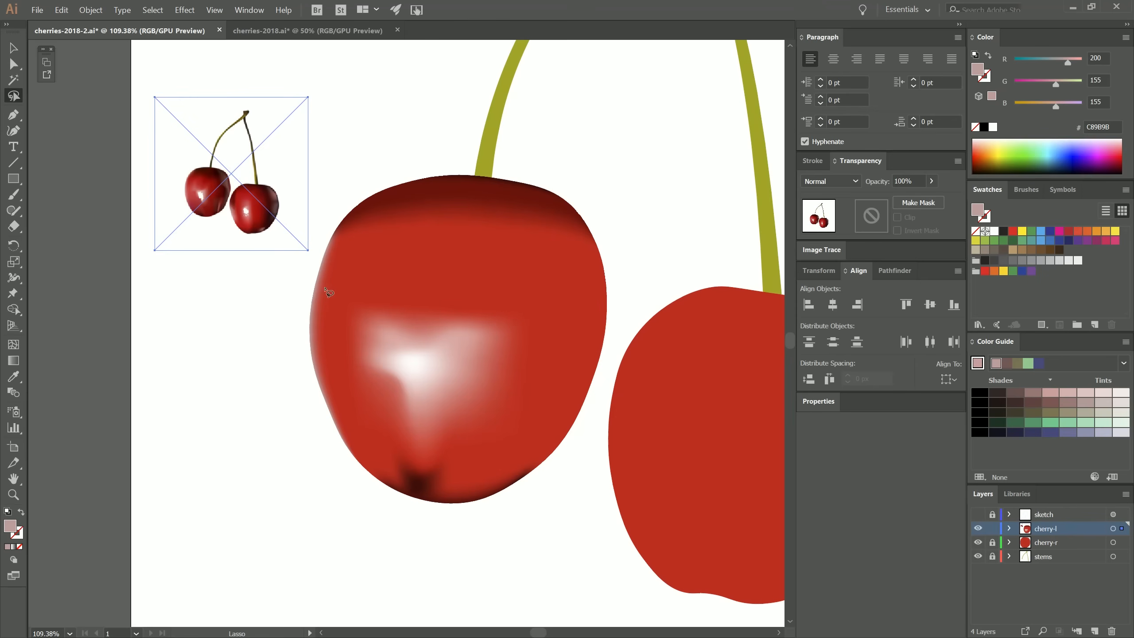
Step: Move the placed photo onto a new layer above cherry-l and name that layer reference
left_click(1095, 630)
left_click_drag(1123, 543, 1122, 529)
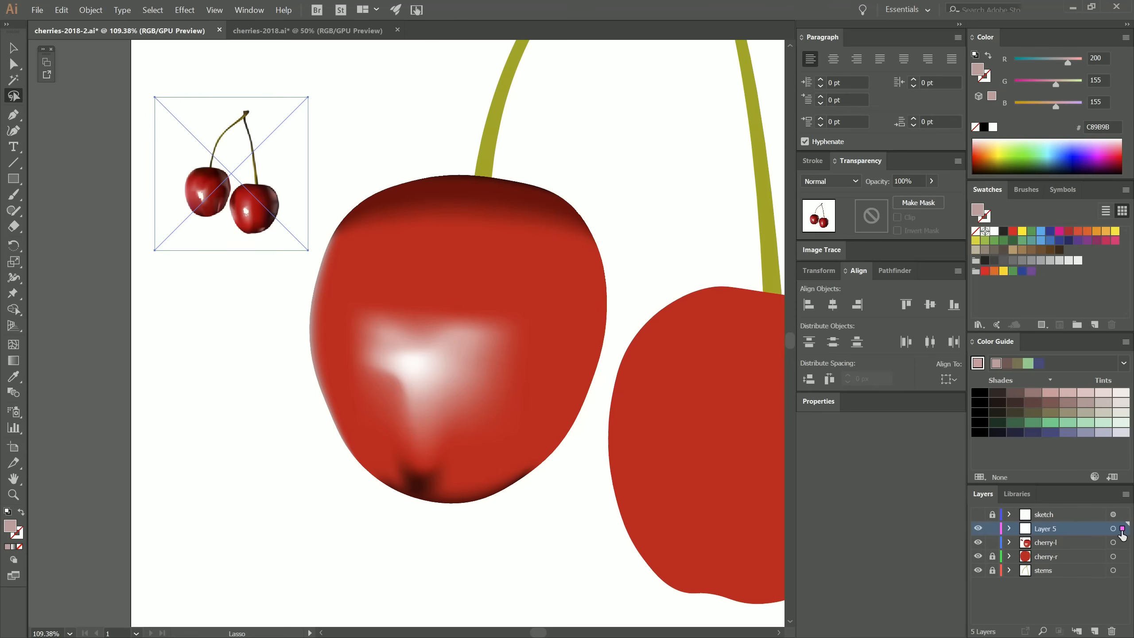
double_click(1052, 533)
type("reference")
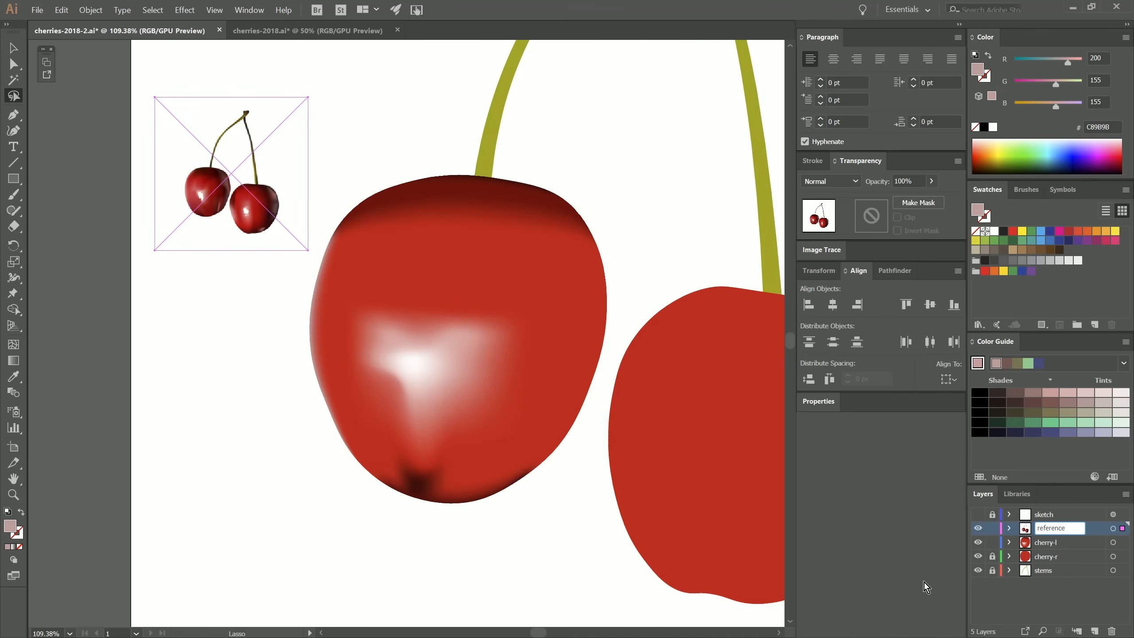
key("Return")
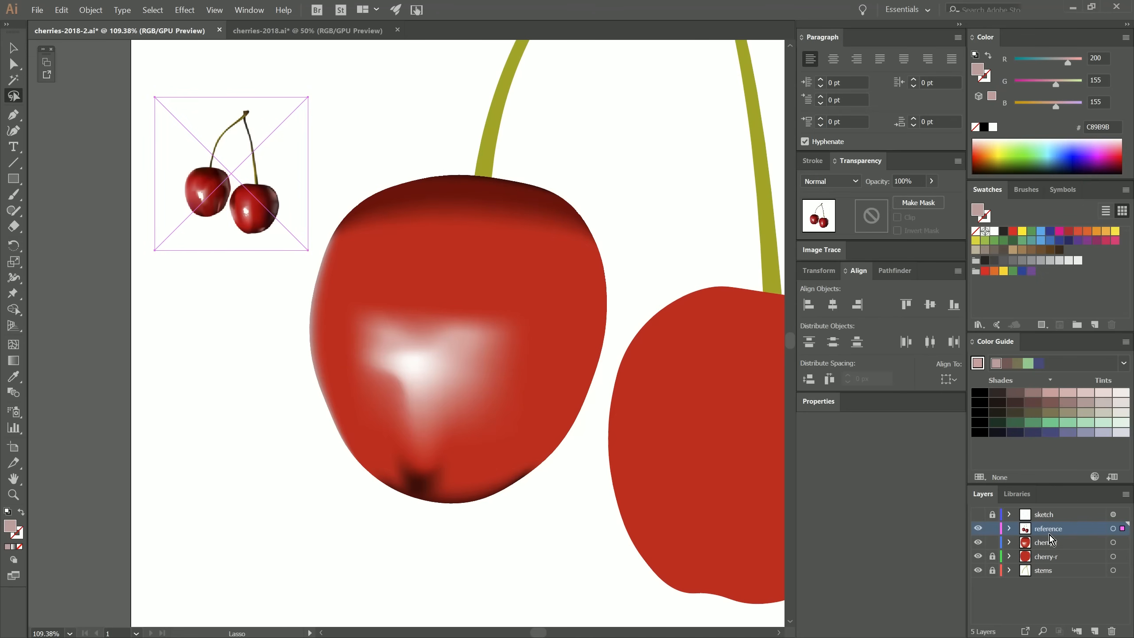
Step: Enlarge the reference photo outward past the artboard's left edge and lock its layer
left_click(13, 47)
left_click_drag(154, 253, 110, 294)
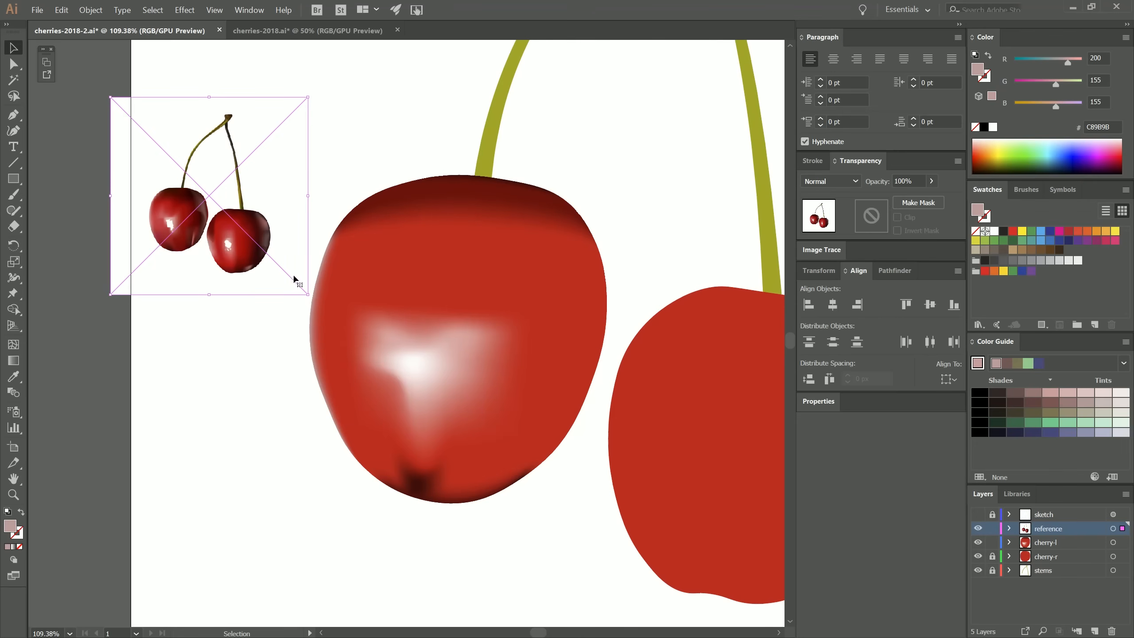
left_click(331, 185)
left_click(992, 529)
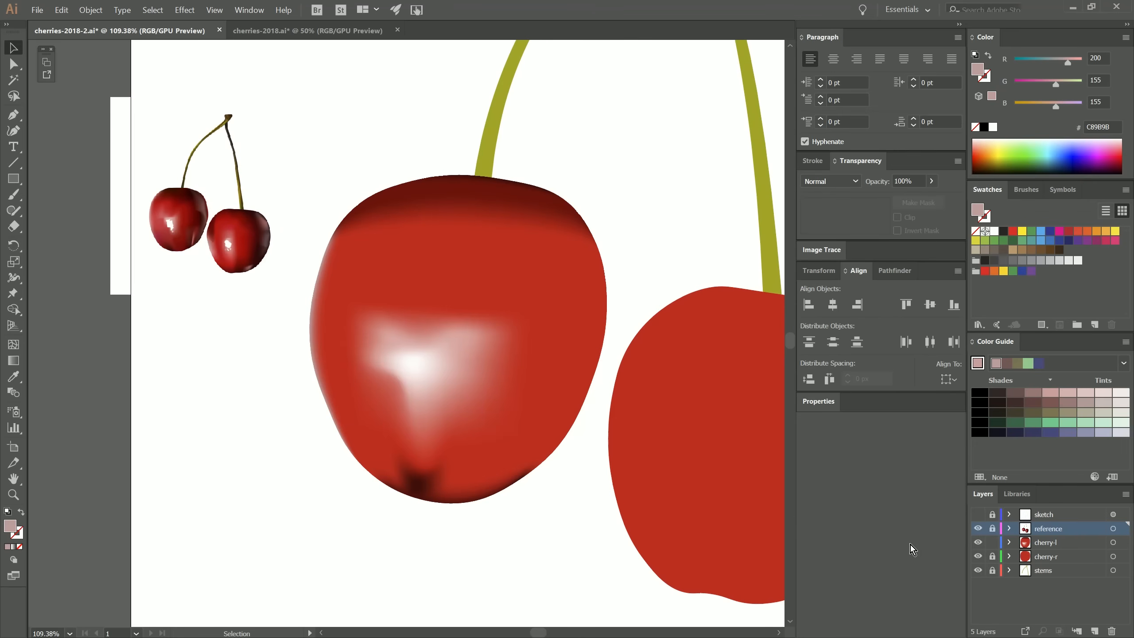
Step: Lasso the mesh points on the left cherry's upper right side and color them dark red 84050D sampled from the photo
left_click(1066, 546)
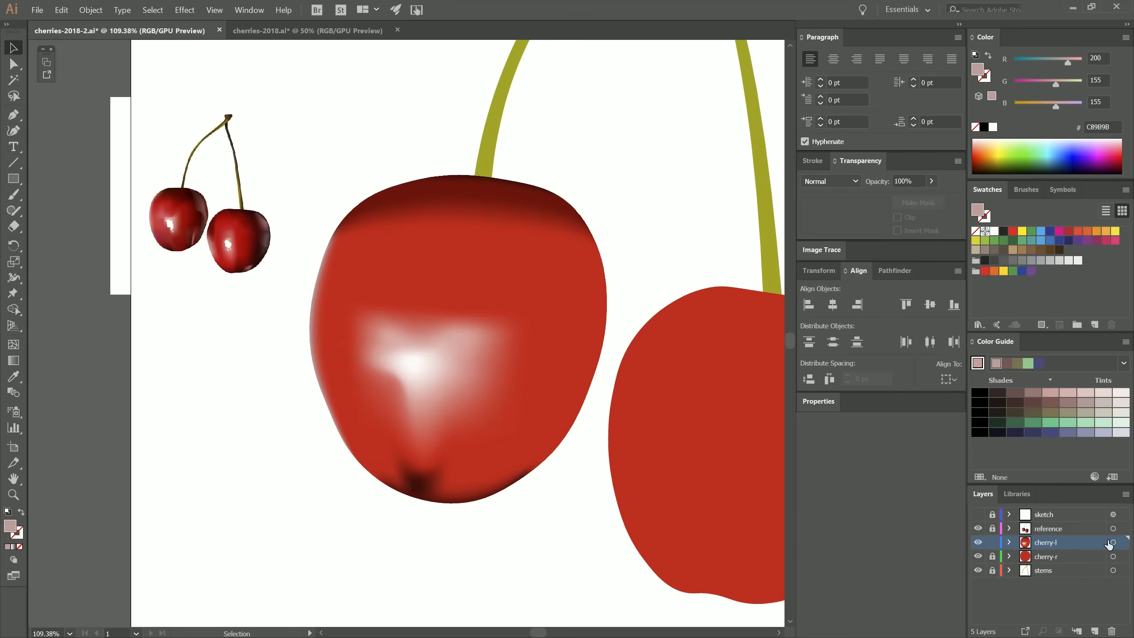
left_click(1114, 542)
left_click(13, 95)
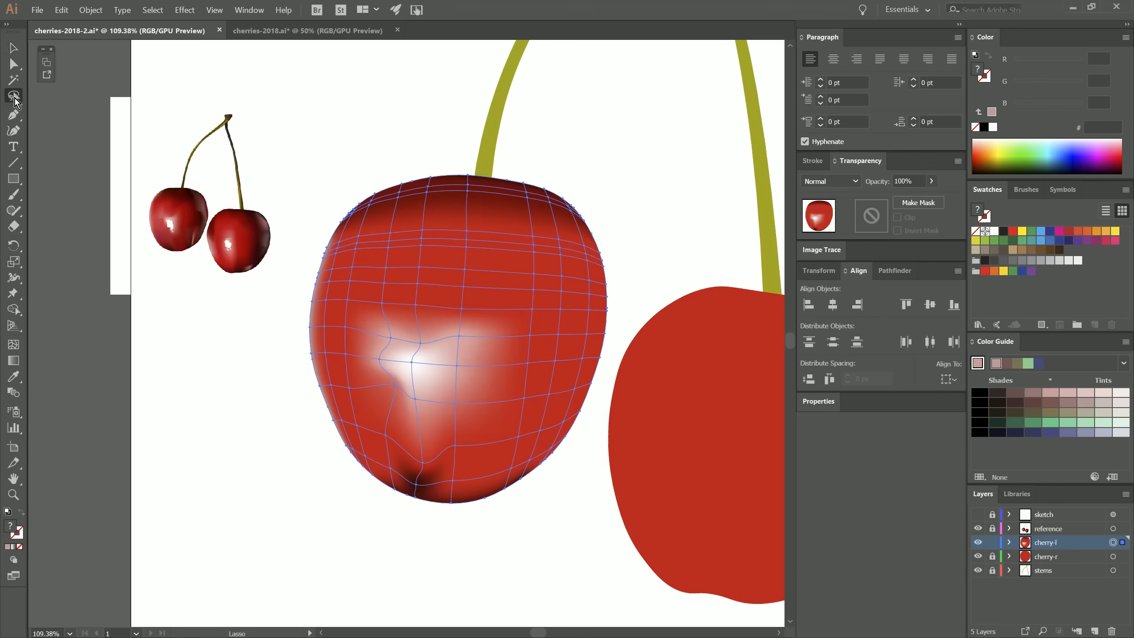
mouse_move(574, 262)
left_mouse_down()
mouse_move(535, 225)
mouse_move(521, 275)
mouse_move(540, 331)
mouse_move(564, 341)
mouse_move(580, 268)
left_mouse_up()
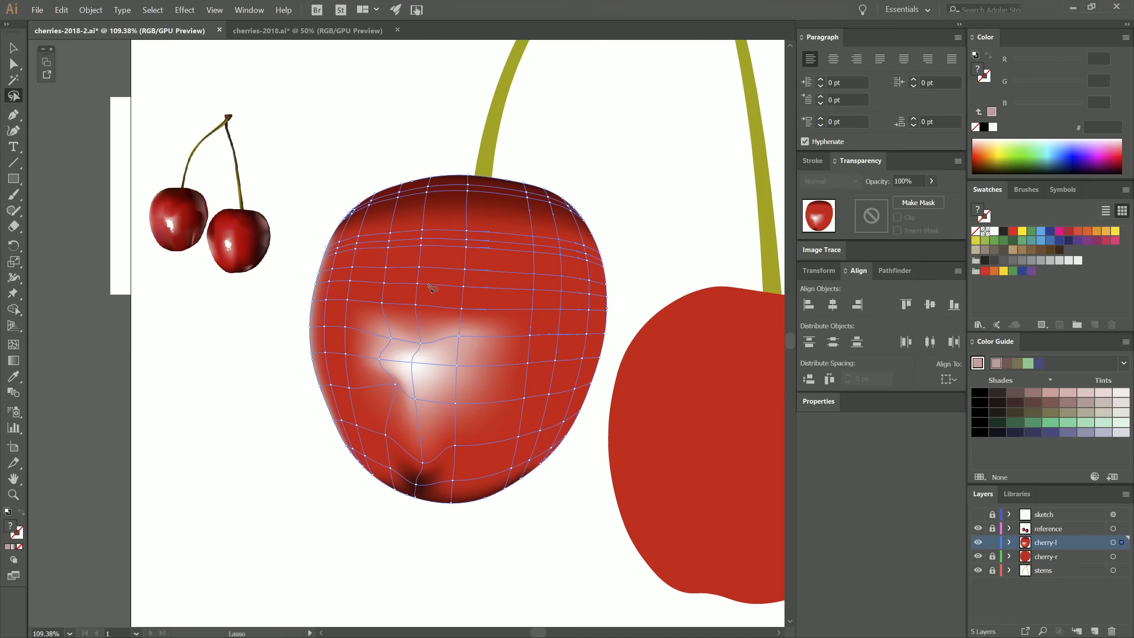
left_click(14, 377)
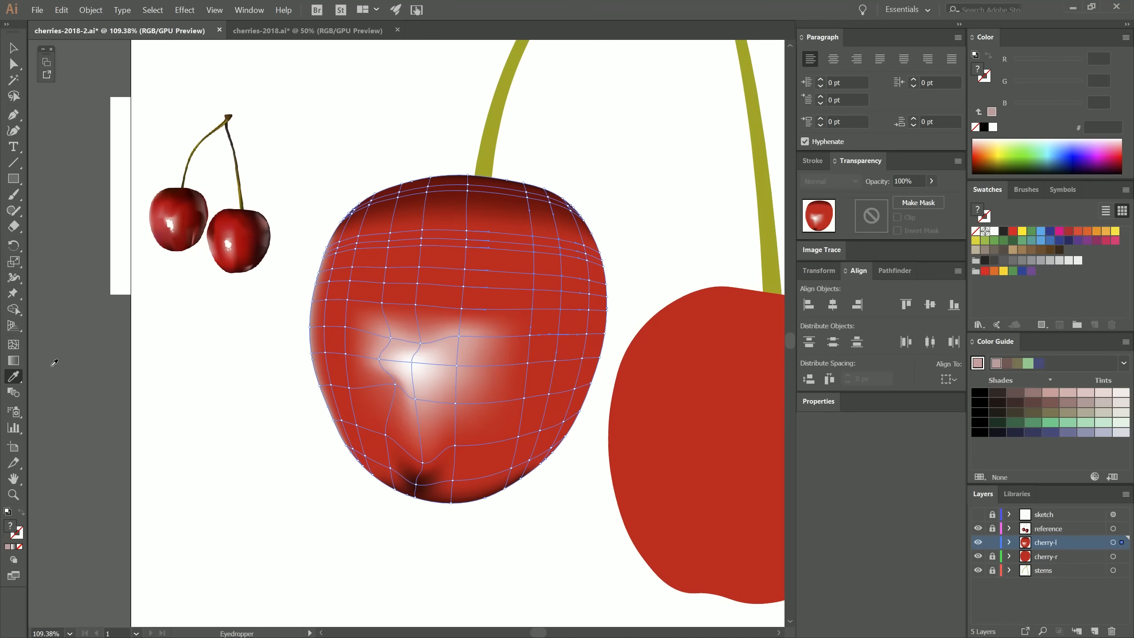
left_click(189, 204)
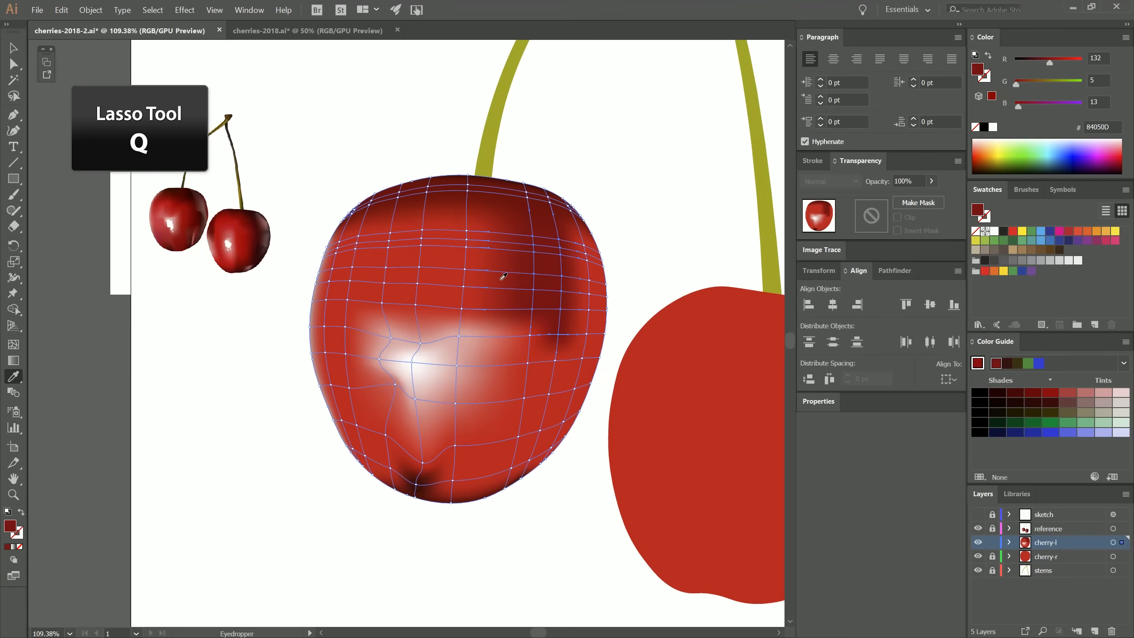
Step: Lasso the mesh points above the highlight on the left cherry and color them red AC121F sampled from the photo
key("q")
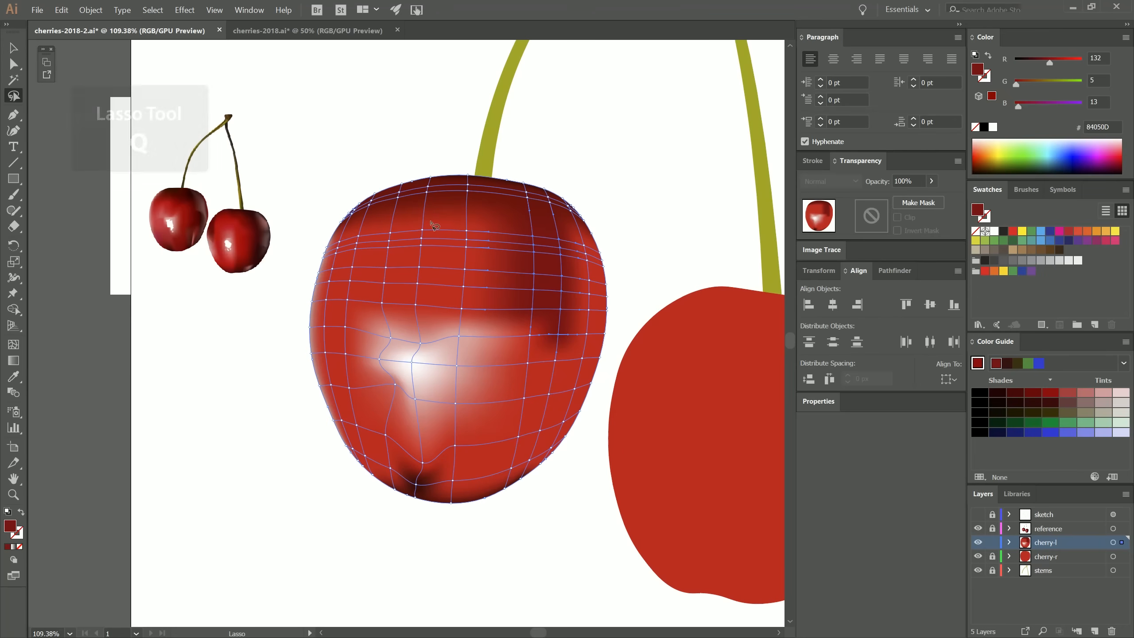
mouse_move(414, 224)
left_mouse_down()
mouse_move(408, 287)
mouse_move(446, 233)
left_mouse_up()
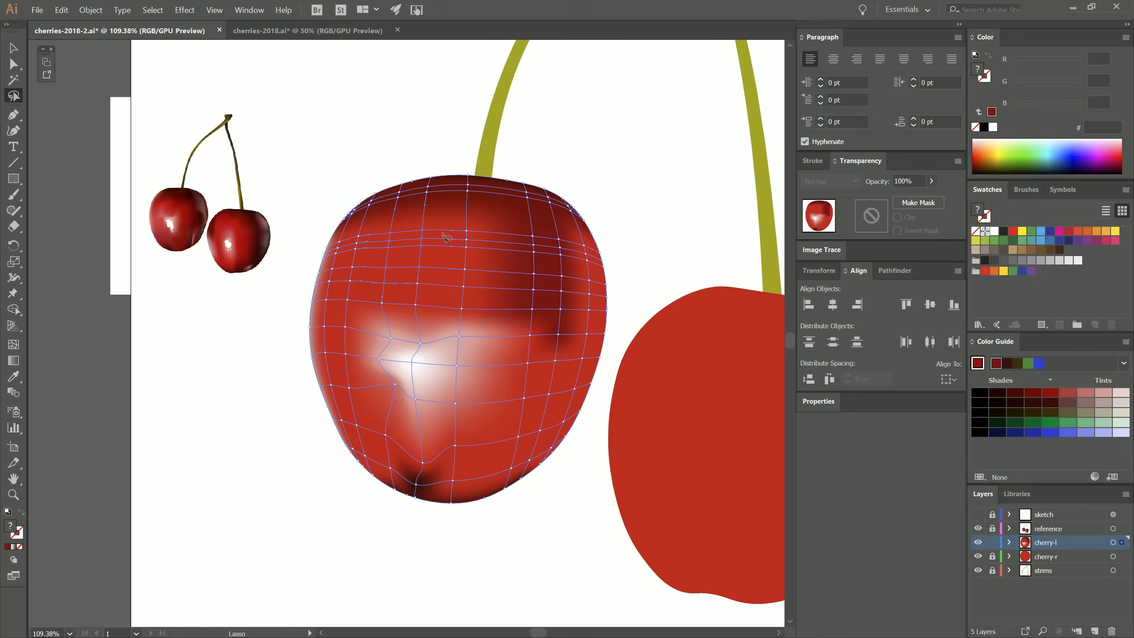
key("i")
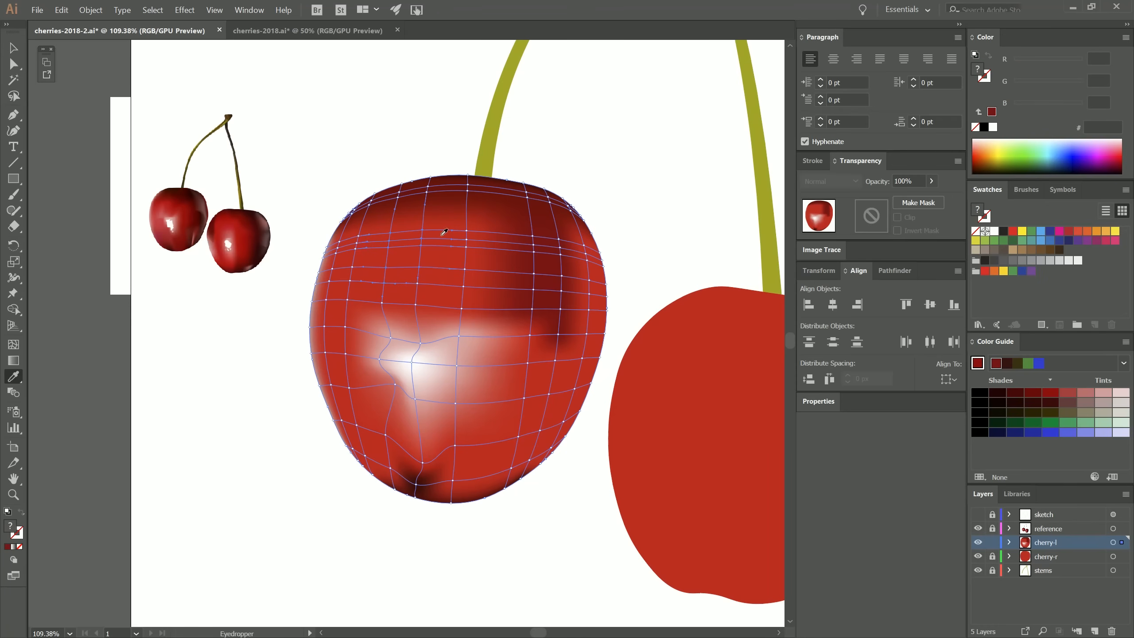
left_click(170, 202)
Step: Lasso the mesh points near the left cherry's lower right edge and color them muted red 86262C sampled from the photo
key("q")
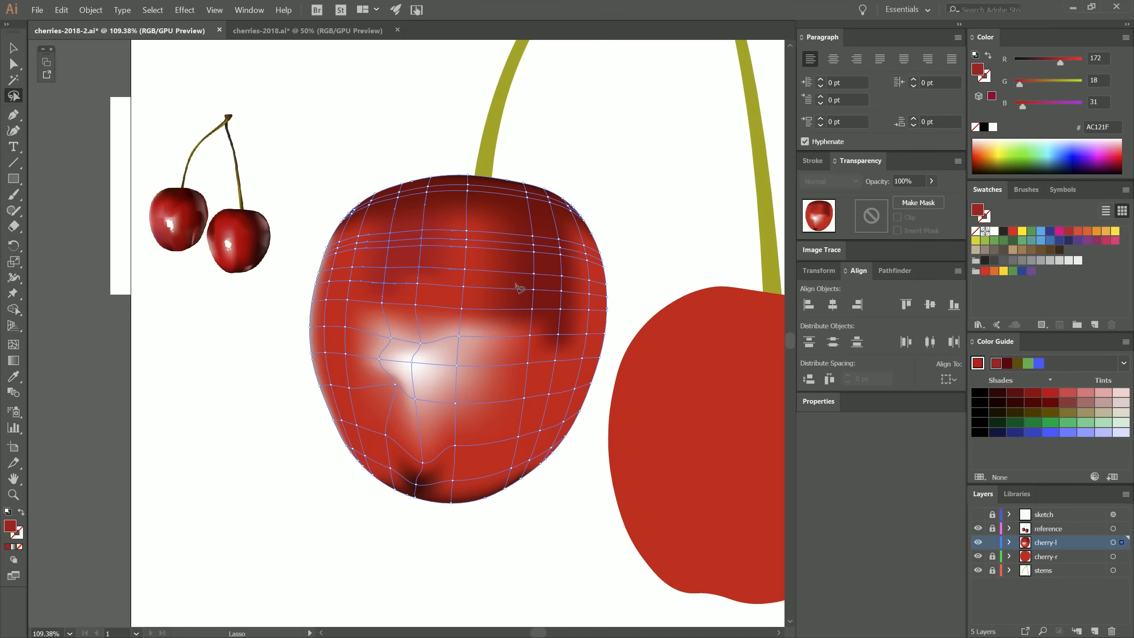
mouse_move(524, 459)
left_mouse_down()
mouse_move(546, 386)
mouse_move(539, 470)
mouse_move(525, 475)
left_mouse_up()
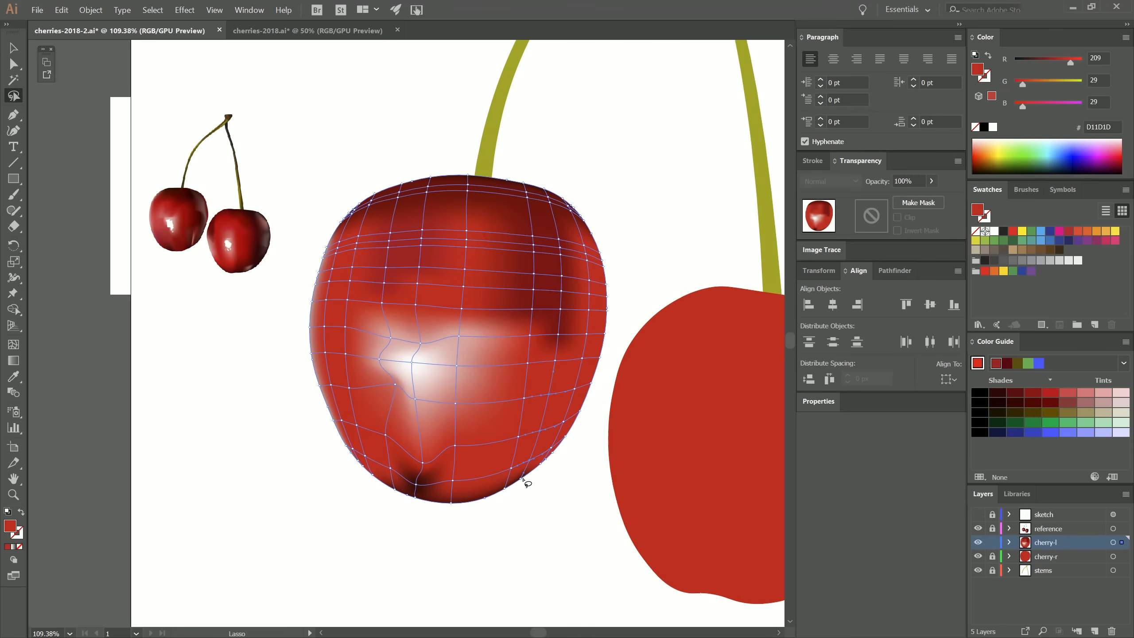
key("i")
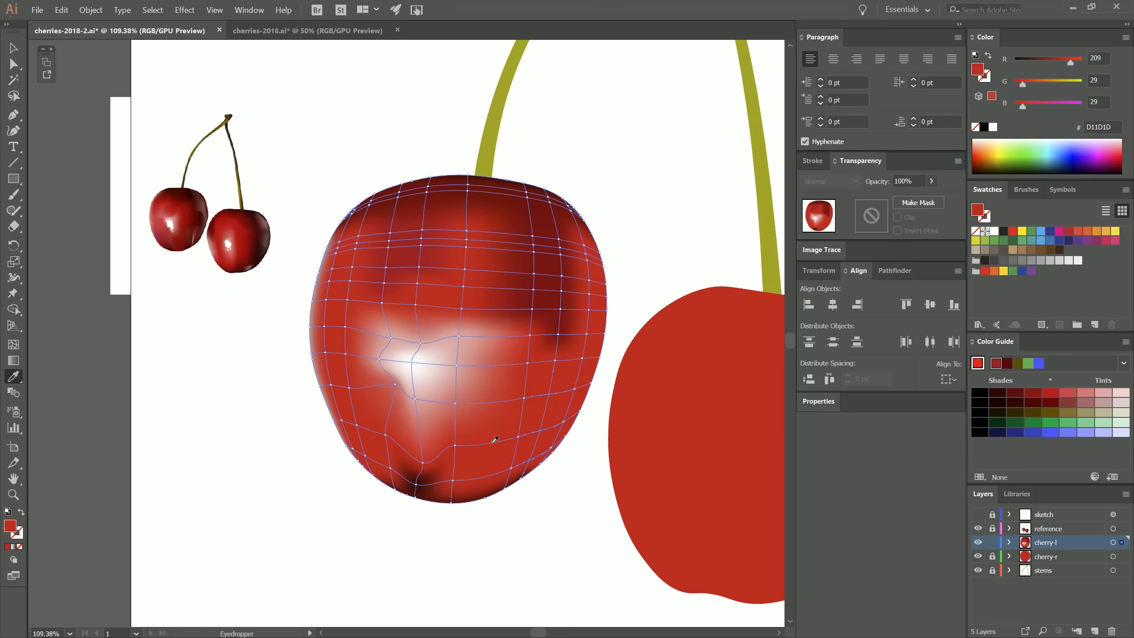
left_click(196, 233)
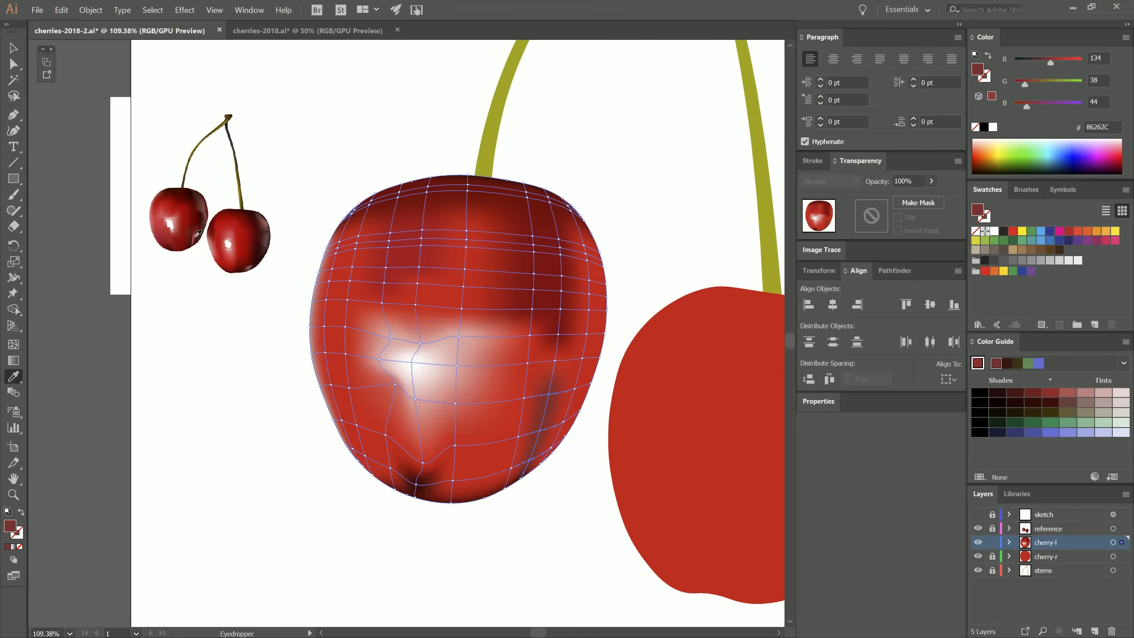
Step: Color the mesh points inside the left cherry's left edge rosy red B63544 from the photo, and hide the selection edges
key("q")
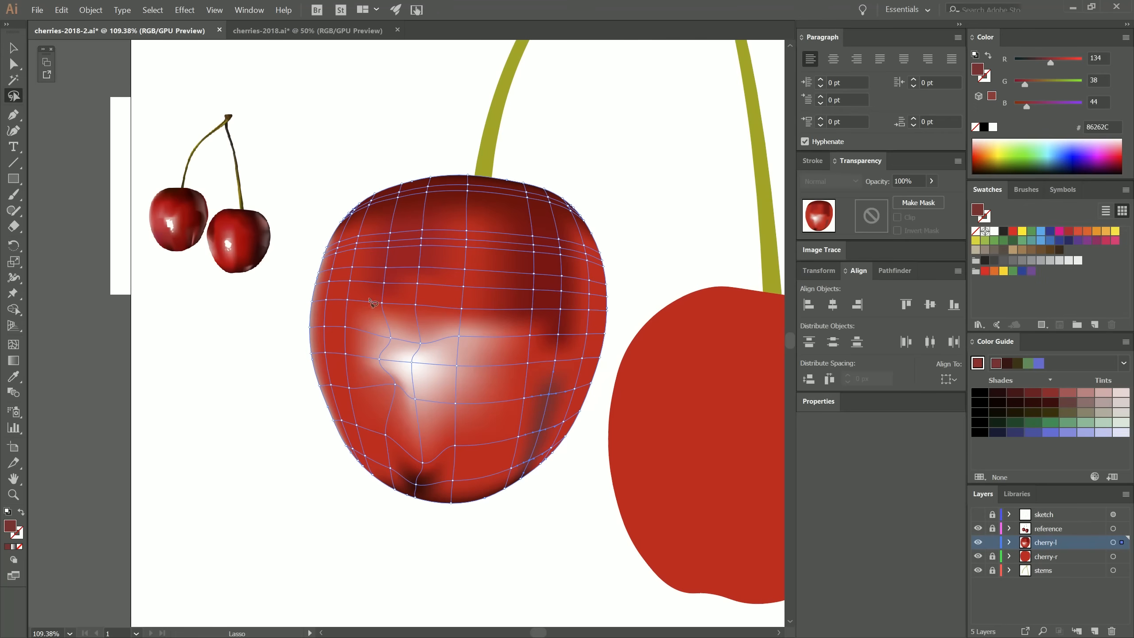
left_click_drag(374, 303, 374, 268)
key("i")
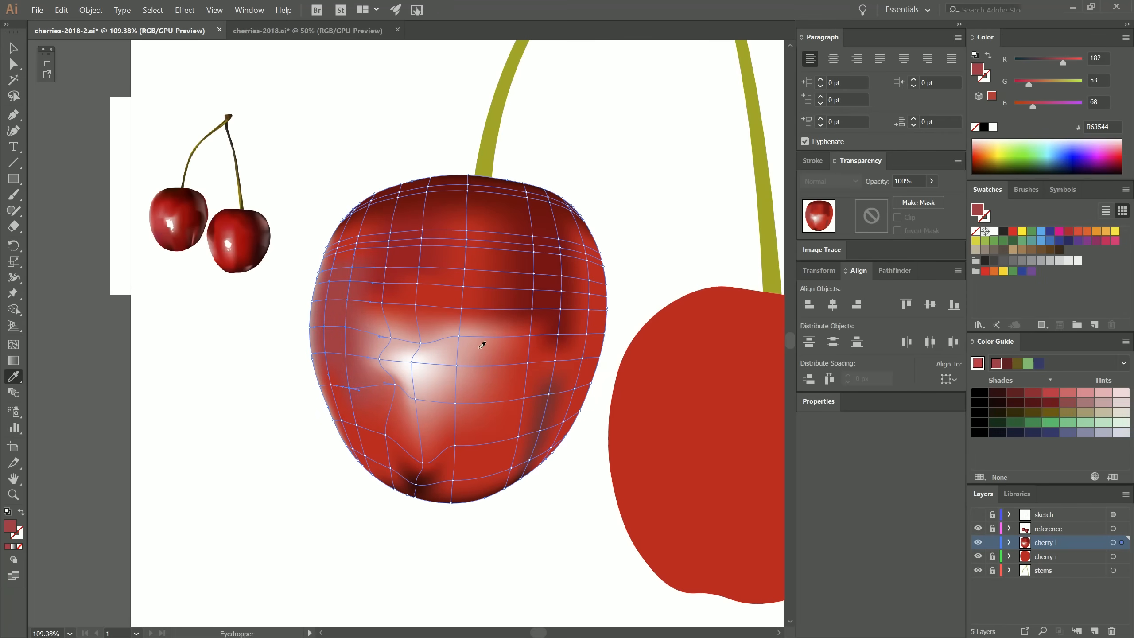
key("ctrl+h")
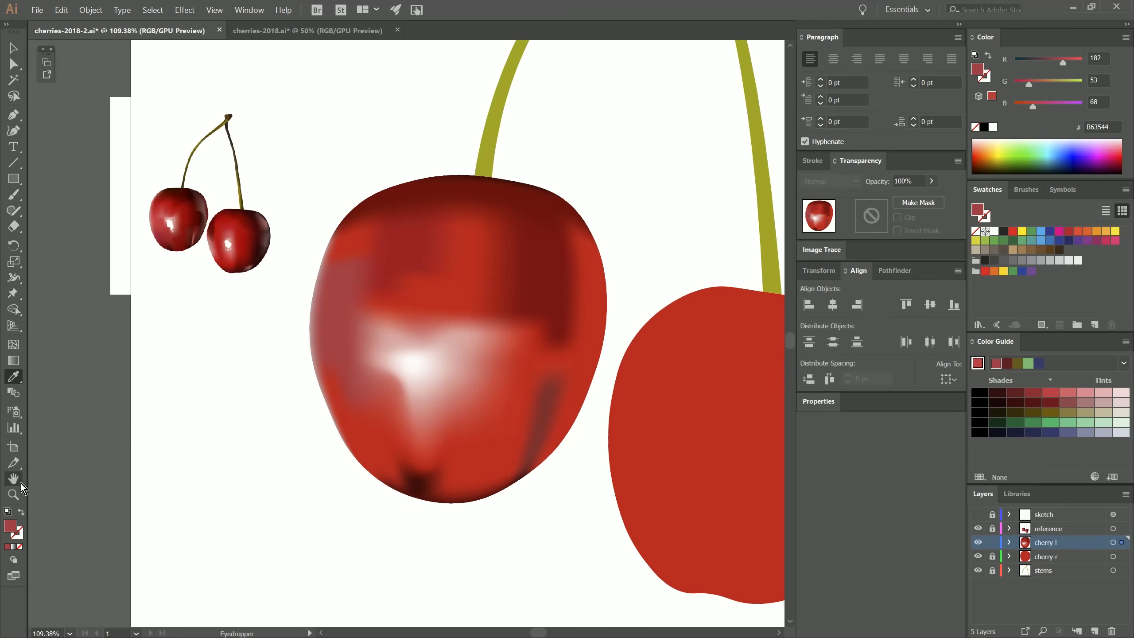
Step: Save the document under the new file name cherries-2018-3 in Adobe Illustrator format
left_click(14, 495)
left_click_drag(536, 388, 292, 487)
left_click_drag(520, 402, 630, 375)
left_click_drag(590, 410, 431, 411)
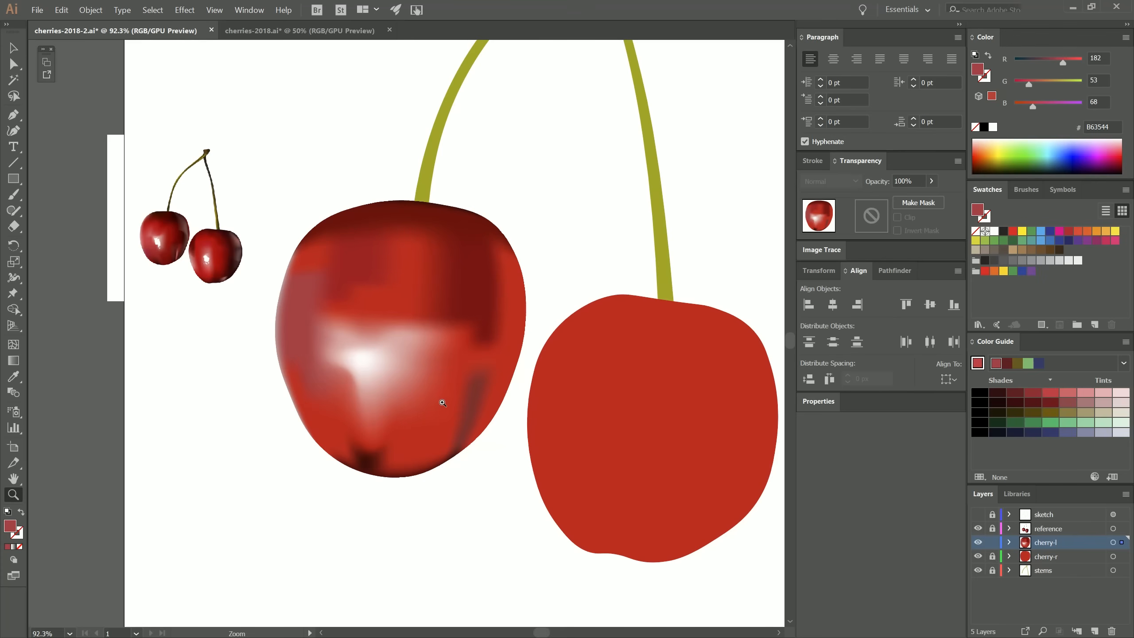
scroll(439, 414, "right", 2)
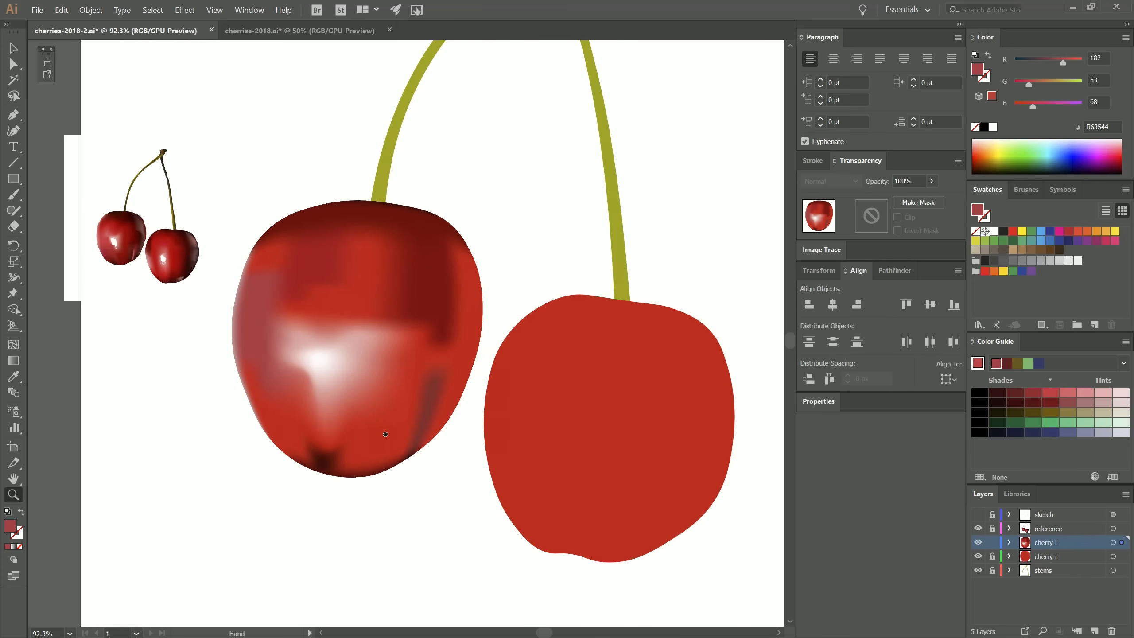
left_click(37, 12)
left_click(57, 94)
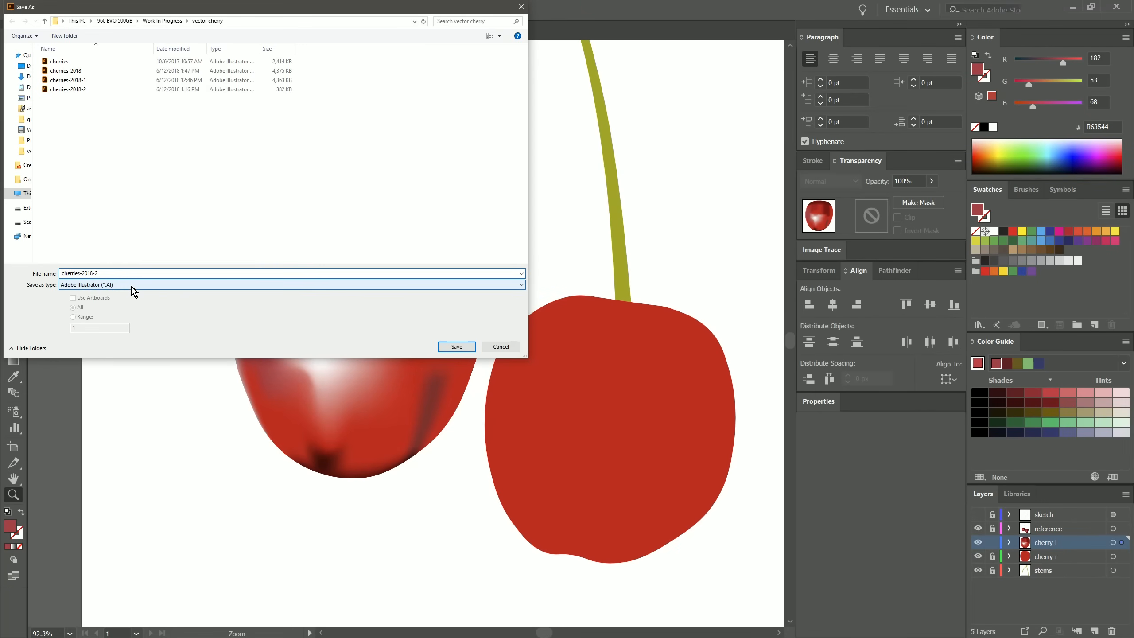
key("BackSpace")
type("3")
key("Return")
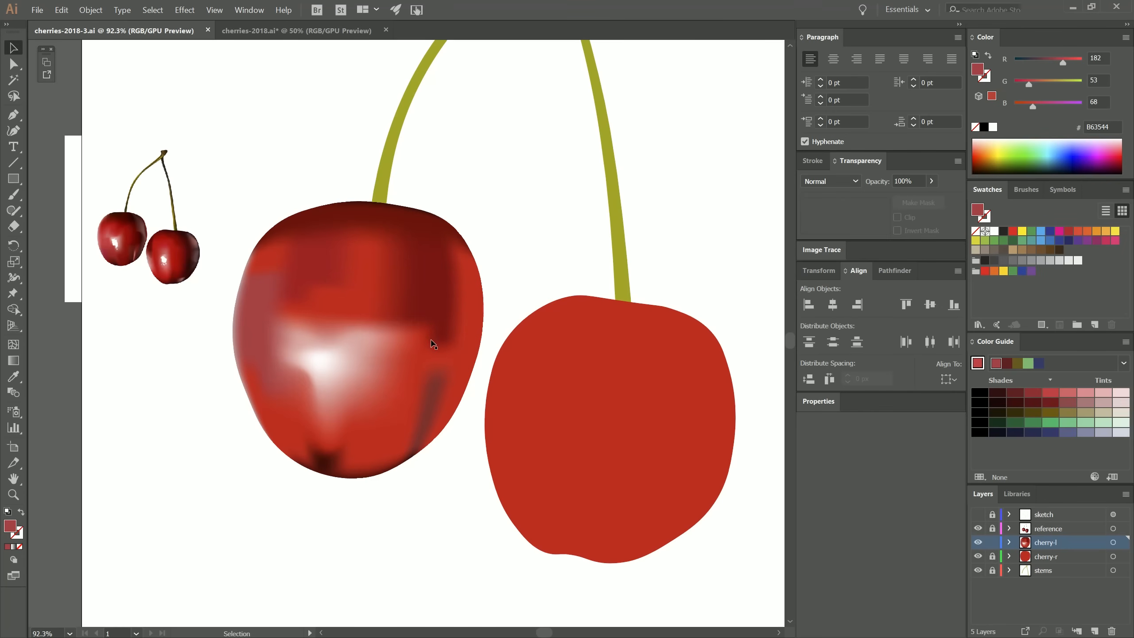
Step: Recolor lassoed mesh points on the left cherry's lower middle and right side with tones sampled from the photo's left cherry
key("q")
left_click_drag(402, 380, 404, 454)
key("i")
left_click(140, 251)
key("q")
left_click_drag(471, 344, 440, 250)
key("i")
left_click(144, 244)
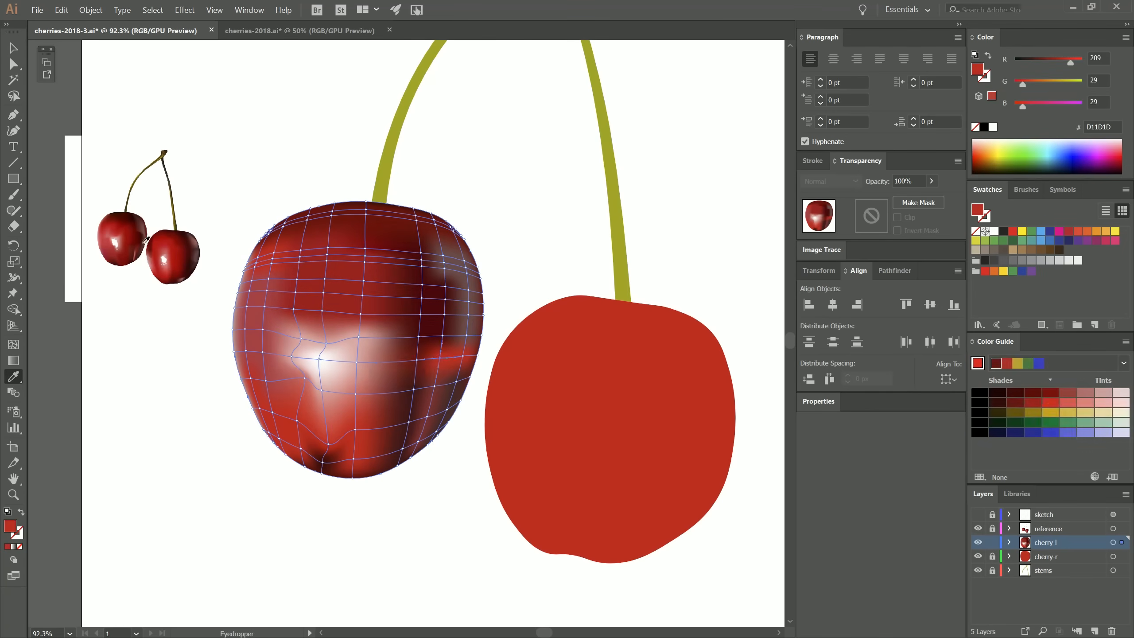
Step: Add mesh points around the left cherry's white highlight to refine its bright core and lower streak
scroll(116, 267, "up", 3)
key("u")
left_click(436, 401)
left_click(418, 397)
left_click(406, 434)
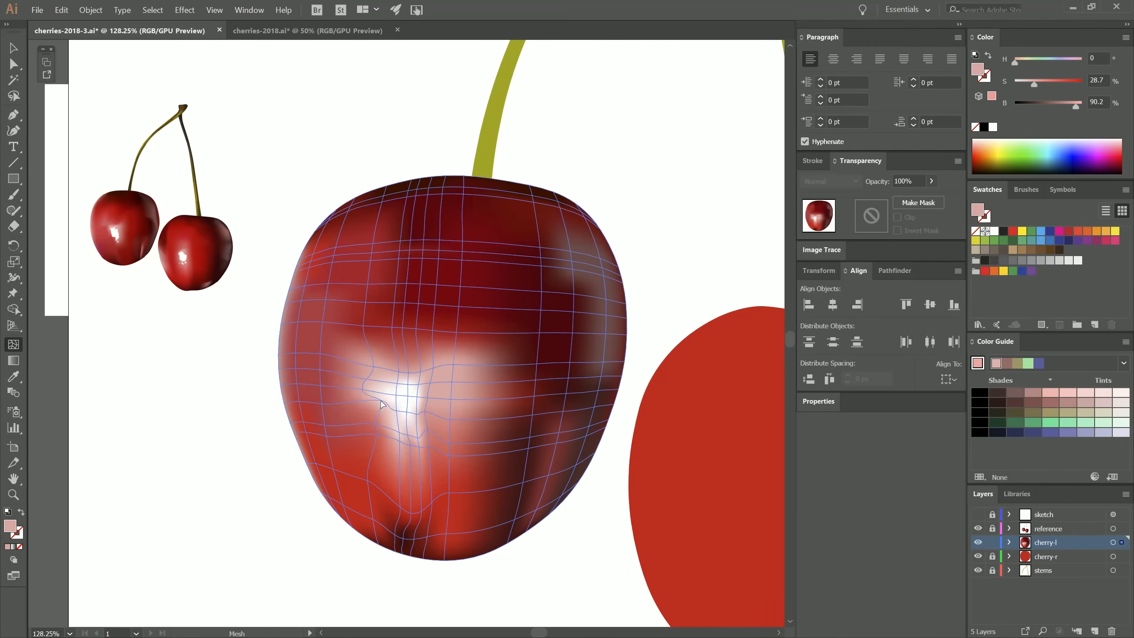
Step: Add a mesh point beside the highlight's upper right, and shift a mesh point near the cherry's top to bend the shading
scroll(382, 404, "down", 2)
key("q")
key("u")
left_click(475, 330)
left_click_drag(404, 245, 411, 238)
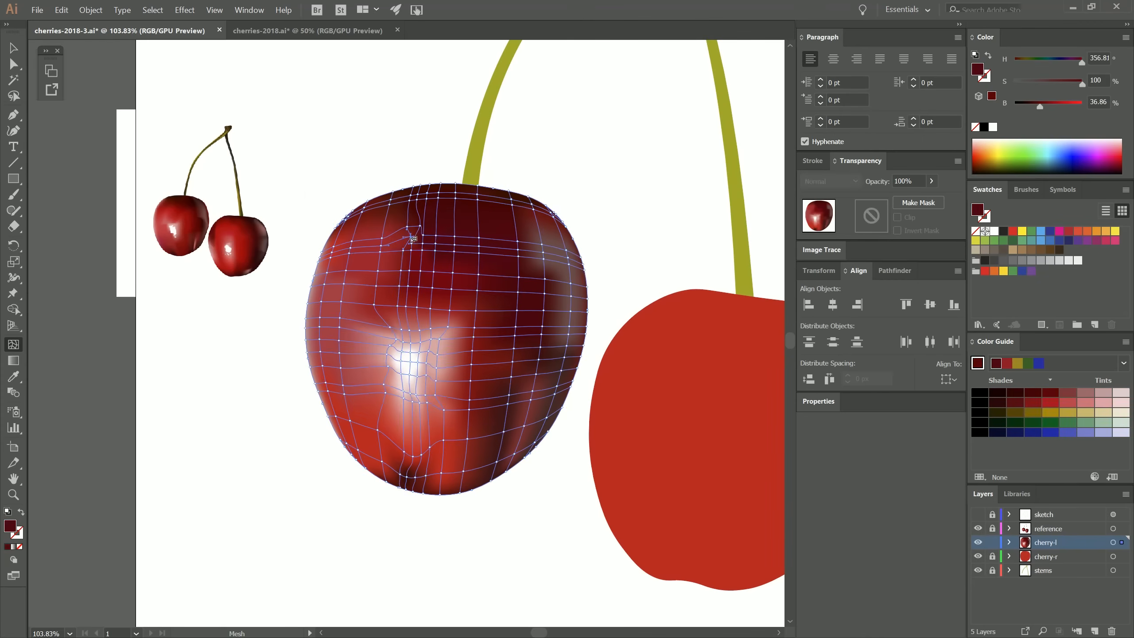
Step: Color the mesh points on the left cherry's lower left edge dark crimson sampled from the photo, and hide the selection edges
key("i")
key("ctrl+1")
key("q")
left_click_drag(308, 328, 330, 334)
key("i")
left_click(145, 175)
key("a")
key("ctrl+h")
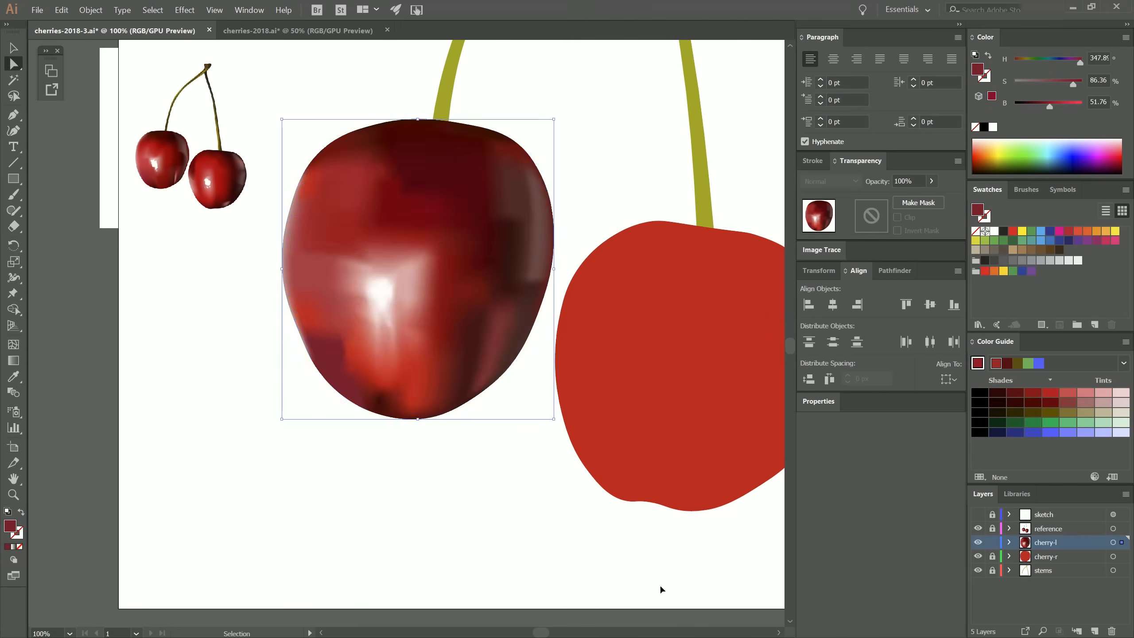
Step: Shift individual mesh points above the highlight, on the right side and along the left edge to make the shading irregular
left_click_drag(387, 239, 390, 255)
left_click_drag(527, 281, 524, 312)
key("ctrl+h")
left_click_drag(300, 214, 310, 215)
left_click_drag(344, 339, 332, 346)
key("ctrl+h")
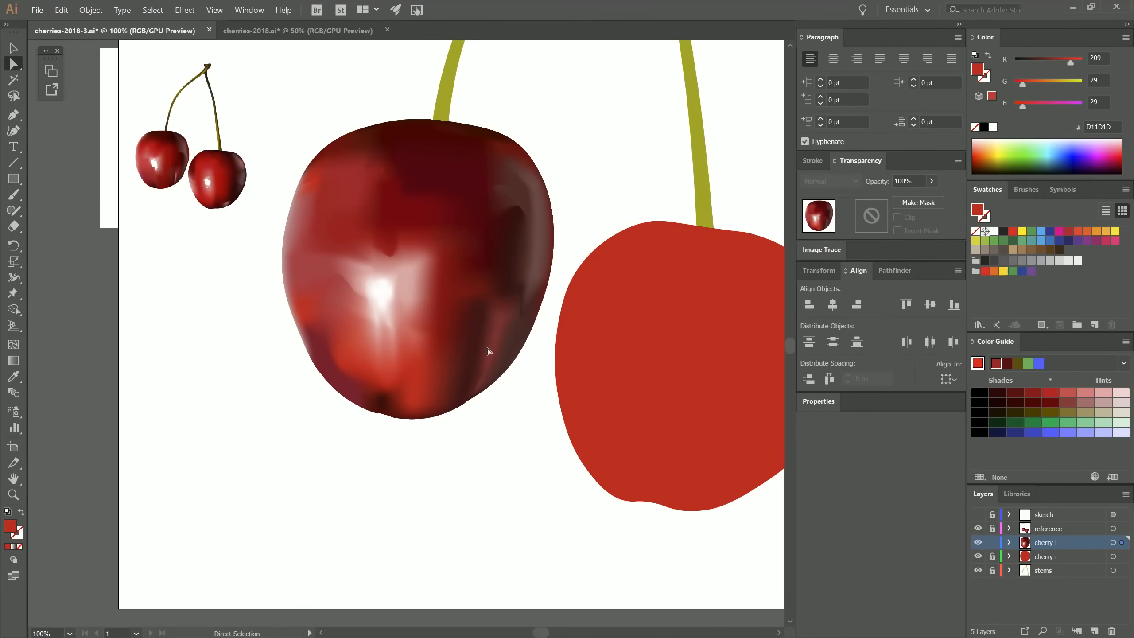
Step: Examine the left cherry's shading at a slightly closer view, including the highlight and the dark right side
left_click(19, 494)
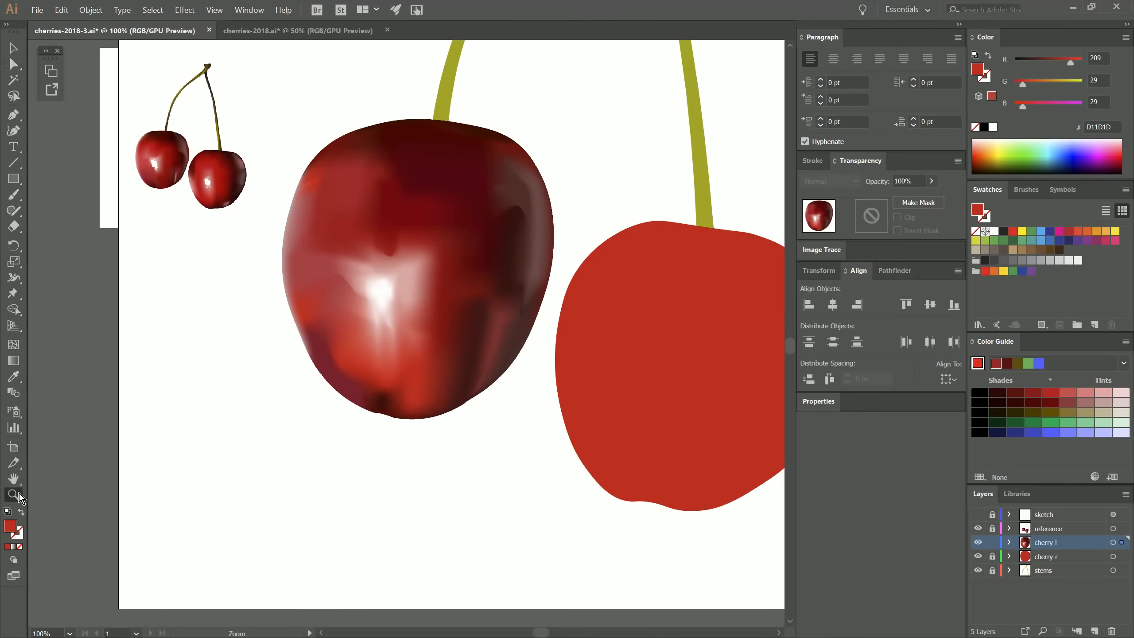
left_click_drag(441, 270, 627, 277)
key("space")
left_click_drag(486, 318, 463, 373)
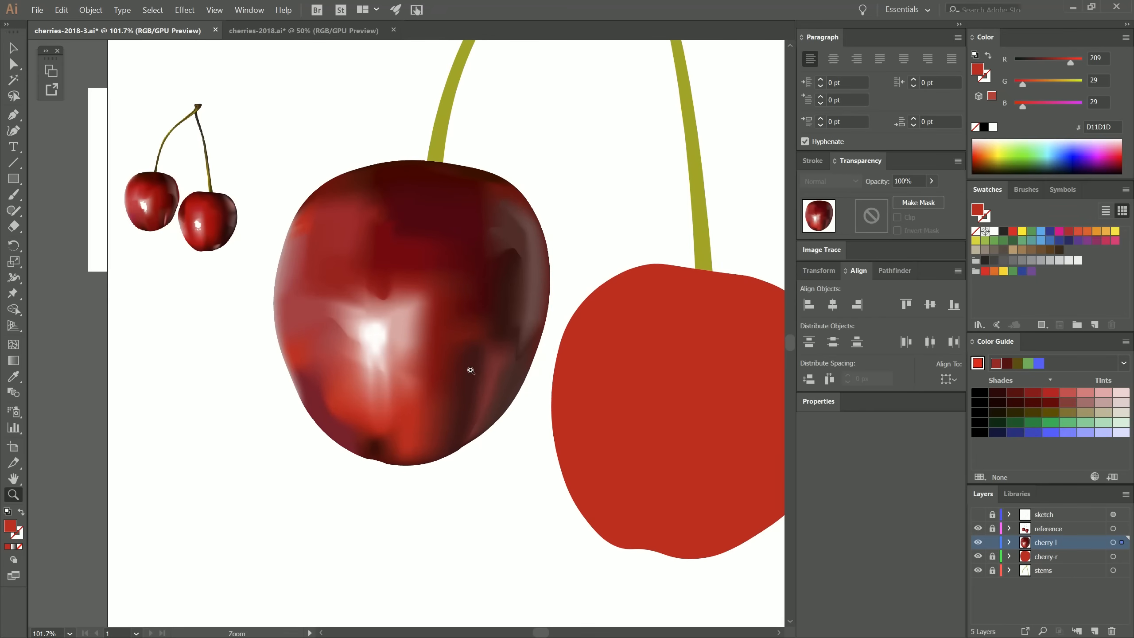
left_click(13, 48)
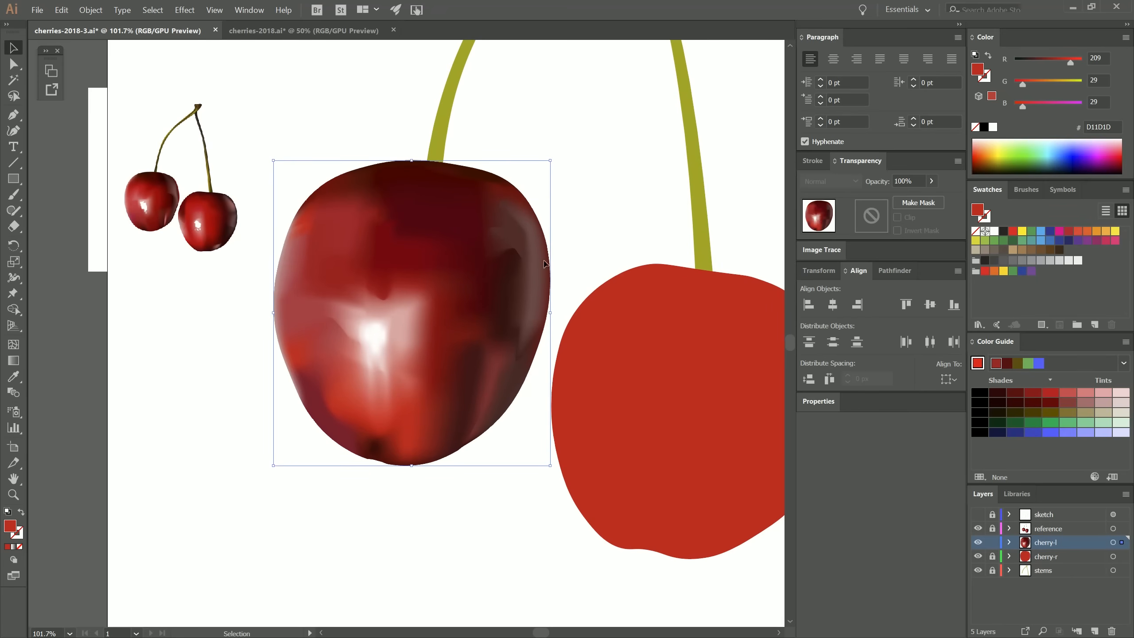
Step: Bring up the Navigator over the artwork and check the left cherry's mesh lines with its selection edges shown and hidden
left_click(249, 10)
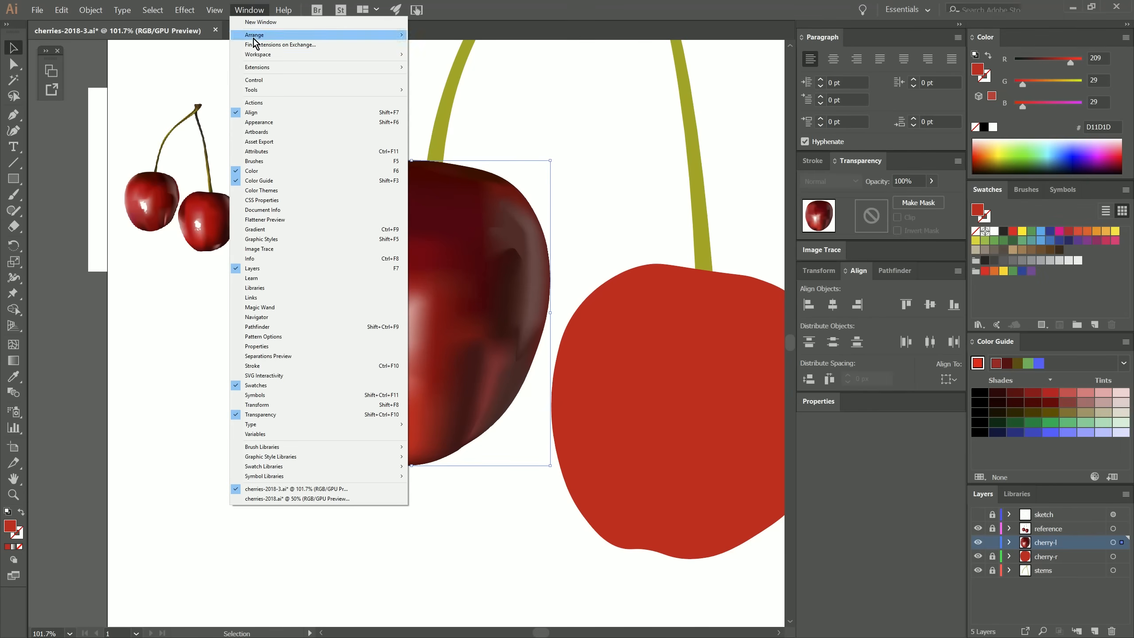
left_click(262, 318)
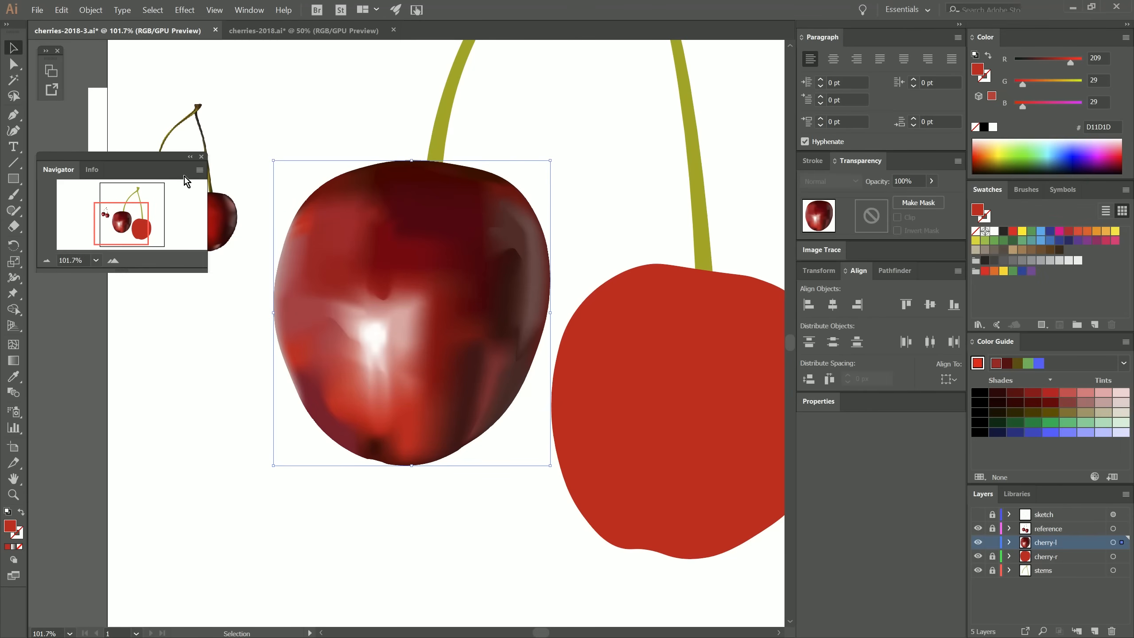
left_click_drag(160, 158, 676, 76)
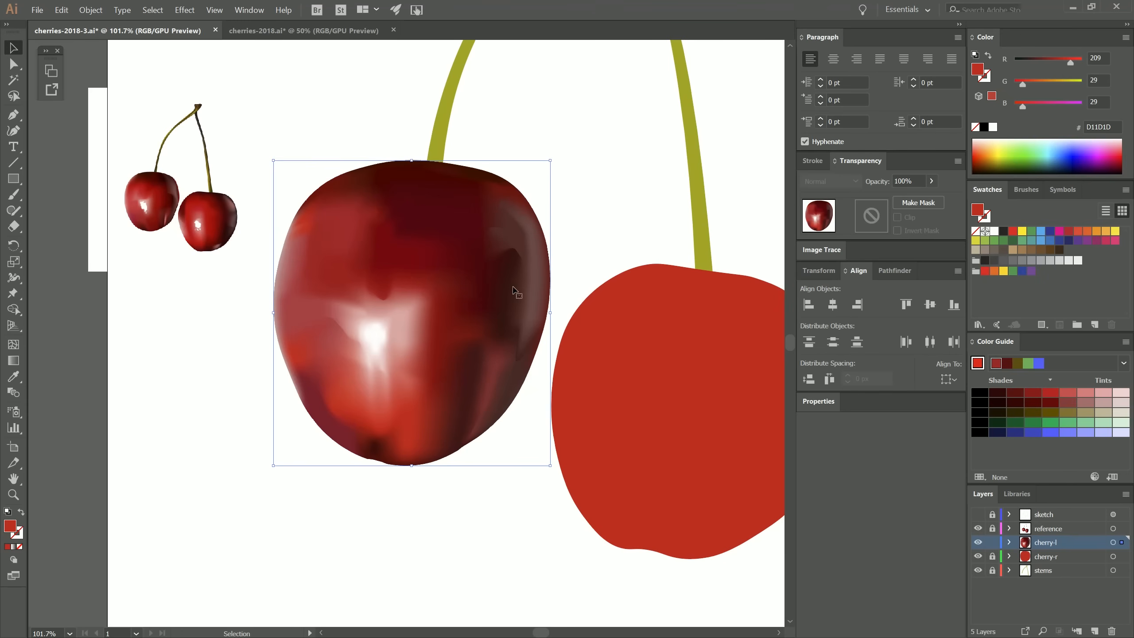
key("u")
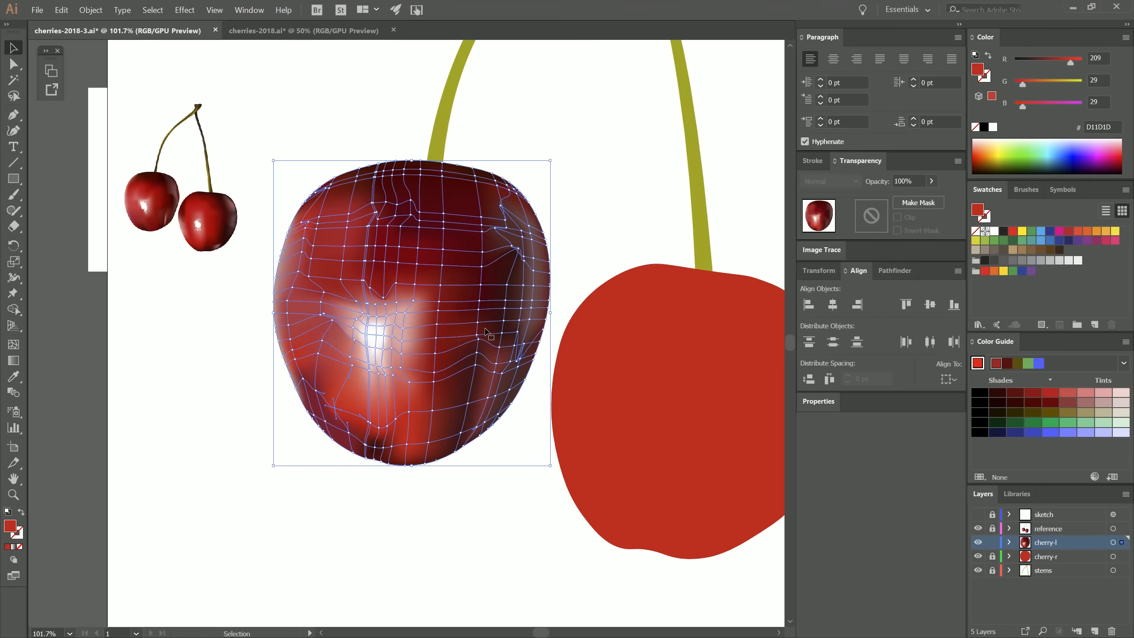
key("ctrl+h")
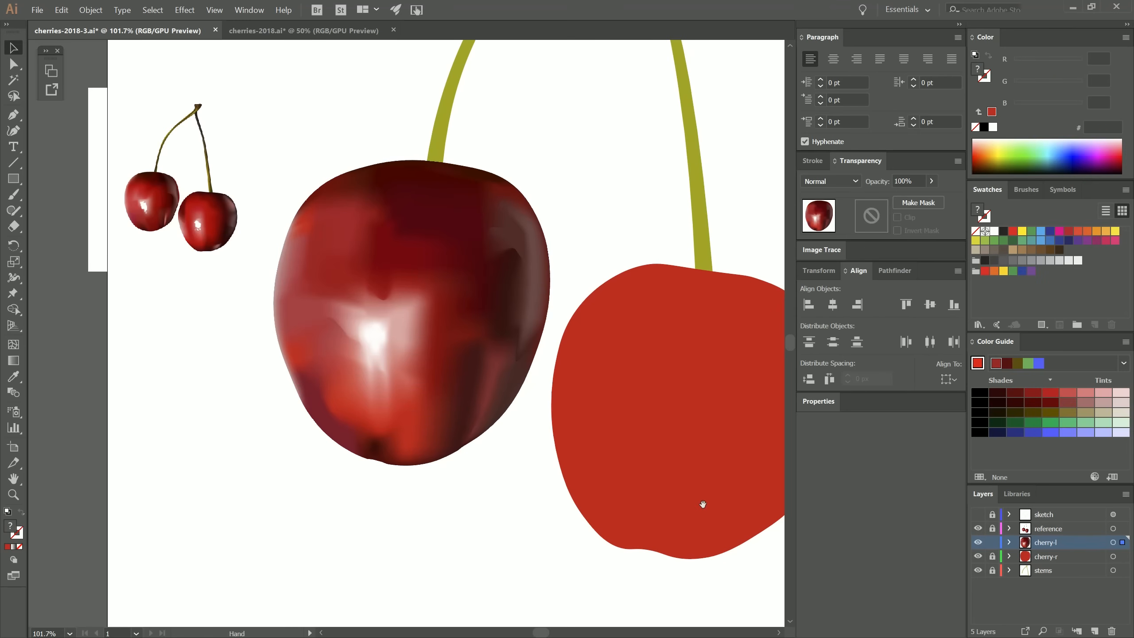
Step: Unlock the reference layer and move the cherry photo to the empty area right of the right cherry's stem
left_click_drag(701, 504, 575, 484)
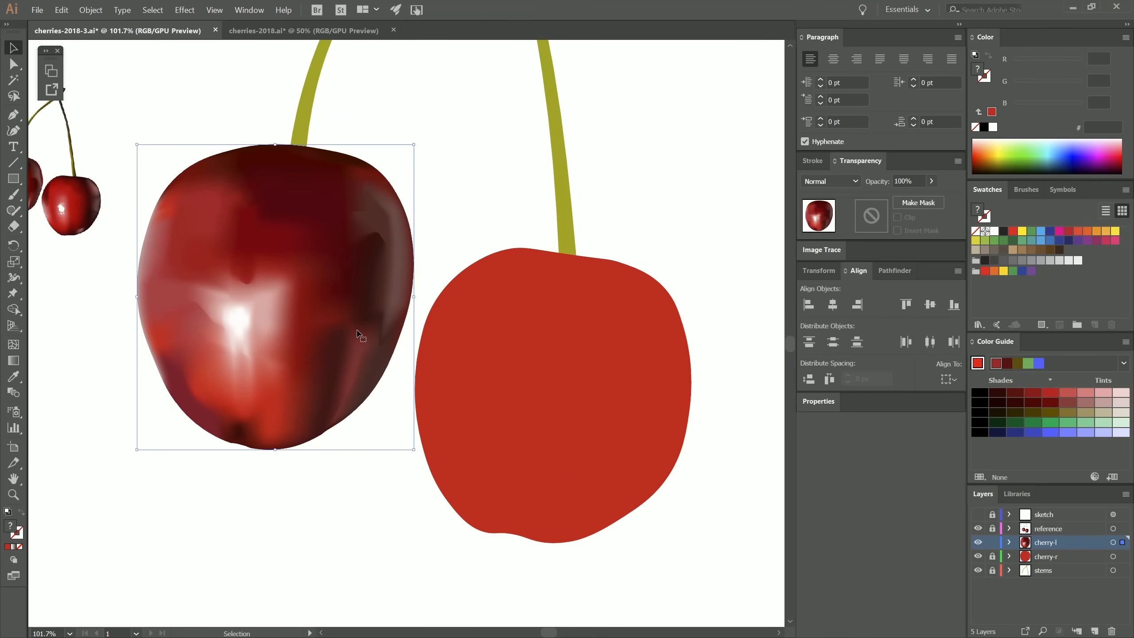
left_click(993, 528)
left_click_drag(76, 198, 726, 175)
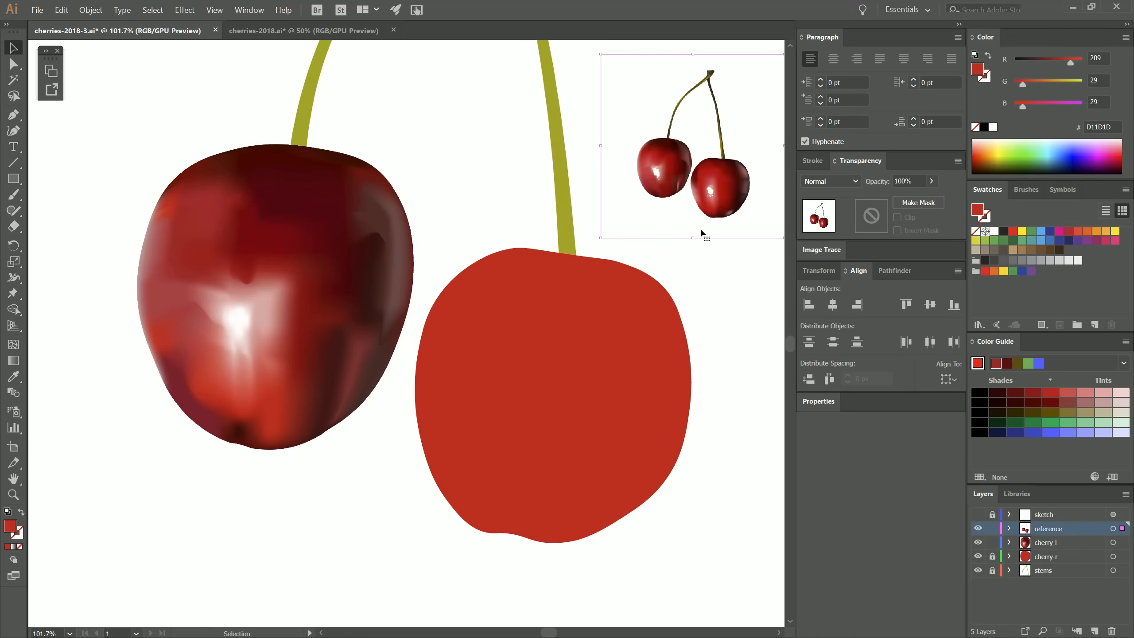
left_click_drag(701, 268, 607, 300)
Step: Lock the cherry-l layer, unlock cherry-r, and select the right cherry with the Mesh tool and its edges shown
left_click(992, 542)
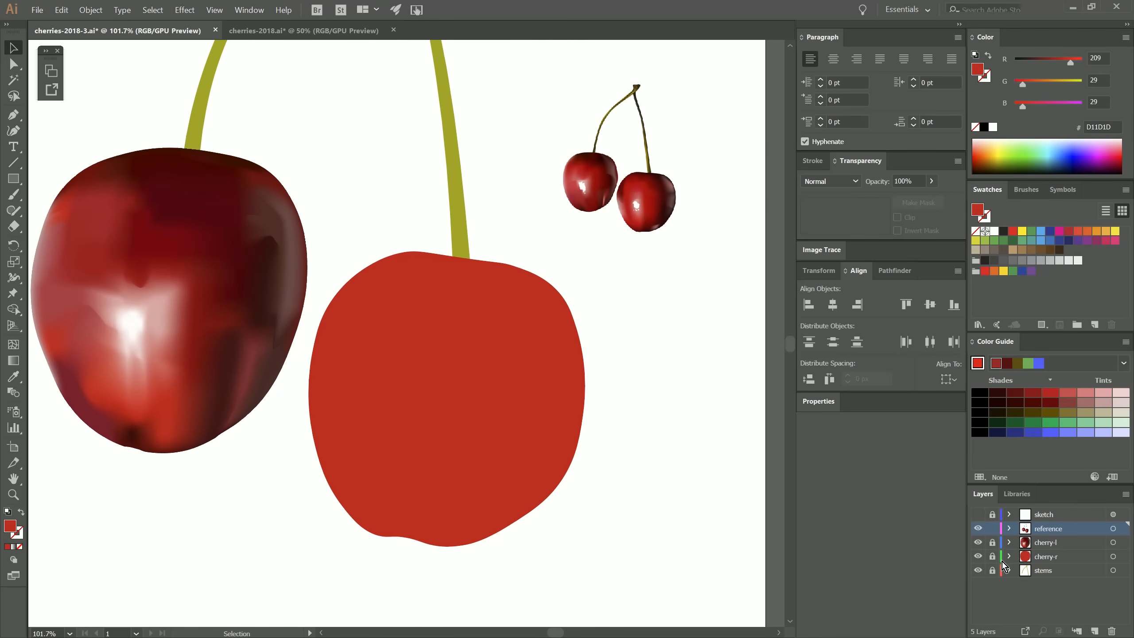
left_click(992, 556)
left_click(1114, 556)
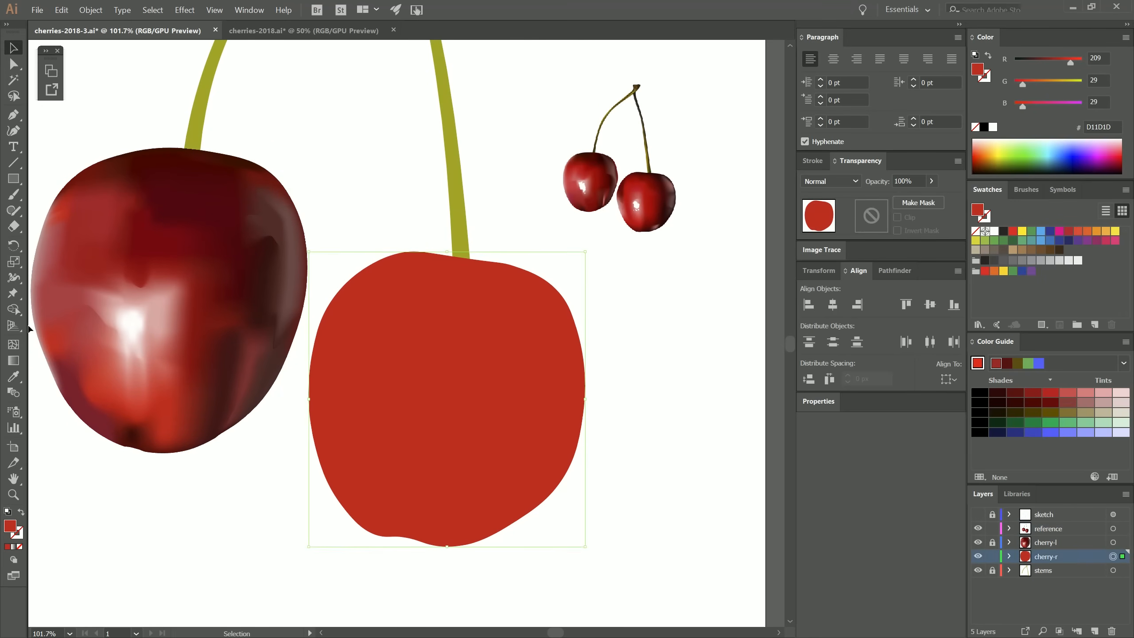
left_click(13, 345)
key("ctrl+h")
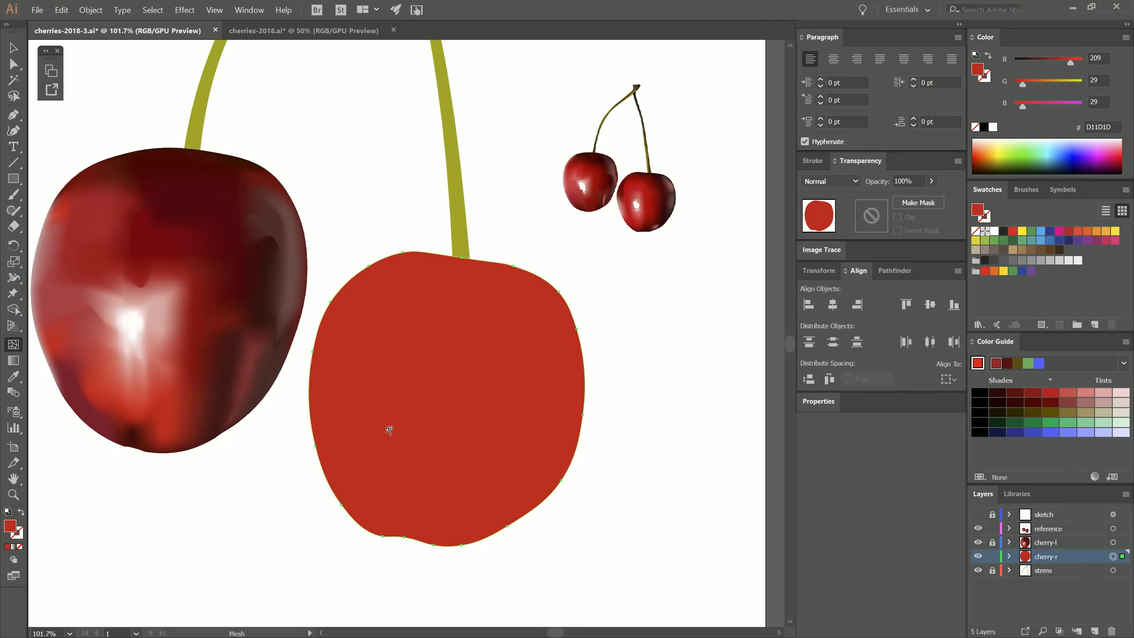
Step: Add a cluster of mesh points in the right cherry's lower left area, framing the place of the highlight
left_click(391, 431)
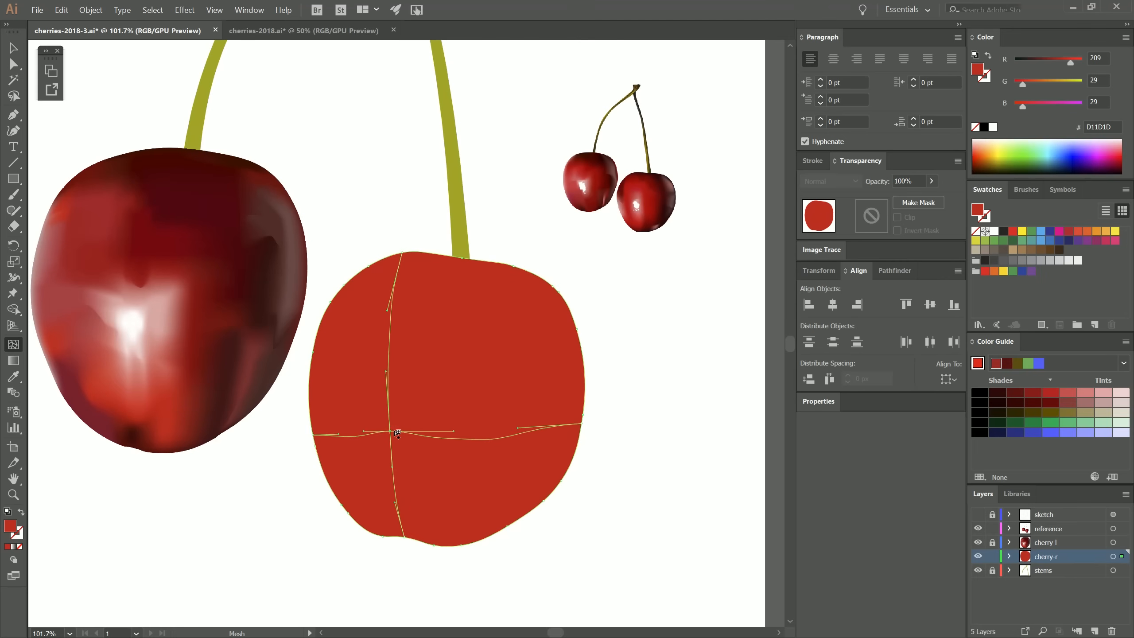
left_click(395, 403)
left_click(398, 459)
left_click(361, 433)
left_click(424, 433)
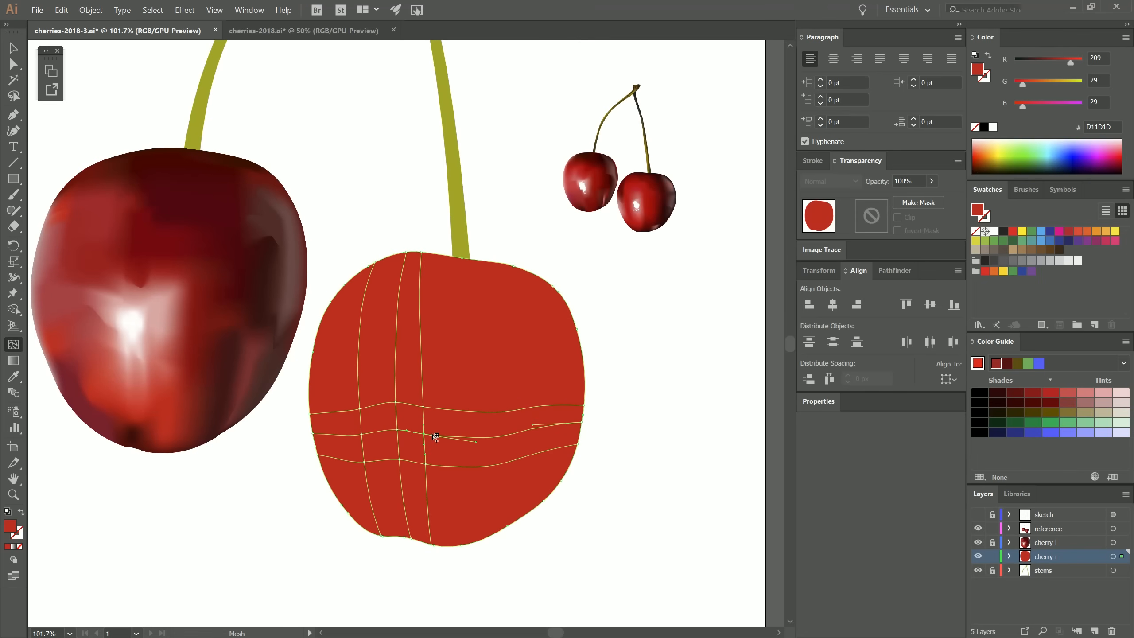
Step: Add mesh points near the right cherry's right side, top, bottom and left edge to extend the mesh grid
left_click(515, 409)
left_click(513, 308)
left_click(464, 514)
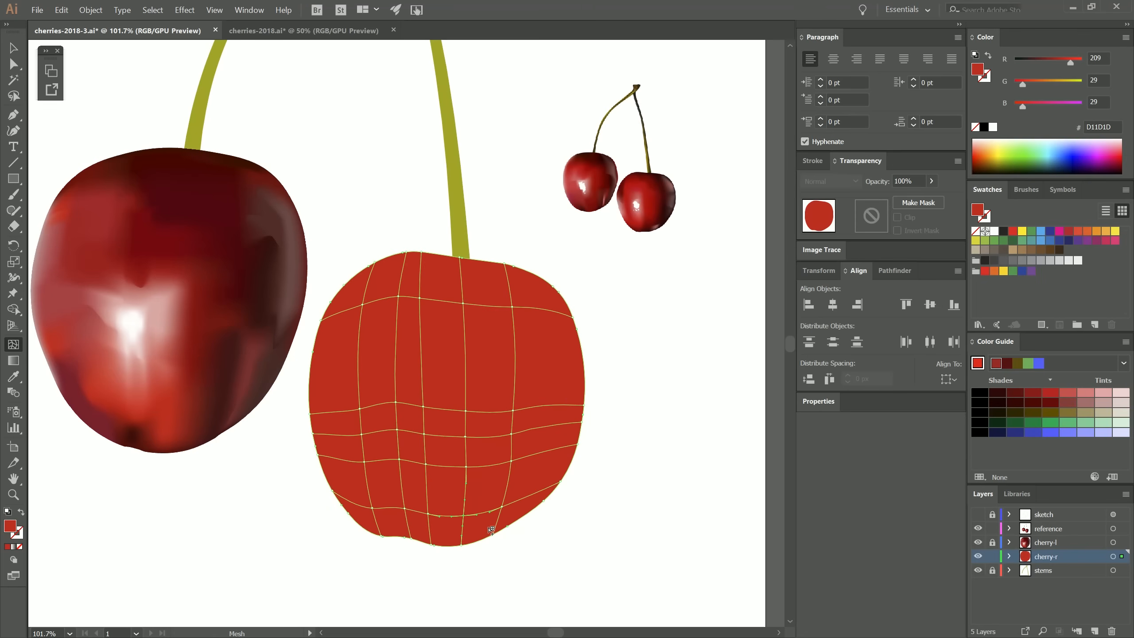
left_click(340, 364)
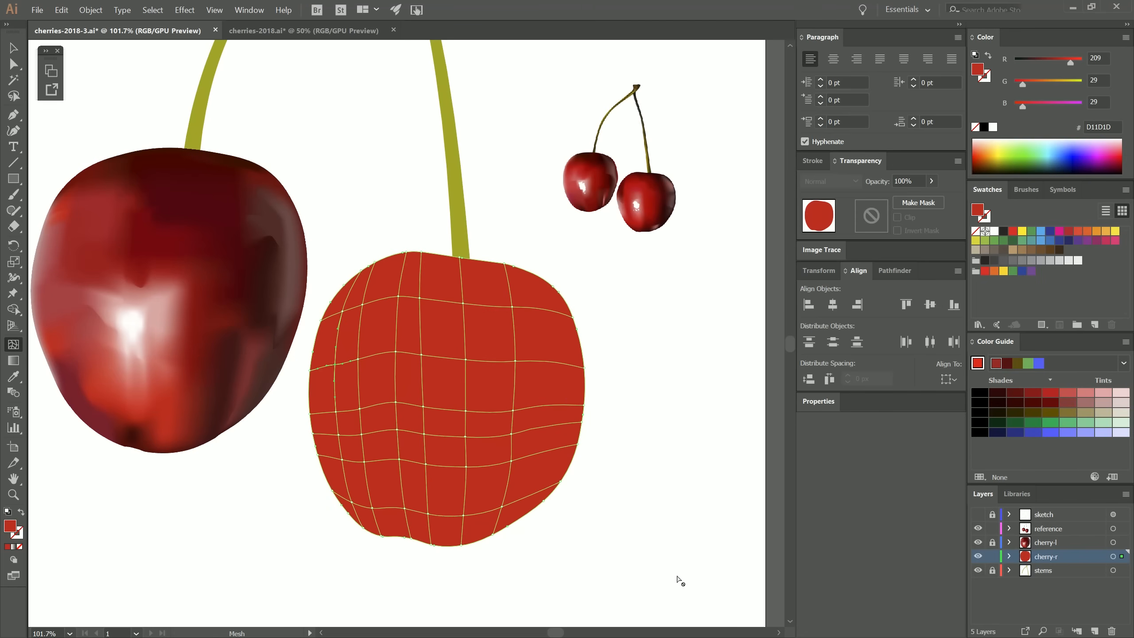
Step: Lasso the mesh points along the right cherry's upper right edge and color them with a color sampled from the photo
key("q")
mouse_move(505, 254)
left_mouse_down()
mouse_move(370, 238)
mouse_move(311, 310)
mouse_move(295, 442)
mouse_move(604, 327)
left_mouse_up()
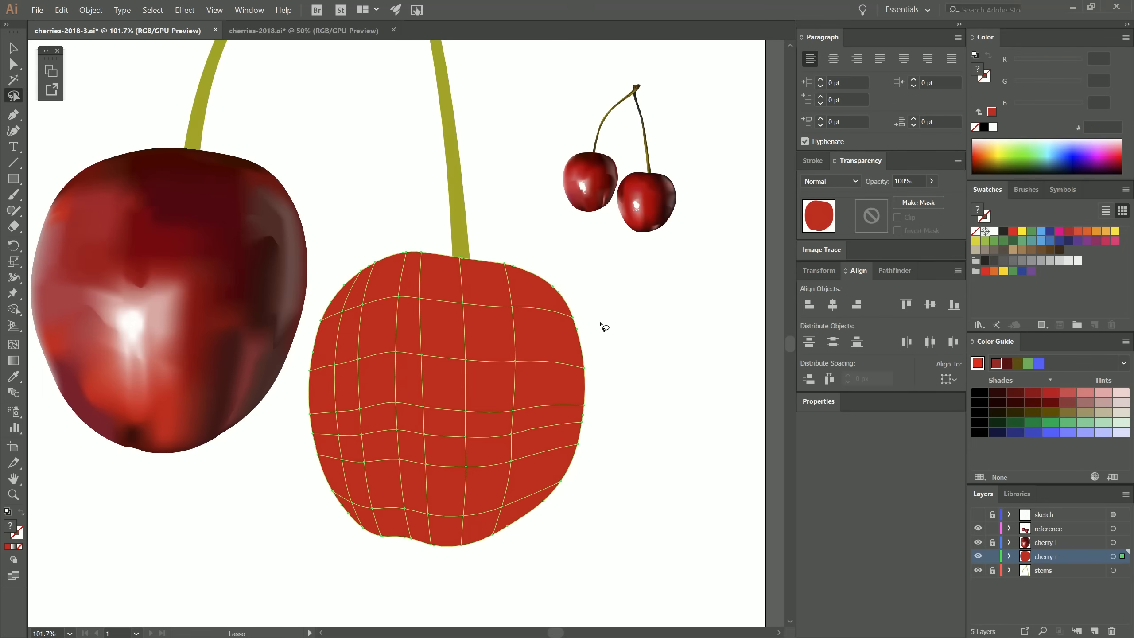
key("i")
left_click(651, 192)
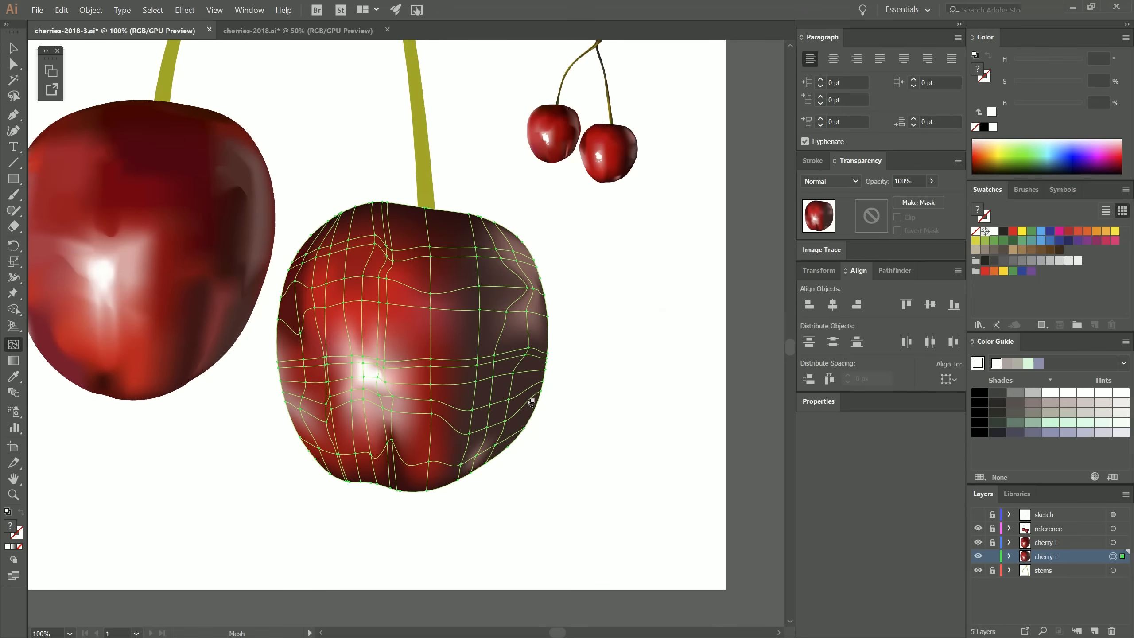
Step: Try deleting a mesh point in the right cherry's highlight, undo it, and delete the mesh point above and right of the highlight
key("alt")
left_click(371, 372, "alt")
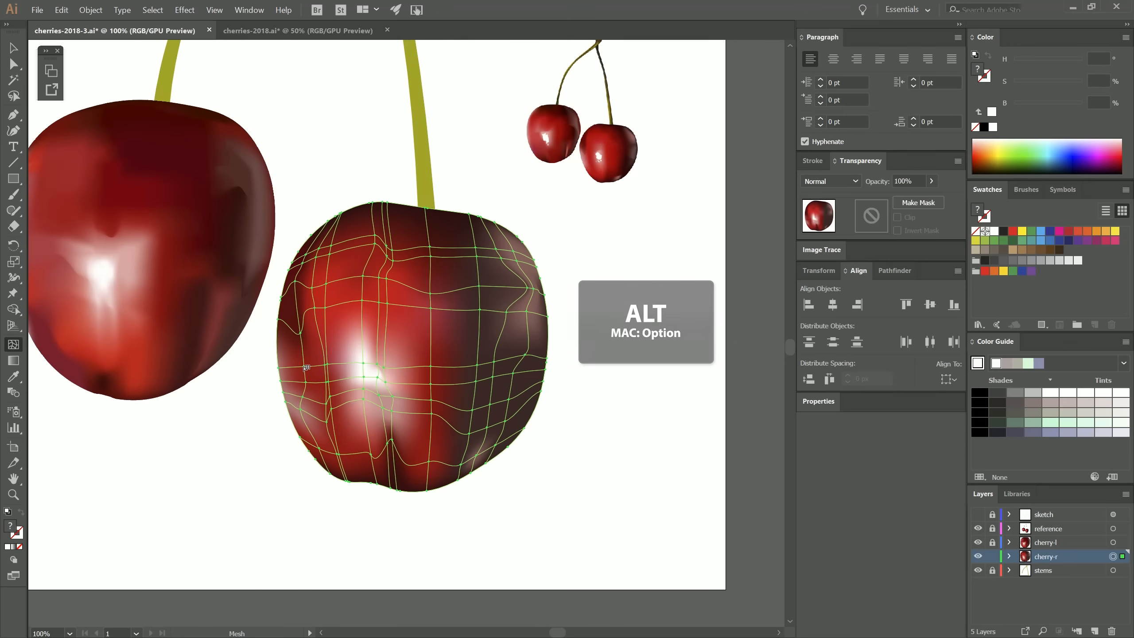
key("ctrl+z")
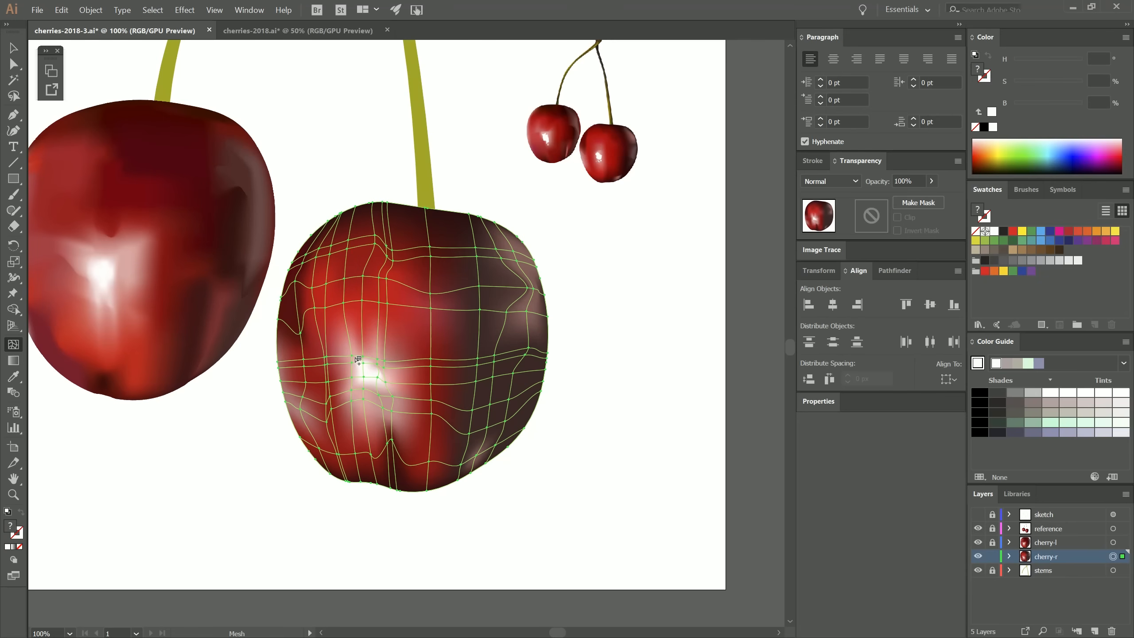
left_click(432, 296, "alt")
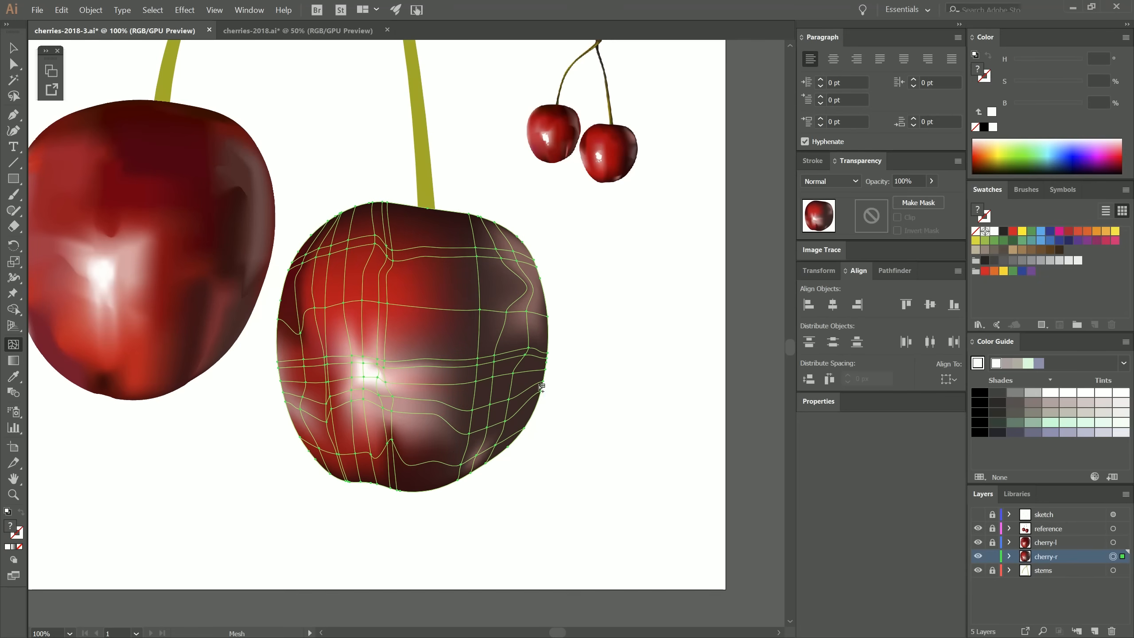
left_click_drag(399, 407, 524, 448)
Step: Unlock the cherry-l layer, select the left cherry's mesh, and delete a mesh point near its upper right edge
left_click(992, 543)
left_click(1114, 542)
left_click_drag(422, 450, 590, 509)
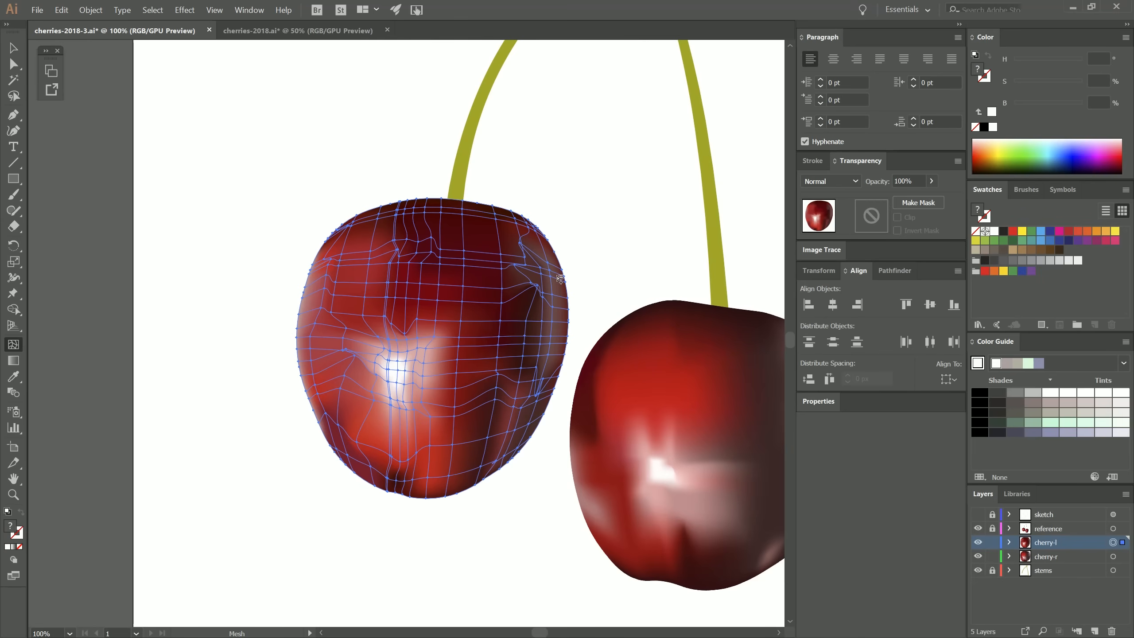
left_click(539, 287, "alt")
key("ctrl+h")
key("ctrl+h")
key("ctrl+h")
key("ctrl+h")
Step: Delete surplus mesh points around the left cherry's white highlight and deselect the mesh
left_click(412, 372, "ctrl")
left_click(413, 372, "alt")
left_click(405, 370, "ctrl")
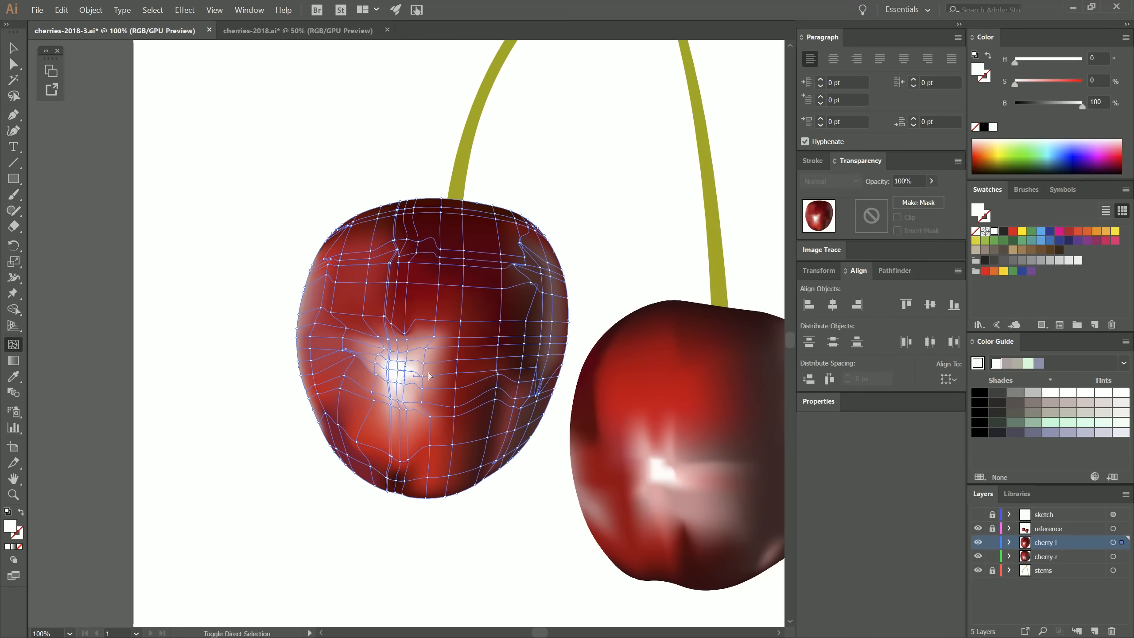
left_click(423, 364, "alt")
left_click(396, 383, "ctrl")
left_click(656, 600, "ctrl")
left_click_drag(656, 600, 461, 564)
Step: Lock the cherry-r layer, and duplicate the cherry-l layer under the name "cherry-l shadow"
left_click(1114, 556)
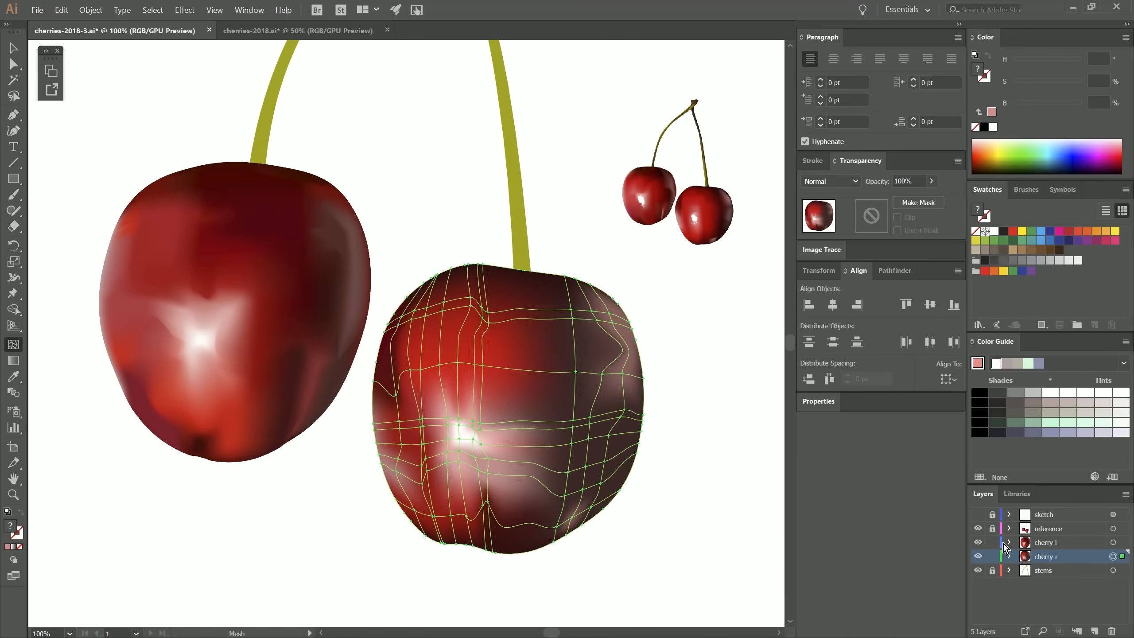
left_click(725, 552, "ctrl")
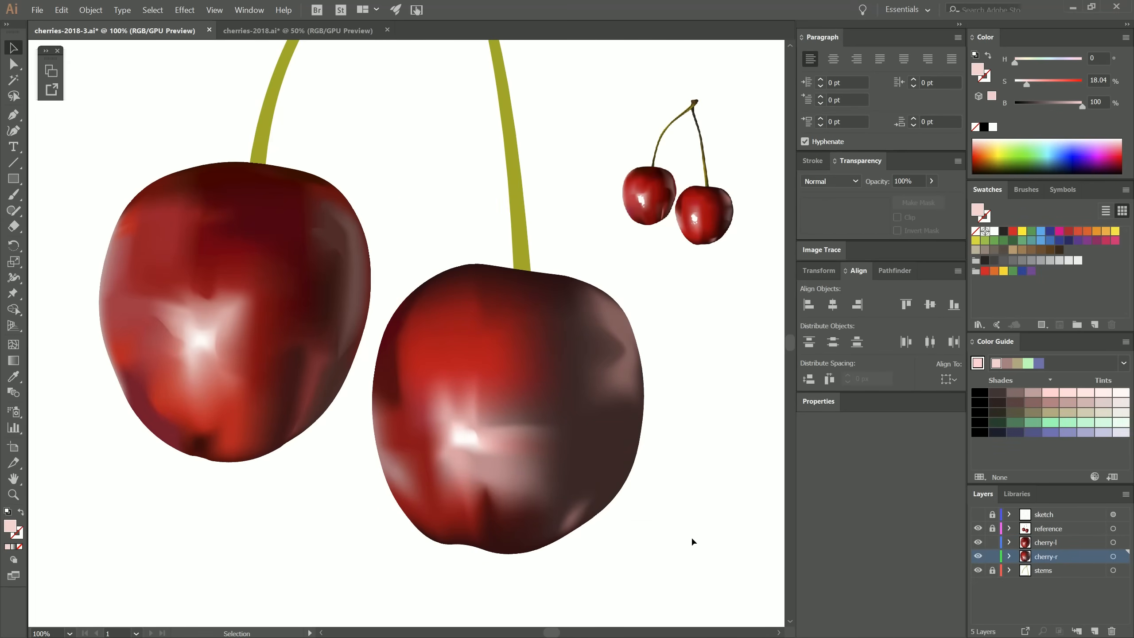
left_click(993, 556)
left_click(1113, 543)
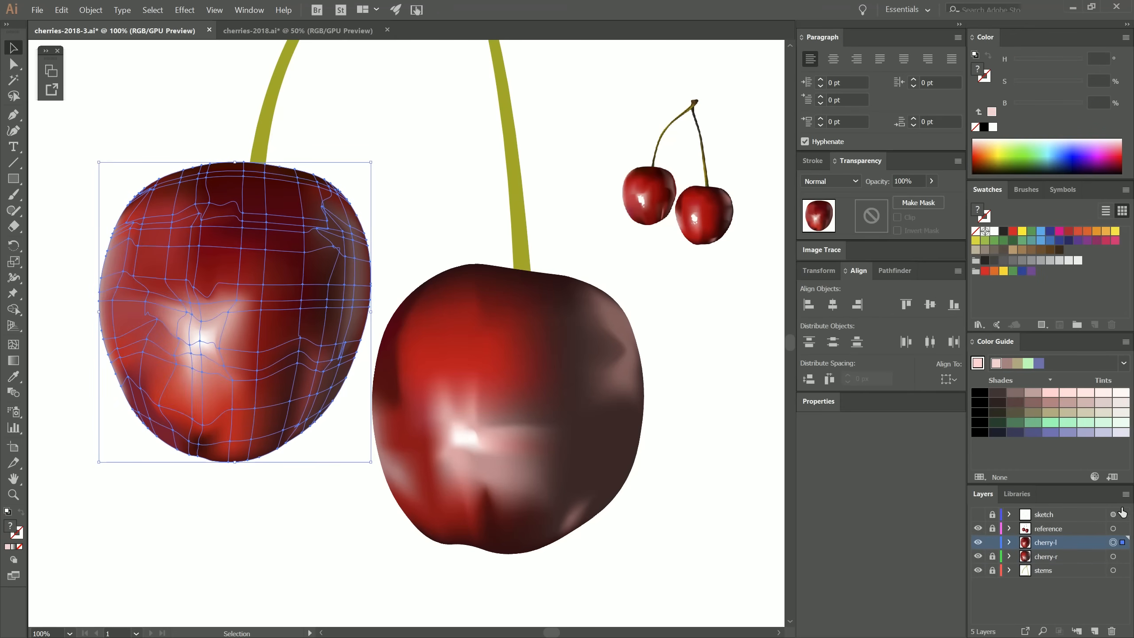
left_click(1126, 494)
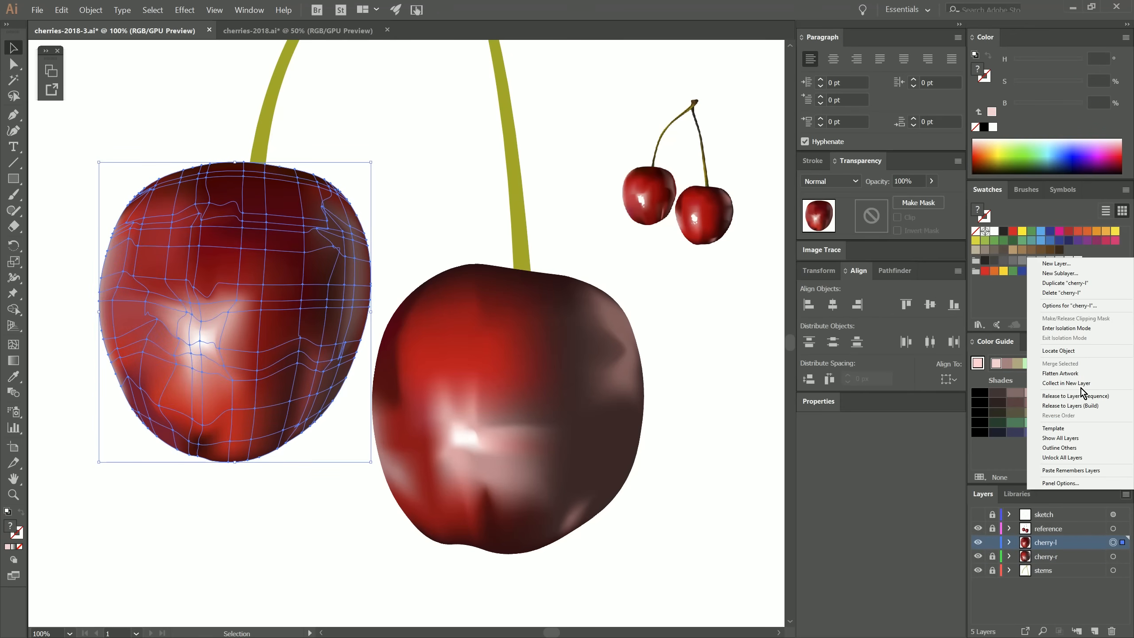
left_click(1072, 282)
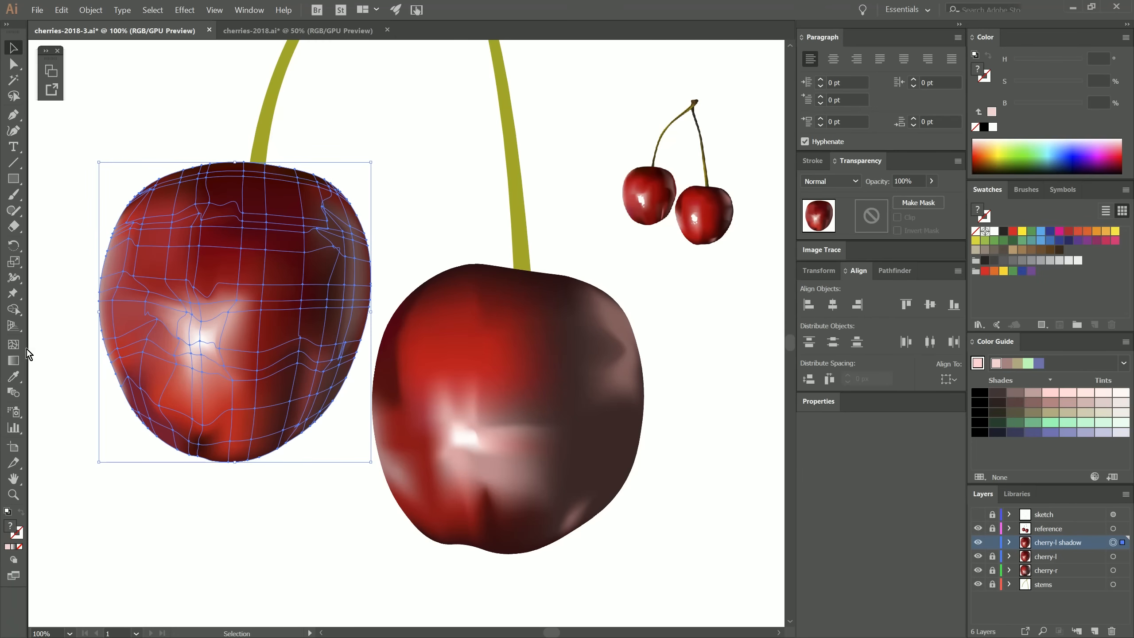
Step: Delete the inner mesh points of the cherry-l shadow copy until only a plain dark red gradient within the outline is left
left_click(13, 344)
left_click(262, 258, "alt")
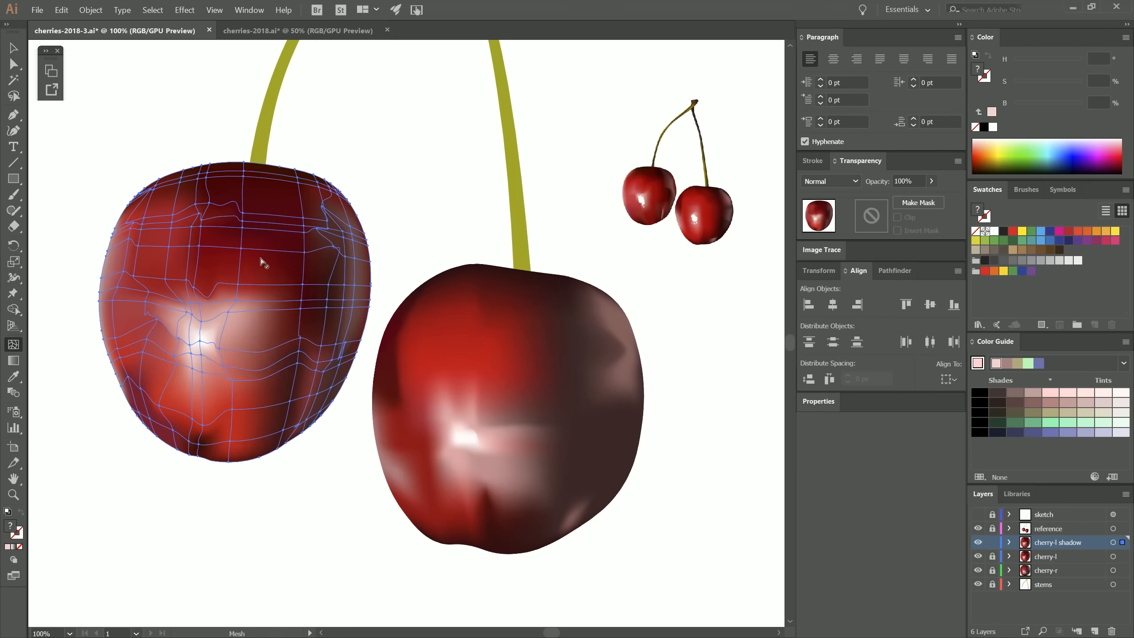
left_click(241, 252, "alt")
left_click(230, 248, "alt")
left_click(232, 227, "alt")
left_click(234, 217, "alt")
left_click(207, 209, "alt")
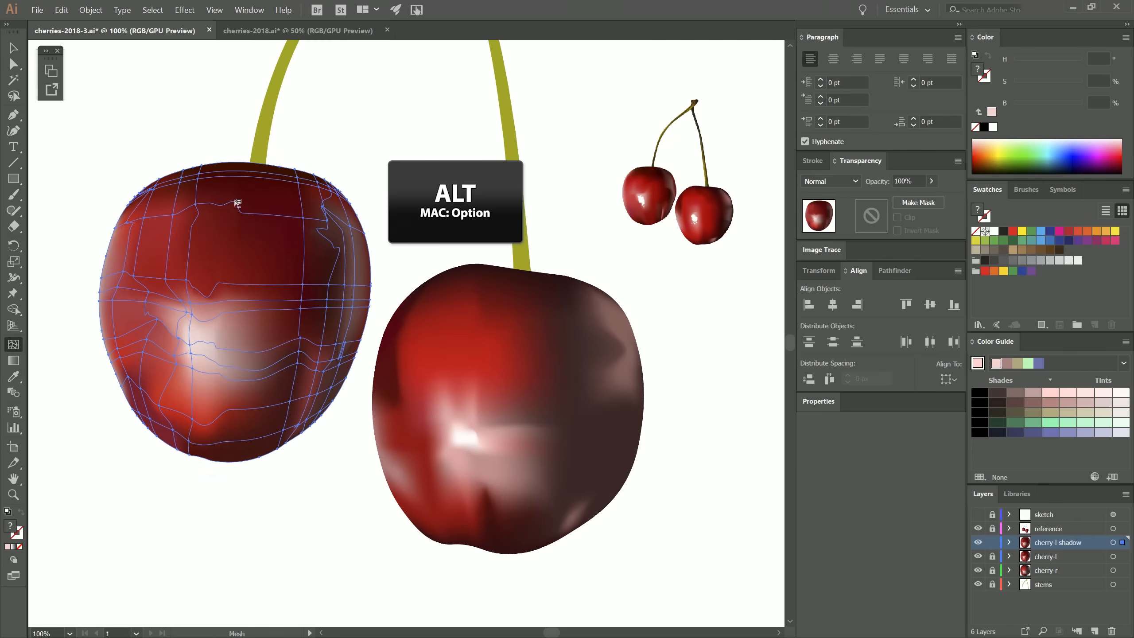
left_click(236, 202, "alt")
left_click(196, 202, "alt")
left_click(175, 202, "alt")
left_click(183, 182, "alt")
left_click(187, 177, "alt")
left_click(148, 213, "alt")
left_click(172, 337, "alt")
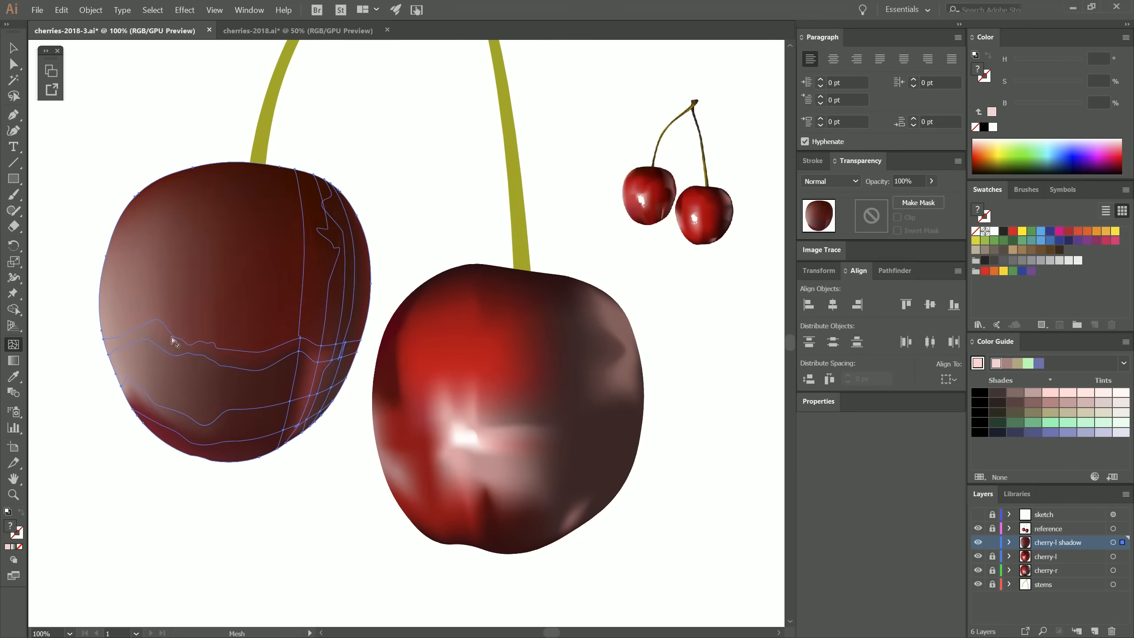
left_click(316, 370, "alt")
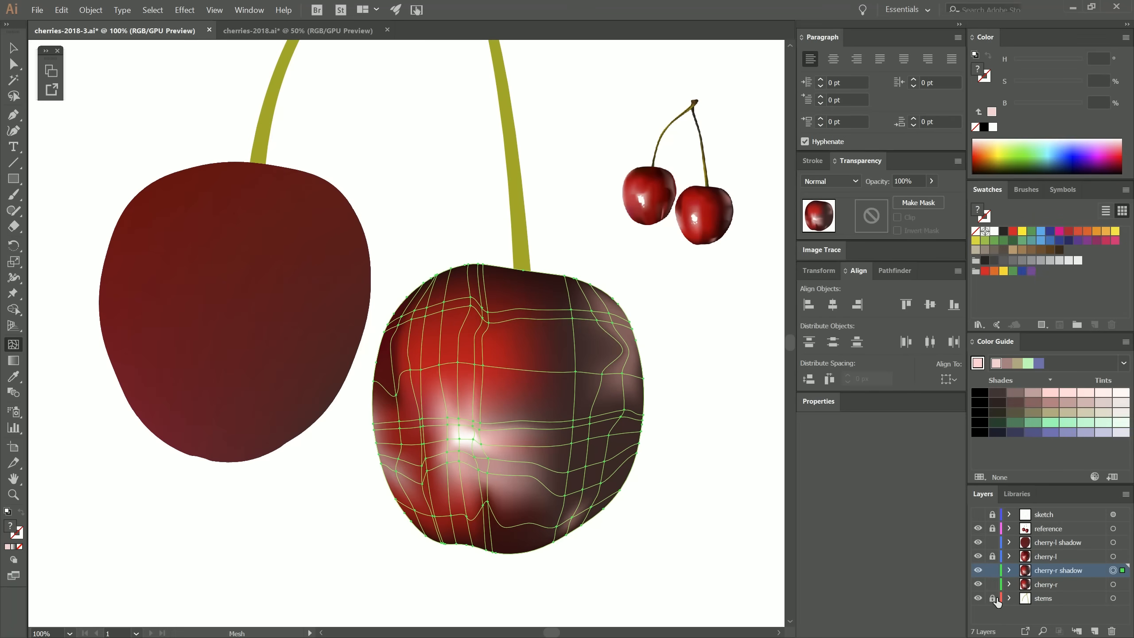
Step: Lock the cherry-r layer and expand the cherry-r shadow and cherry-l shadow layers to list their meshes
left_click(992, 584)
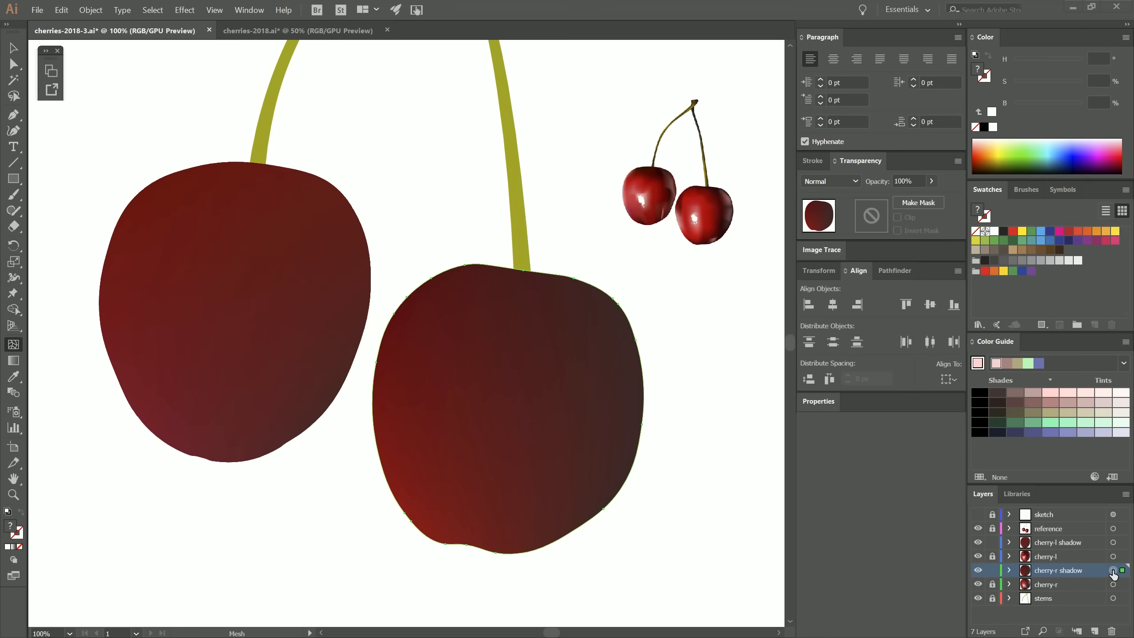
left_click(1010, 571)
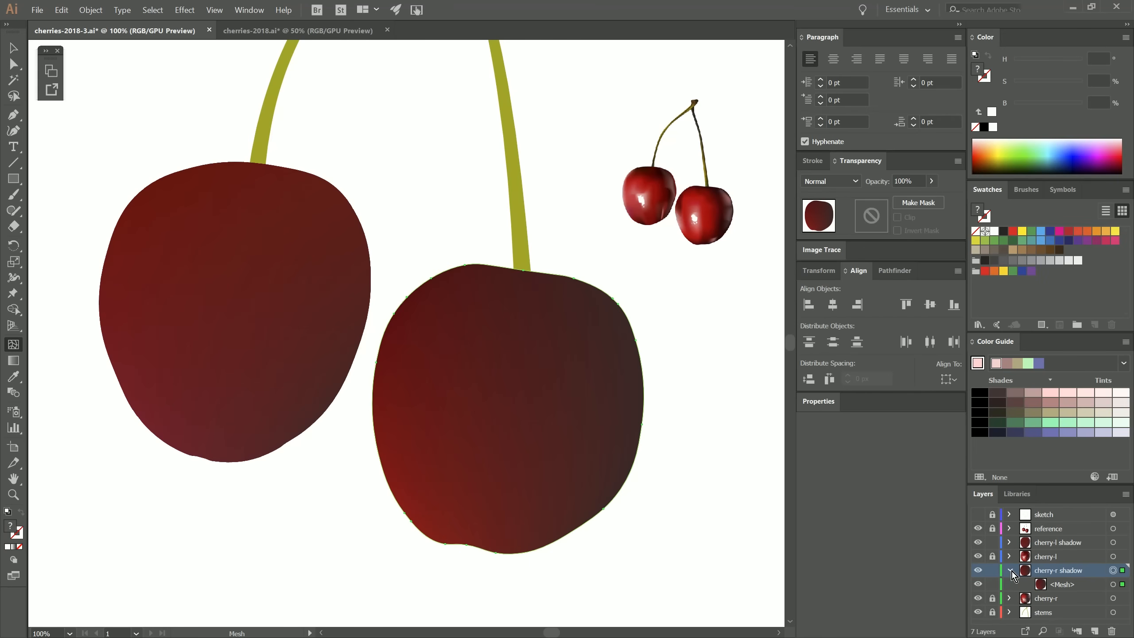
left_click(1009, 543)
scroll(1130, 565, "down", 1)
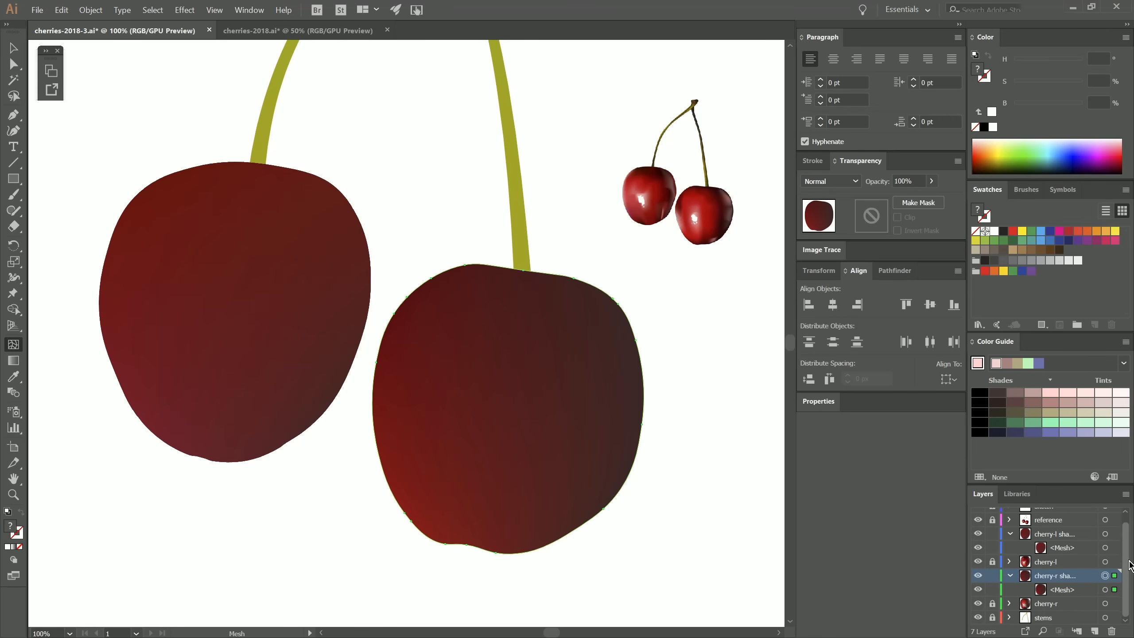
Step: Duplicate the mesh in place inside the cherry-r shadow layer and lock the lower of the two meshes
left_click(1106, 589)
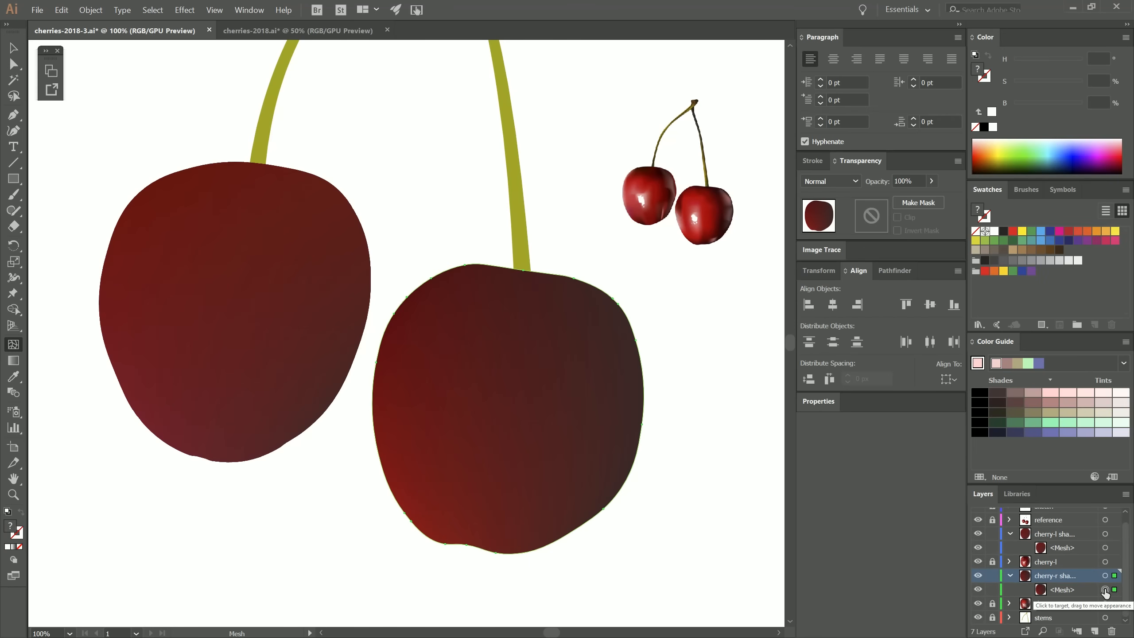
left_click(62, 9)
left_click(85, 93)
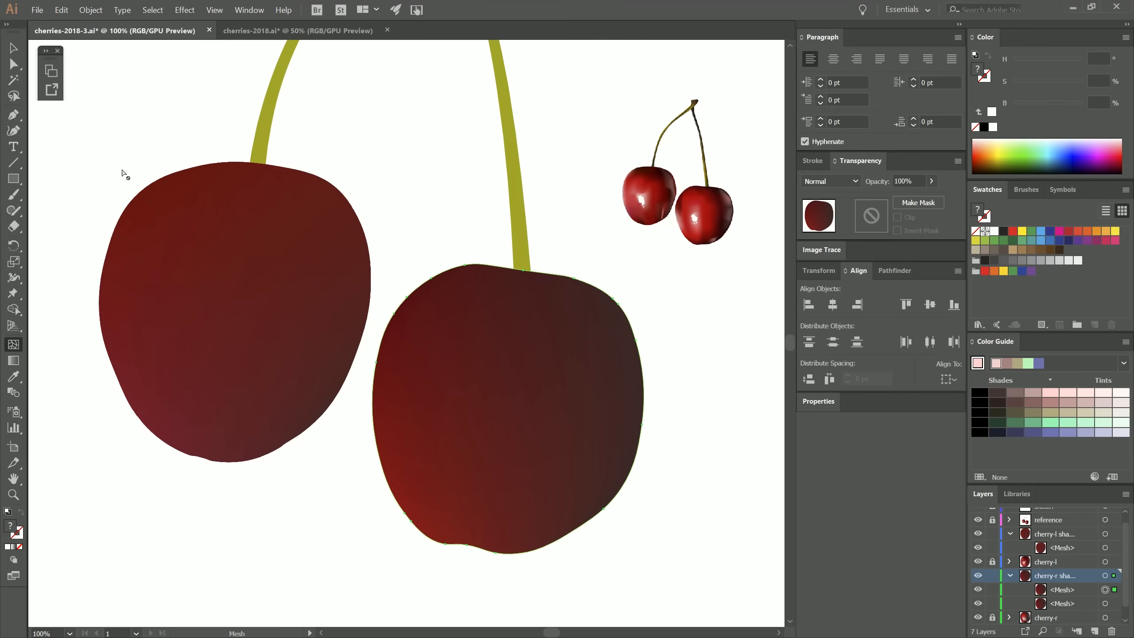
left_click(992, 603)
Step: Select the mesh inside the cherry-l shadow layer
left_click(1105, 547)
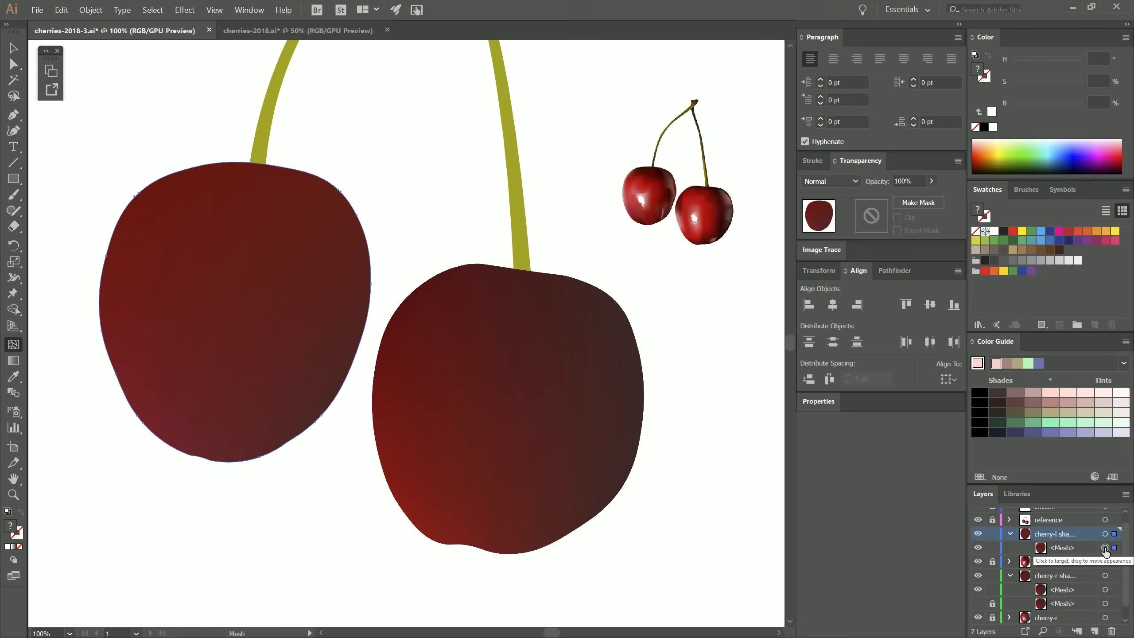
Step: Duplicate the left cherry's shading mesh in place, and lock and hide the lower copy
key("ctrl+c")
key("ctrl+f")
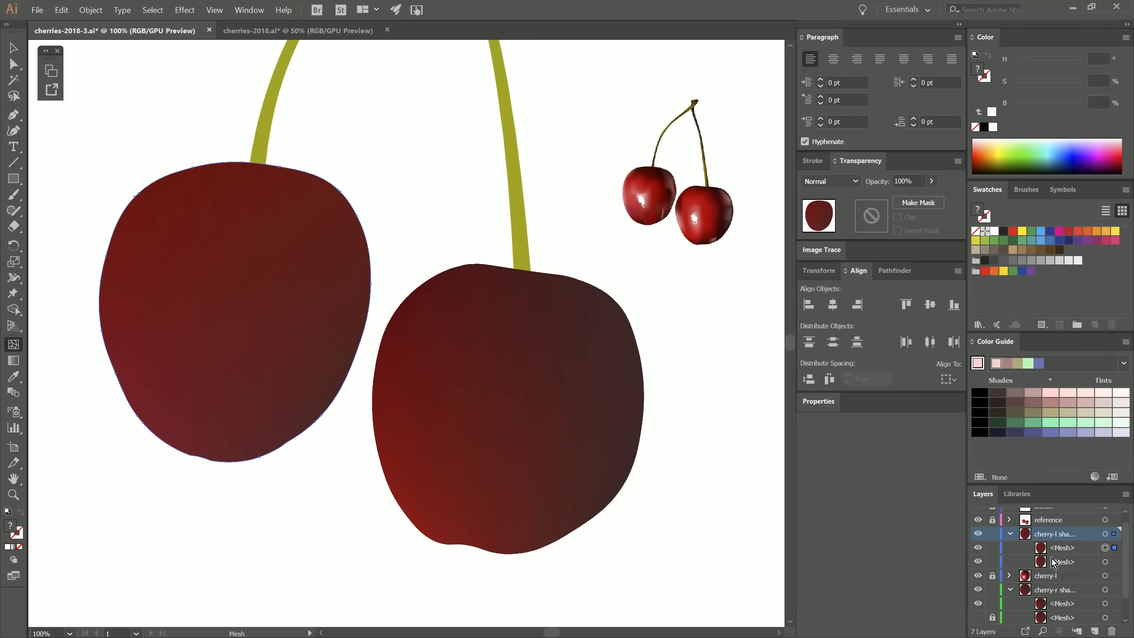
left_click(992, 562)
left_click(979, 562)
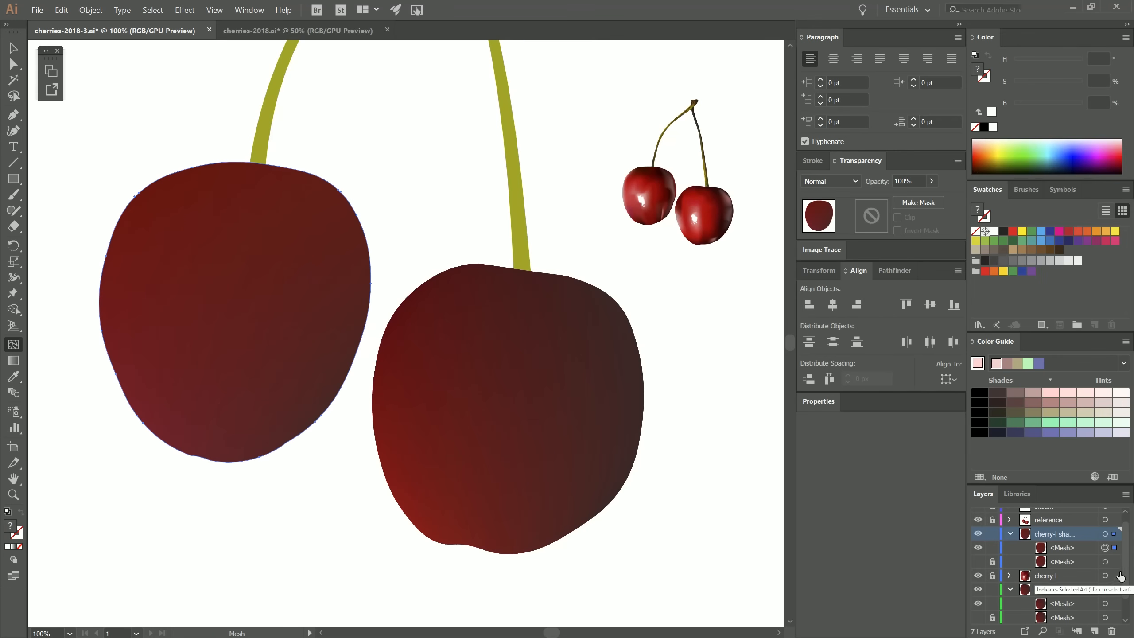
Step: Fill the upper mesh of the cherry-r shading layer with white and set its blend mode to Multiply
left_click_drag(1126, 570, 1127, 572)
scroll(1114, 585, "down", 2)
left_click(1105, 576)
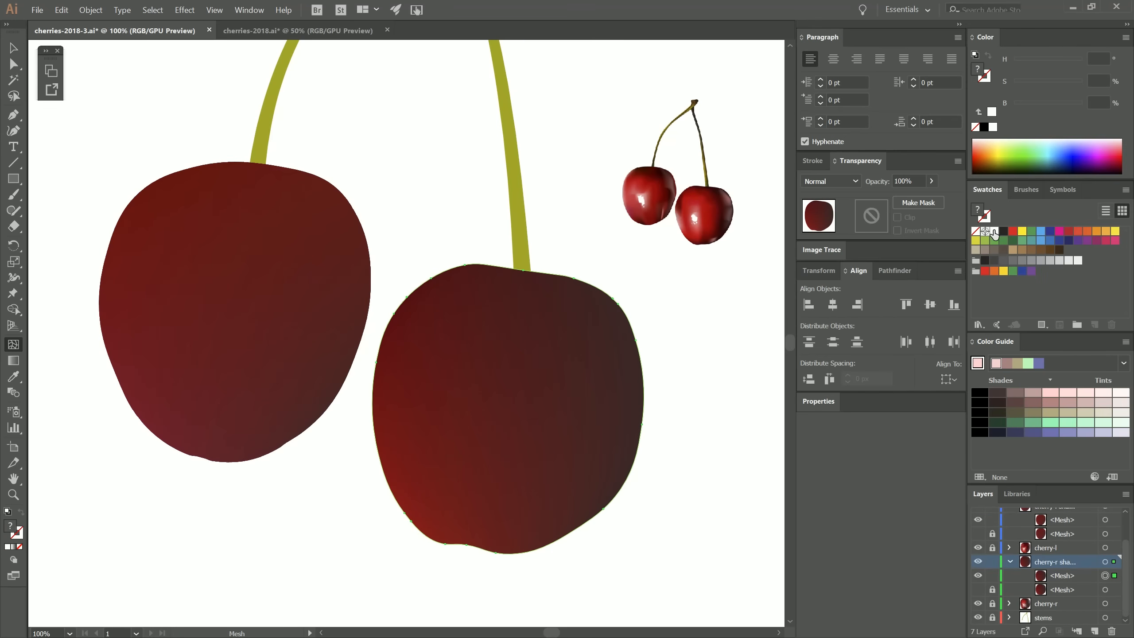
left_click(995, 232)
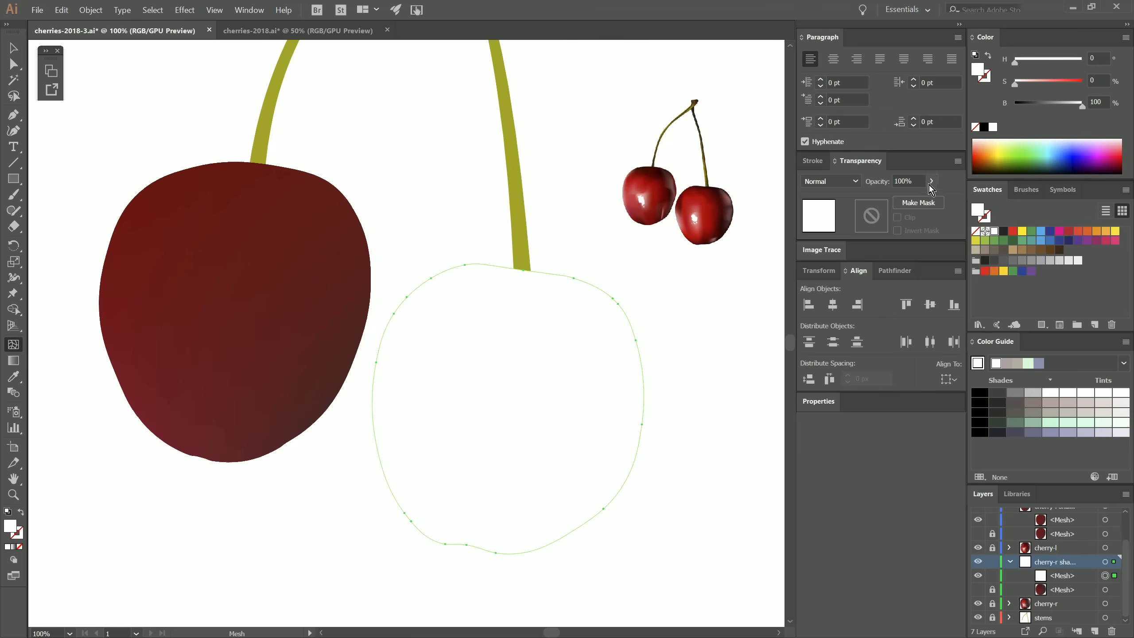
left_click(855, 181)
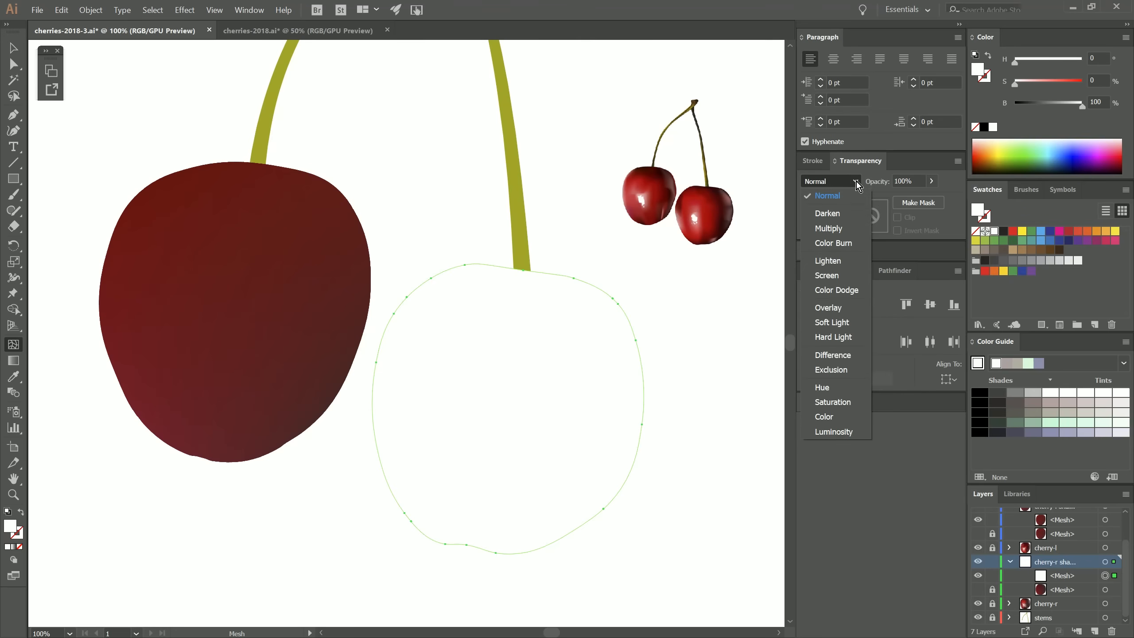
left_click(844, 228)
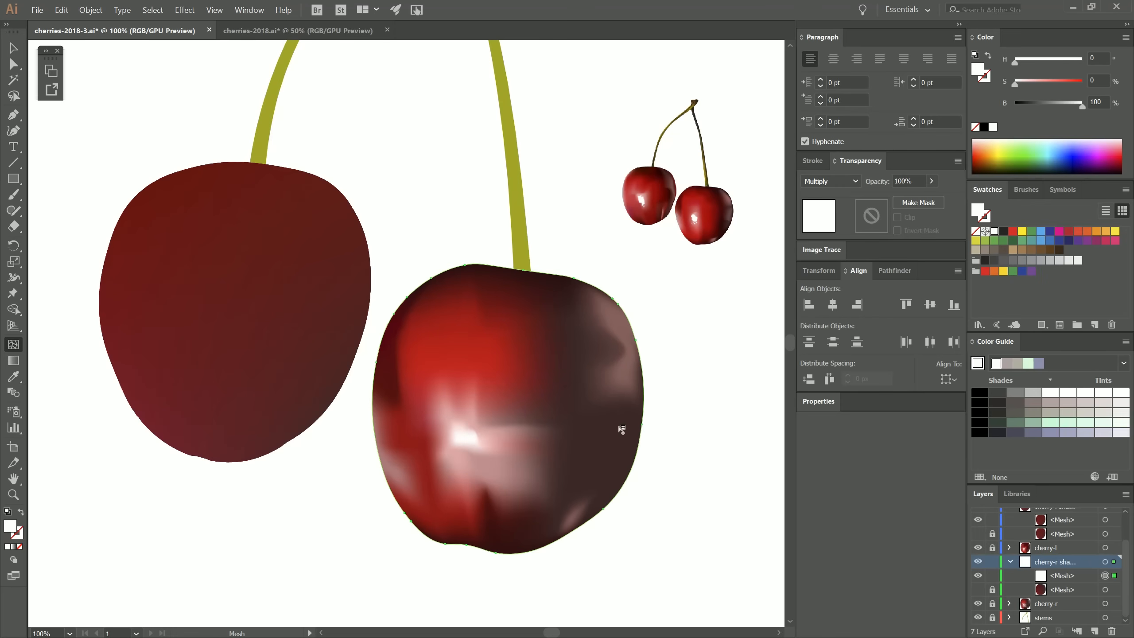
Step: Add mesh points near the right cherry's top, right of centre and near its bottom, and remove the redundant vertical mesh line
left_click(512, 318)
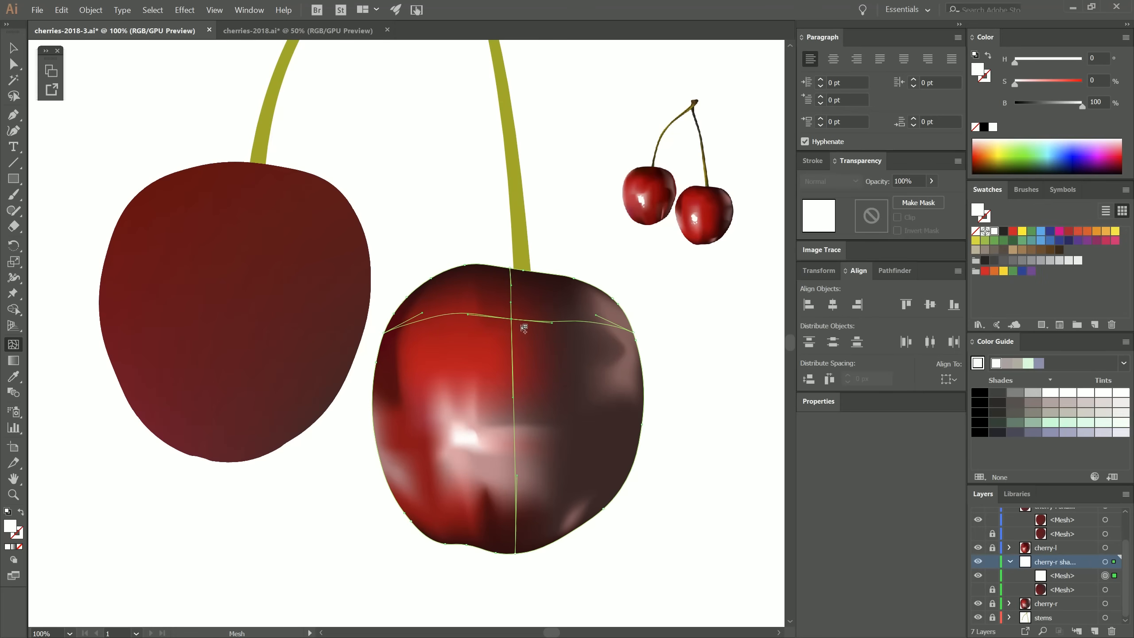
left_click(575, 391)
left_click(513, 519)
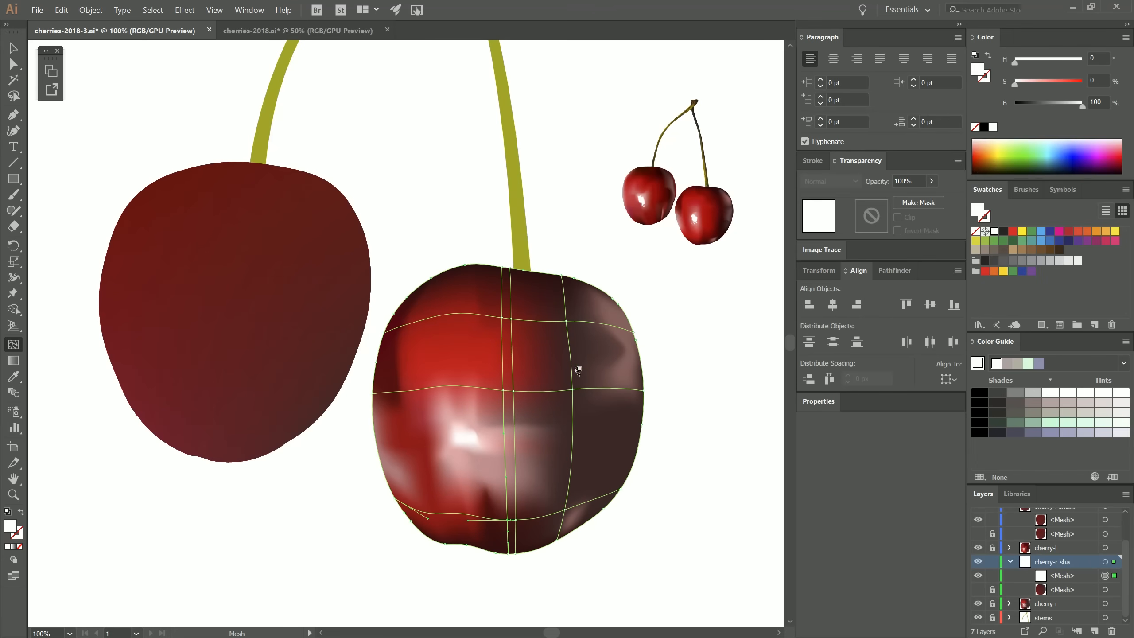
left_click(504, 347, "alt")
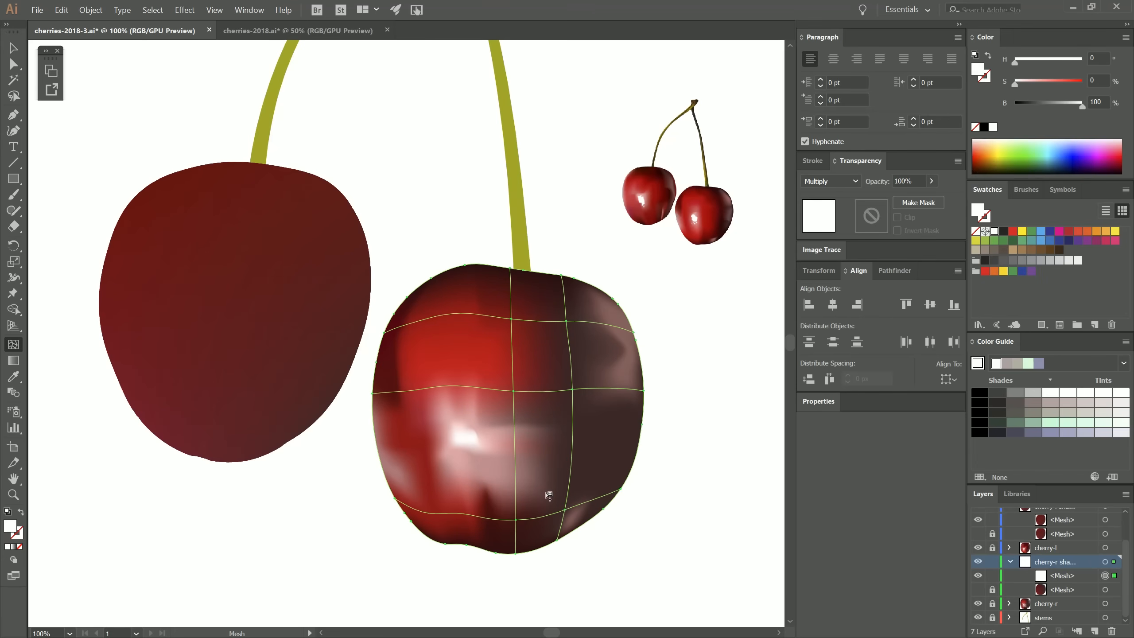
Step: Lasso the right cherry's outer mesh points and colour them with the dark red sampled from the reference cherry's edge
key("q")
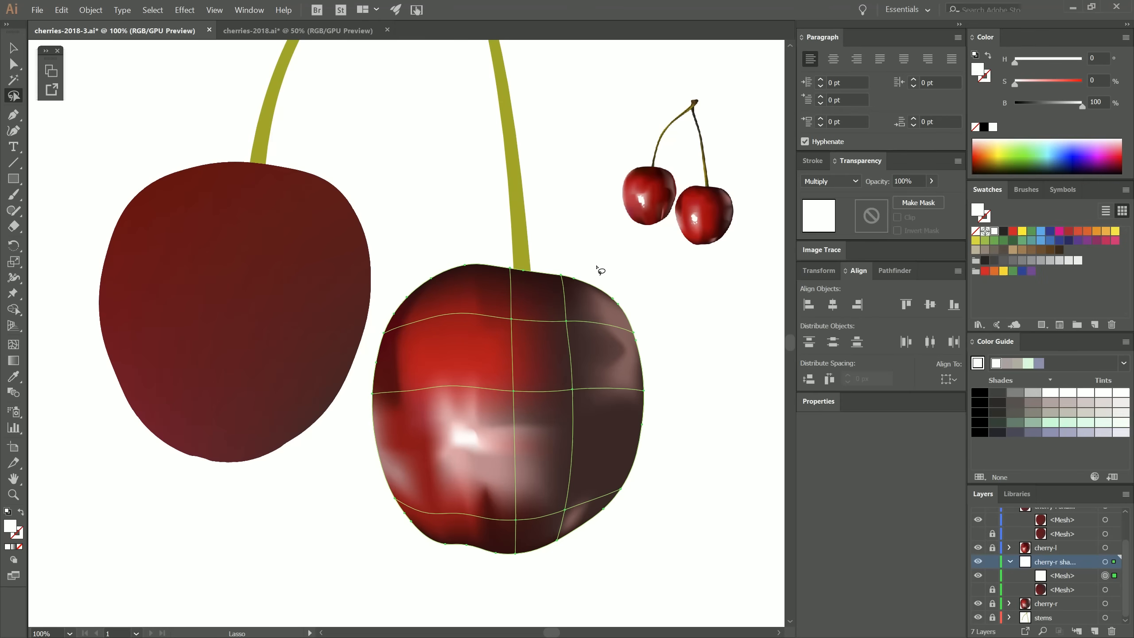
mouse_move(599, 270)
left_mouse_down()
mouse_move(566, 523)
mouse_move(517, 541)
mouse_move(455, 540)
mouse_move(488, 580)
mouse_move(636, 532)
mouse_move(686, 404)
mouse_move(618, 267)
left_mouse_up()
key("i")
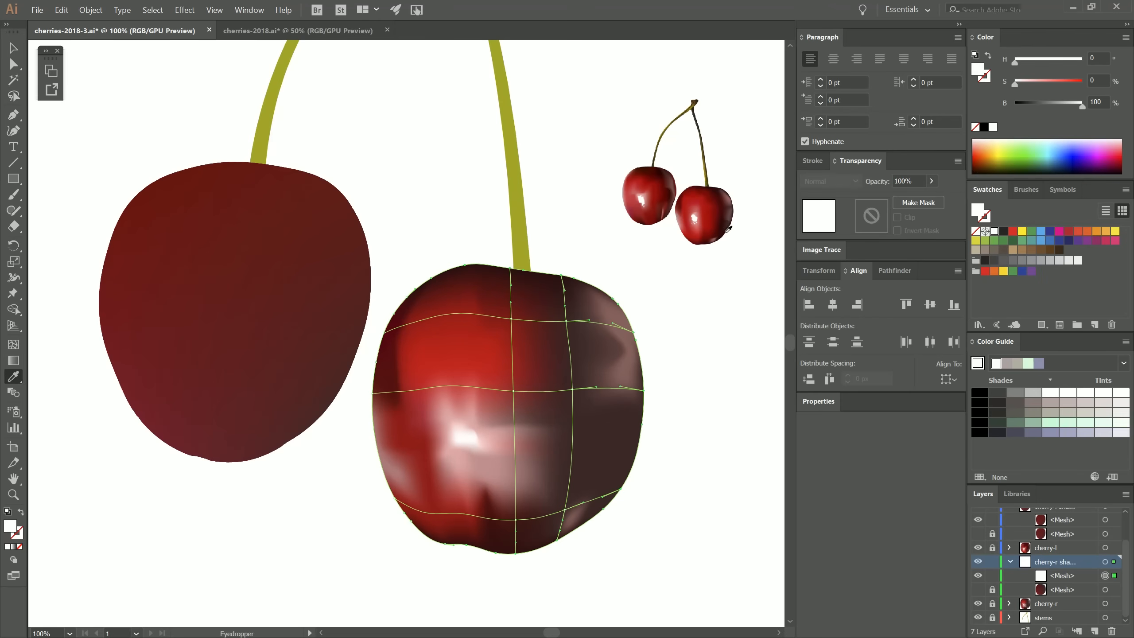
left_click(727, 231)
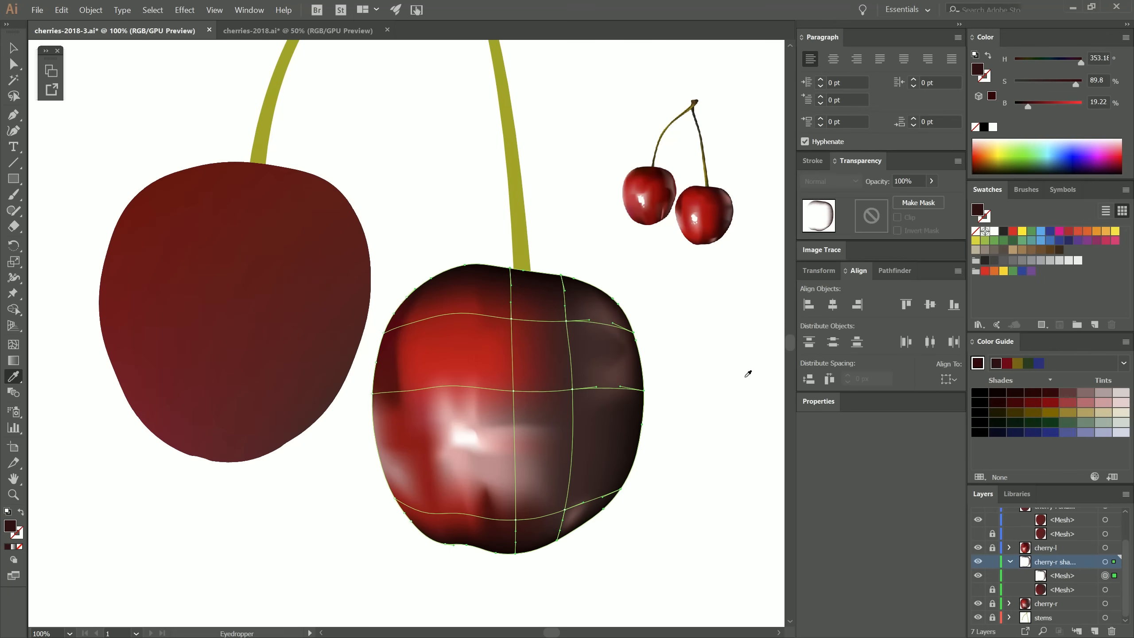
Step: Compare the right cherry with and without its shading layer, and lower the Multiply mesh's opacity to 52%
left_click(979, 563)
left_click(978, 562)
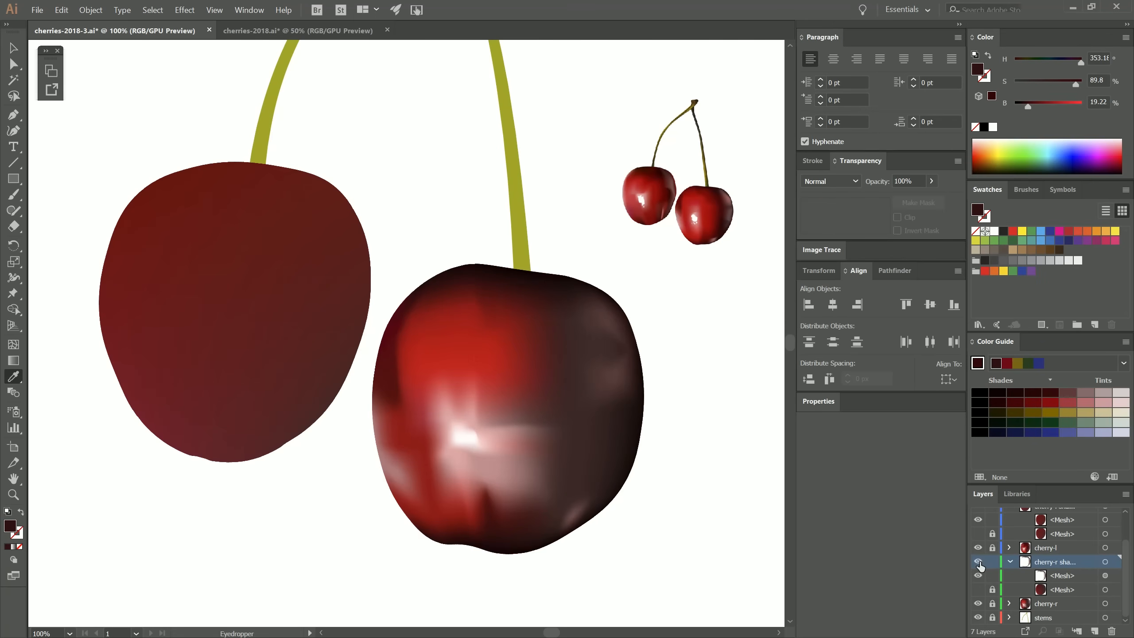
left_click(978, 563)
left_click(979, 564)
left_click(979, 564)
left_click(979, 564)
left_click(979, 564)
left_click(1105, 576)
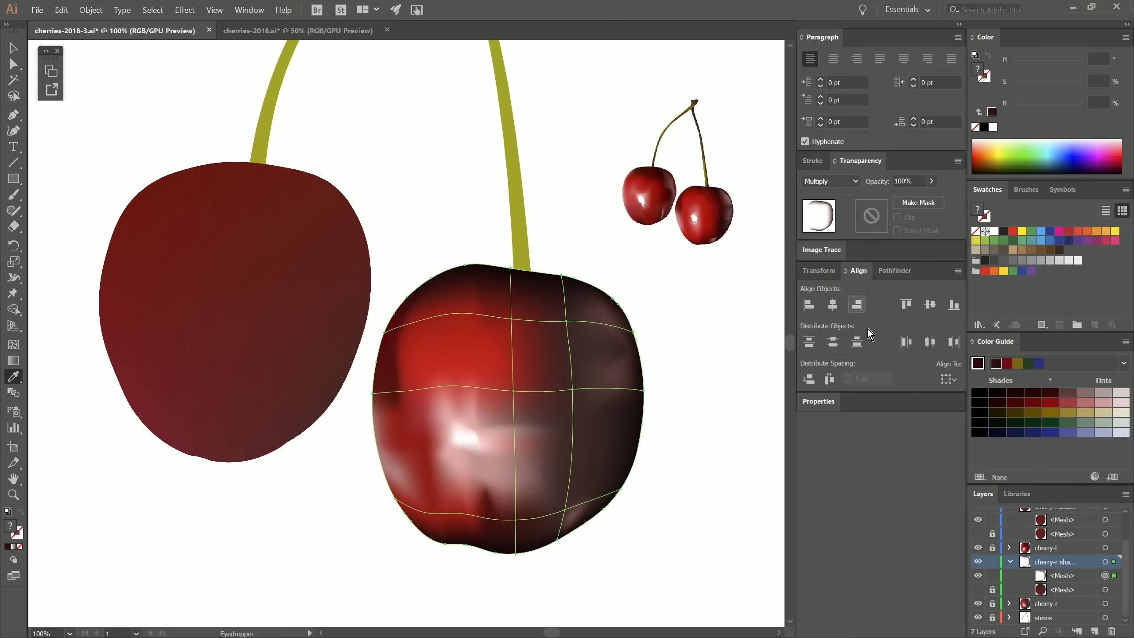
mouse_move(931, 187)
left_mouse_down()
mouse_move(887, 202)
mouse_move(908, 203)
left_mouse_up()
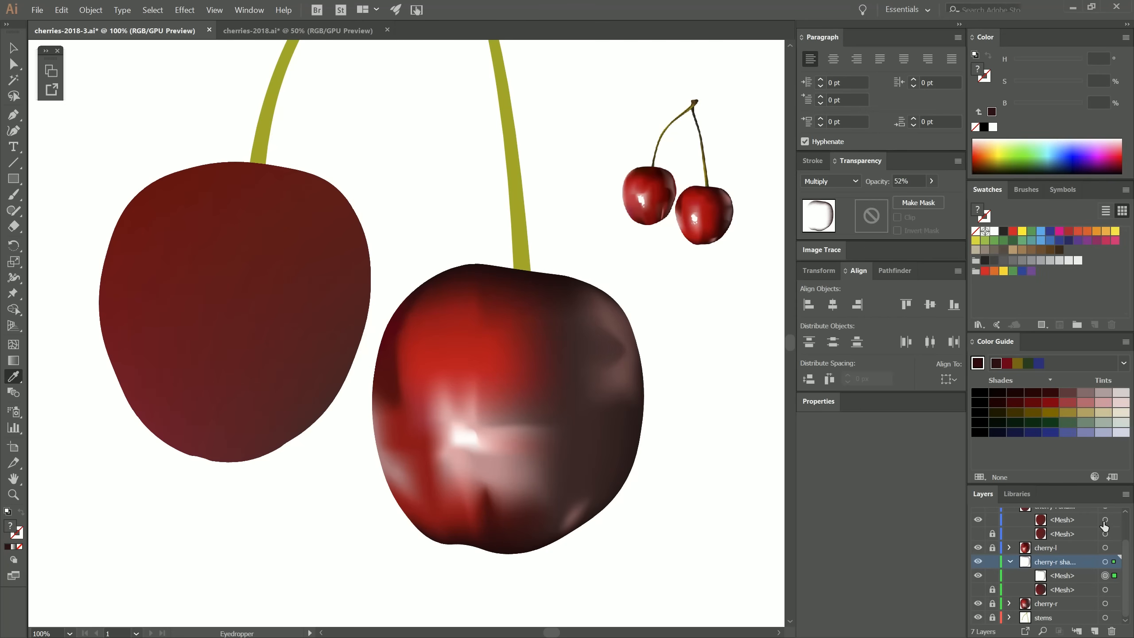
Step: Fill the upper mesh of the cherry-l shading layer with white and set its blend mode to Multiply
left_click(1105, 520)
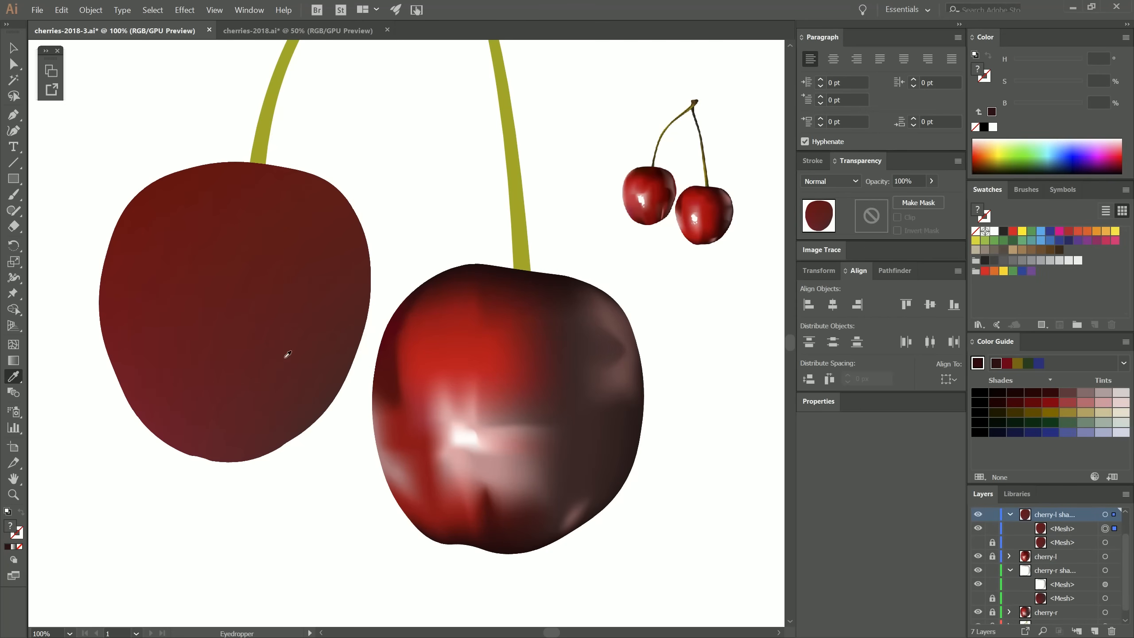
left_click_drag(288, 355, 328, 377)
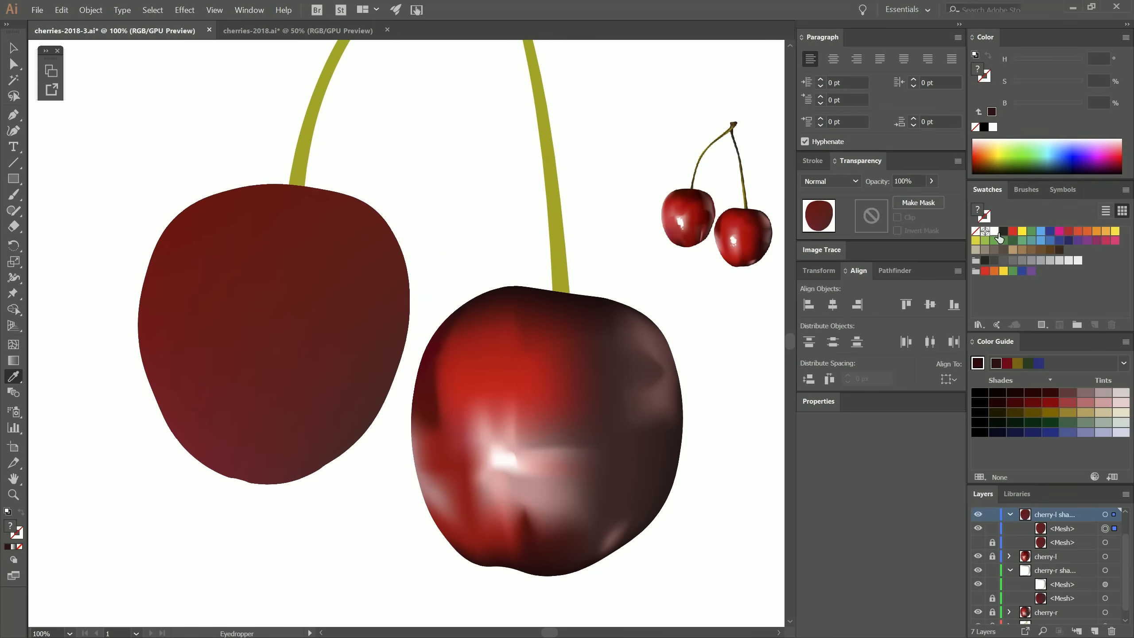
left_click(981, 214)
left_click(831, 181)
key("Escape")
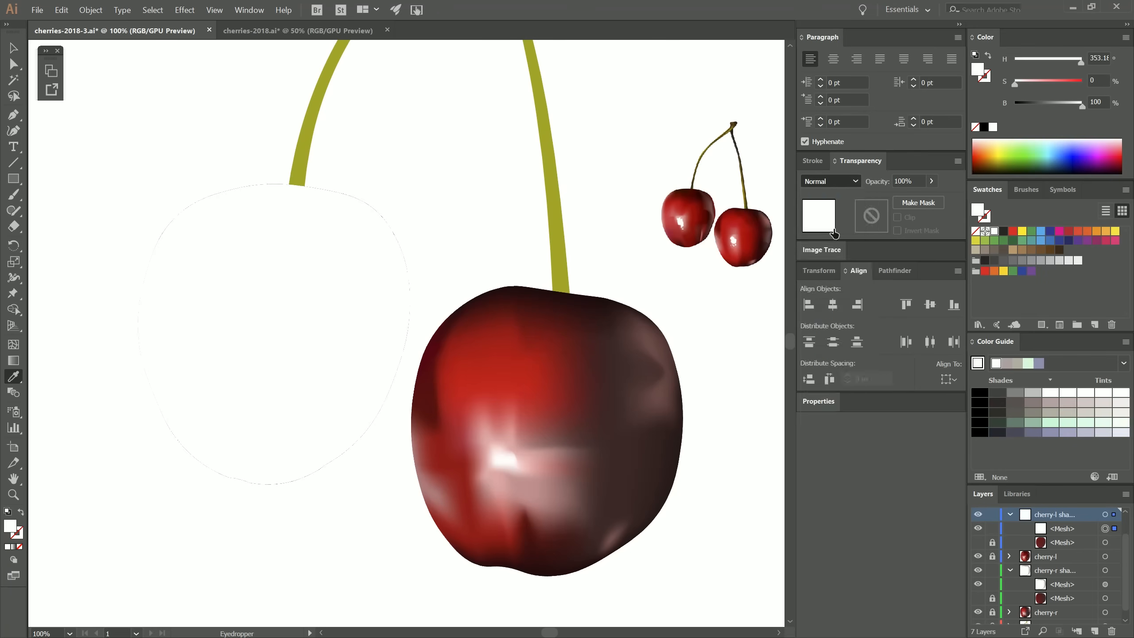
left_click(834, 231)
Step: Add mesh points near the left cherry's top, right of centre and near its bottom, and remove the redundant vertical mesh line
key("u")
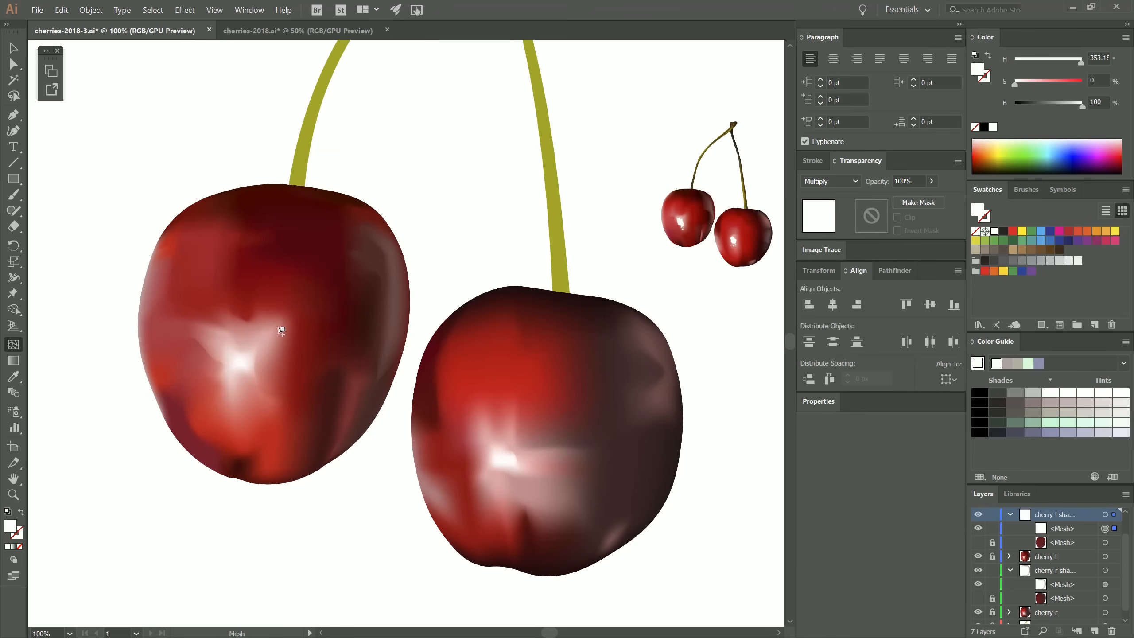
left_click(279, 232)
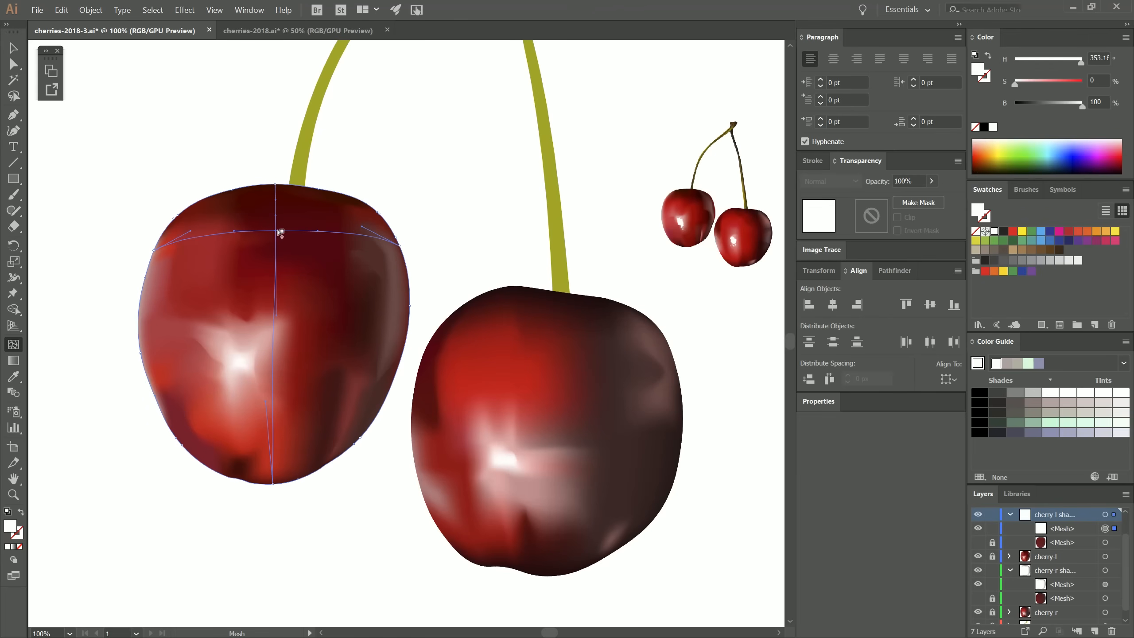
left_click(347, 313)
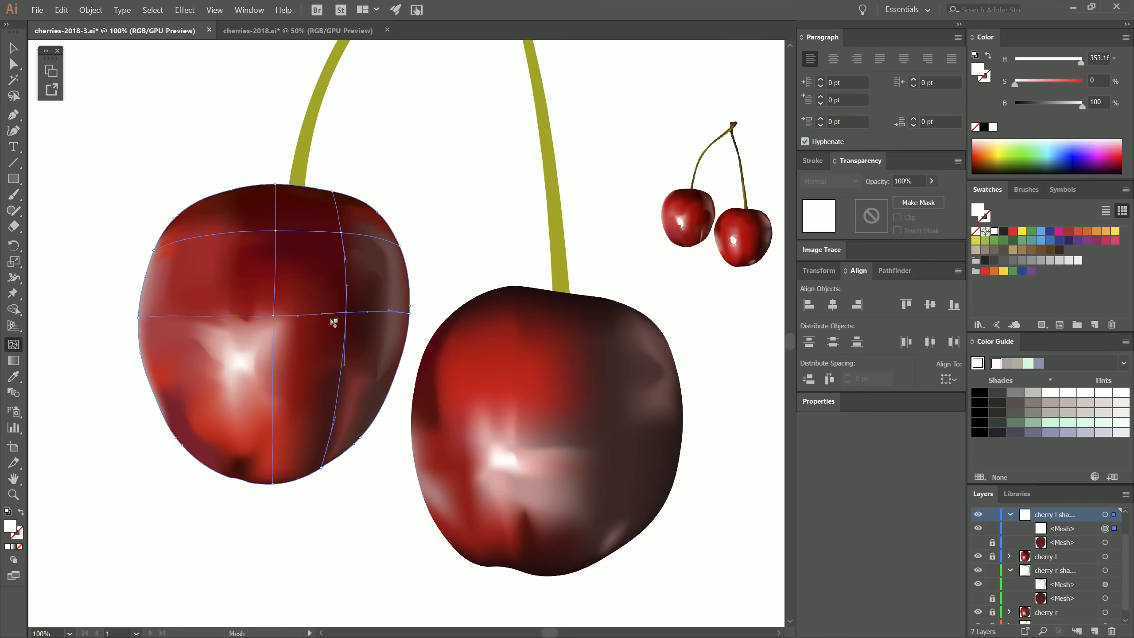
left_click(279, 468)
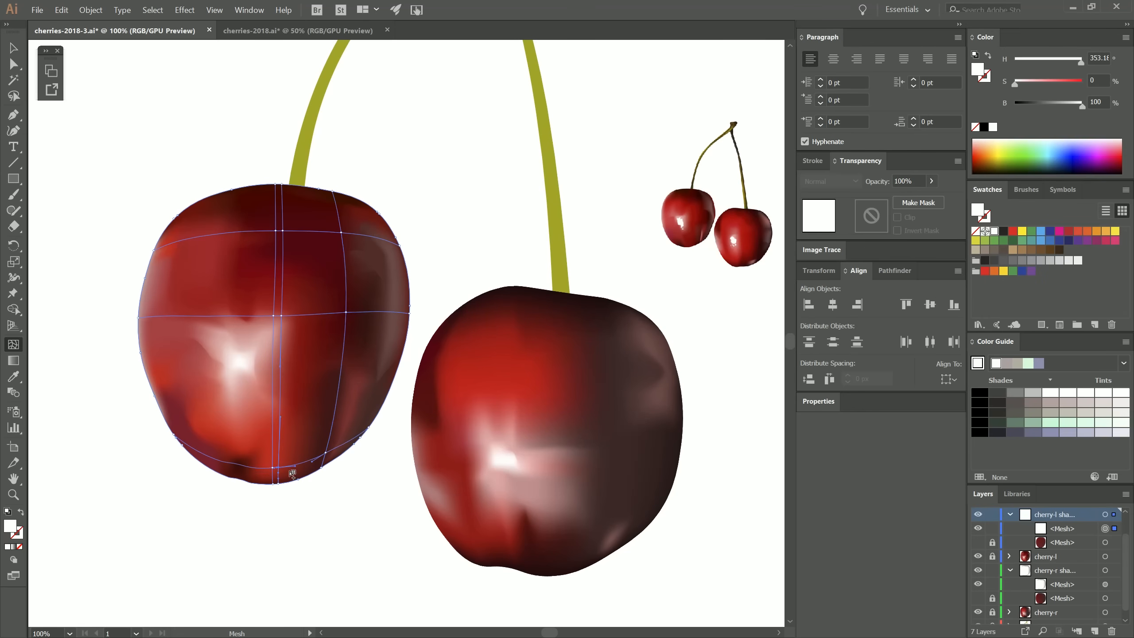
left_click(281, 412, "alt")
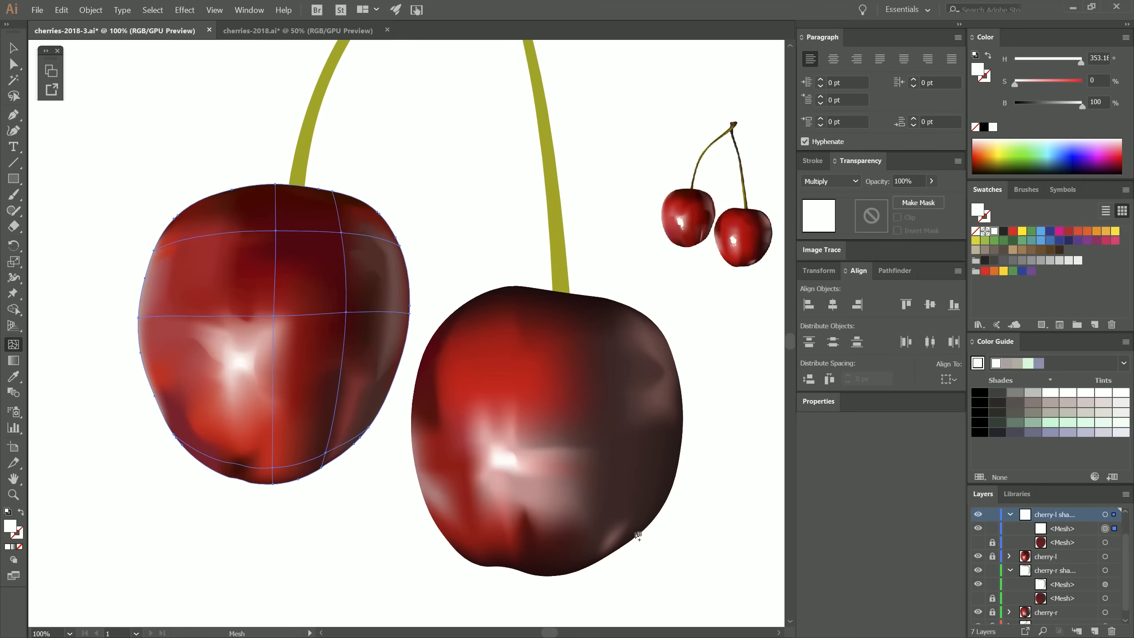
Step: Lasso the left cherry's outer mesh points, colour them with dark red sampled from the reference, and set the opacity to 22%
key("q")
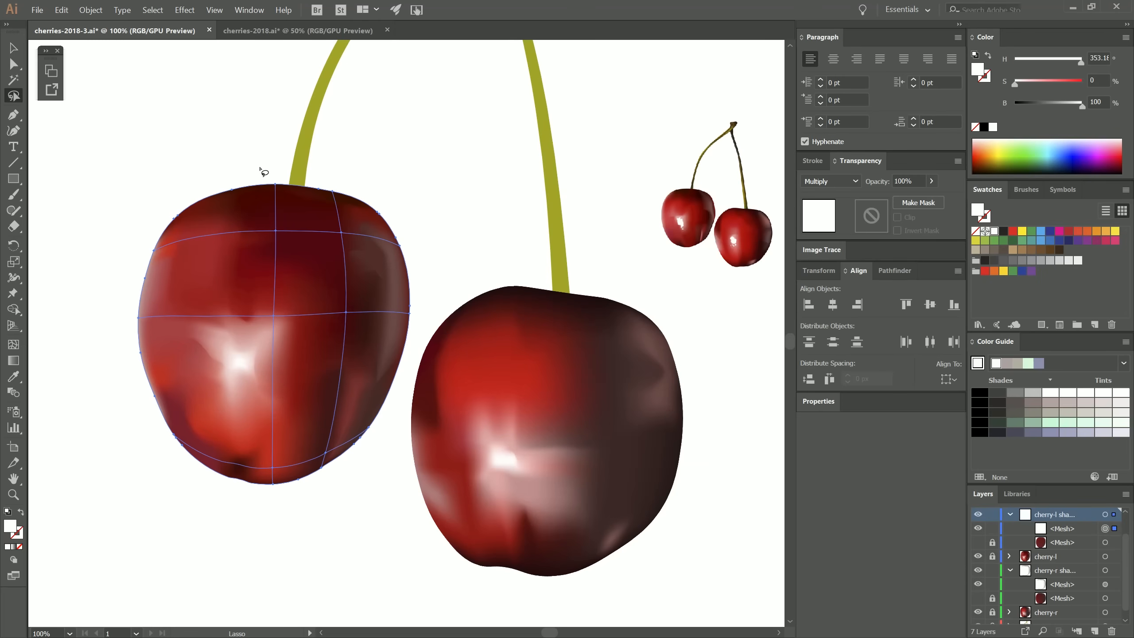
mouse_move(264, 172)
left_mouse_down()
mouse_move(376, 280)
mouse_move(319, 436)
mouse_move(196, 451)
left_mouse_up()
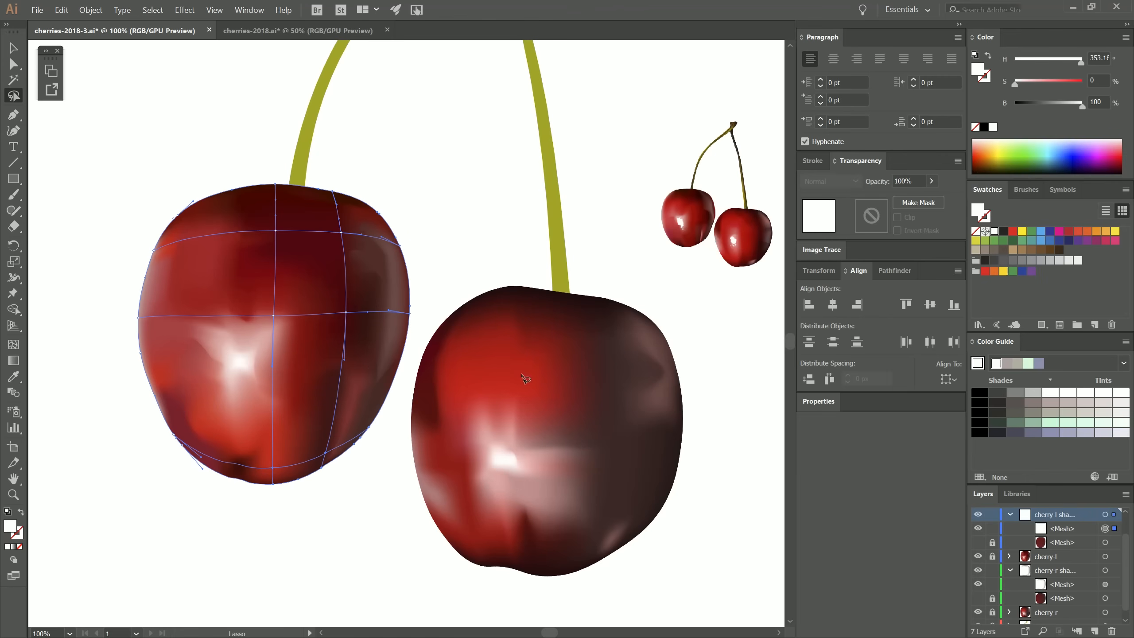
key("i")
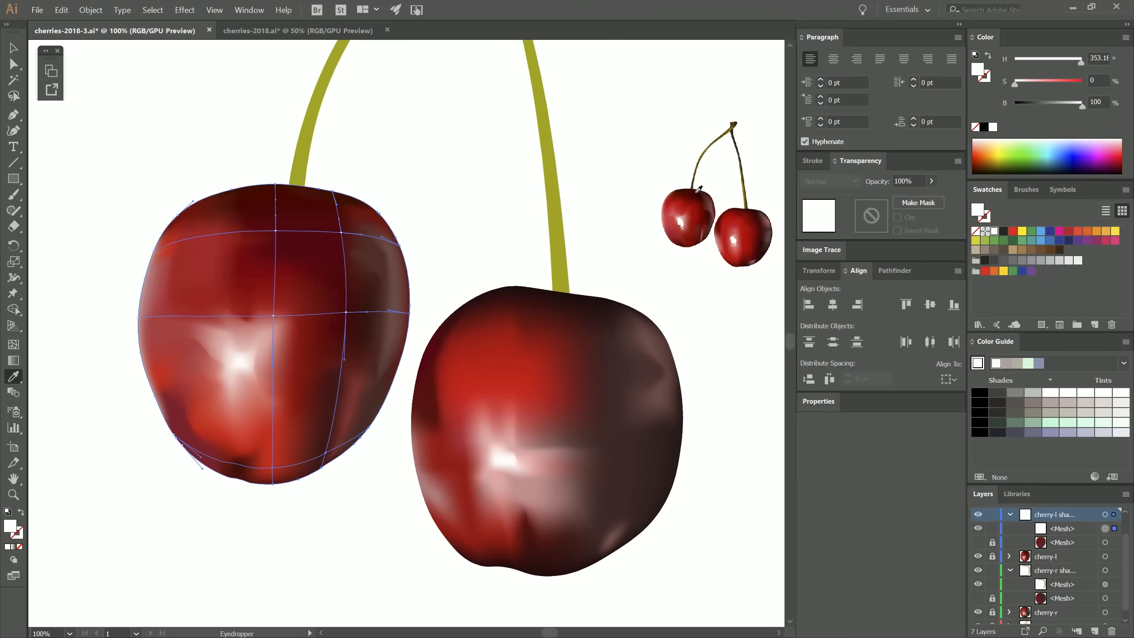
left_click(697, 191)
left_click(698, 196)
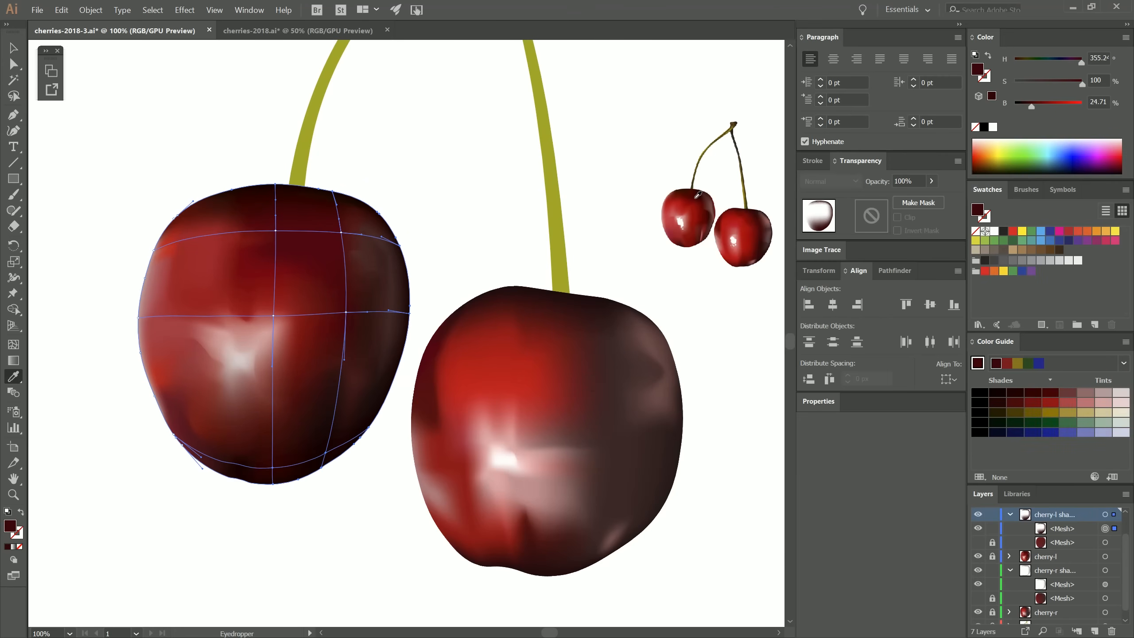
left_click(932, 180)
left_click_drag(921, 197, 913, 197)
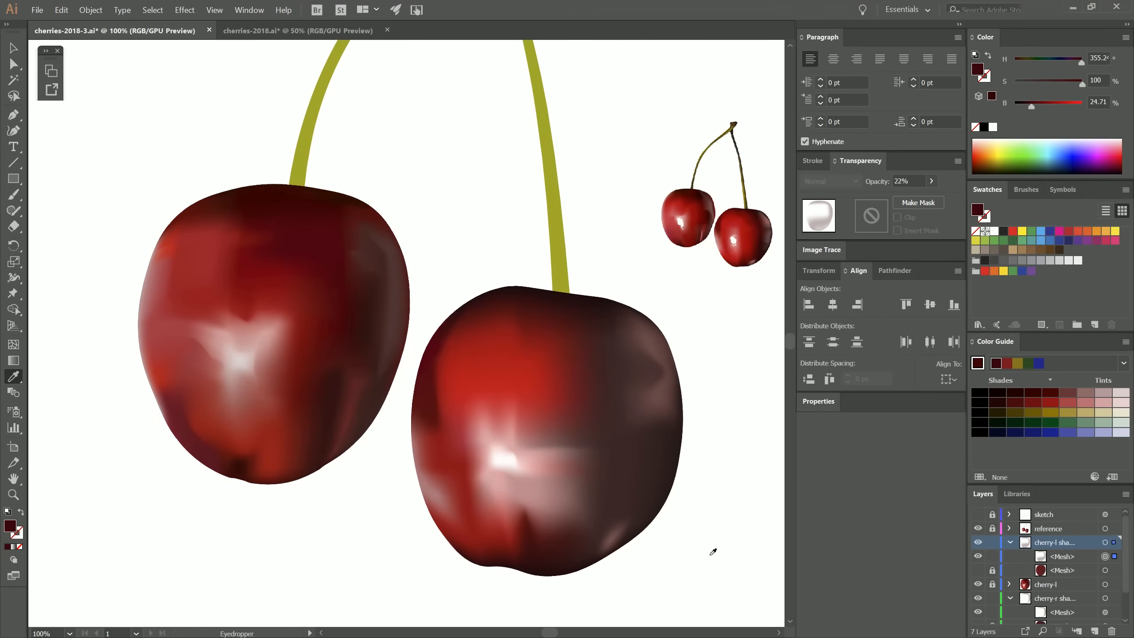
Step: Unlock and show the lower cherry-l shading mesh, fill it with the near-black swatch and set its blend mode to Screen
left_click(1062, 572)
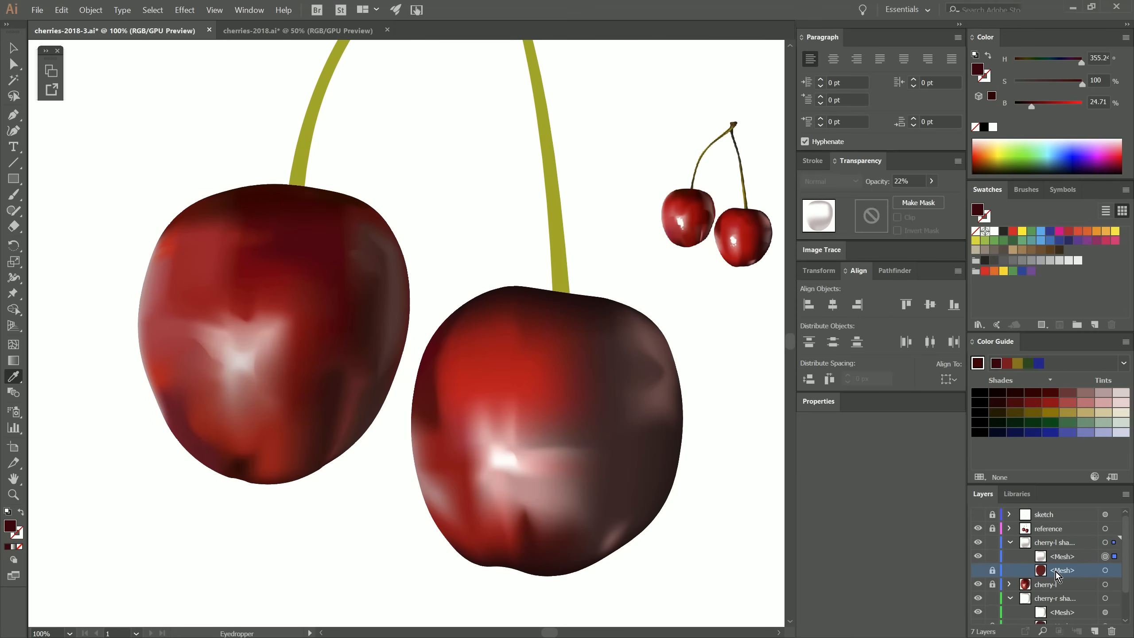
left_click(1105, 571)
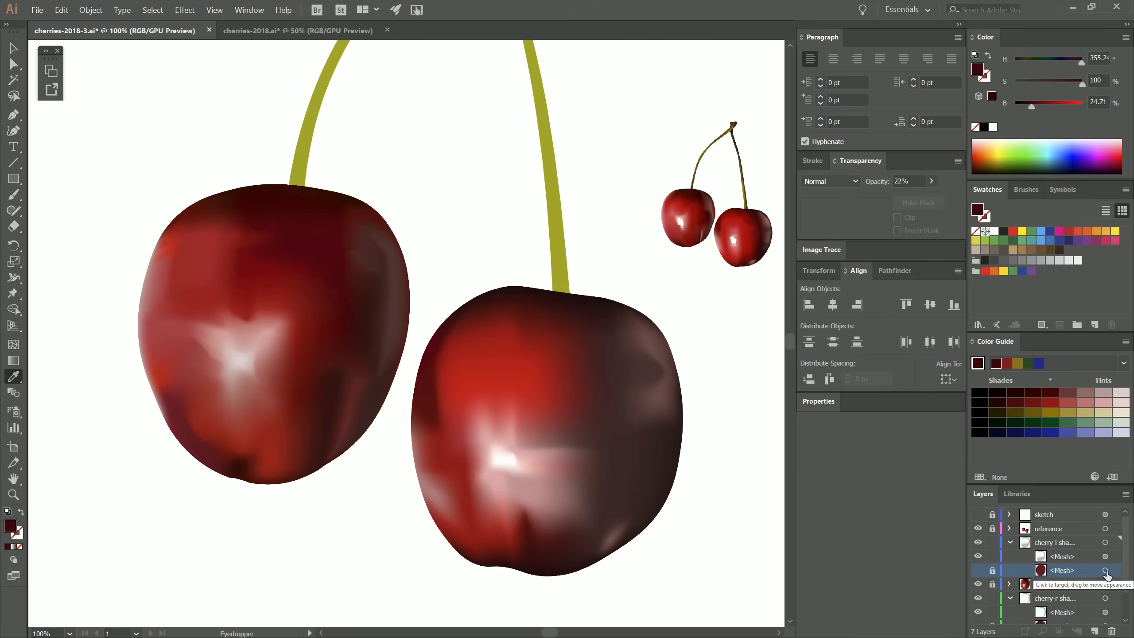
left_click(992, 571)
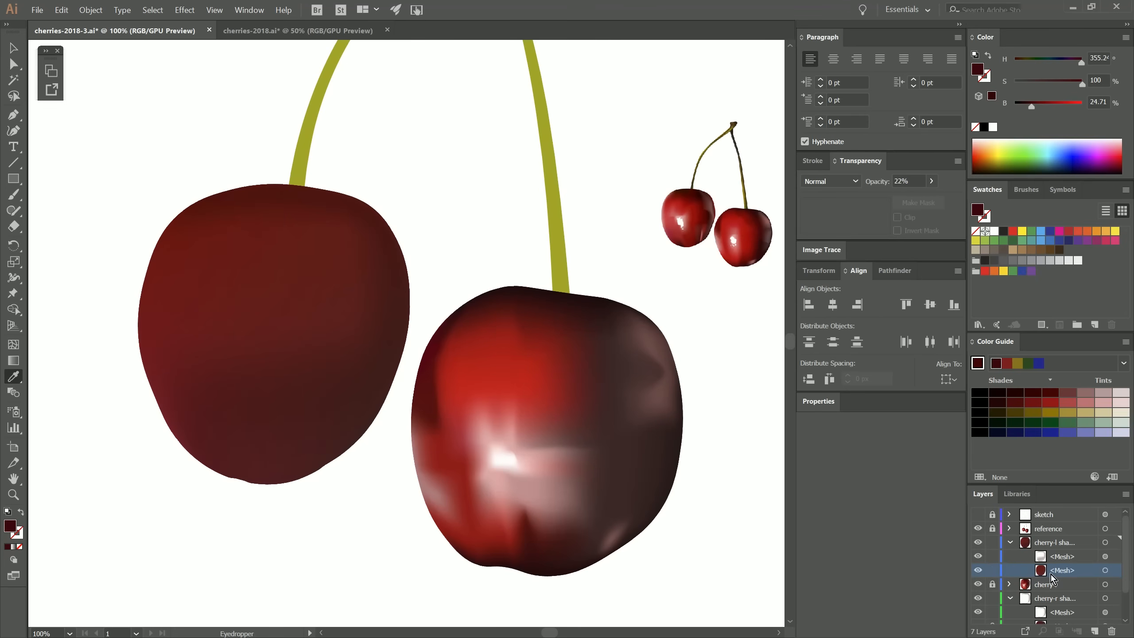
left_click(1104, 572)
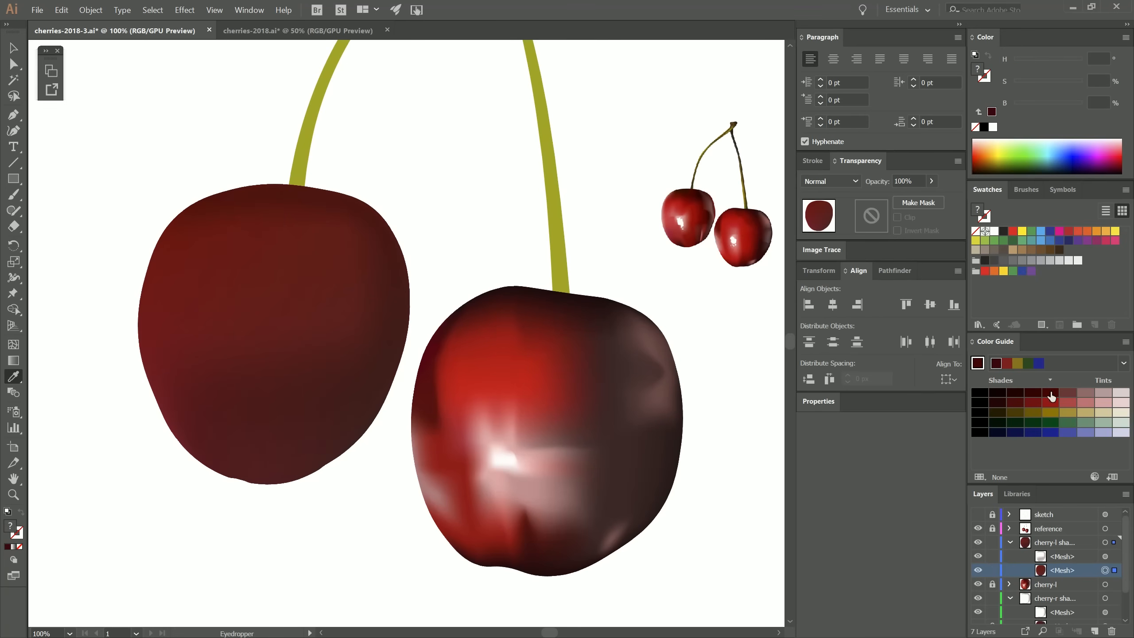
left_click(1005, 232)
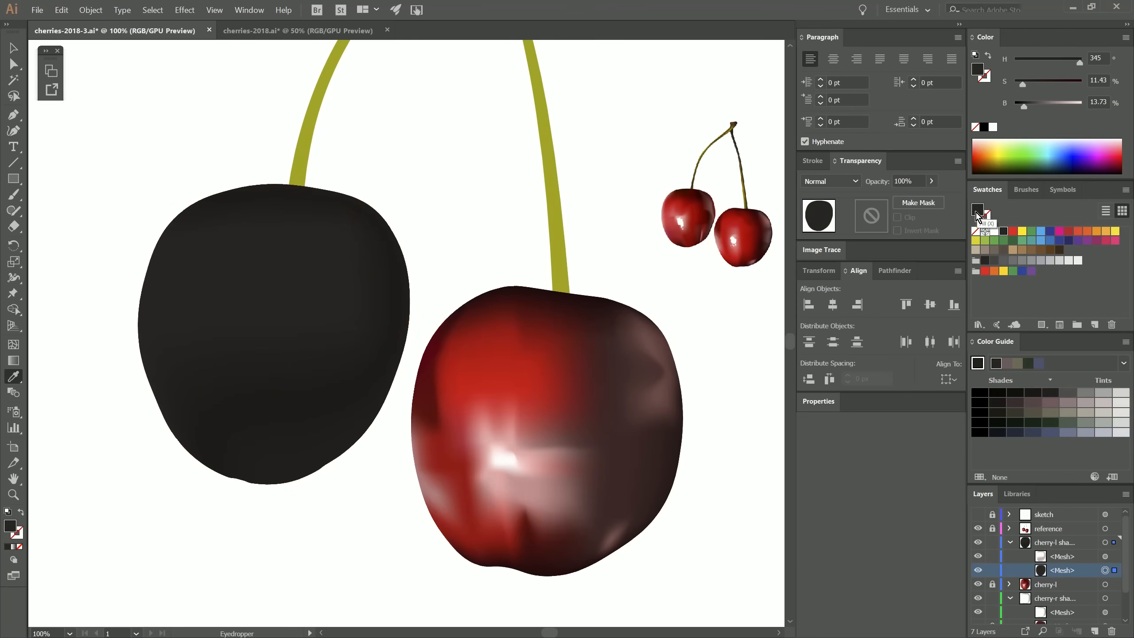
left_click(839, 183)
left_click(831, 275)
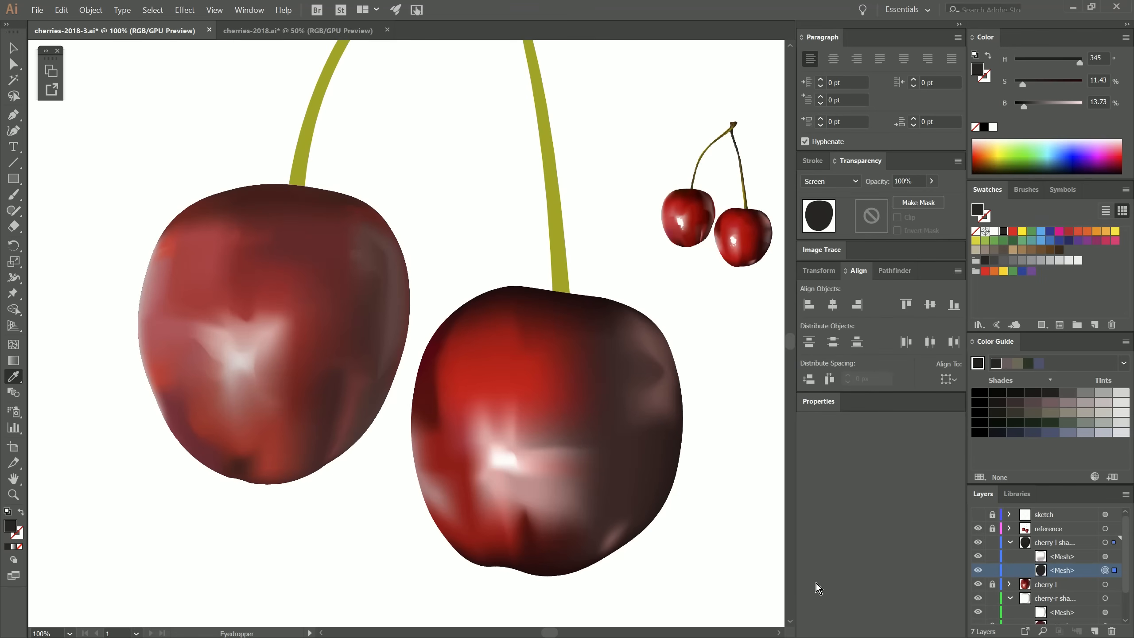
Step: Lock the right cherry's shading layer and the upper left-cherry mesh, and add mesh points down the right side of the Screen mesh
left_click(992, 598)
left_click(992, 557)
key("u")
left_click(386, 253)
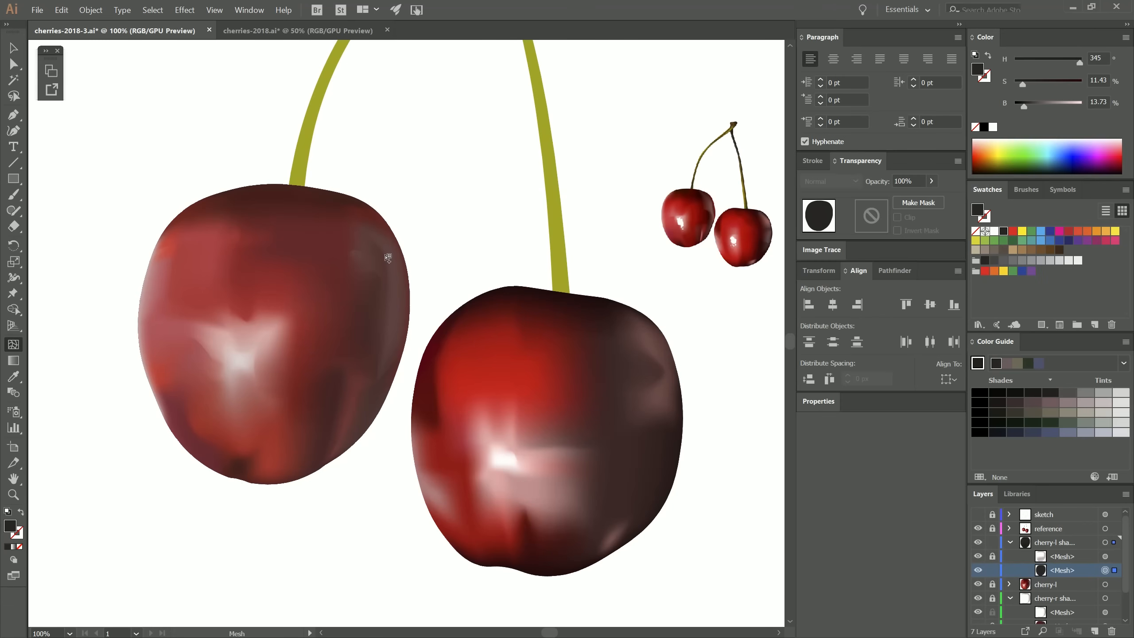
left_click(387, 253)
left_click(366, 258)
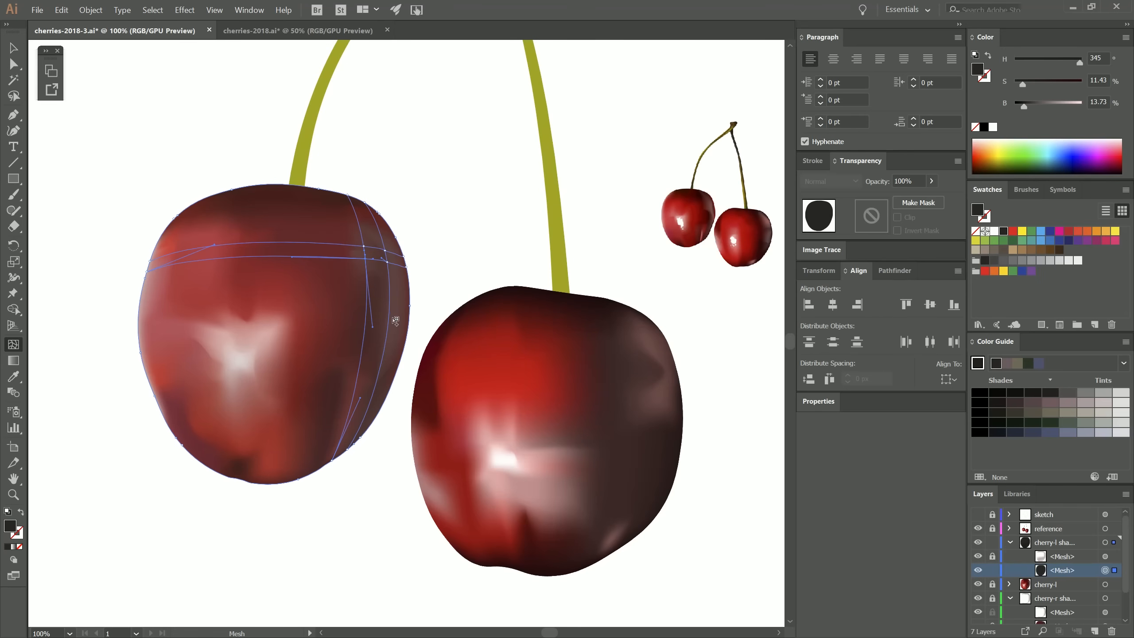
left_click(404, 270)
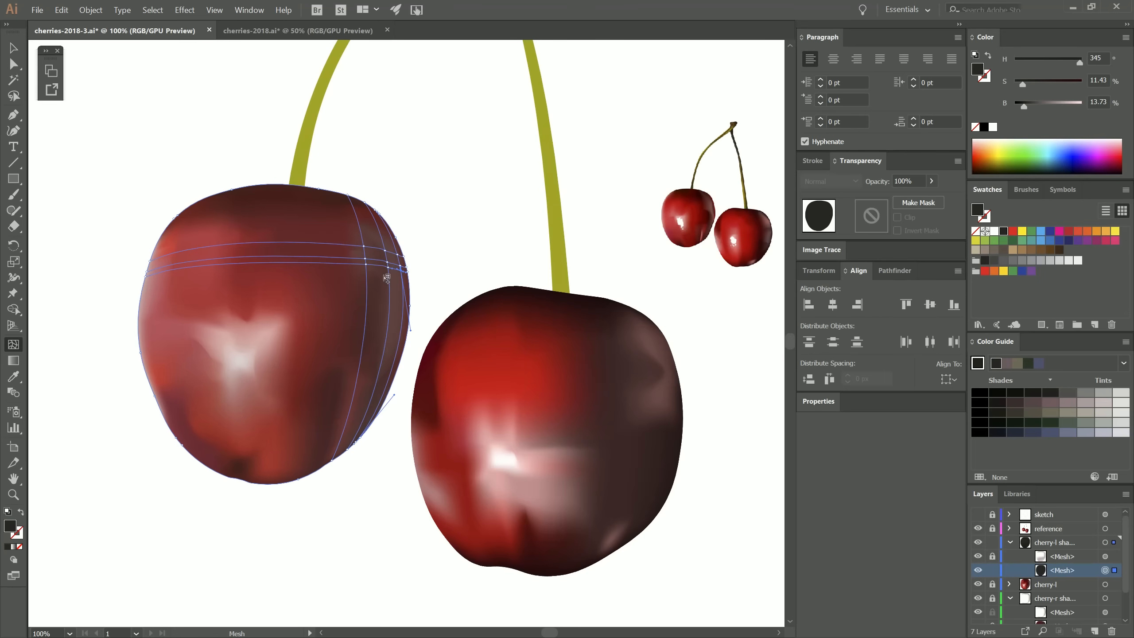
left_click(362, 213)
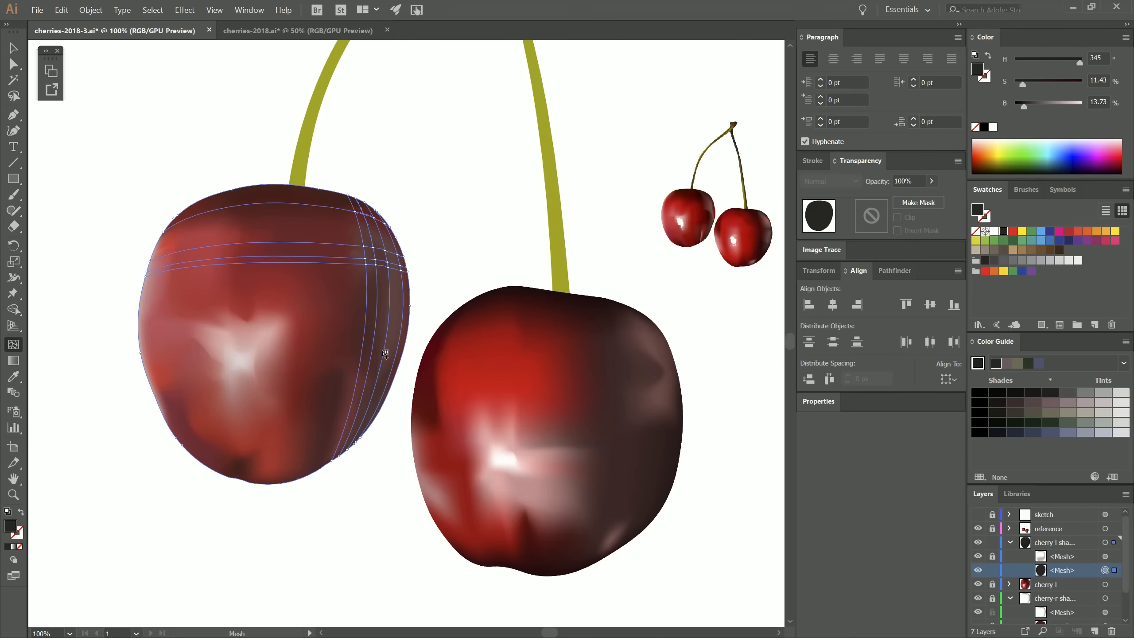
left_click(387, 372)
Step: Lasso the Screen mesh points along the left cherry's right edge and colour them with muted red sampled from the reference
key("q")
left_click(401, 225)
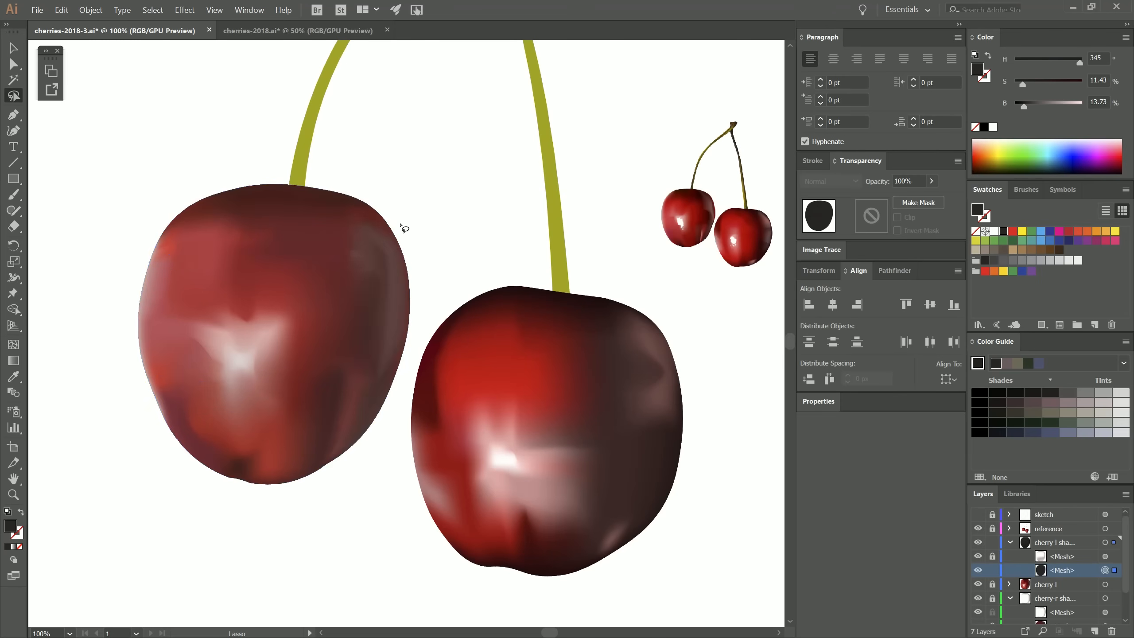
left_click_drag(401, 225, 403, 229)
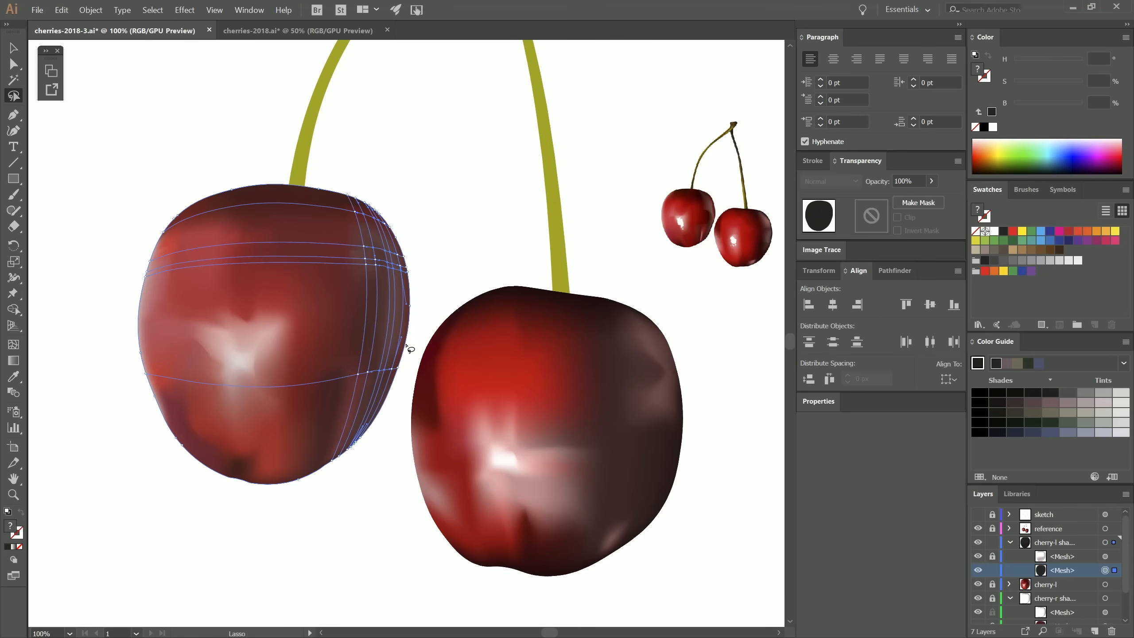
key("i")
left_click(713, 210)
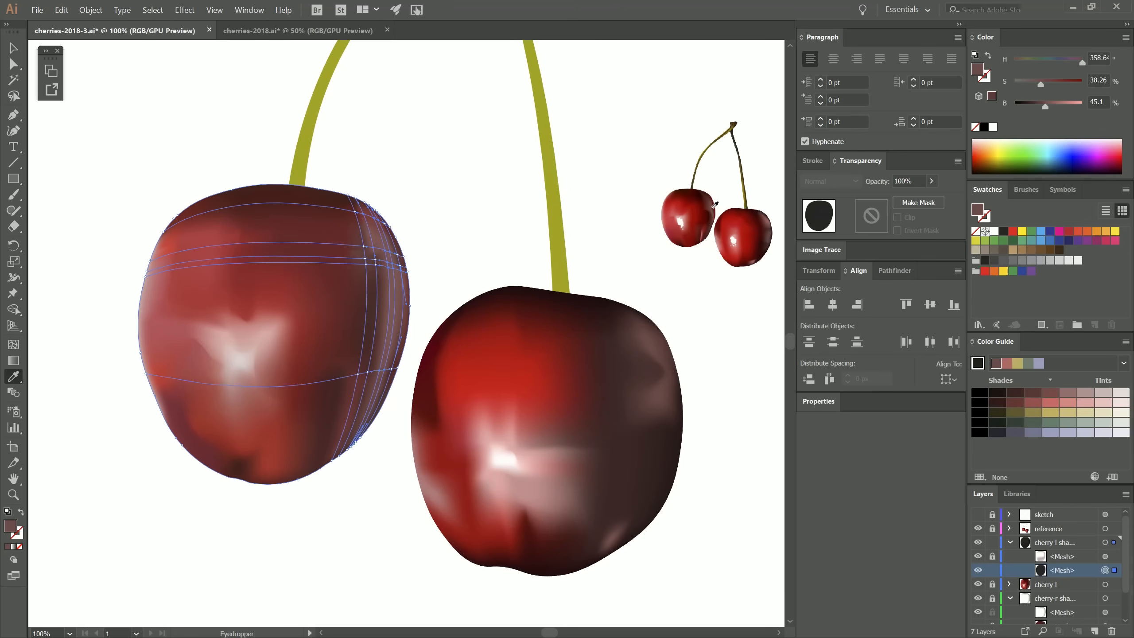
Step: Reposition the Screen mesh points along the left cherry's right side to shape the edge highlight, and save the document
key("u")
left_click_drag(374, 217, 361, 219)
left_click_drag(366, 258, 372, 276)
key("ctrl+s")
left_click_drag(358, 375, 385, 332)
left_click_drag(368, 372, 379, 370)
key("v")
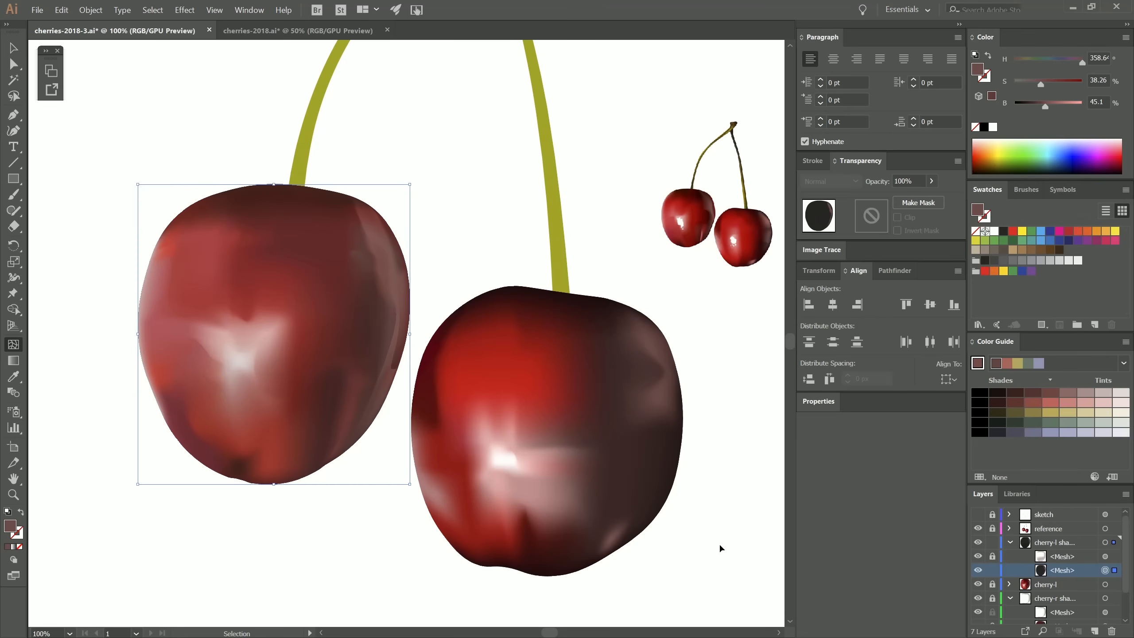
left_click_drag(376, 222, 408, 278)
key("ctrl")
key("ctrl")
left_click_drag(409, 338, 405, 349)
key("ctrl+h")
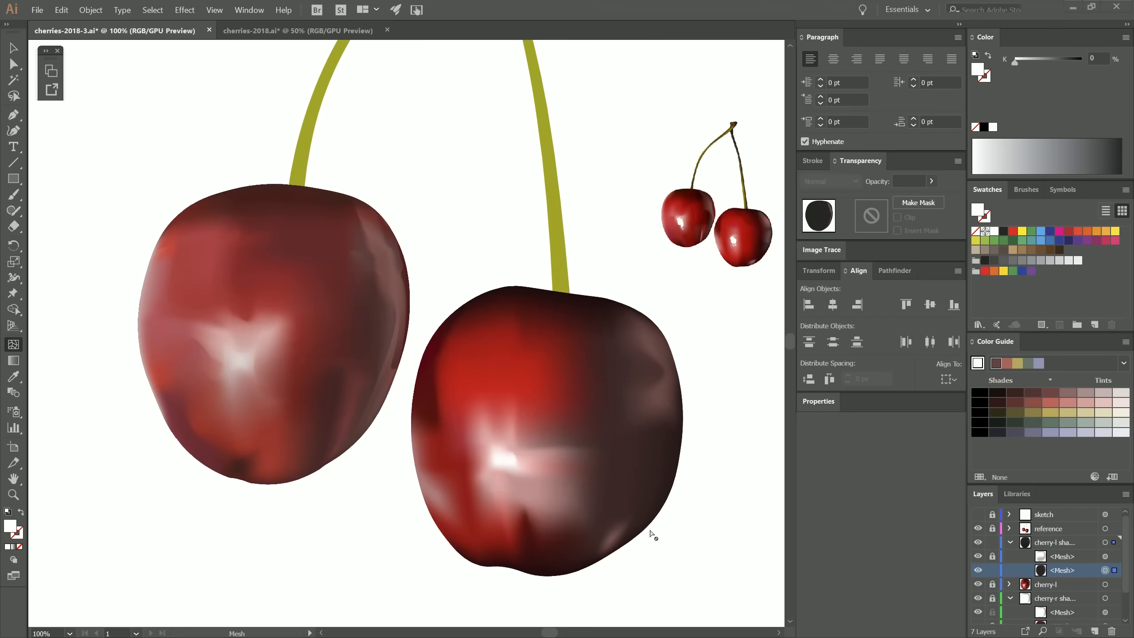
Step: Lock the left cherry's Screen mesh and rename its two shading meshes shadow (upper) and hilight (lower)
left_click(992, 572)
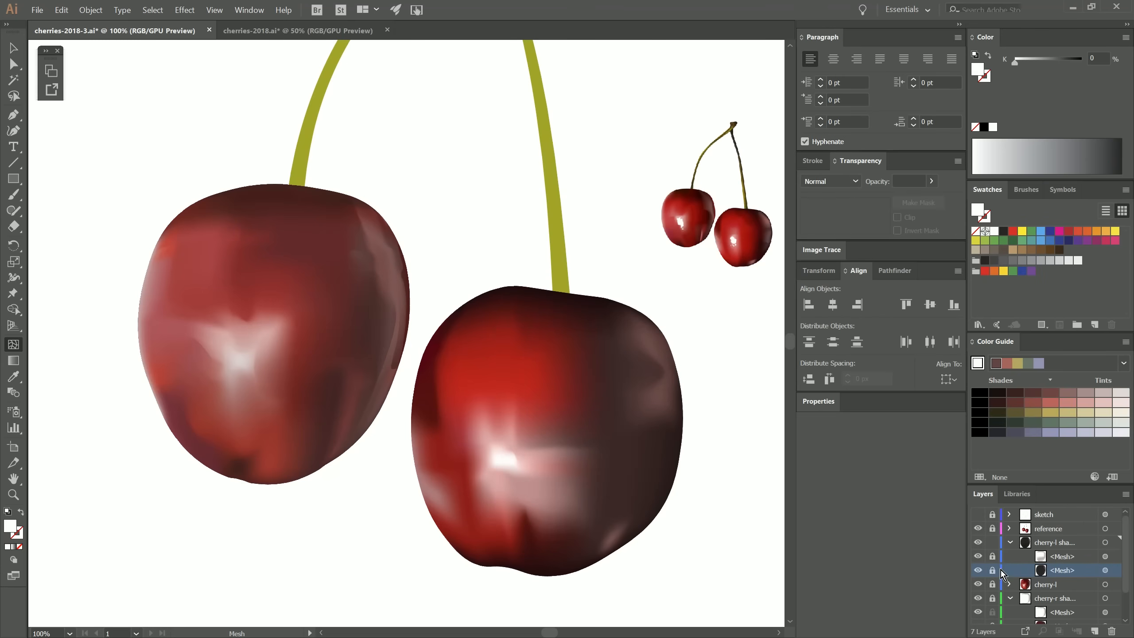
double_click(1065, 557)
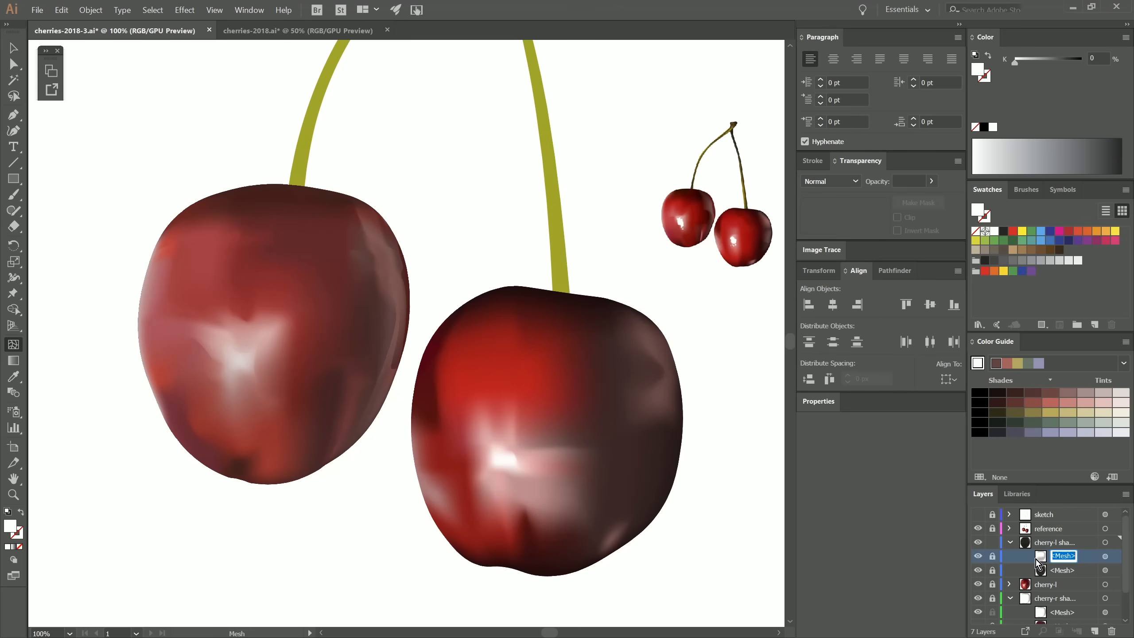
type("shadow")
key("Tab")
type("hilight")
key("Return")
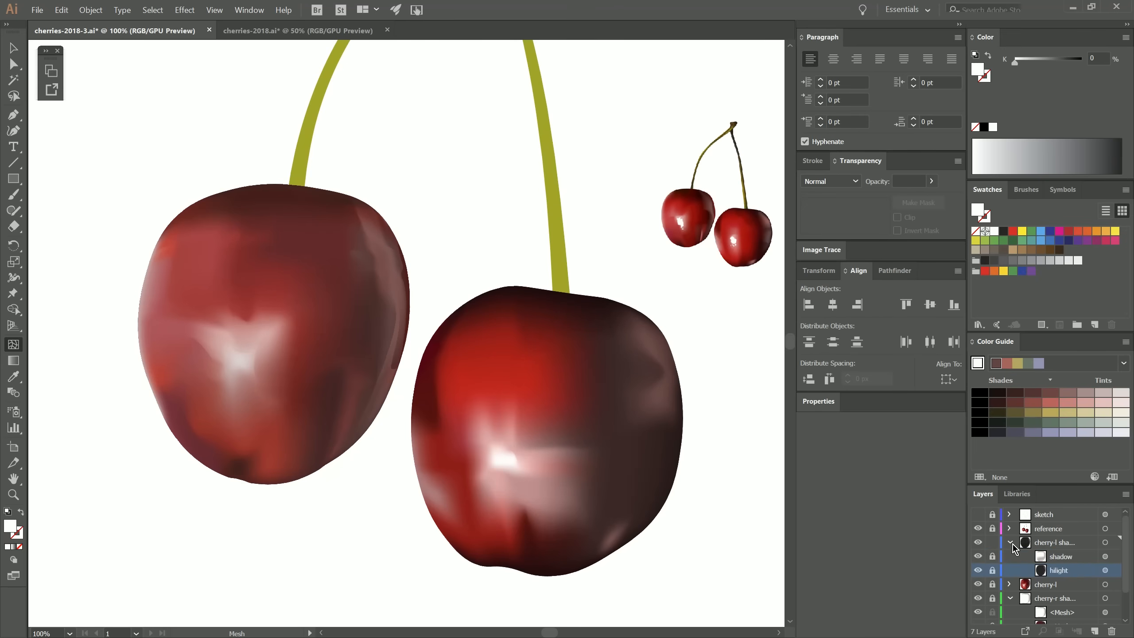
Step: Collapse both cherries' shading layers and name the left cherry's one cherry-l shading
left_click(1010, 543)
double_click(1070, 542)
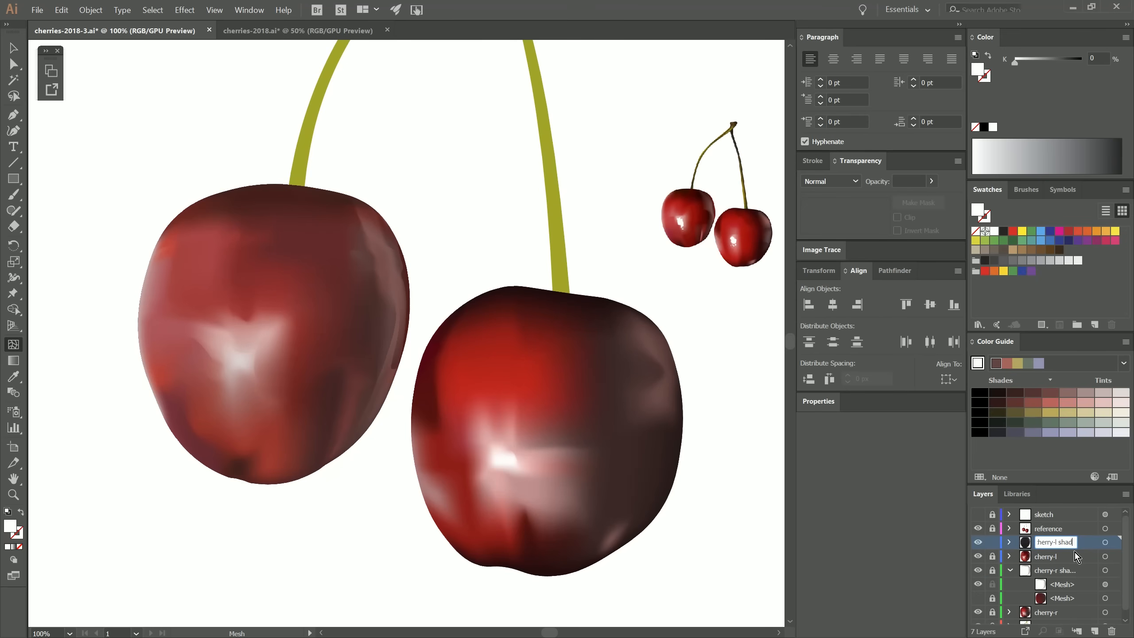
key("Return")
left_click(1010, 570)
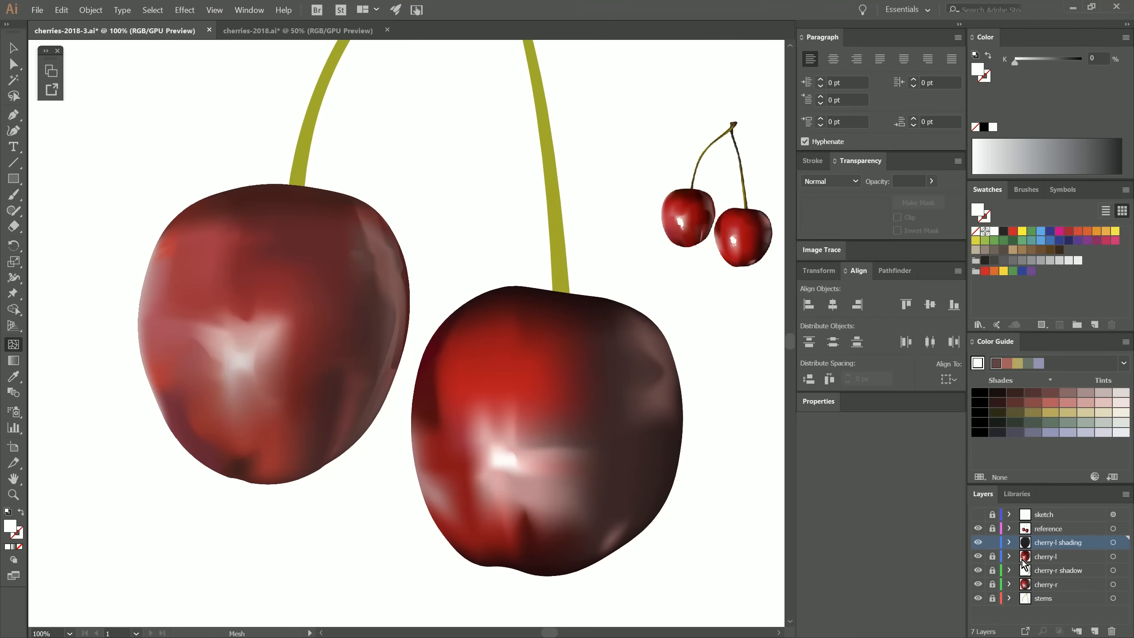
Step: Unlock the cherry-l layer, select its mesh, and lasso the points above and left of the highlight to recolour the upper middle red
left_click(992, 556)
left_click(1009, 556)
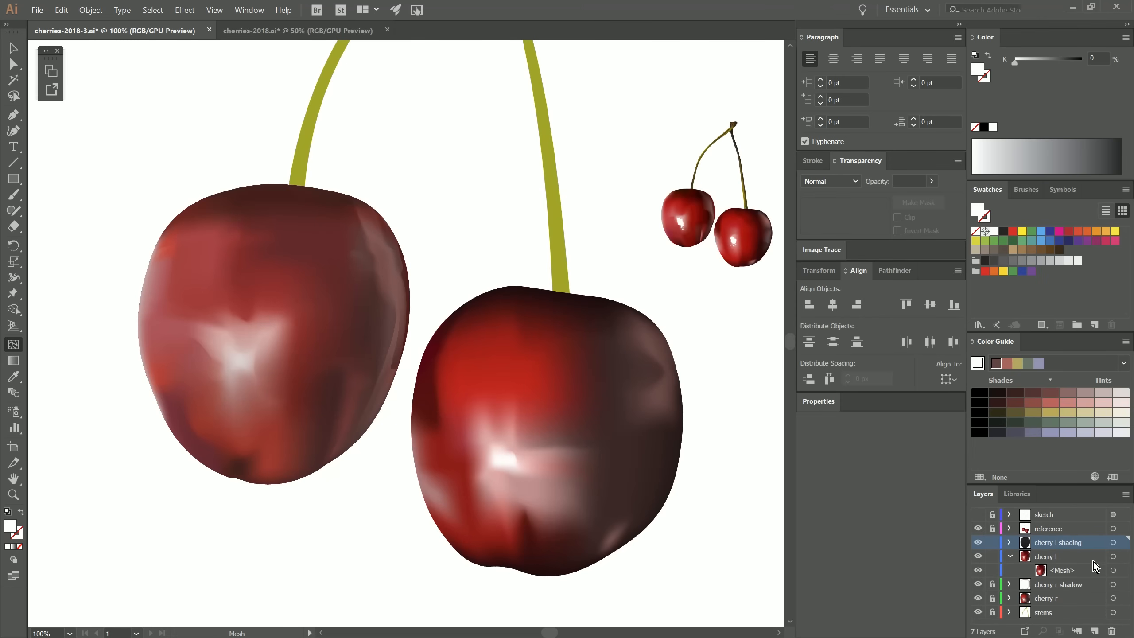
left_click(1113, 571)
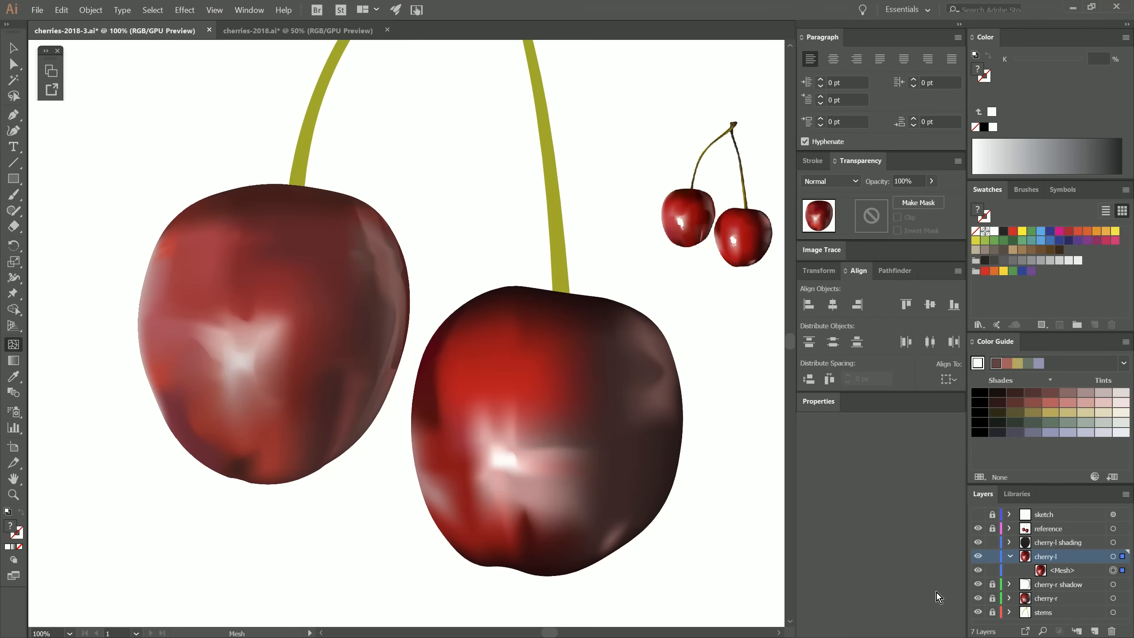
key("q")
mouse_move(247, 256)
left_mouse_down()
mouse_move(213, 256)
mouse_move(174, 311)
mouse_move(253, 299)
mouse_move(251, 255)
left_mouse_up()
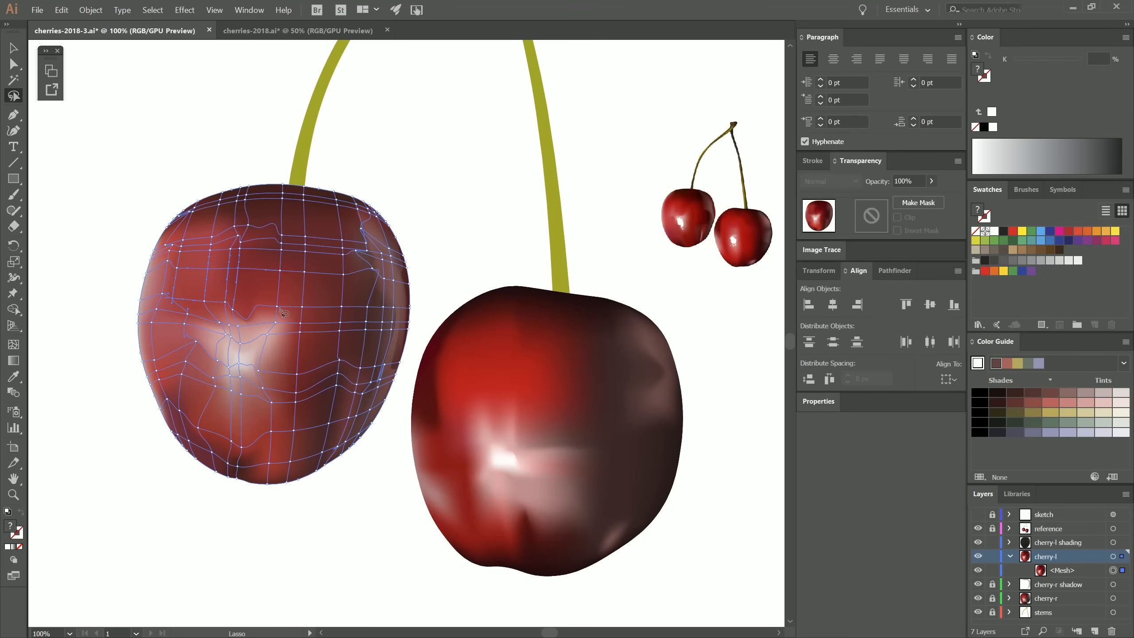
mouse_move(174, 381)
left_mouse_down()
mouse_move(206, 374)
mouse_move(212, 440)
mouse_move(177, 402)
left_mouse_up()
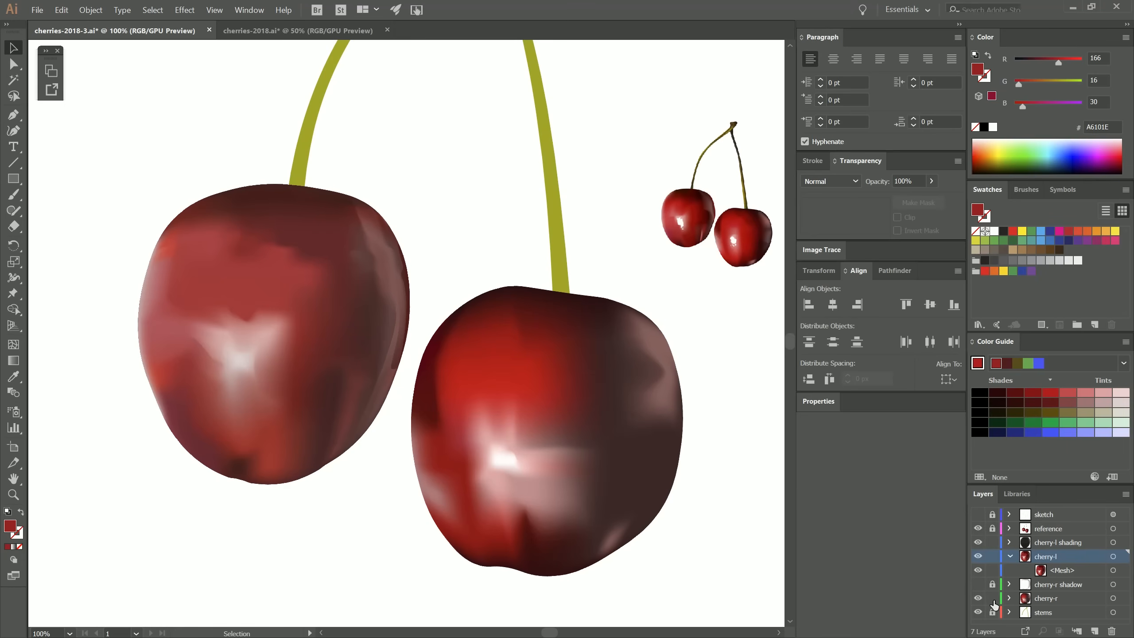
Step: Pick up the bright red (#D3101B) from a mesh point above the right cherry's highlight and save it as a swatch
left_click(497, 382)
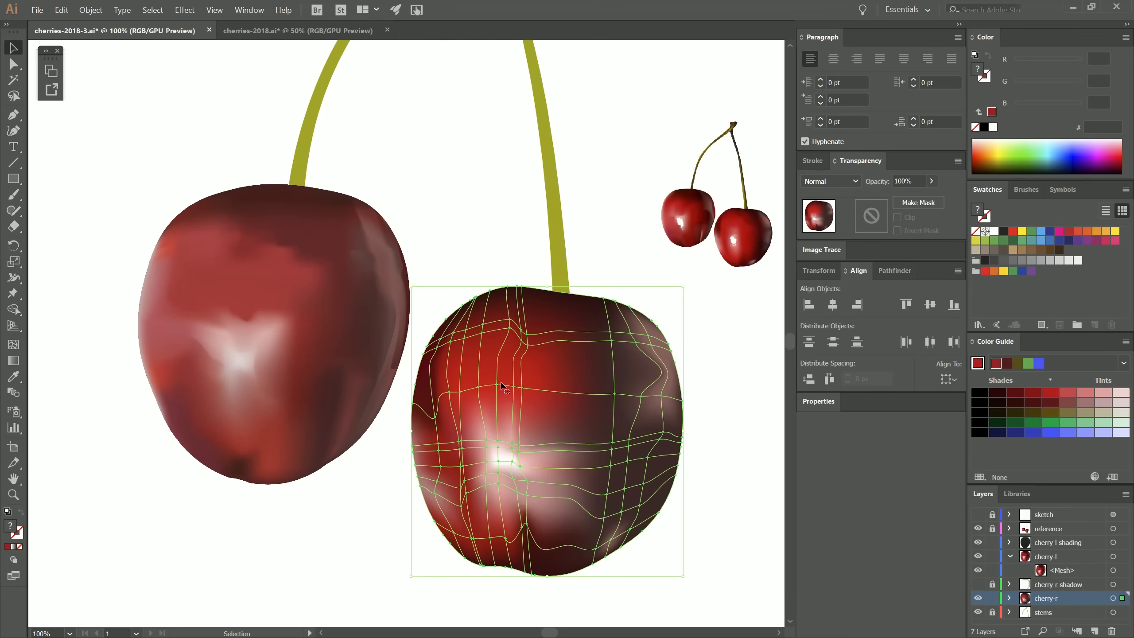
key("u")
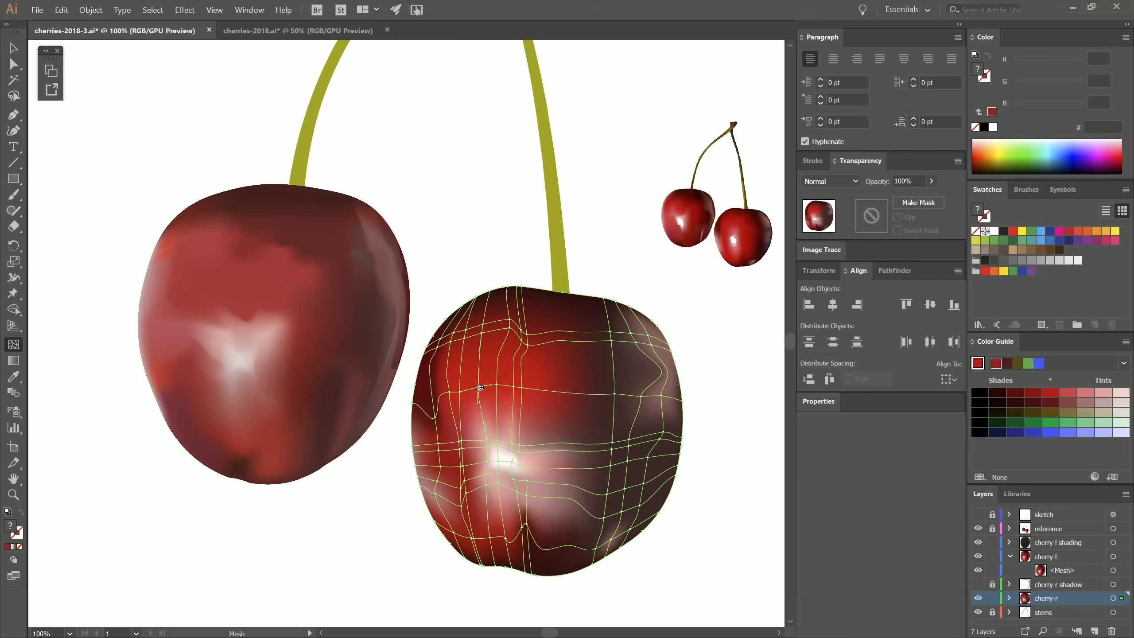
left_click(481, 388)
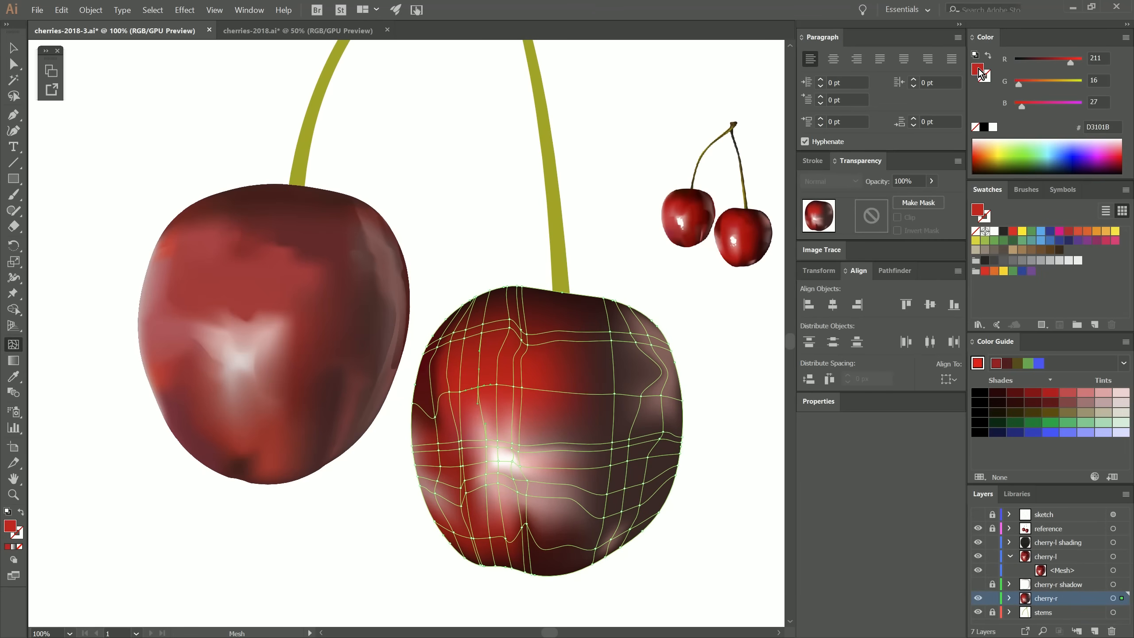
left_click_drag(979, 72, 1042, 274)
Step: Lasso the left cherry's mesh points above and to the lower left of the highlight and fill them with the new red swatch
left_click(13, 96)
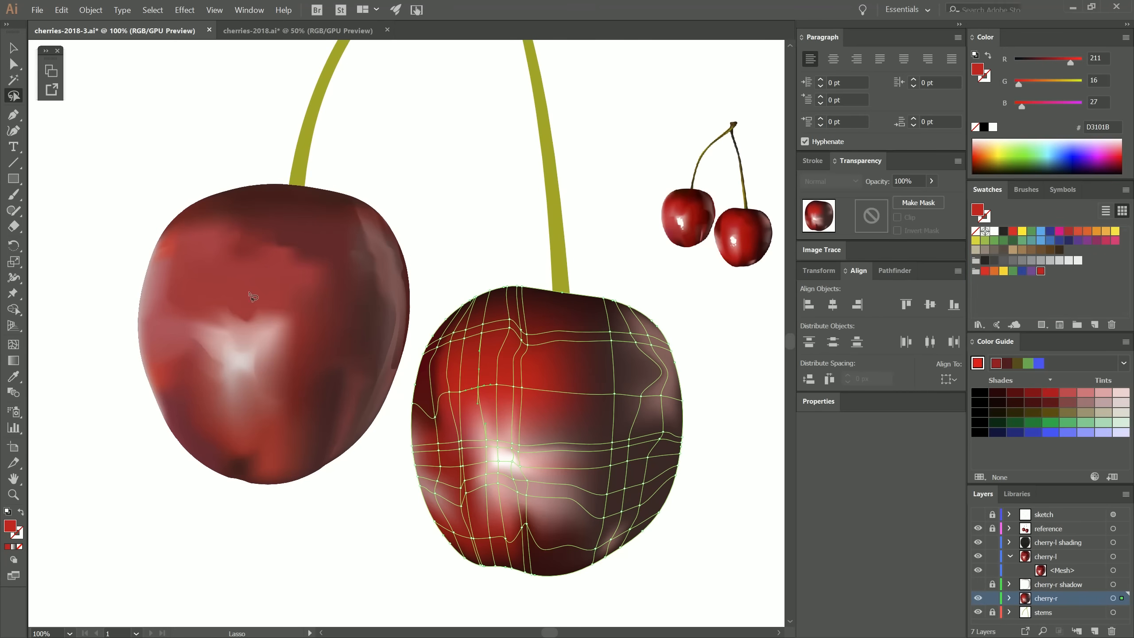
key("ctrl+a")
mouse_move(241, 257)
left_mouse_down()
mouse_move(216, 302)
mouse_move(268, 272)
left_mouse_up()
mouse_move(193, 355)
left_mouse_down()
mouse_move(183, 388)
mouse_move(218, 431)
mouse_move(210, 362)
left_mouse_up()
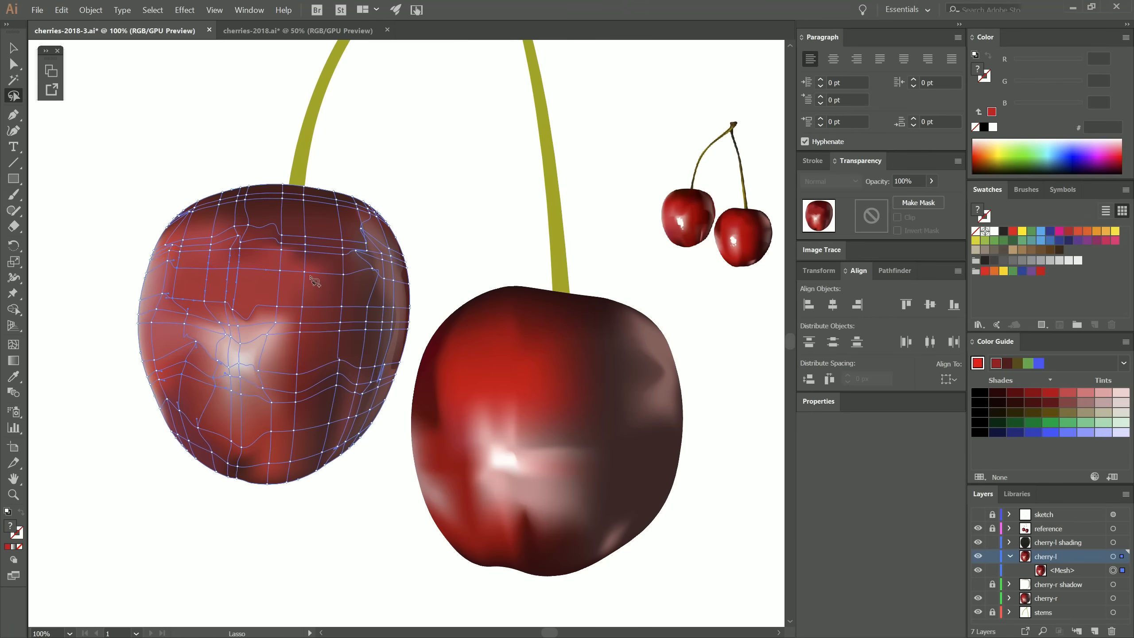
left_click(1041, 271)
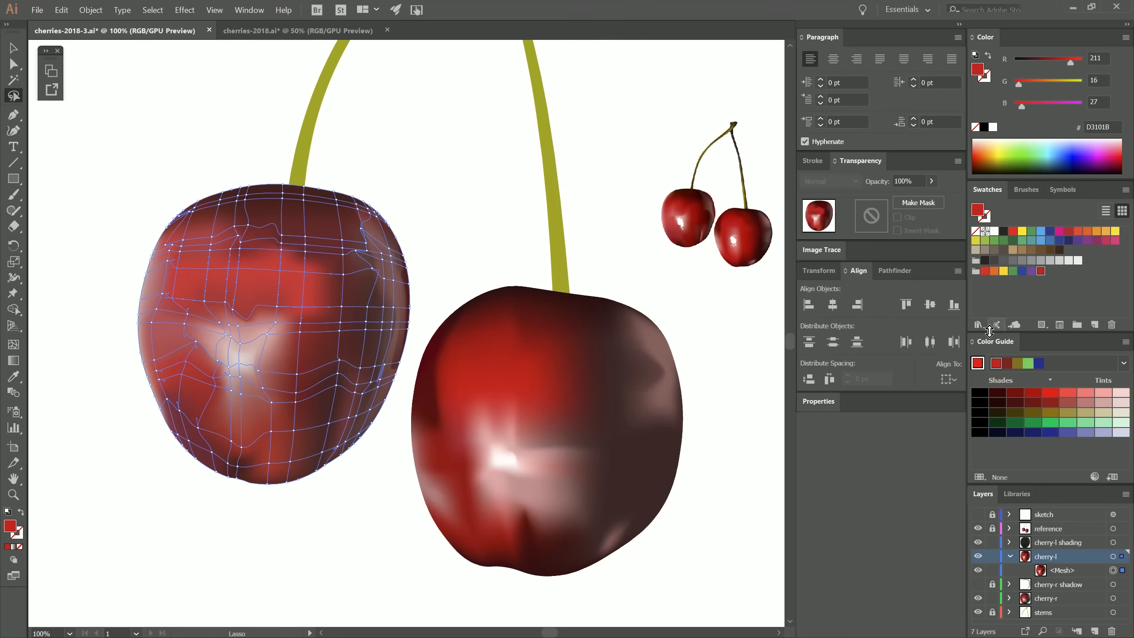
left_click(712, 540)
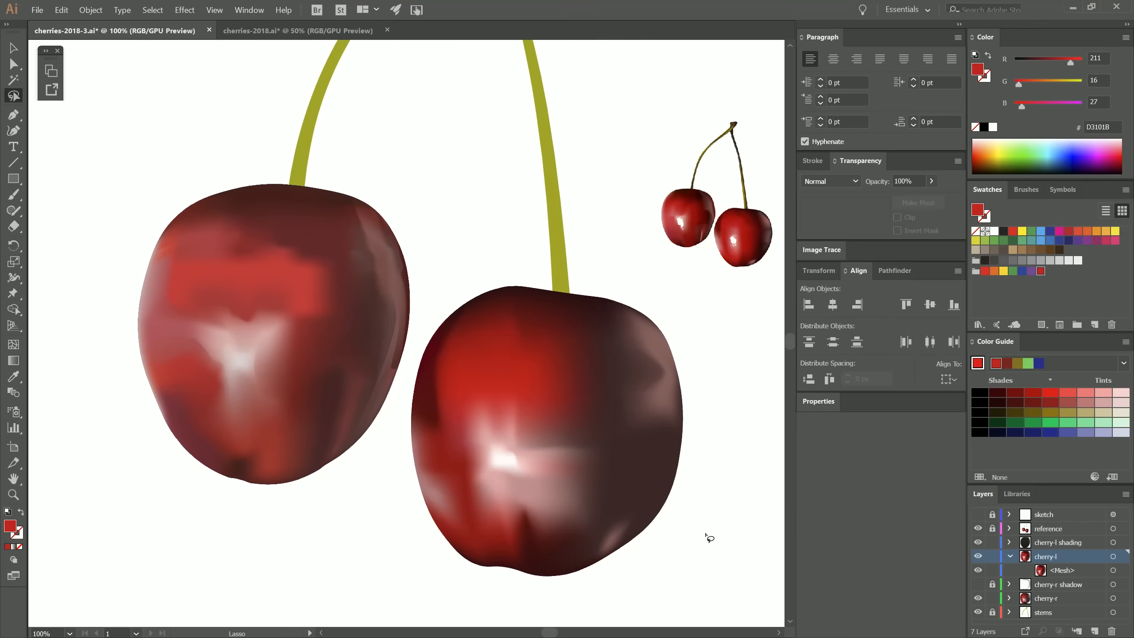
Step: Extend the red swatch colour to further mesh points near the top of the left cherry, and deselect the mesh
key("ctrl+a")
left_click(1041, 271)
left_click(750, 494)
left_click_drag(241, 235, 291, 245)
key("u")
left_click(736, 555, "ctrl")
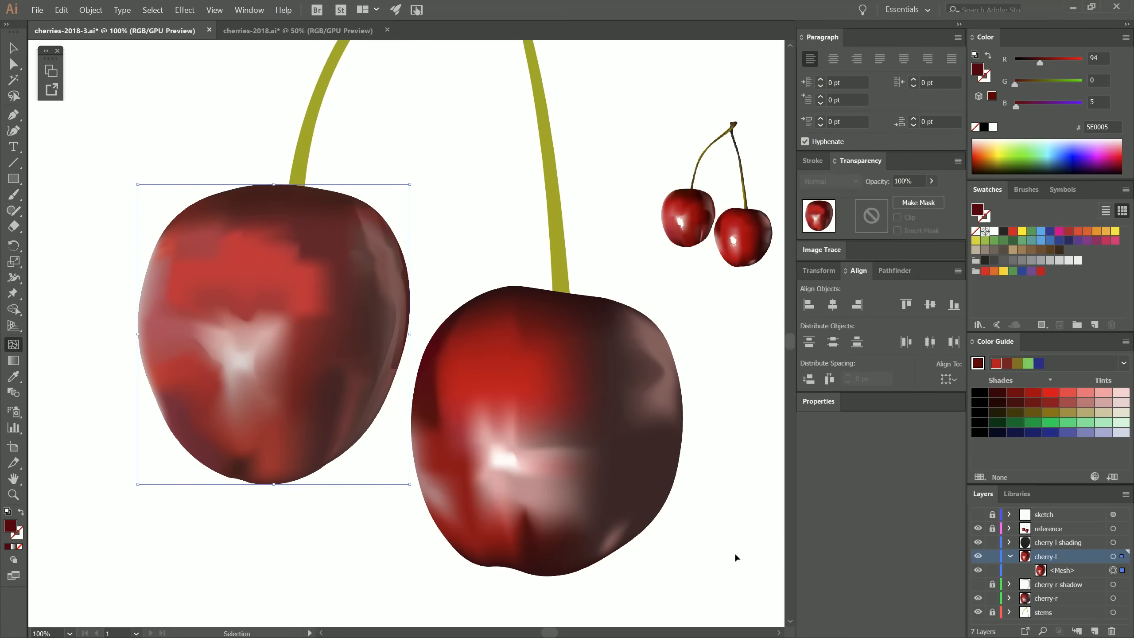
key("ctrl+a")
left_click(732, 491, "ctrl")
Step: Add mesh points right of the right cherry's highlight, lasso the points there and colour them with dark red sampled from the reference
left_click(588, 463, "ctrl")
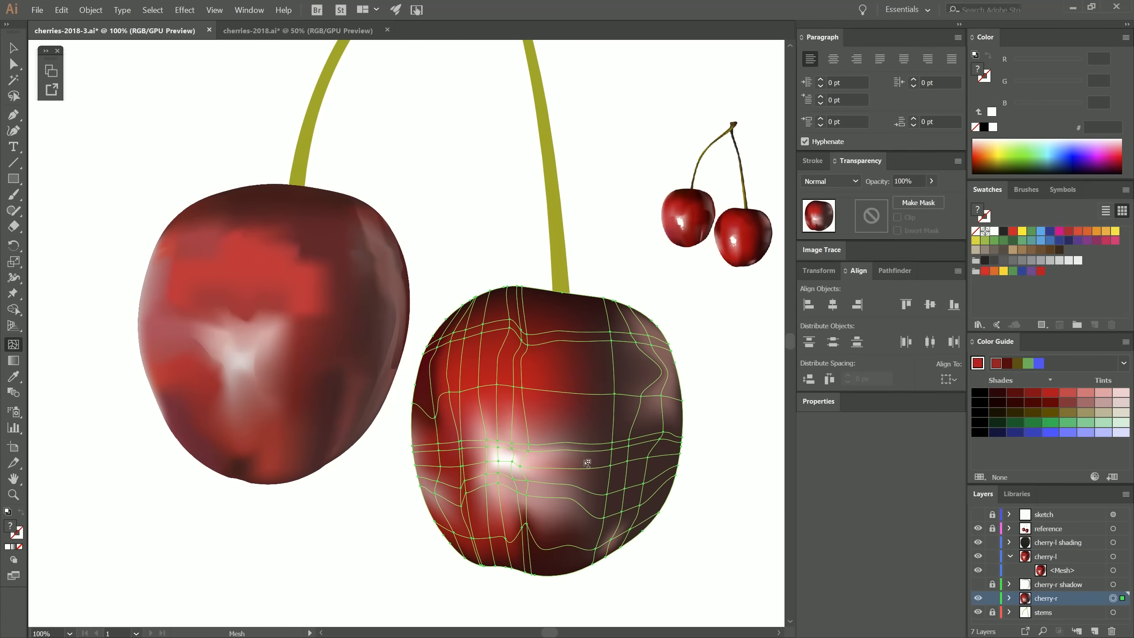
left_click(559, 449)
left_click(553, 468)
key("q")
left_click_drag(554, 375, 548, 379)
key("i")
left_click(756, 248)
key("ctrl+z")
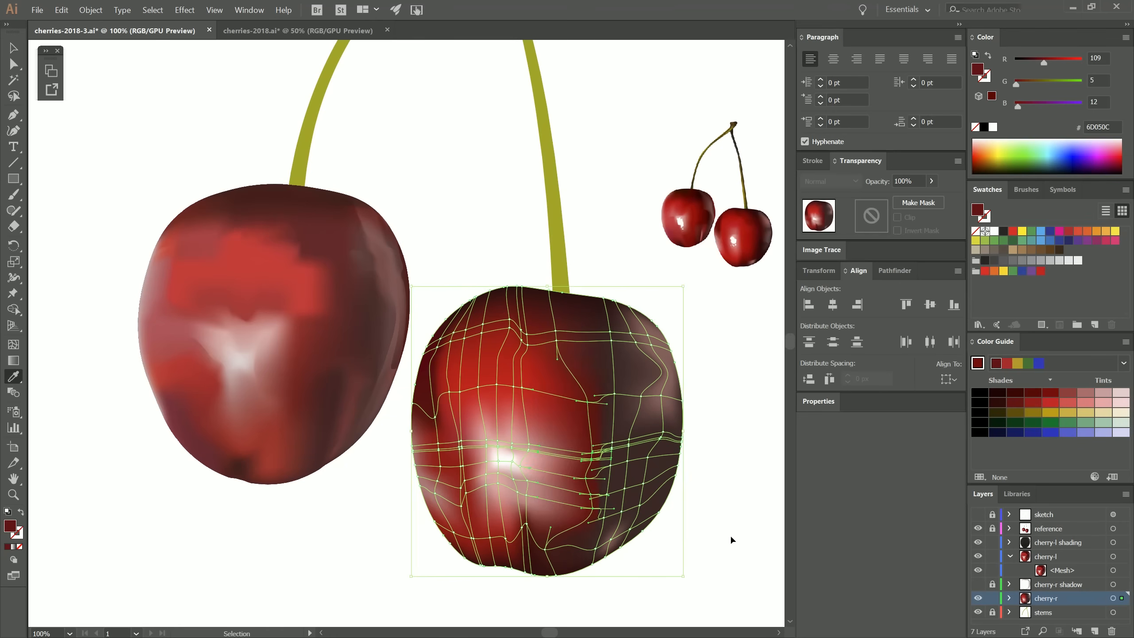
key("ctrl+shift+z")
key("ctrl+h")
key("ctrl+a")
left_click(722, 541, "ctrl")
key("ctrl+h")
Step: Lasso the left cherry's upper-right mesh points and colour them with red sampled from the reference's left cherry
left_click(312, 290, "ctrl")
key("q")
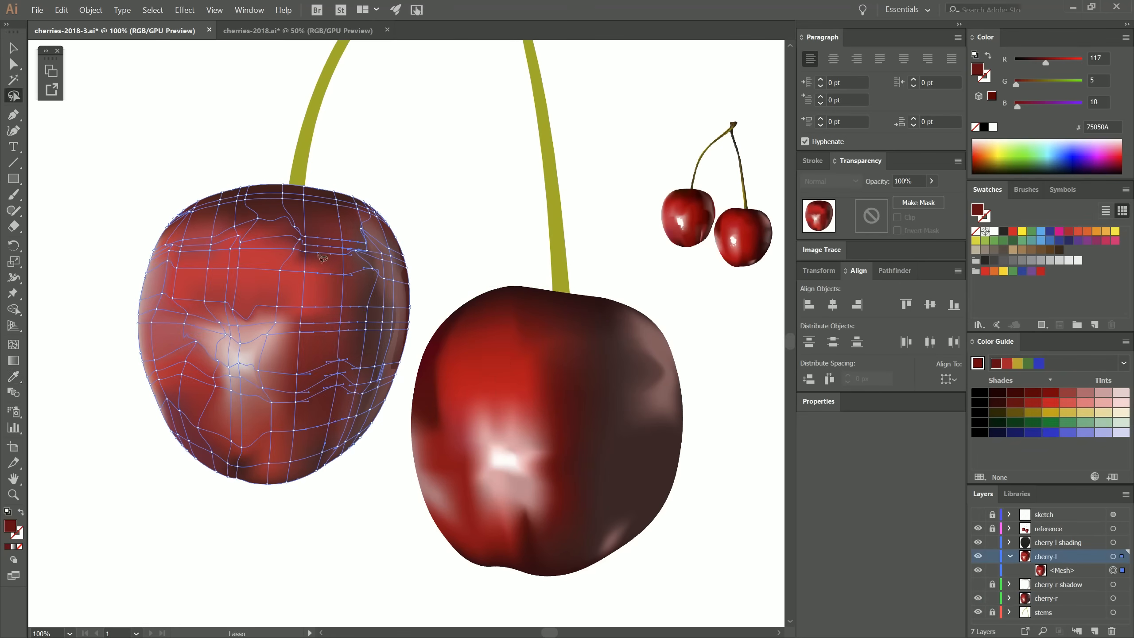
key("i")
left_click(695, 210)
key("ctrl+h")
Step: Lasso more mesh points in the left cherry's red area, fill them with the saved red swatch, and show the colour sliders as HSB
left_click(13, 495)
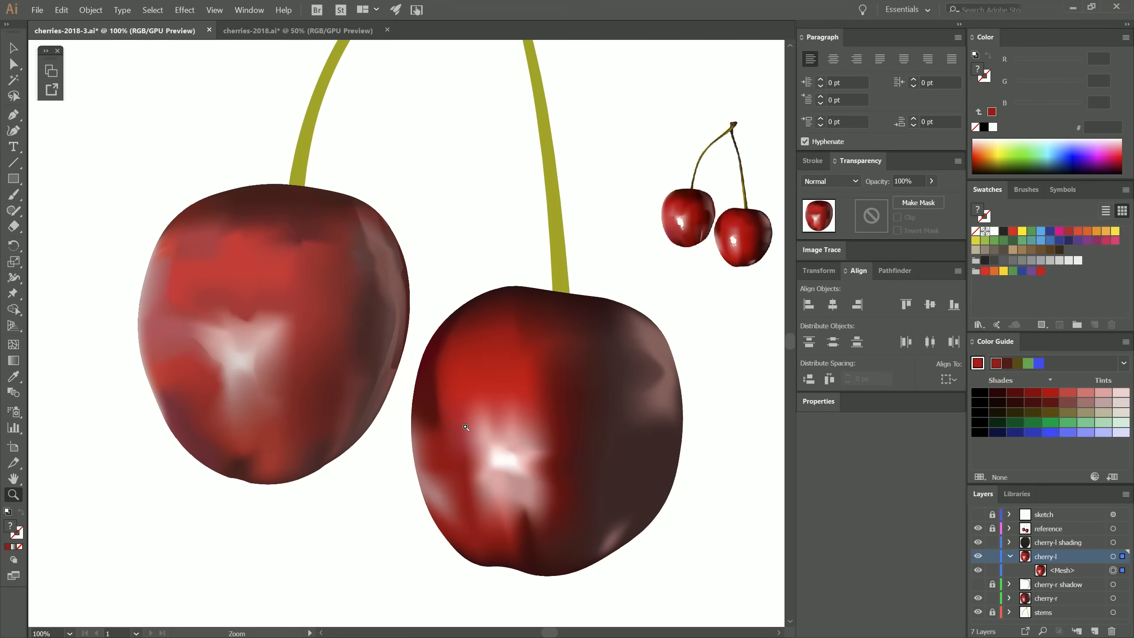
left_click_drag(466, 427, 633, 451)
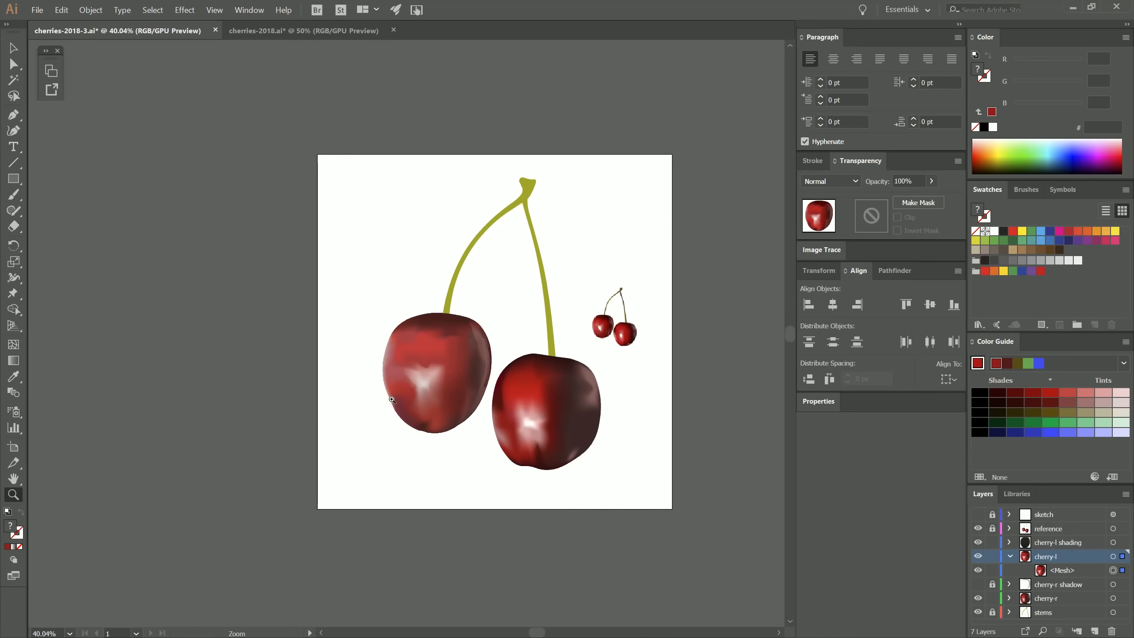
key("q")
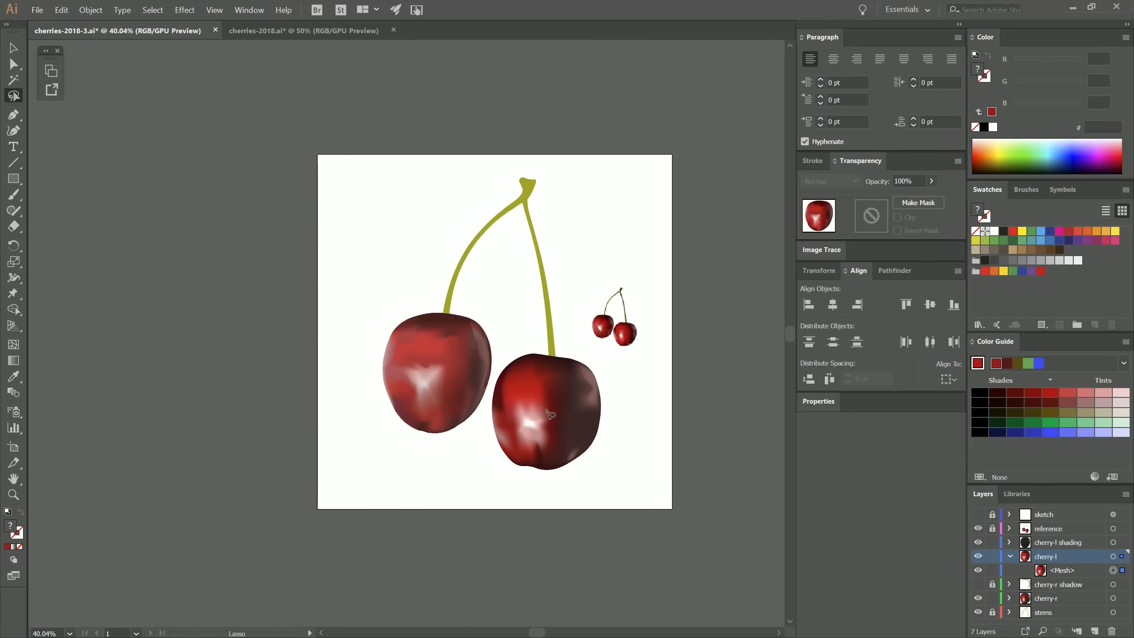
left_click(1041, 271)
left_click(1126, 38)
left_click_drag(1070, 84, 1082, 84)
left_click(991, 112)
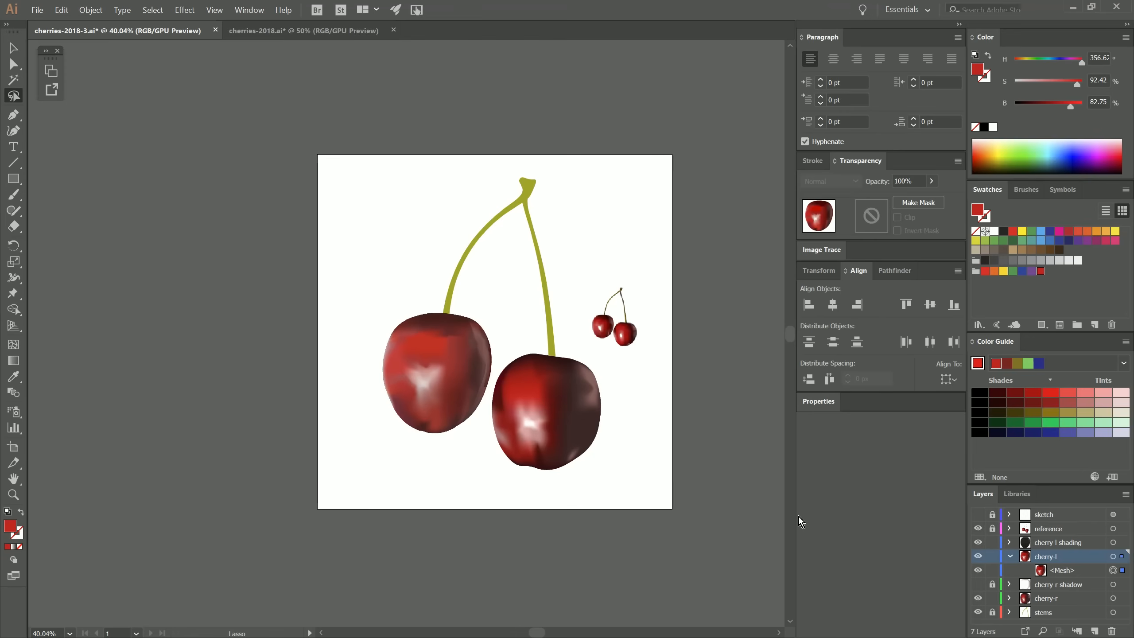
Step: Sample a lighter red from the reference's left cherry and lasso mesh points along the left sides of both cherries for recolouring
key("i")
left_click(600, 329)
key("q")
key("ctrl+shift+a")
left_click_drag(497, 409, 510, 440)
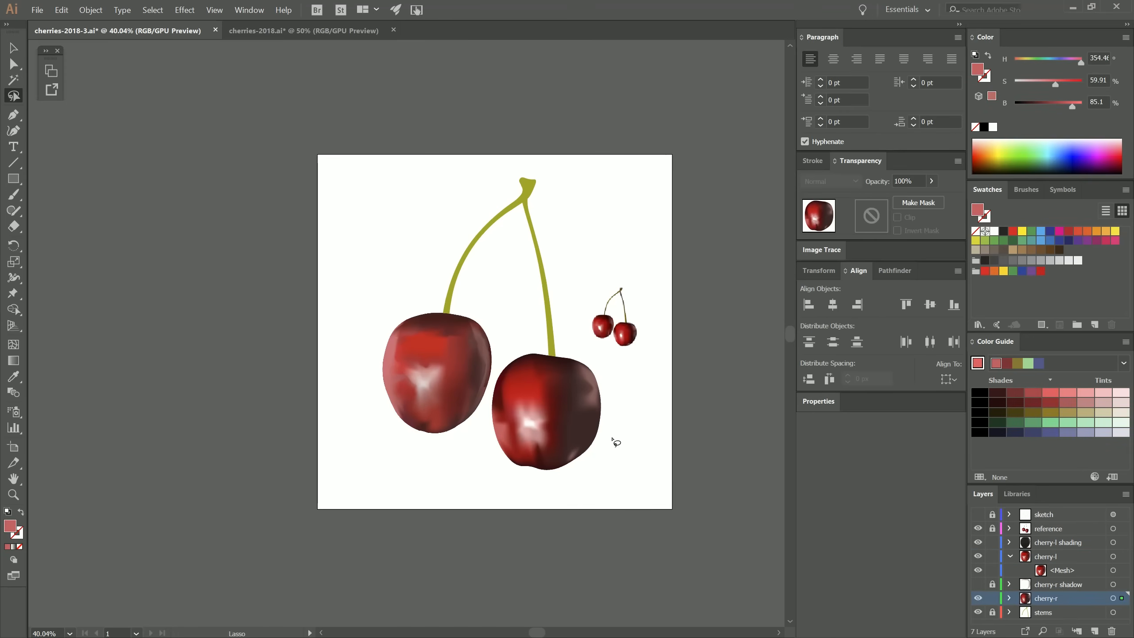
left_click_drag(394, 373, 408, 393)
Step: Lasso mesh points on the right sides of the right and left cherries and darken them with near-black red sampled from the reference
left_click_drag(576, 384, 593, 420)
key("i")
left_click(630, 336)
key("q")
left_click_drag(470, 380, 484, 366)
key("i")
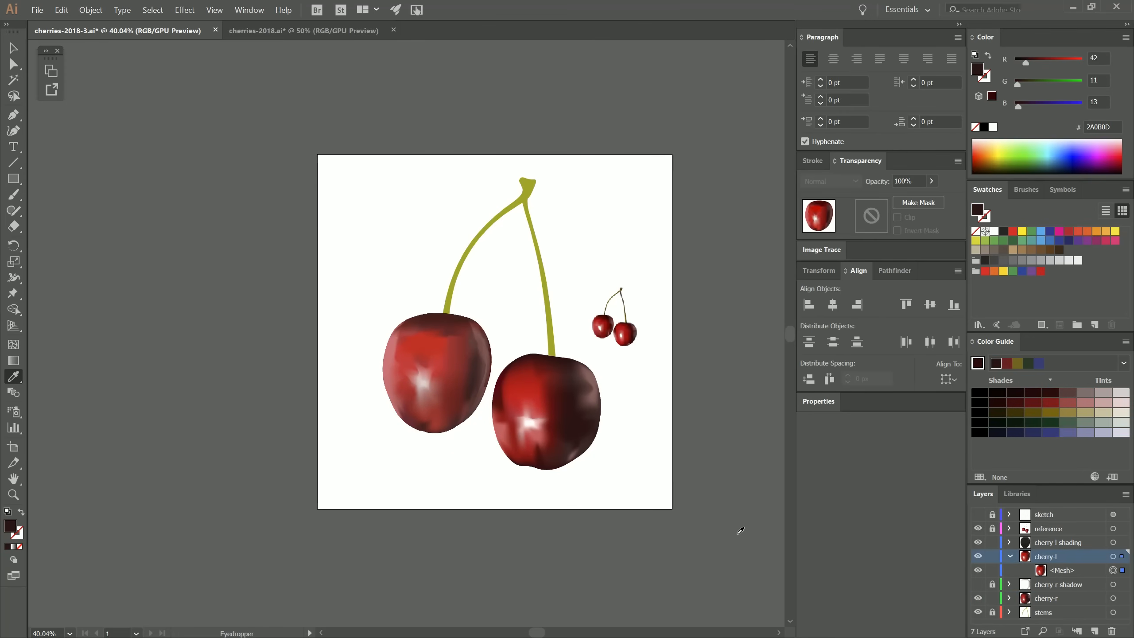
Step: Add a new layer above the left cherry's shading layer and name it cherry-l-hl
left_click(1074, 543)
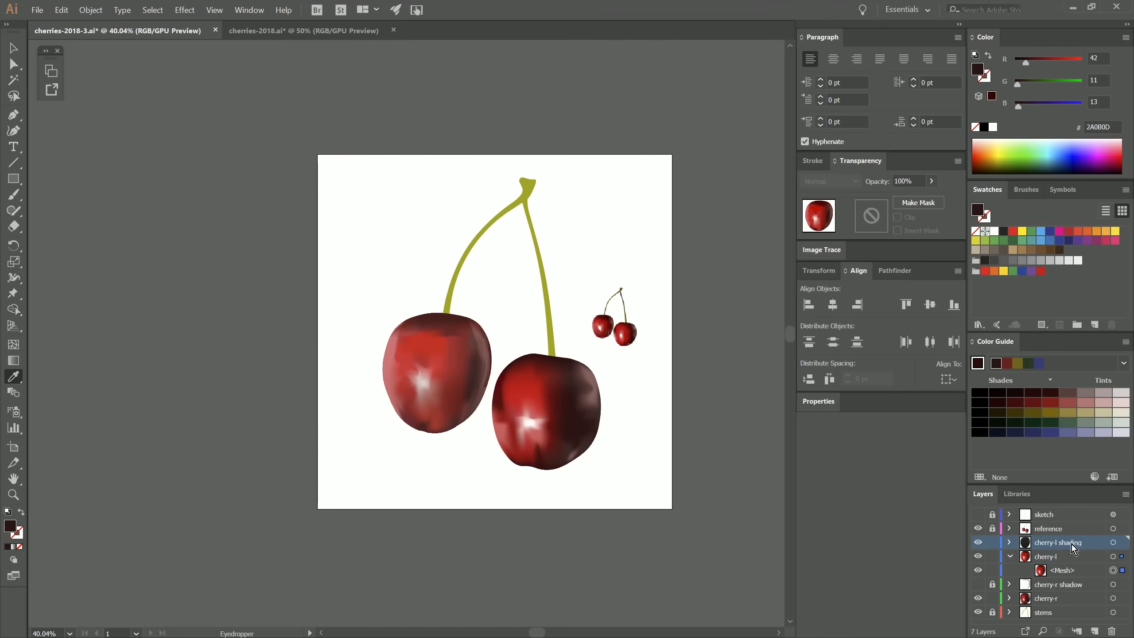
left_click(1095, 631)
double_click(1037, 542)
type("cherry-l-hl")
key("Return")
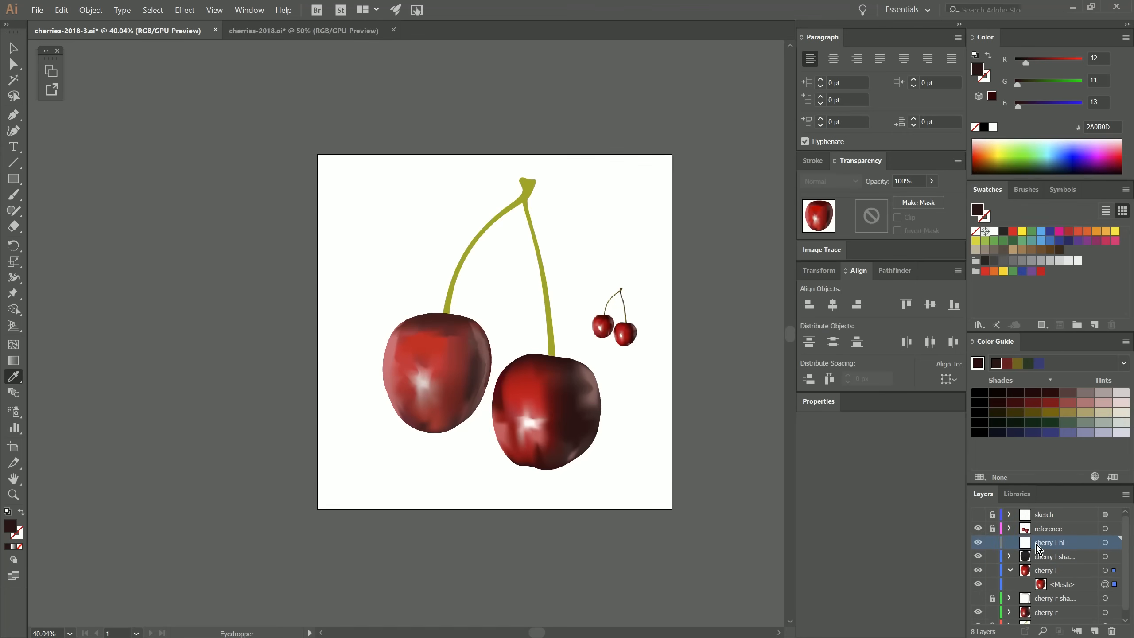
Step: Paint a small white highlight on the left cherry's bright spot and set its stroke to 0.5 pt with round caps and corners
left_click(13, 194)
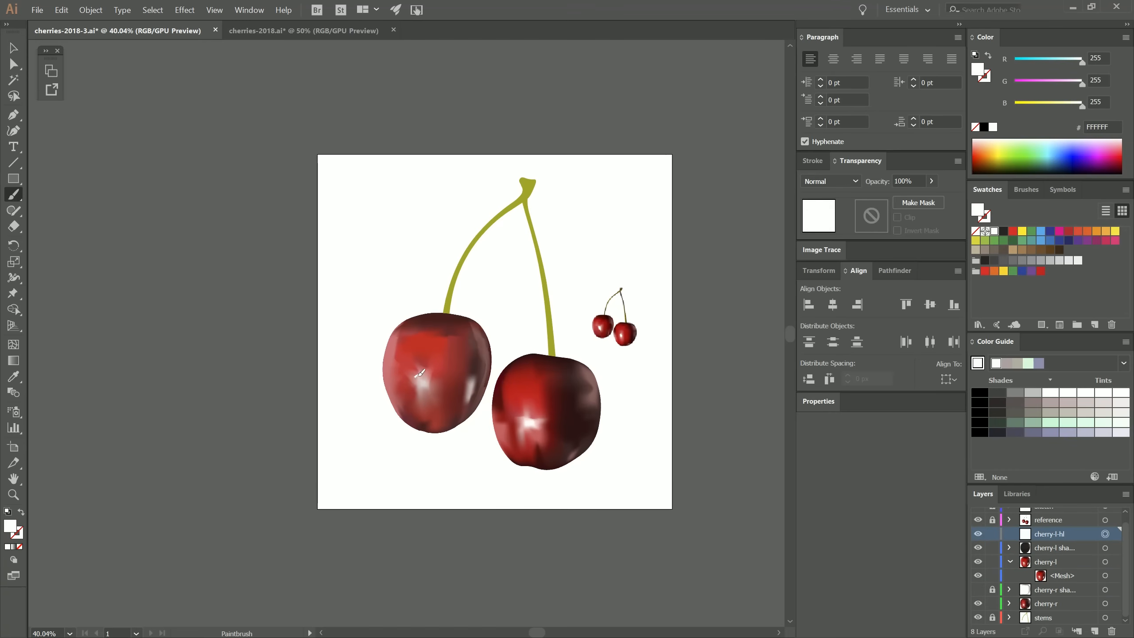
left_click_drag(419, 373, 424, 380)
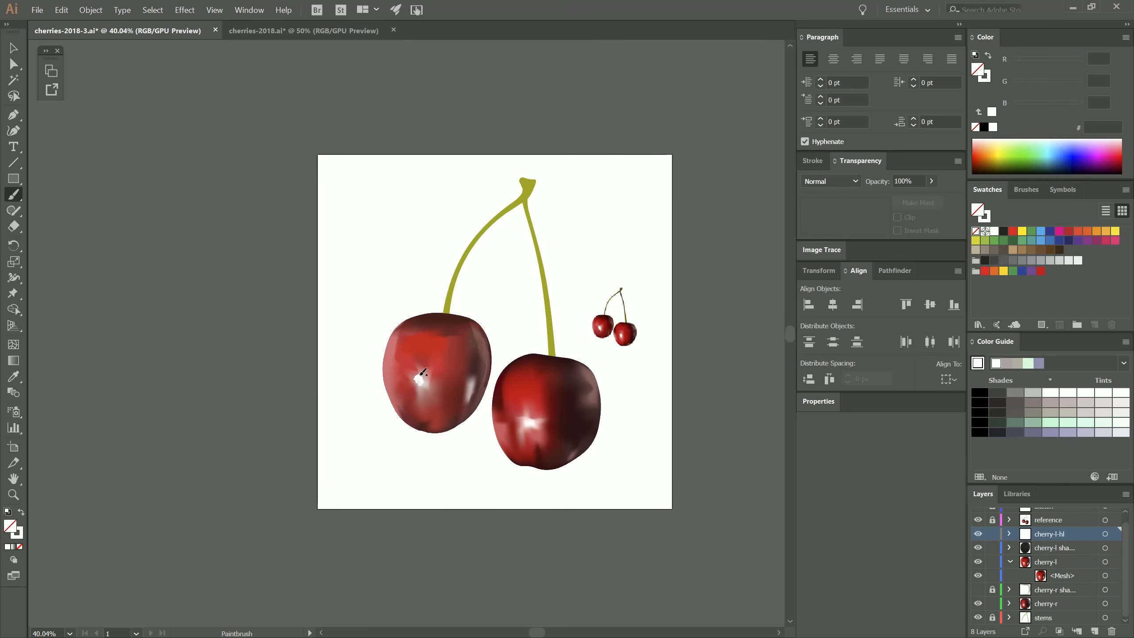
left_click(1106, 534)
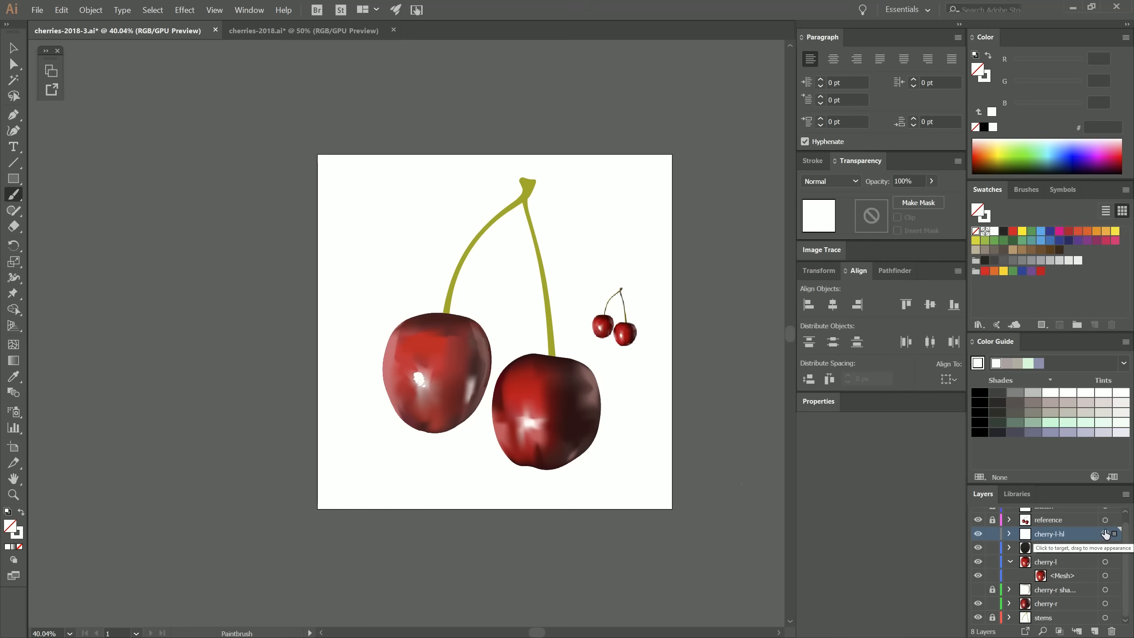
left_click(252, 13)
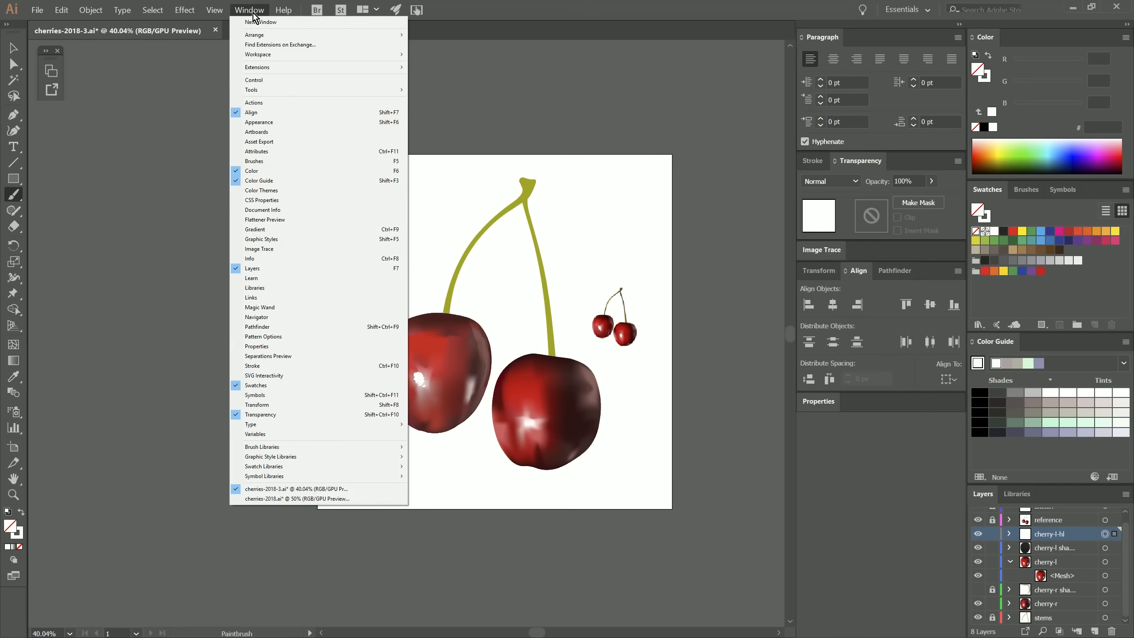
left_click(268, 162)
scroll(1073, 268, "down", 3)
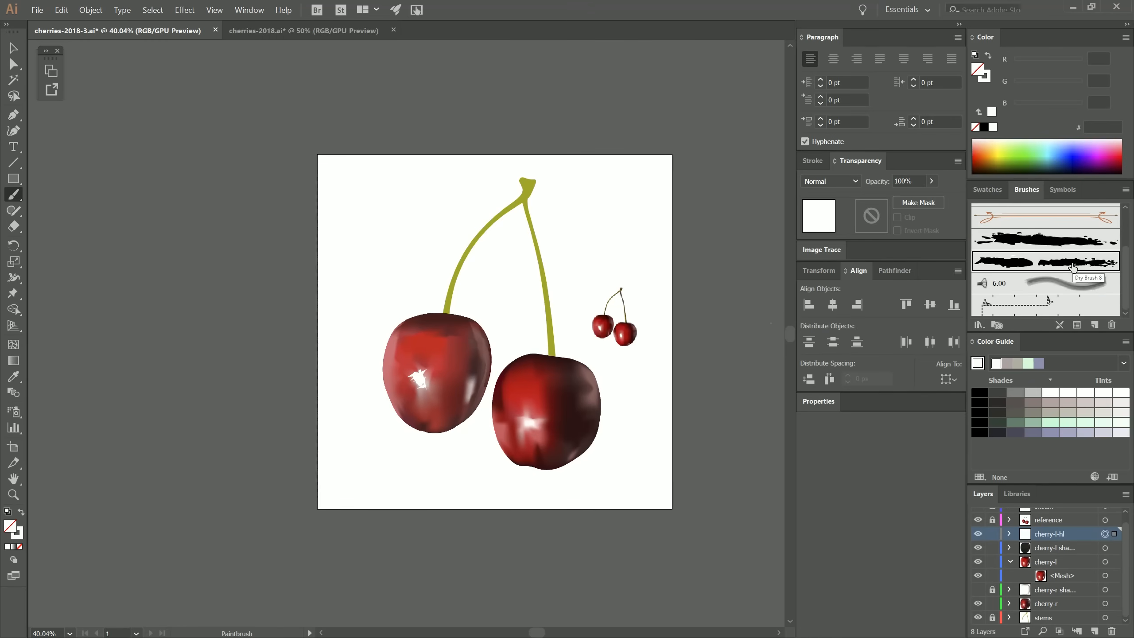
left_click(812, 160)
left_click(846, 184)
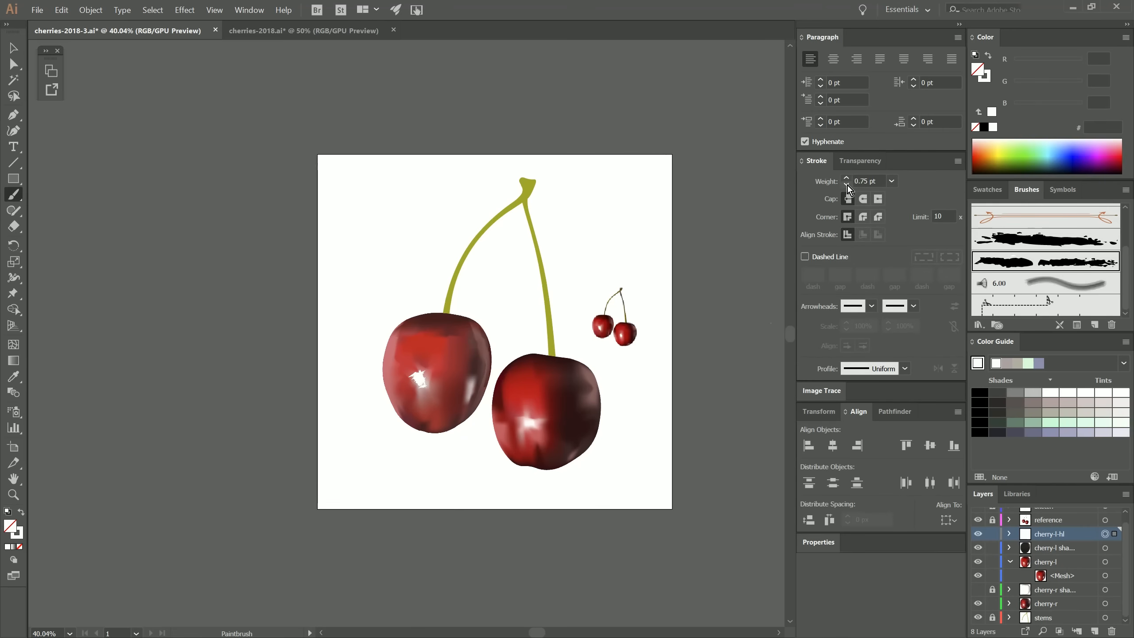
left_click(846, 185)
left_click(864, 200)
left_click(864, 217)
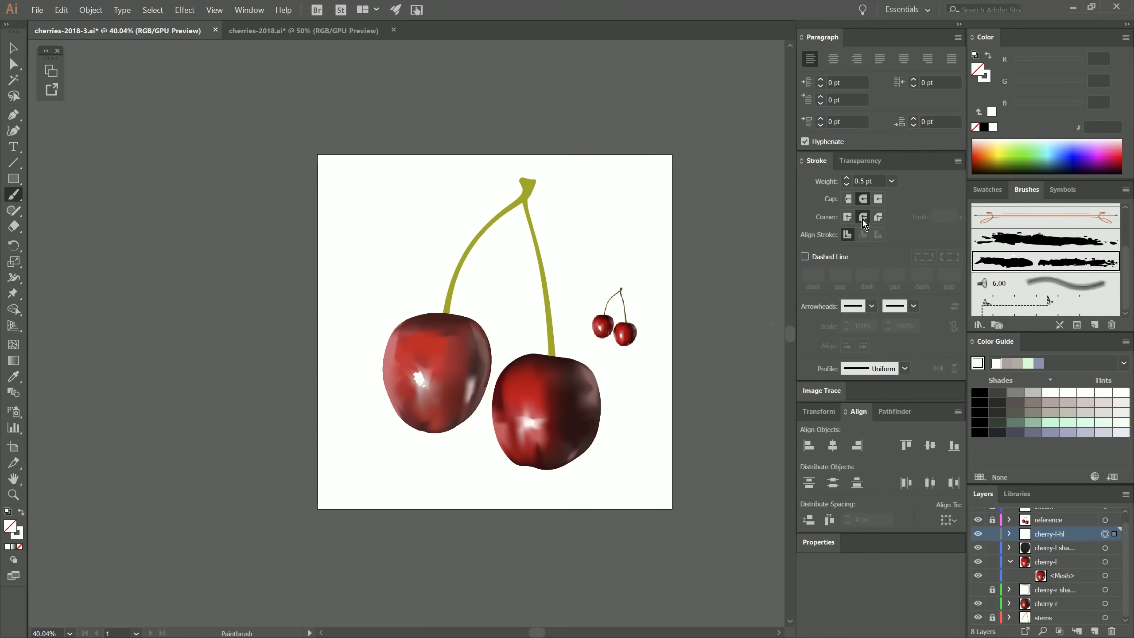
Step: Apply a Gaussian Blur of about 2.2 pixels to the left cherry's highlight layer and deselect it
left_click(184, 10)
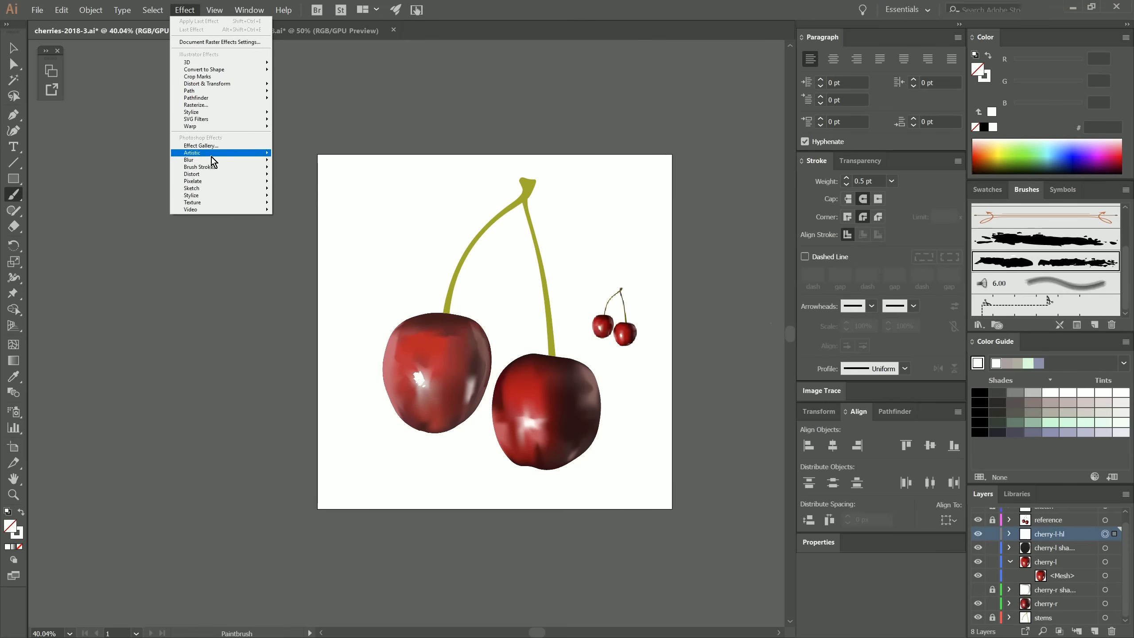
mouse_move(216, 159)
left_click(304, 161)
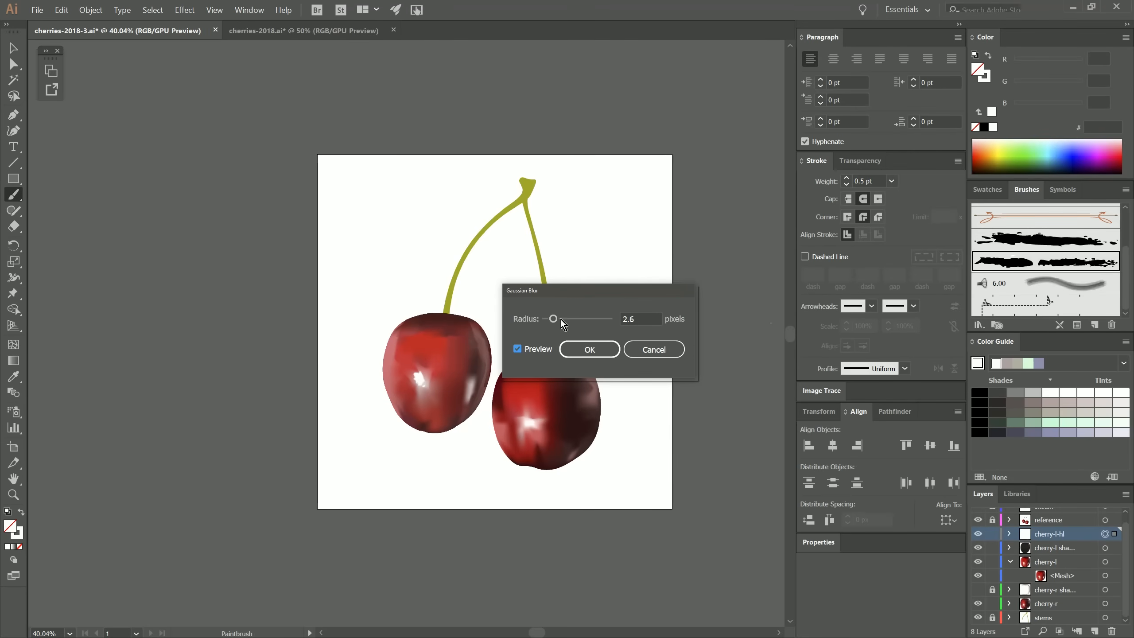
left_click_drag(555, 320, 552, 320)
left_click(592, 357)
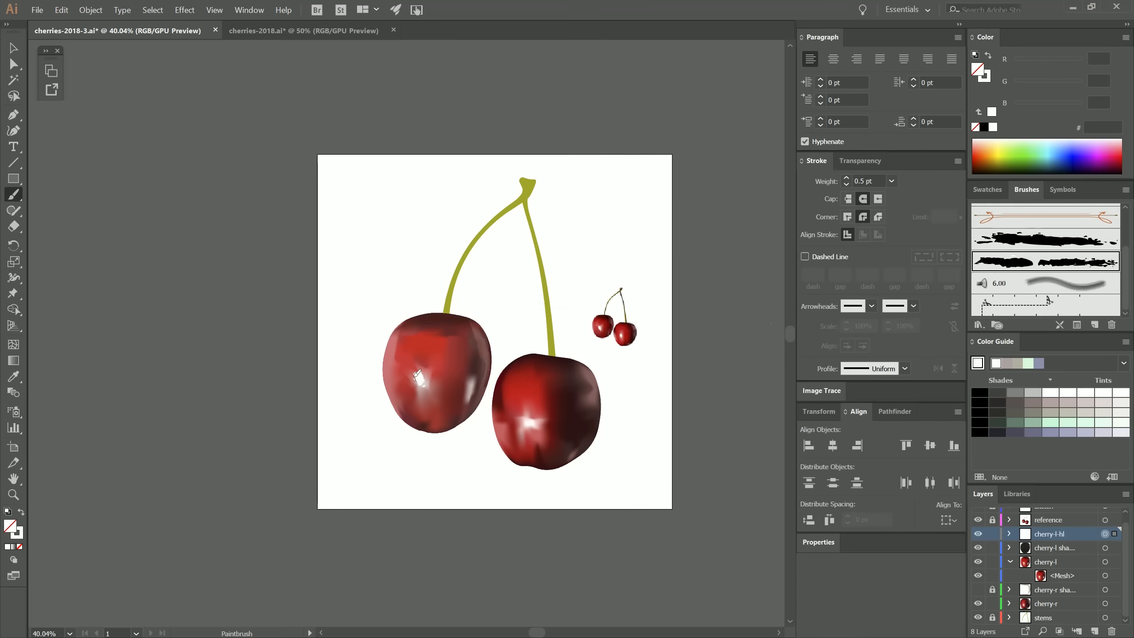
key("ctrl+shift+a")
Step: Collapse the cherry-l layer and add a new layer named cherry-r-hl below it
left_click(1010, 562)
left_click(1072, 585)
left_click(1094, 631)
double_click(1050, 584)
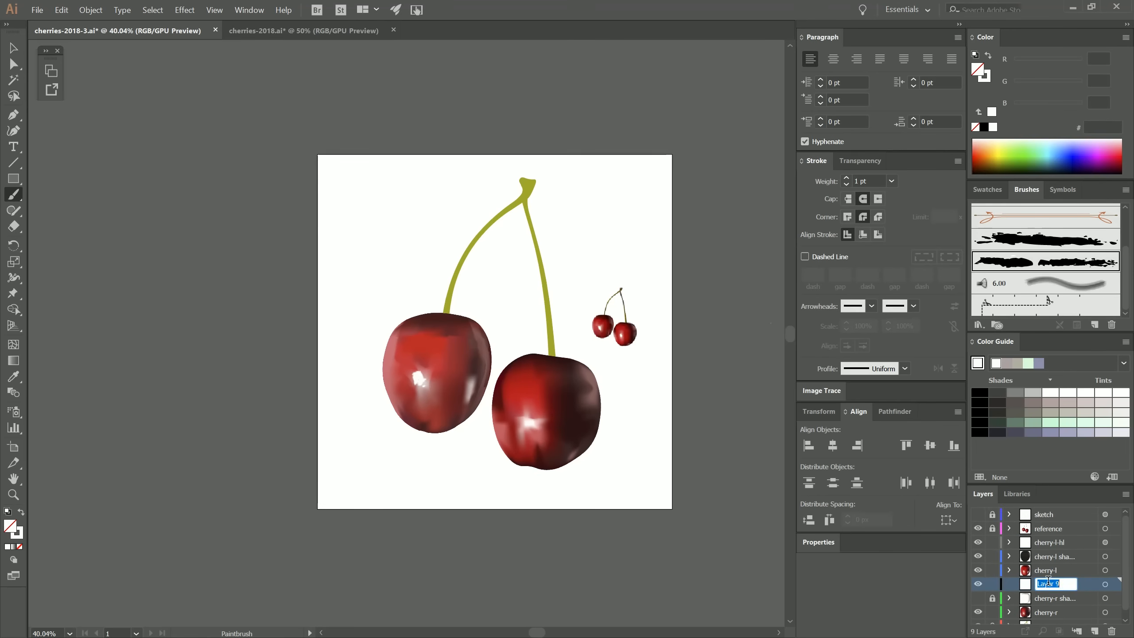
type("cherry-r-hl")
key("Return")
Step: Paint a small white highlight on the right cherry's bright spot in cherry-r-hl and apply a 2.2 pixel Gaussian Blur
left_click(1106, 585)
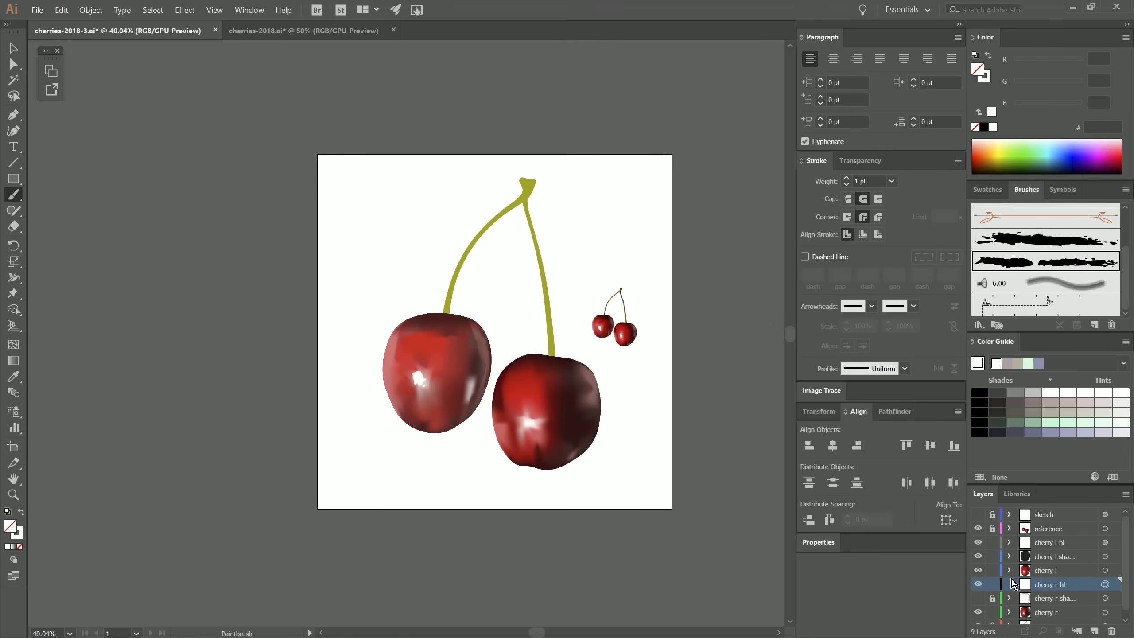
left_click_drag(532, 410, 530, 426)
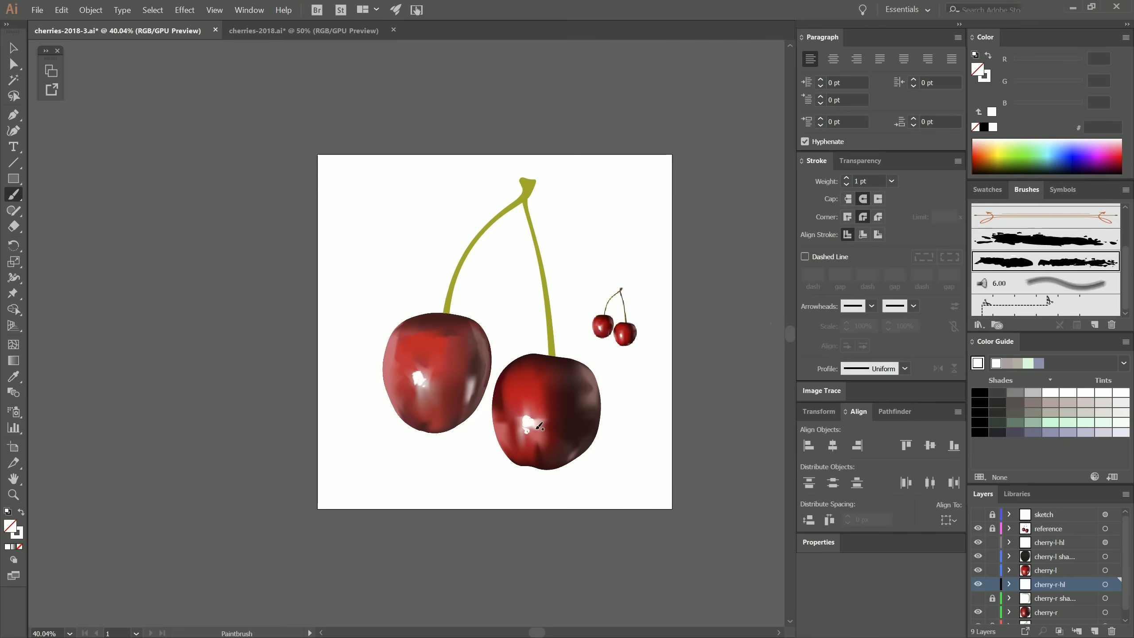
left_click(185, 10)
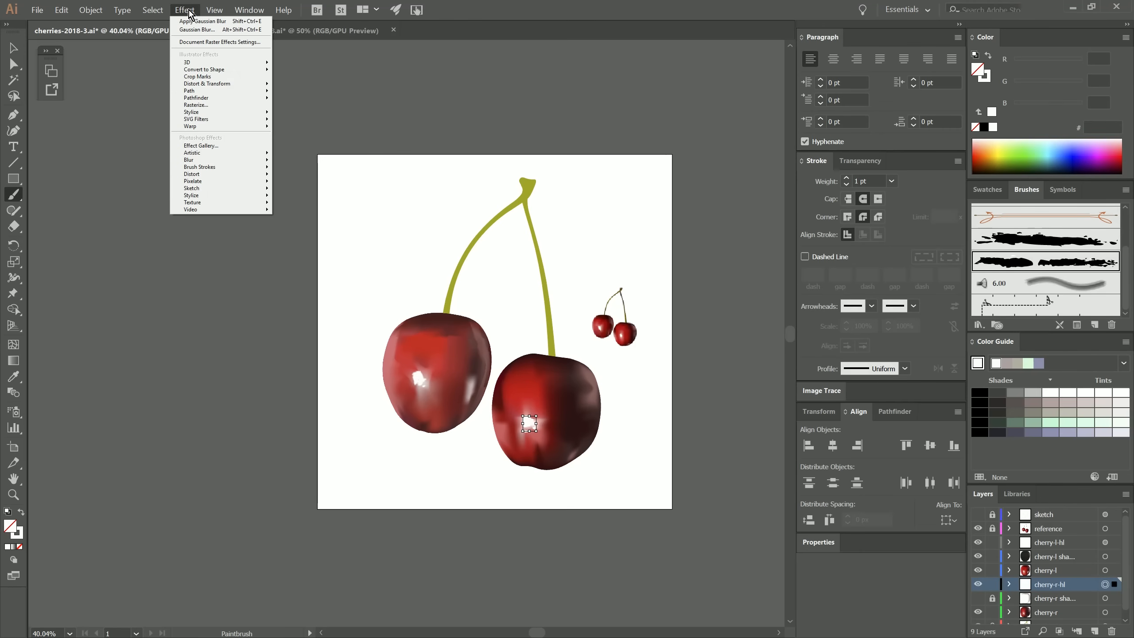
left_click(199, 29)
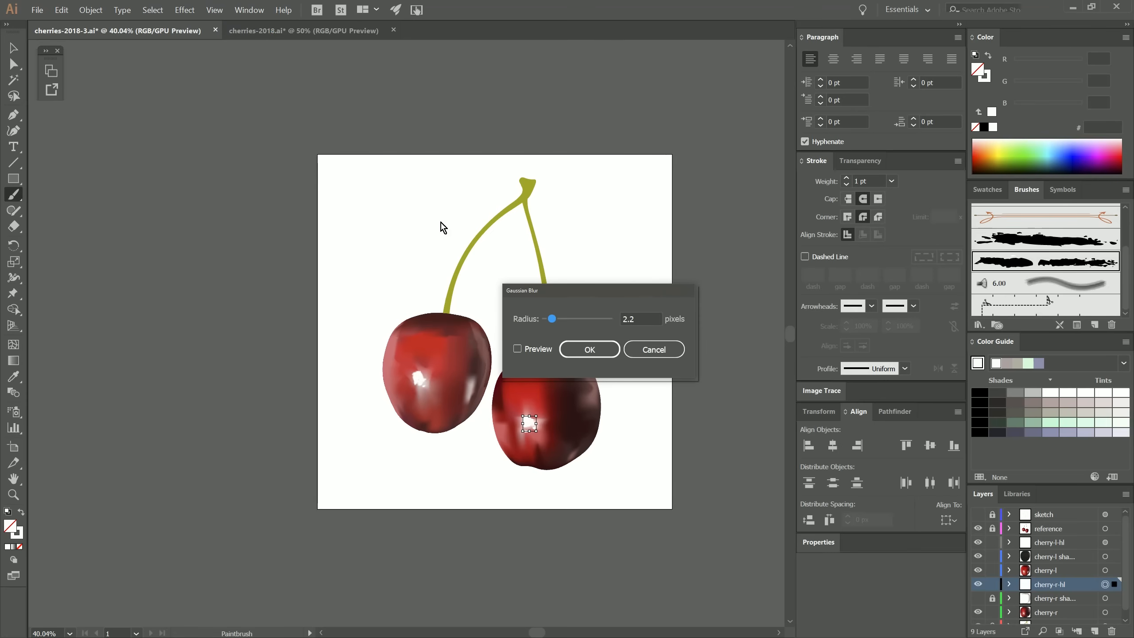
left_click(589, 349)
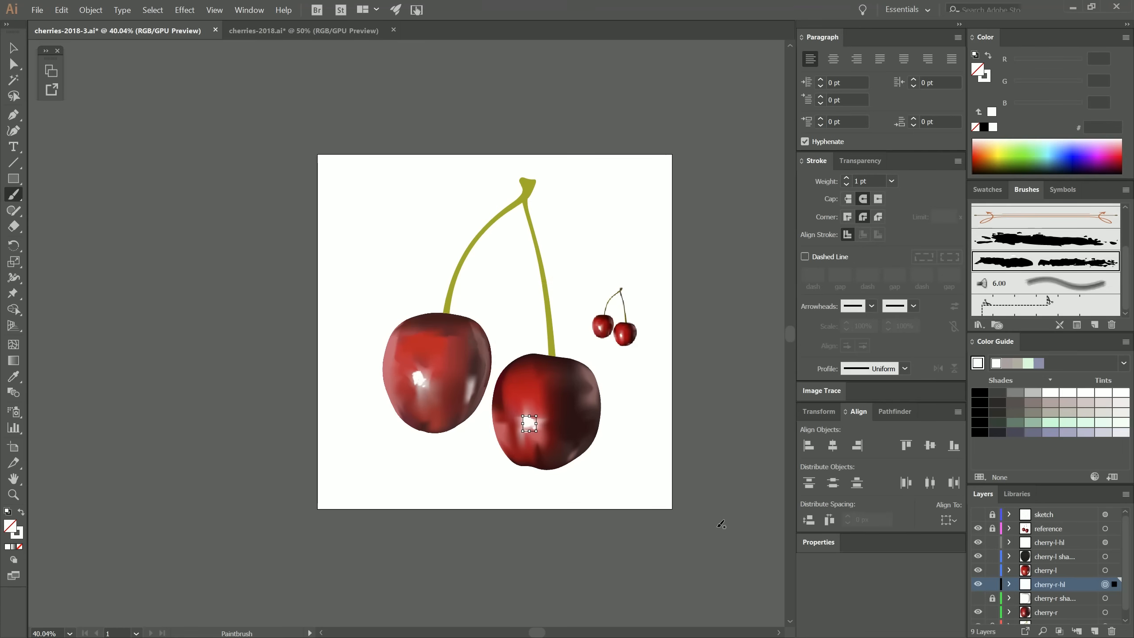
key("v")
left_click(716, 529)
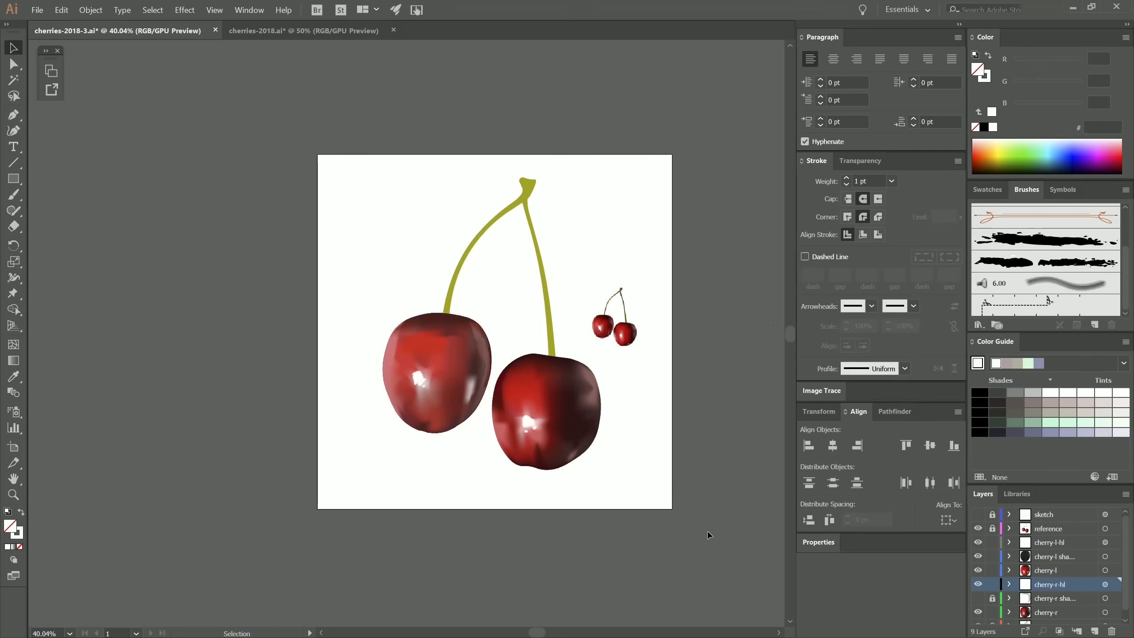
Step: Apply a 2.2 pixel Gaussian Blur to the whole cherry-l layer
left_click(1105, 571)
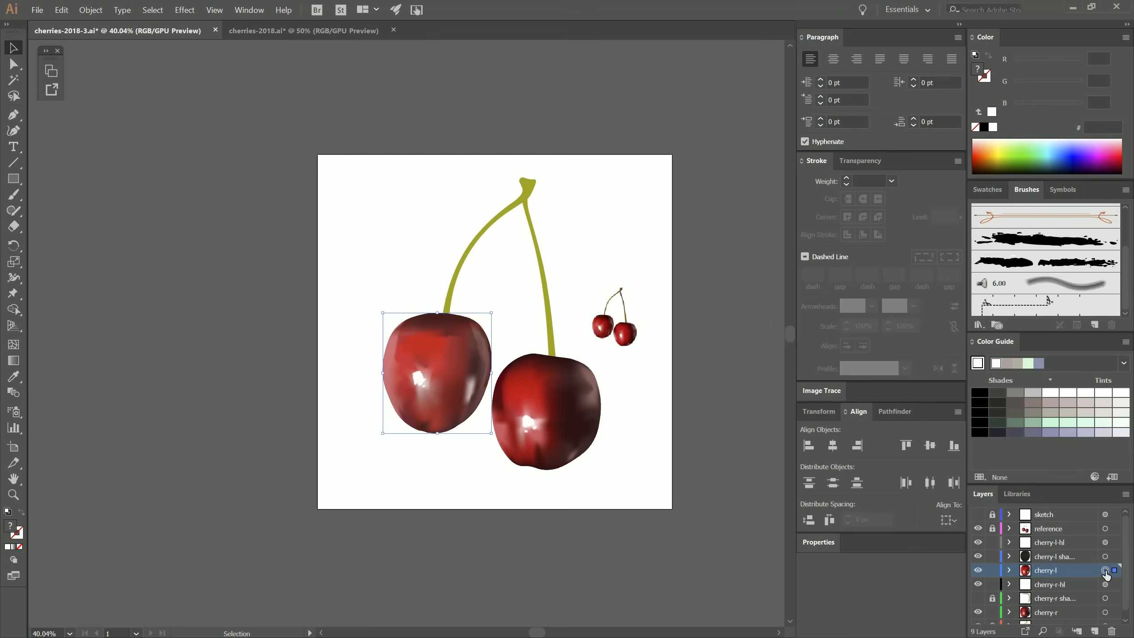
left_click(185, 10)
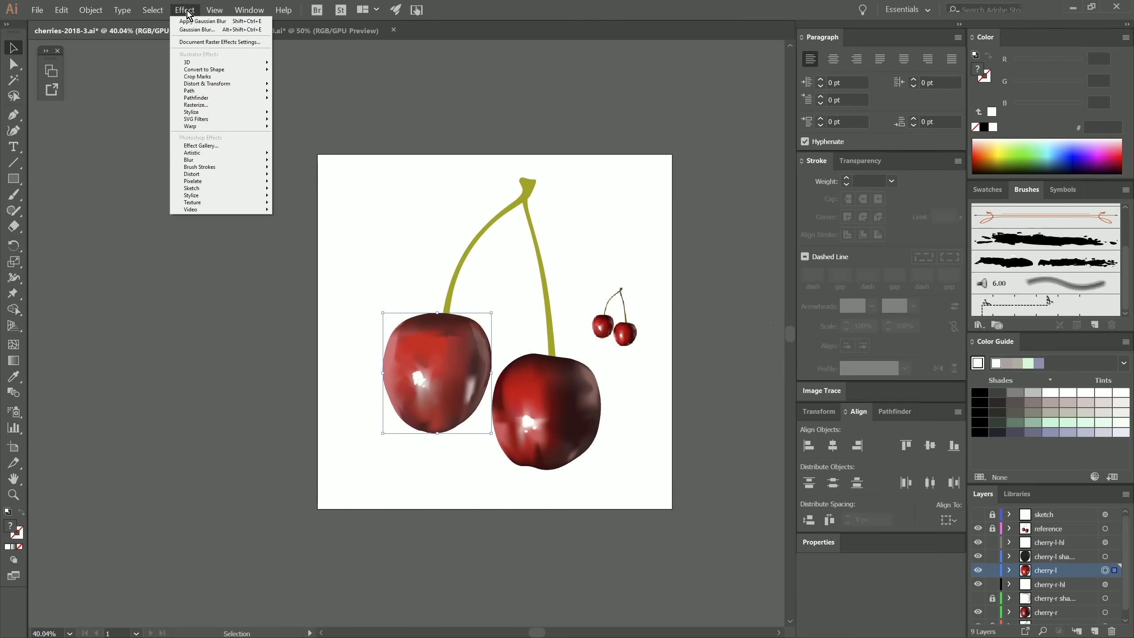
left_click(196, 29)
left_click(517, 349)
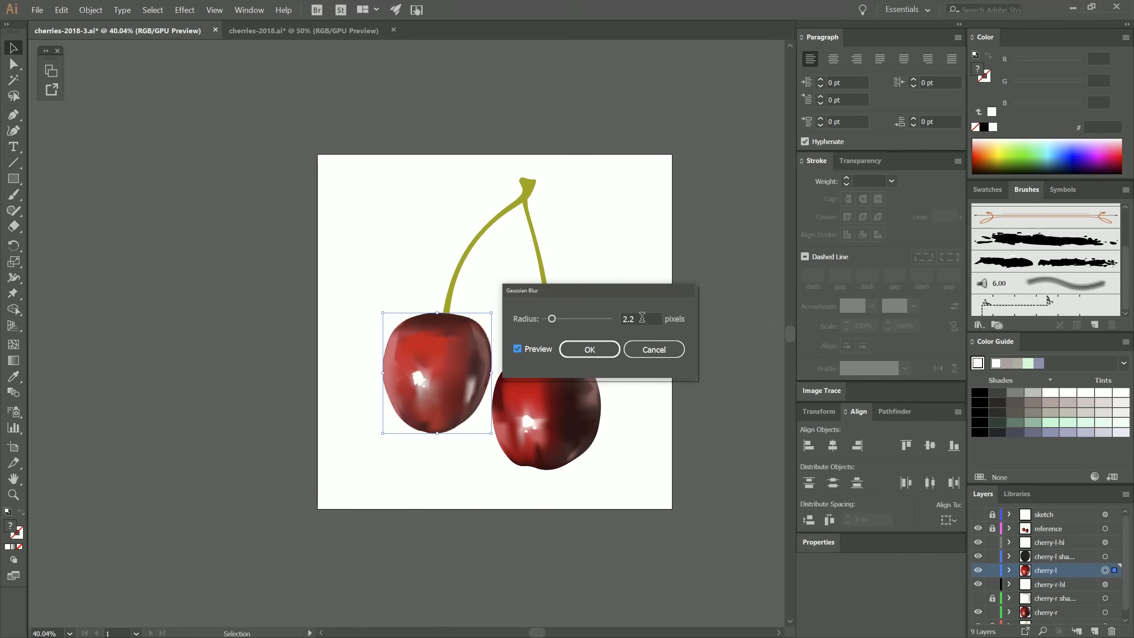
left_click(589, 350)
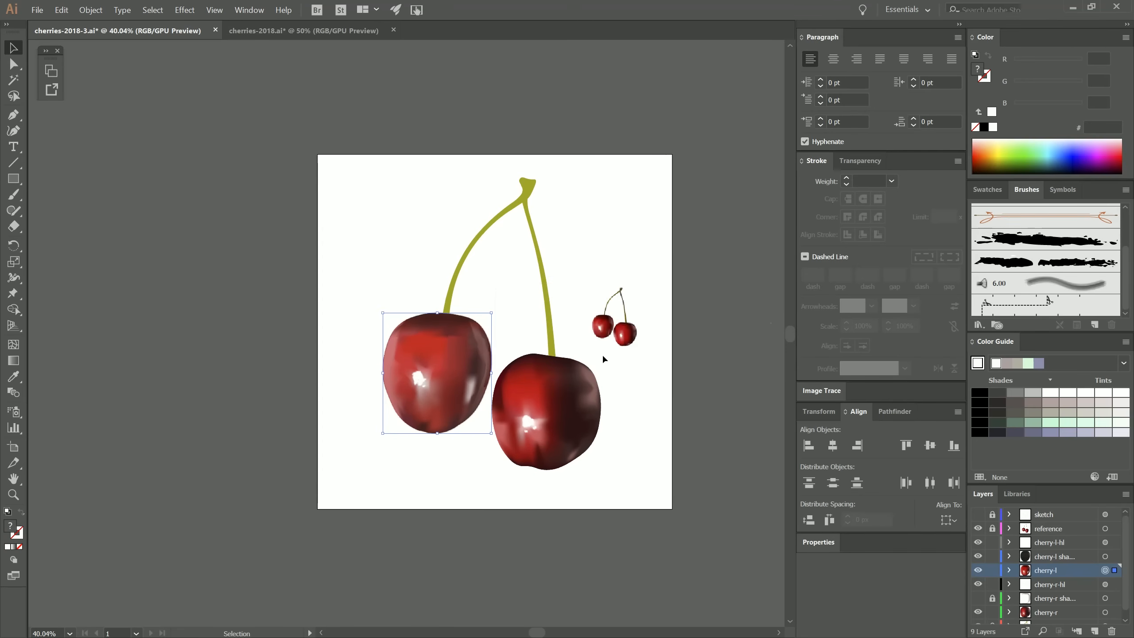
left_click(506, 480)
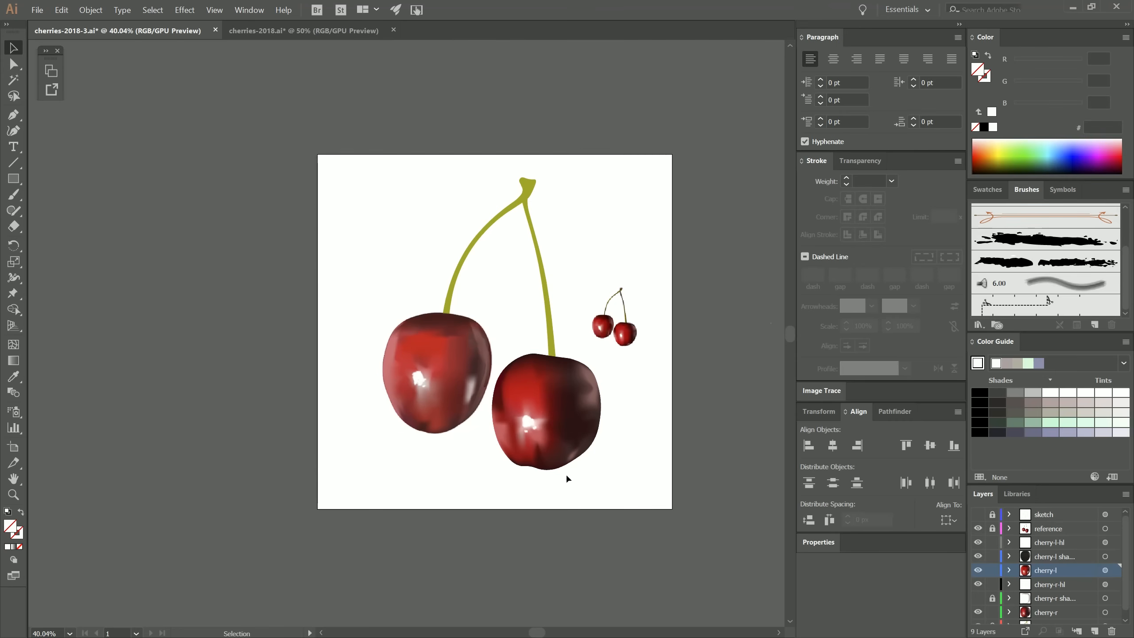
Step: Apply the same Gaussian Blur to the whole cherry-r layer
left_click(1105, 613)
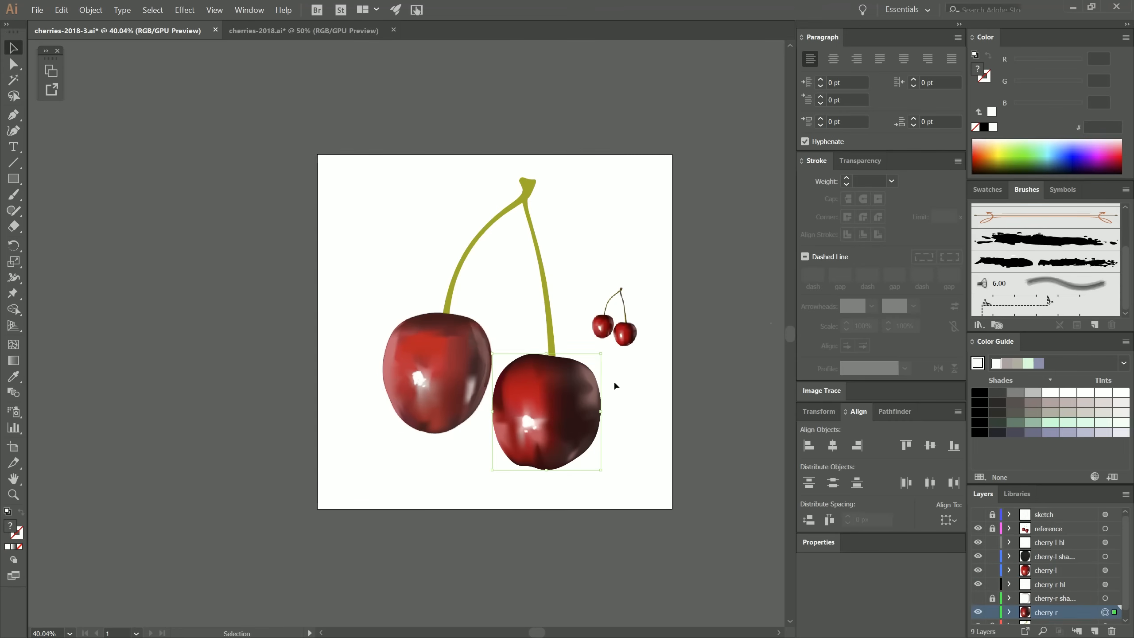
left_click(196, 14)
left_click(199, 32)
left_click(581, 351)
left_click(654, 483)
Step: Add a new layer directly above cherry-r and name it cherry-r-tex
key("z")
left_click(616, 476)
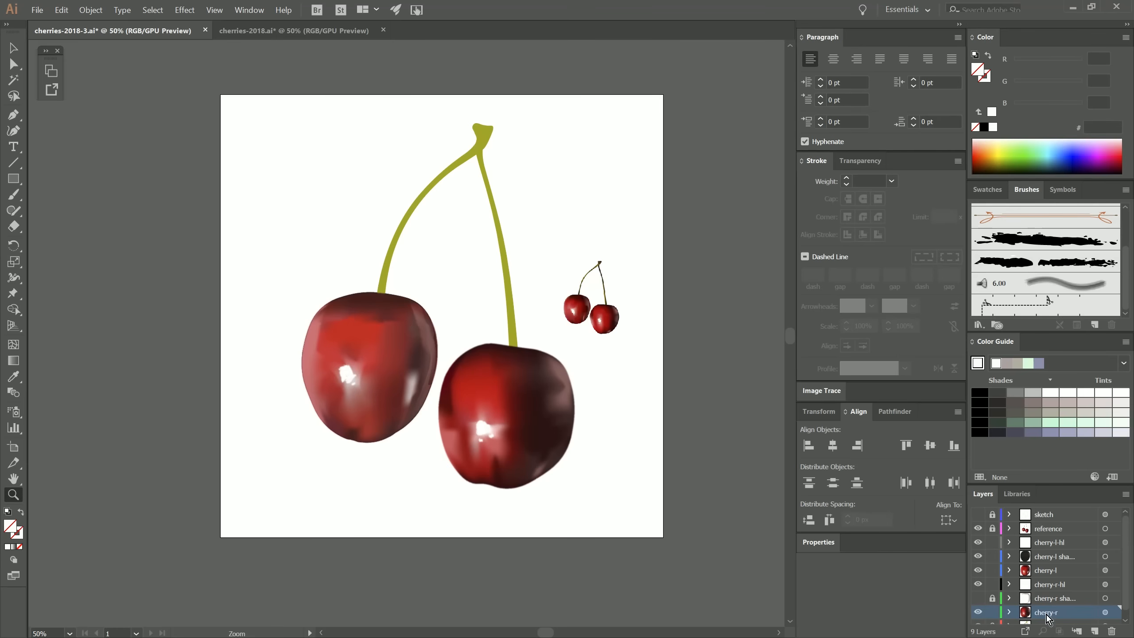
left_click(1095, 630)
double_click(1047, 612)
type("cherry-r-tex")
key("Return")
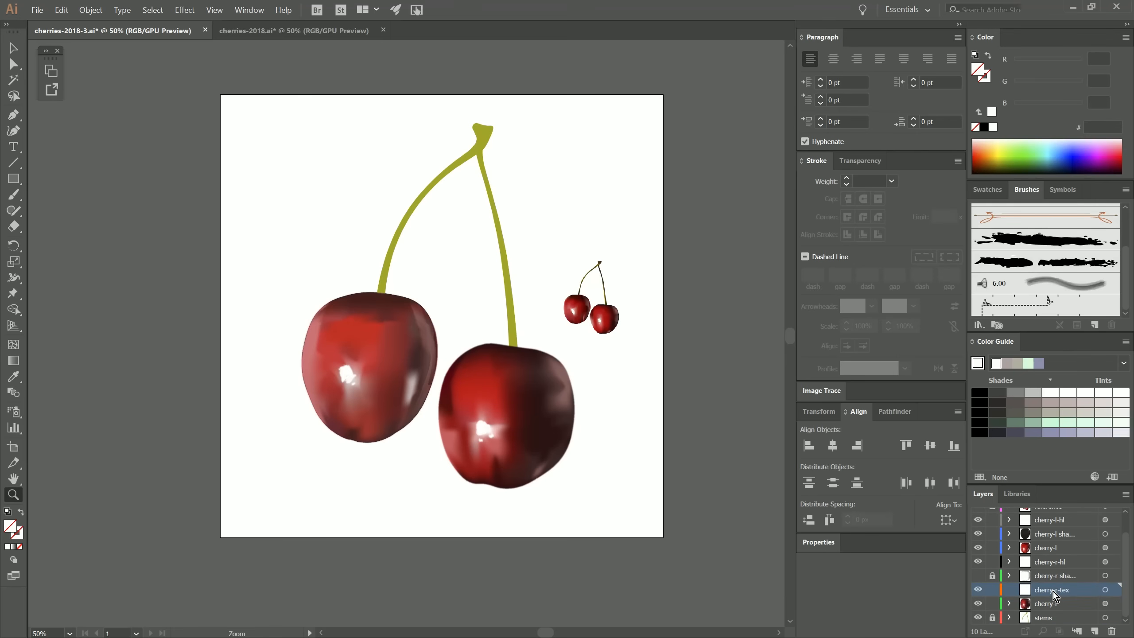
Step: Paint many tiny dark red speckles across the right cherry with the Paintbrush in Multiply blending mode
left_click(868, 161)
left_click(839, 184)
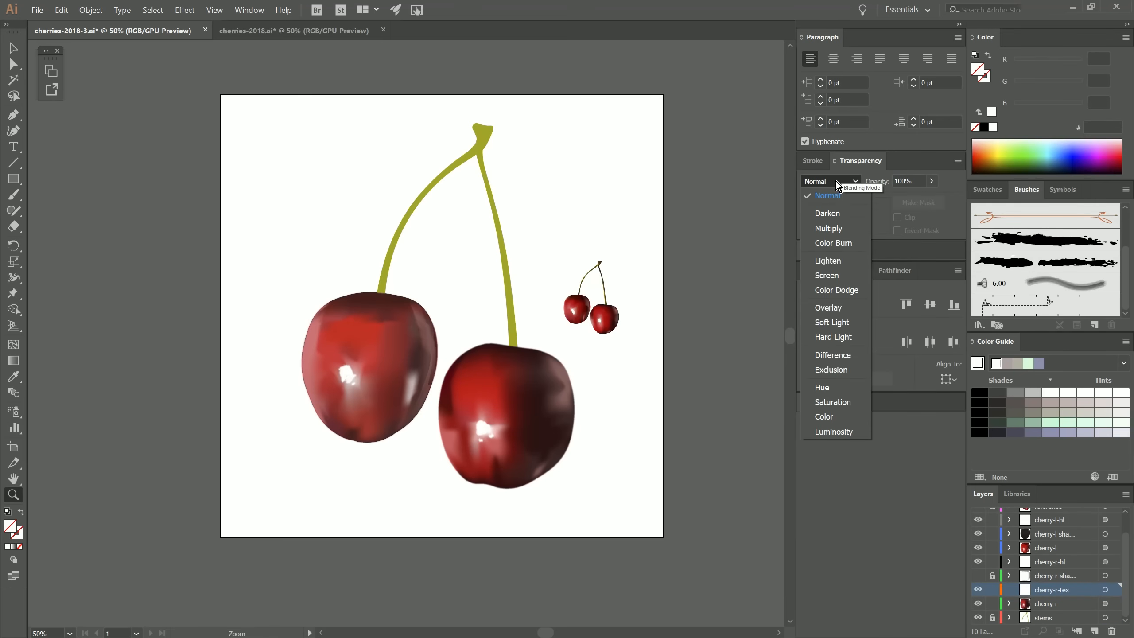
left_click(831, 231)
left_click(14, 197)
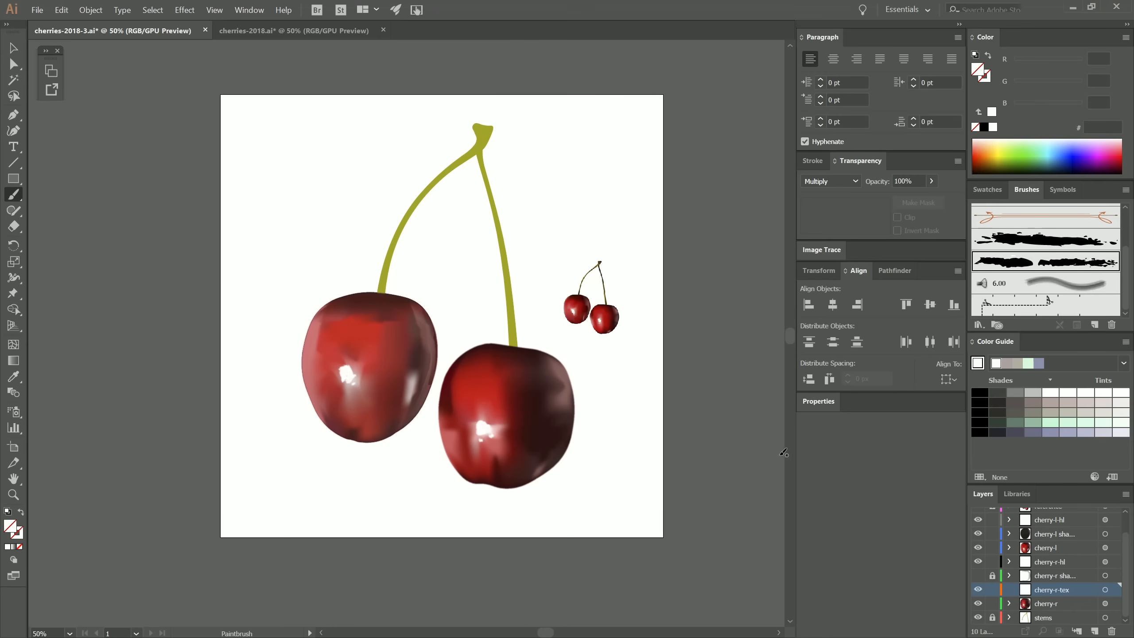
left_click(982, 154)
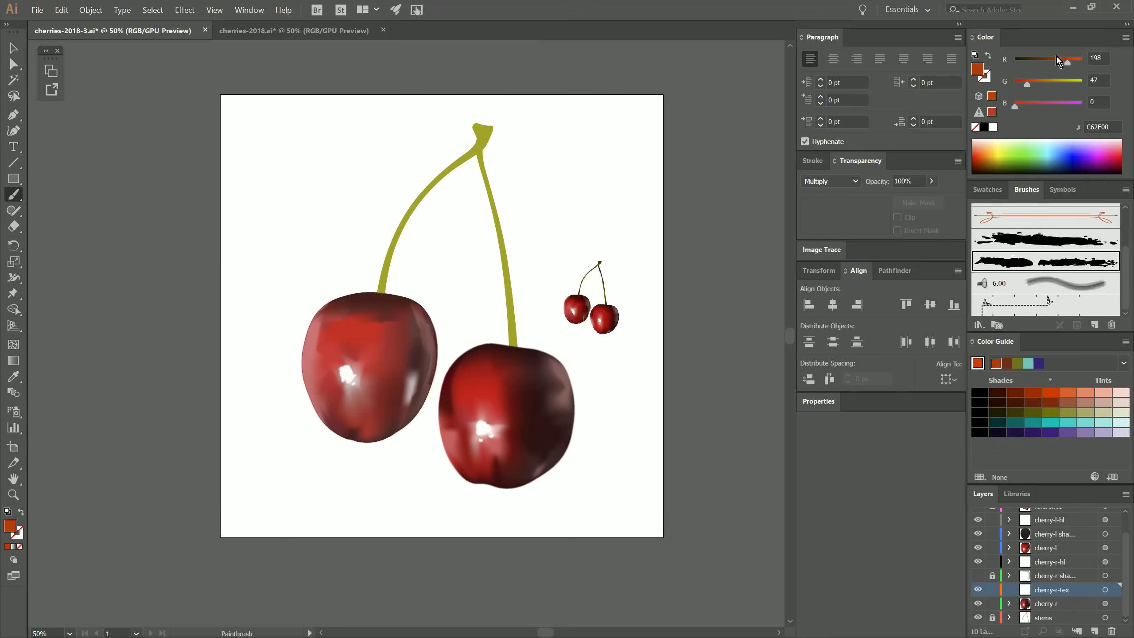
left_click_drag(1060, 62, 1058, 62)
left_click_drag(463, 380, 483, 365)
left_click_drag(473, 361, 473, 364)
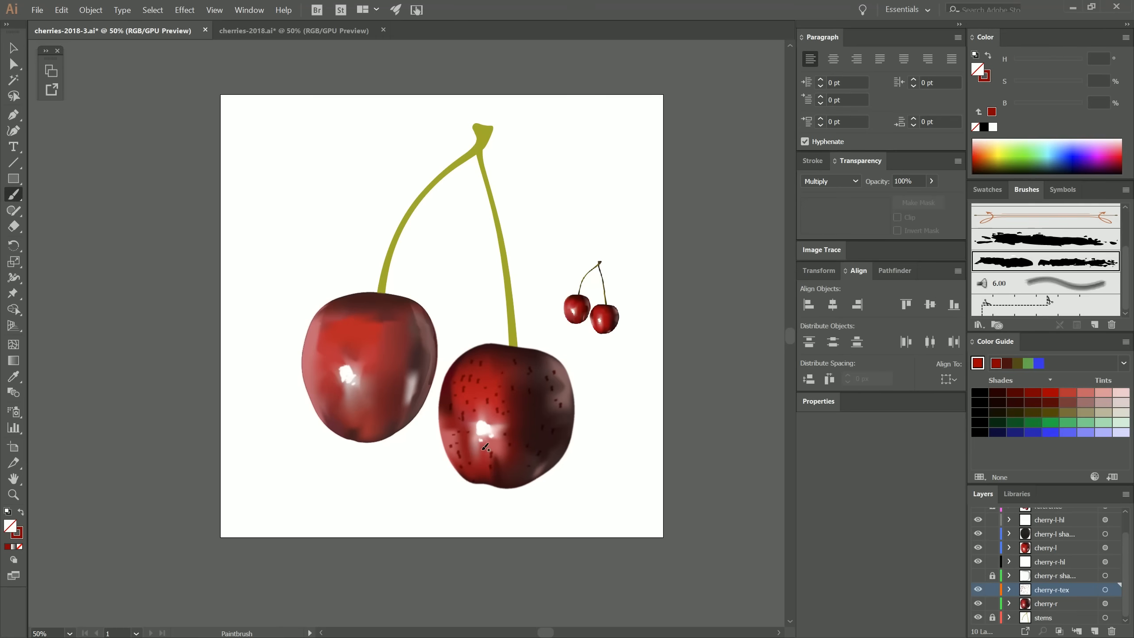
Step: Lower the opacity of the cherry-r-tex layer to 13%
left_click(1105, 590)
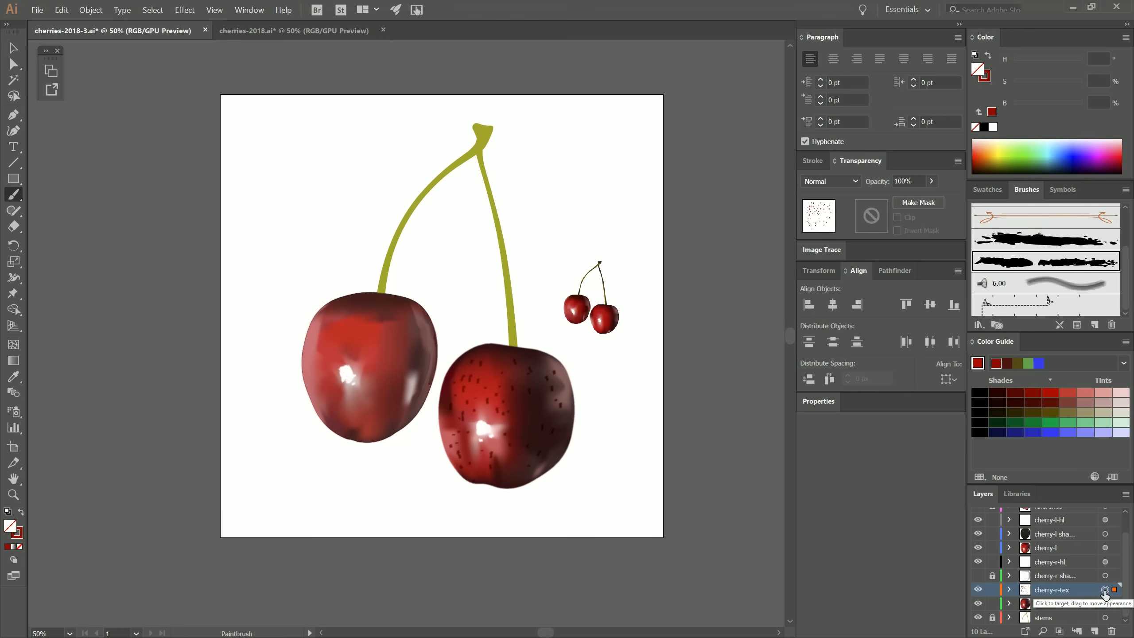
left_click(931, 181)
left_click_drag(925, 196, 885, 203)
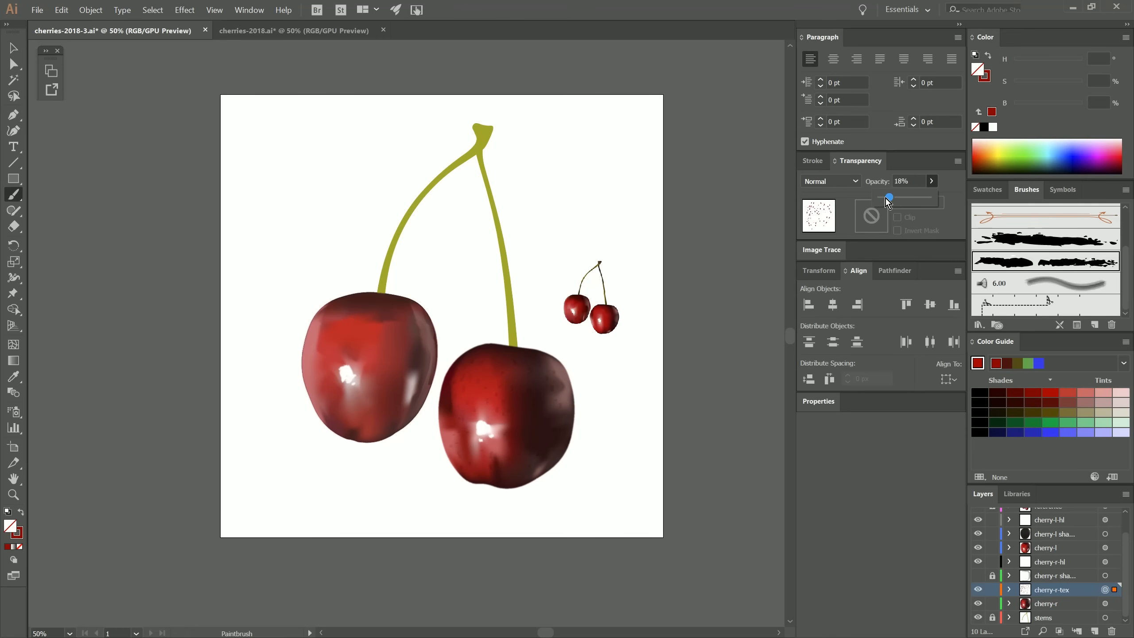
Step: Add a layer named cherry-r-tex-l above cherry-r-tex and paint small red speckles on the right cherry in Screen blending mode
left_click(1095, 632)
double_click(1047, 589)
type("cherry-r-tex-l")
key("Return")
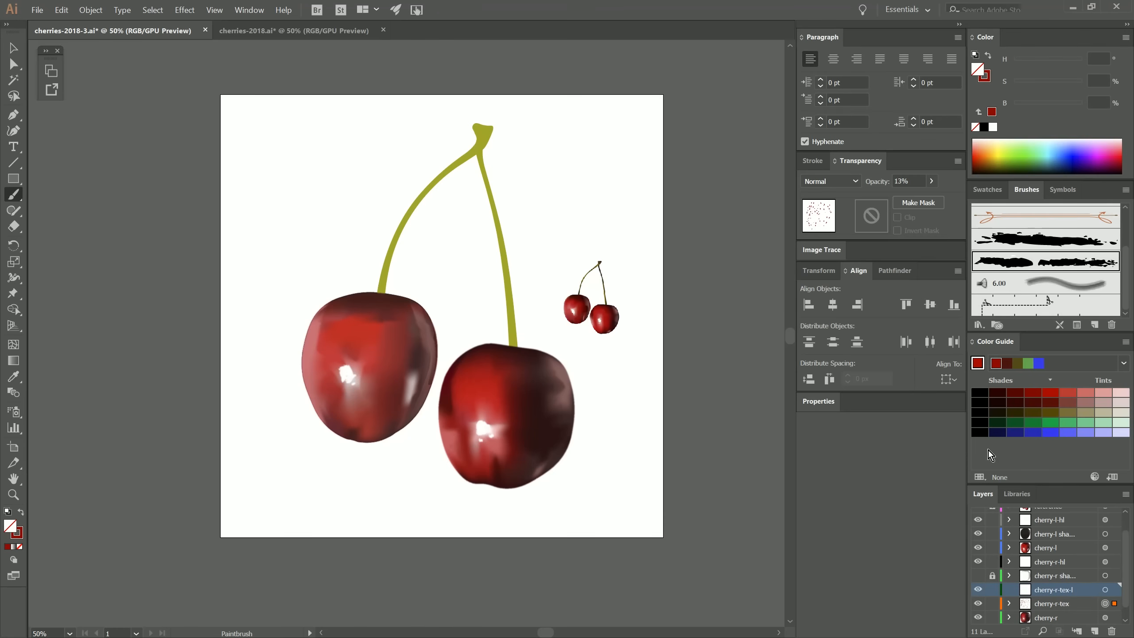
key("ctrl+shift+a")
left_click_drag(468, 371, 455, 421)
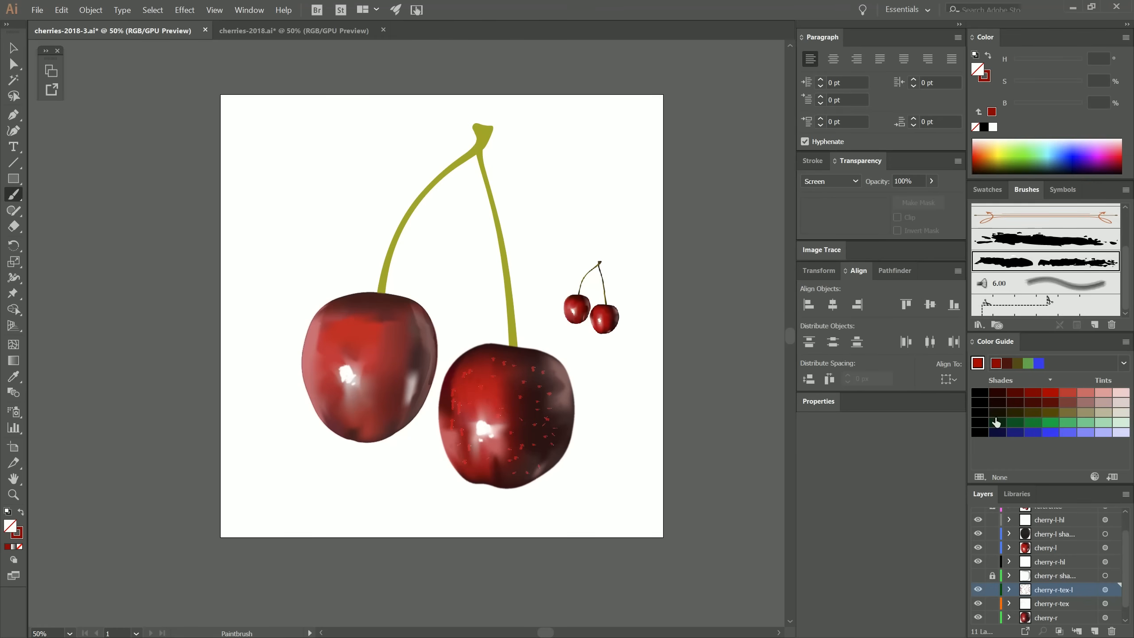
Step: Lower the cherry-r-tex-l layer's opacity to 11% and apply a Gaussian Blur effect to the layer
left_click(1105, 590)
left_click(932, 180)
left_click_drag(909, 202, 885, 199)
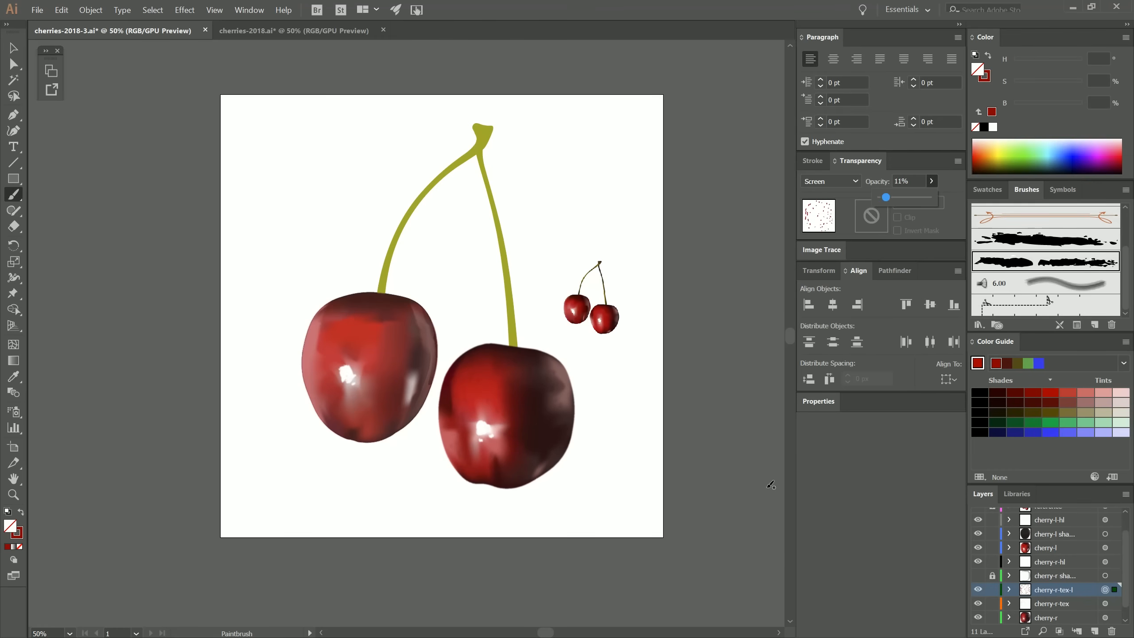
left_click(1105, 590)
left_click(184, 9)
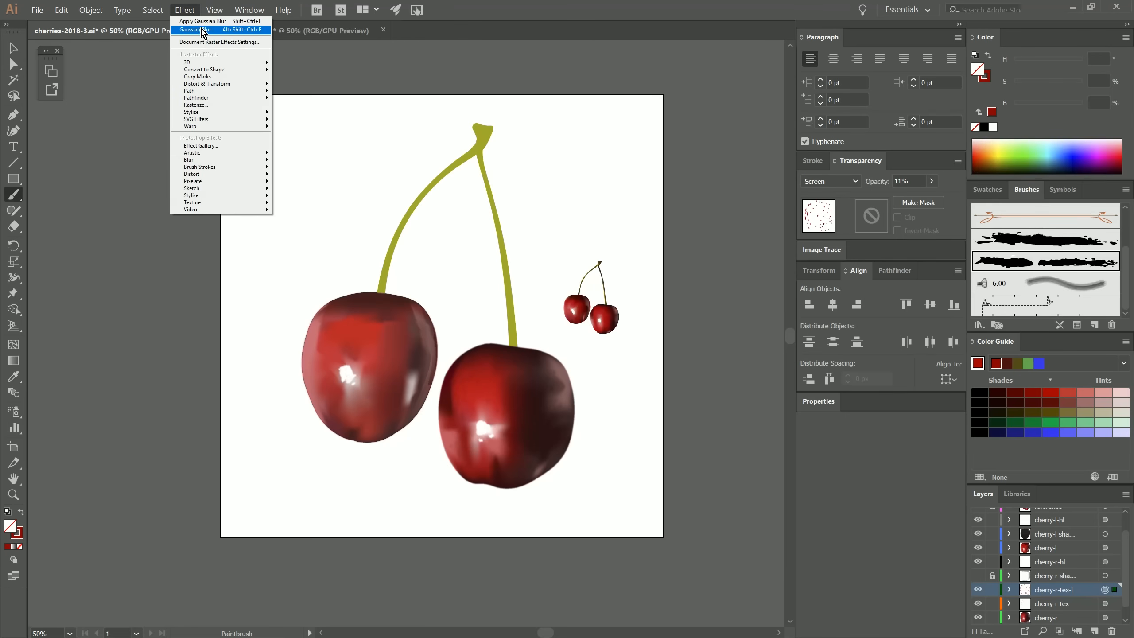
left_click(201, 30)
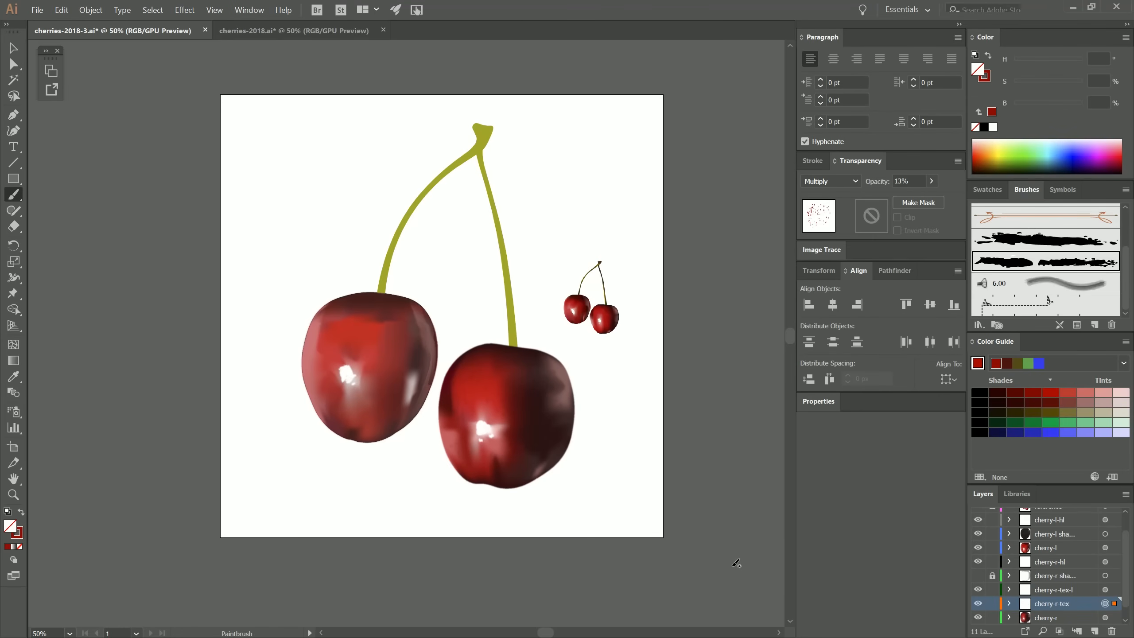
Step: Check the right cherry's texture up close and lower the cherry-r-tex-l layer's opacity to 9%
key("z")
left_click_drag(494, 417, 609, 437)
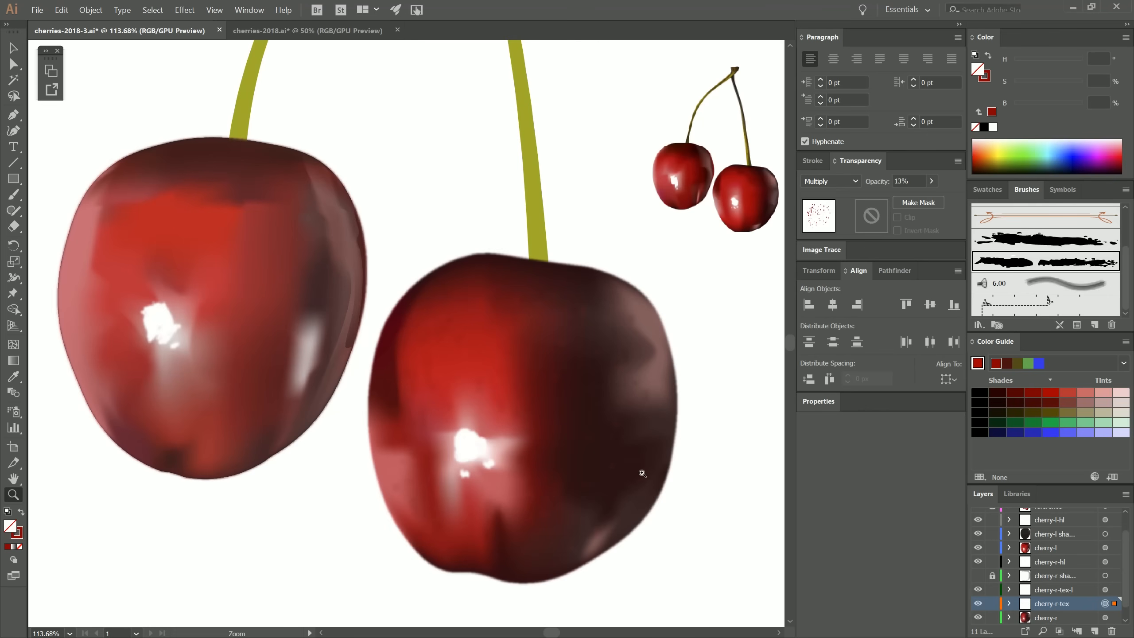
left_click(1104, 589)
left_click(932, 181)
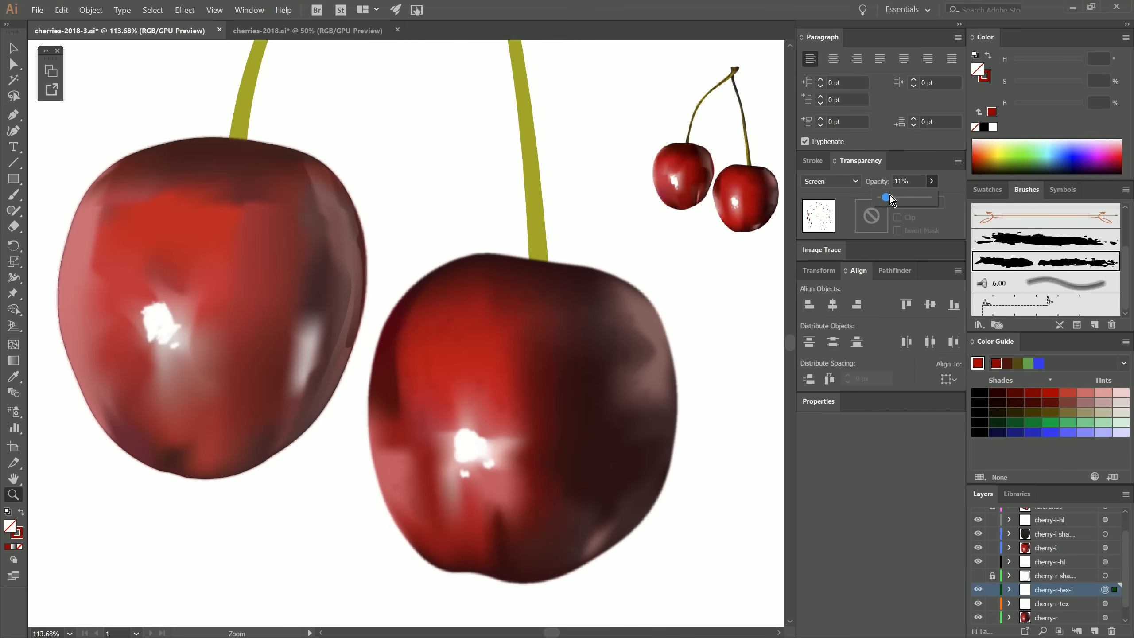
left_click_drag(890, 196, 886, 198)
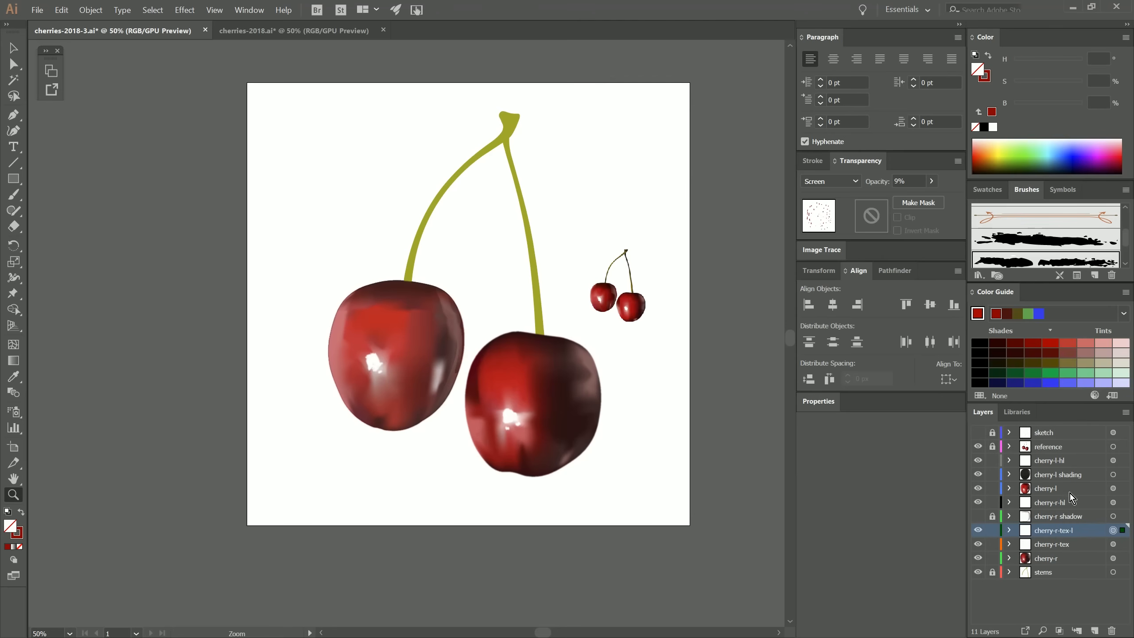
Step: Lasso the mesh points of the left cherry's elongated white highlight and recolor them dark red sampled from the reference cherry
left_click(1057, 490)
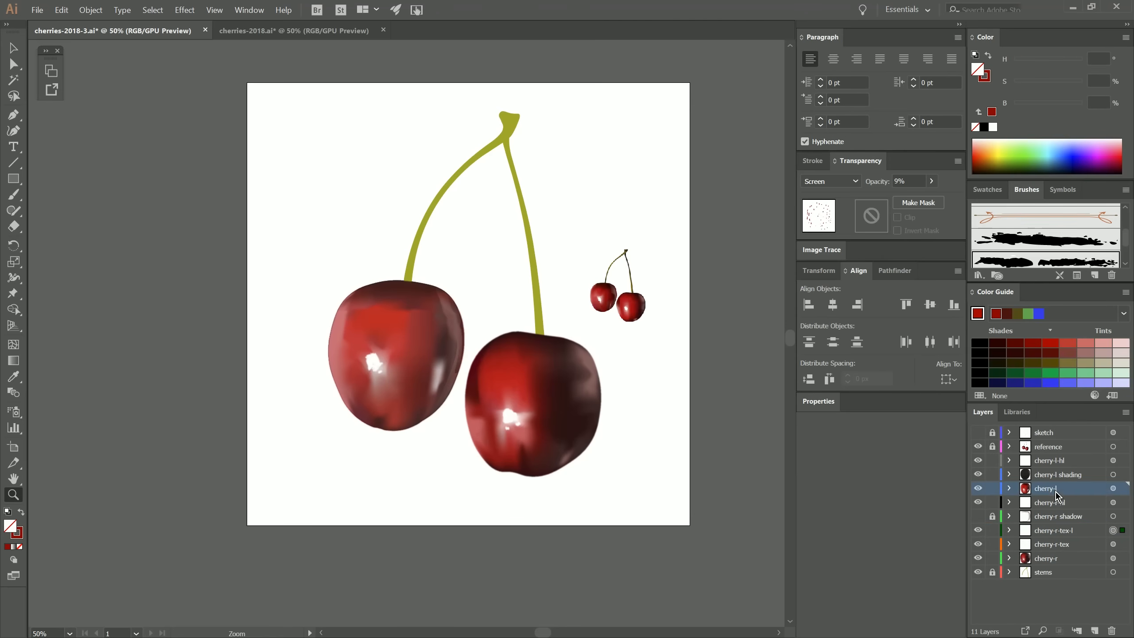
left_click(1114, 488)
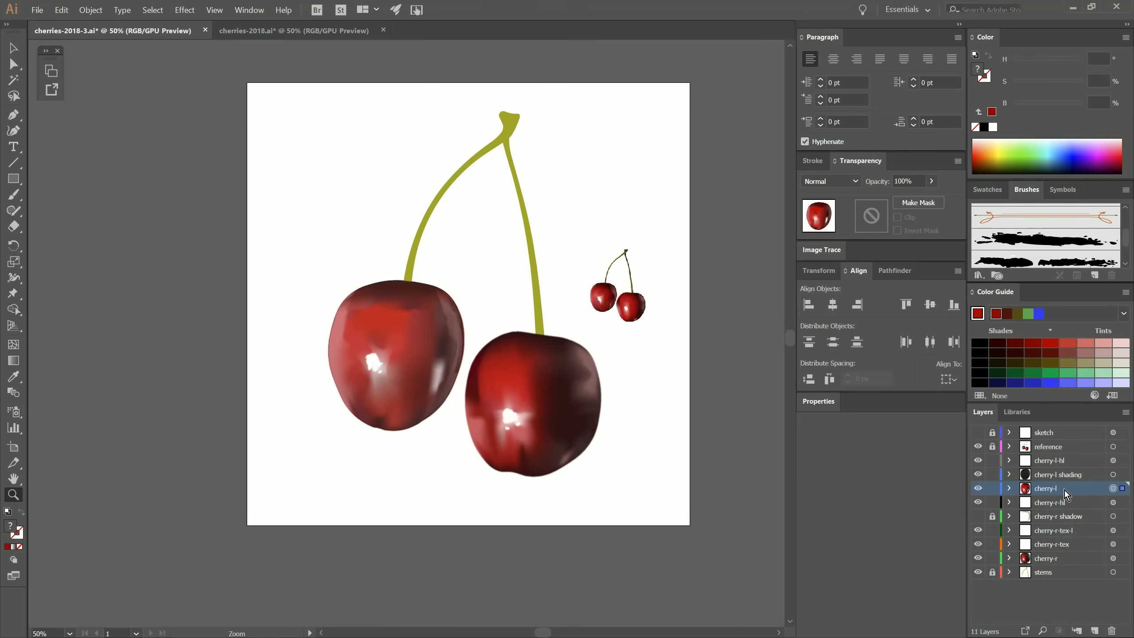
key("ctrl+h")
left_click(17, 99)
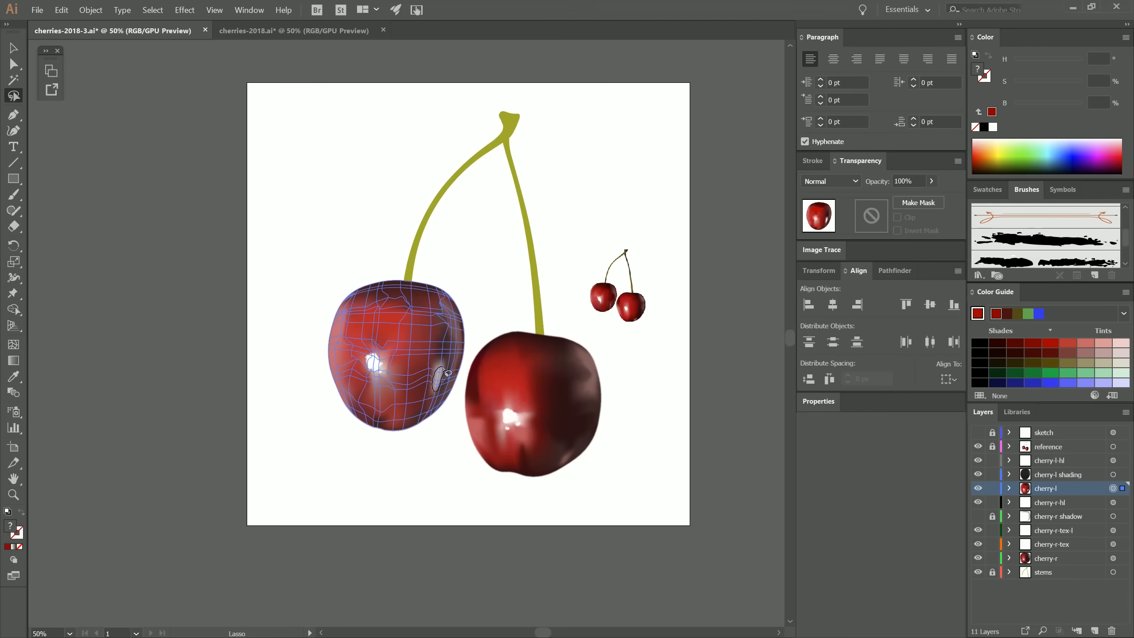
left_click_drag(446, 373, 445, 371)
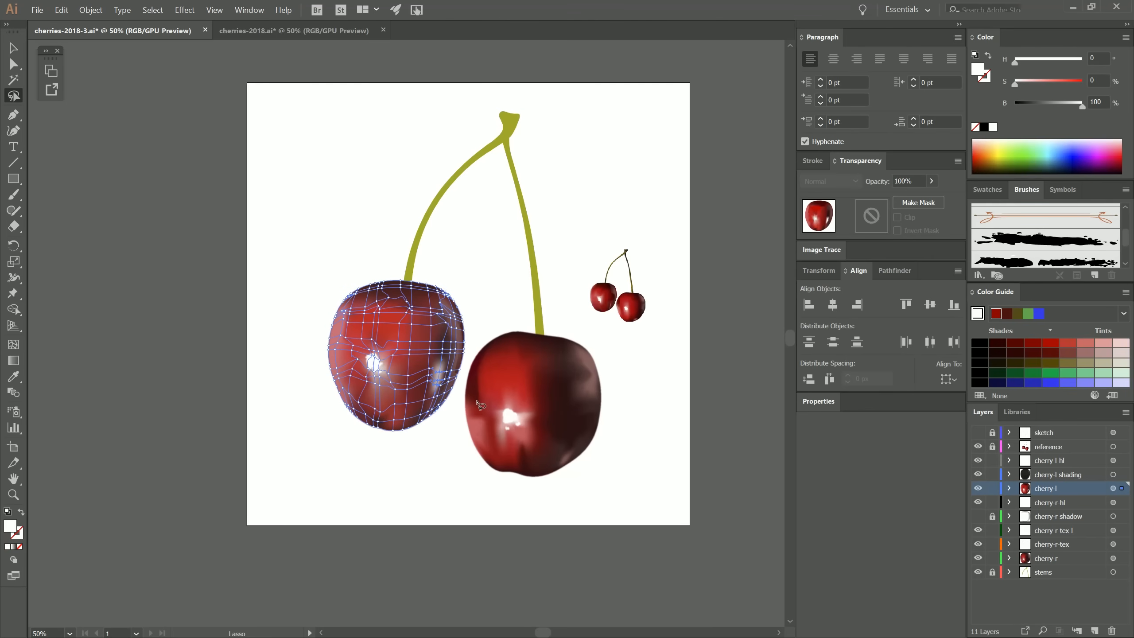
key("i")
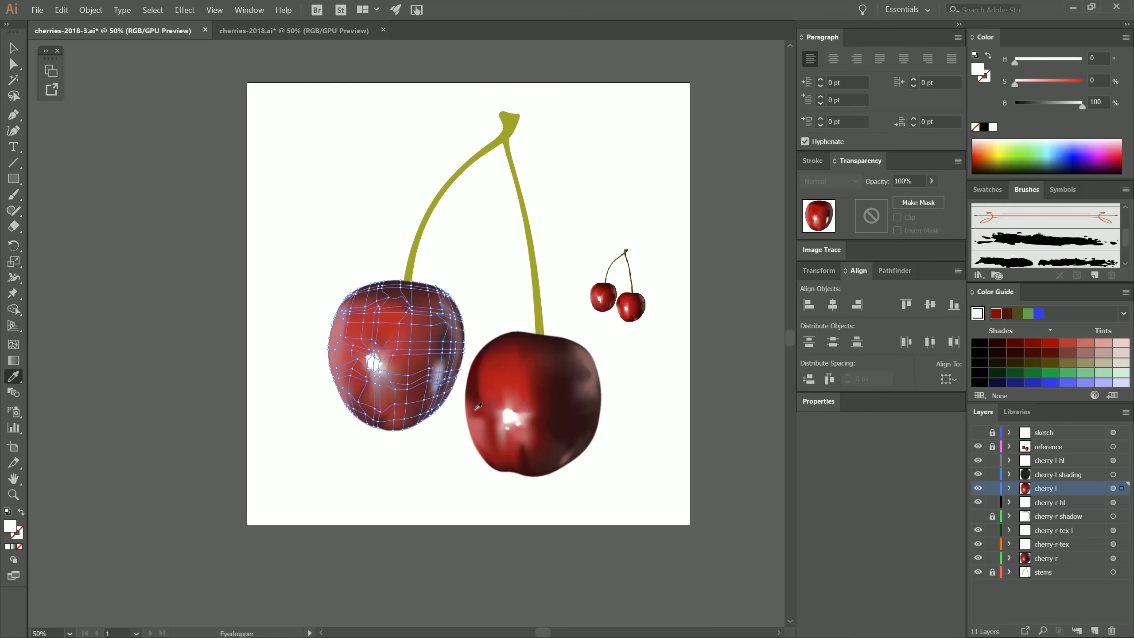
left_click(613, 297)
key("ctrl+h")
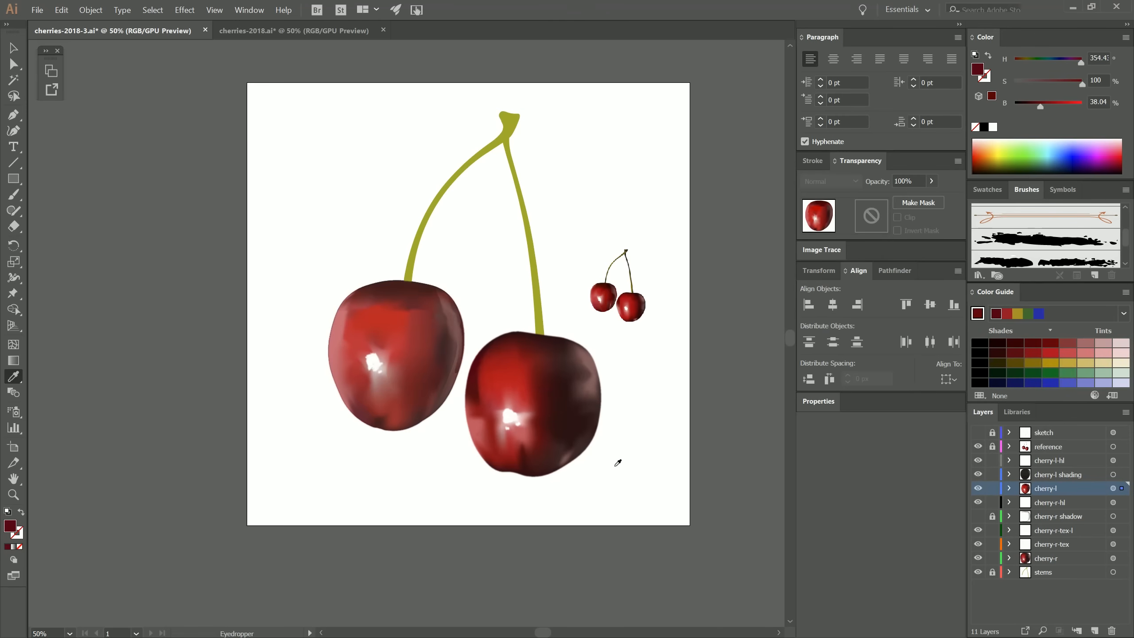
Step: Save the document under the new name cherries-2018-4.ai
left_click(37, 10)
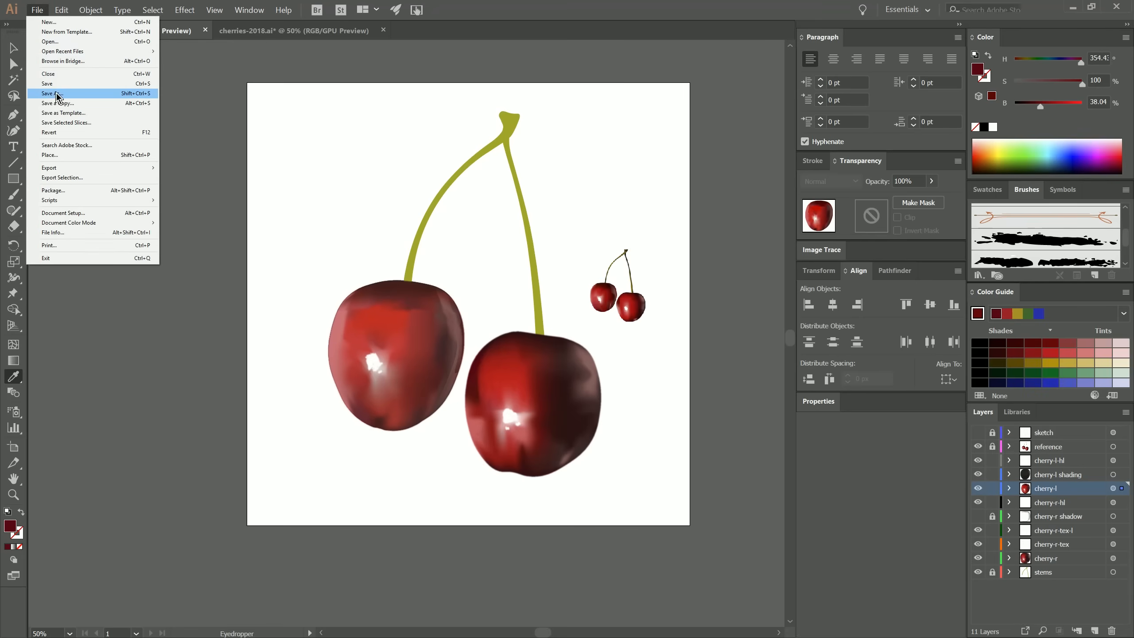
left_click(90, 91)
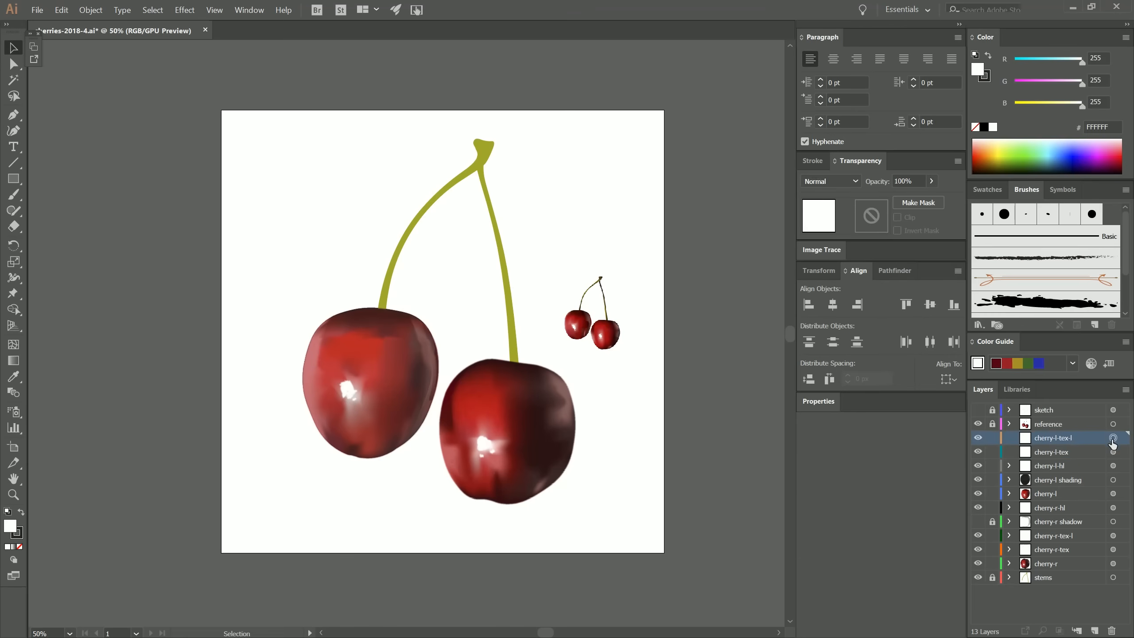
Step: Paint small speckles on the left cherry with the Paintbrush on the cherry-l-tex-l layer in Screen mode, then make cherry-l-tex active
key("b")
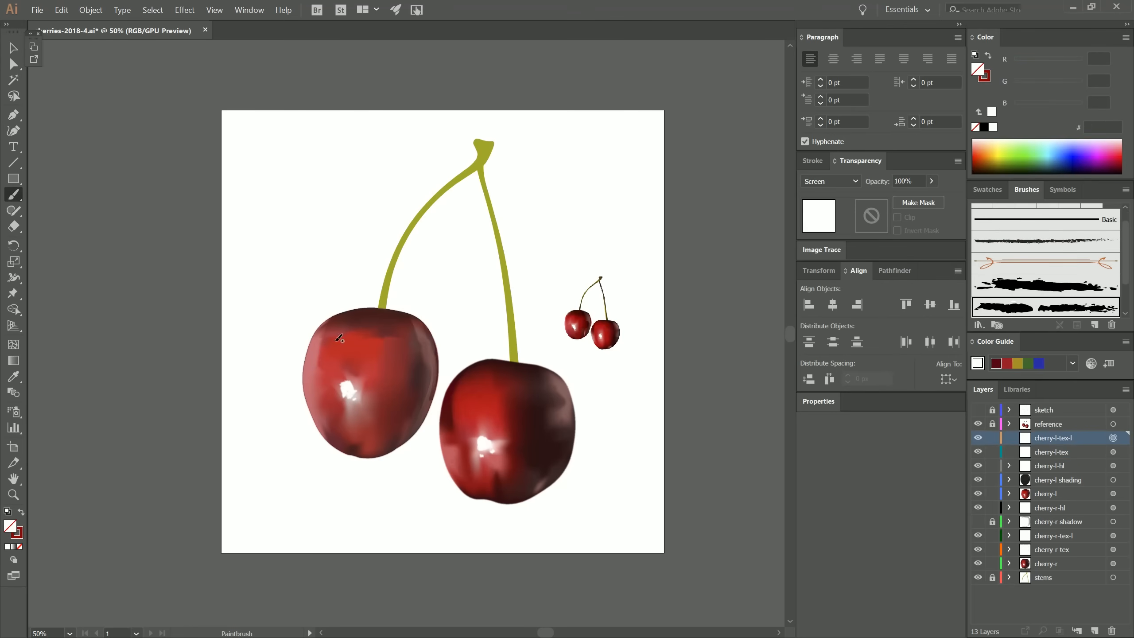
left_click(353, 331)
left_click(1052, 453)
Step: Lower the opacity of the cherry-l-tex and cherry-l-tex-l layers to make the left cherry's speckles faint
left_click(1113, 452)
left_click(931, 181)
left_click_drag(933, 200, 889, 200)
left_click(1114, 438)
left_click(931, 181)
left_click(185, 10)
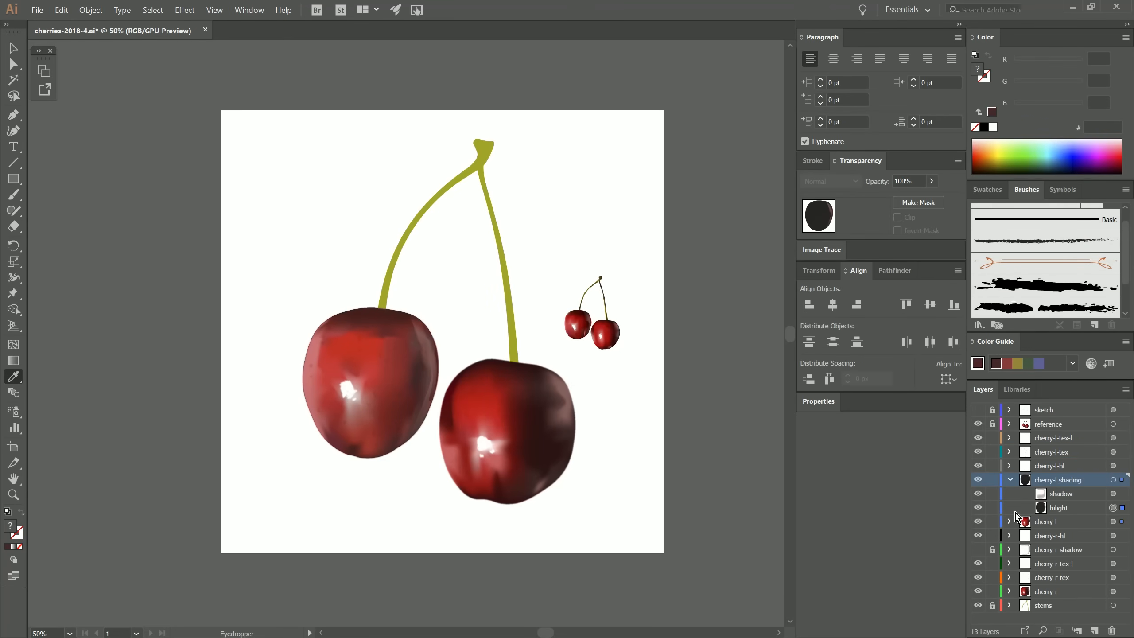
Step: Target the cherry-l layer and work on the mesh points around its white highlight with the Mesh tool
left_click(1113, 522)
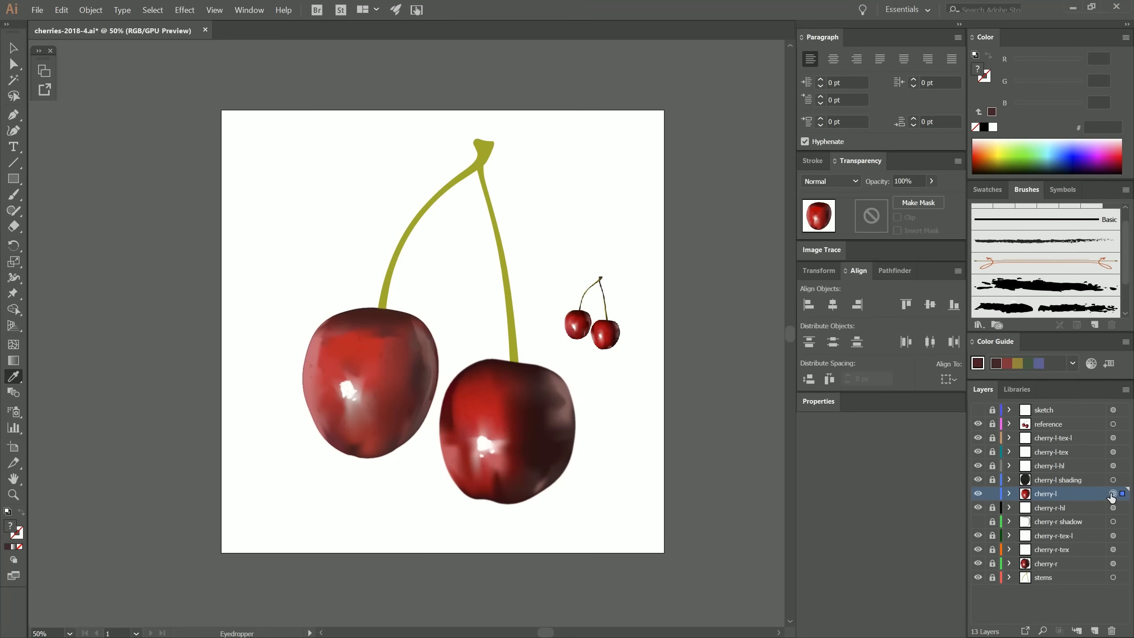
key("u")
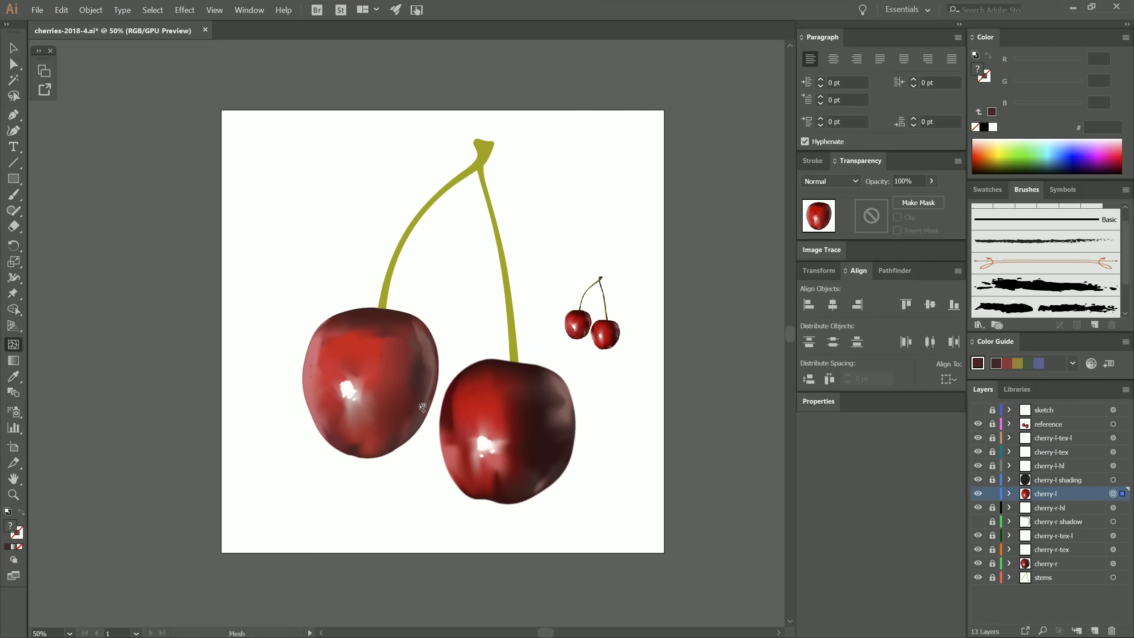
left_click(345, 381)
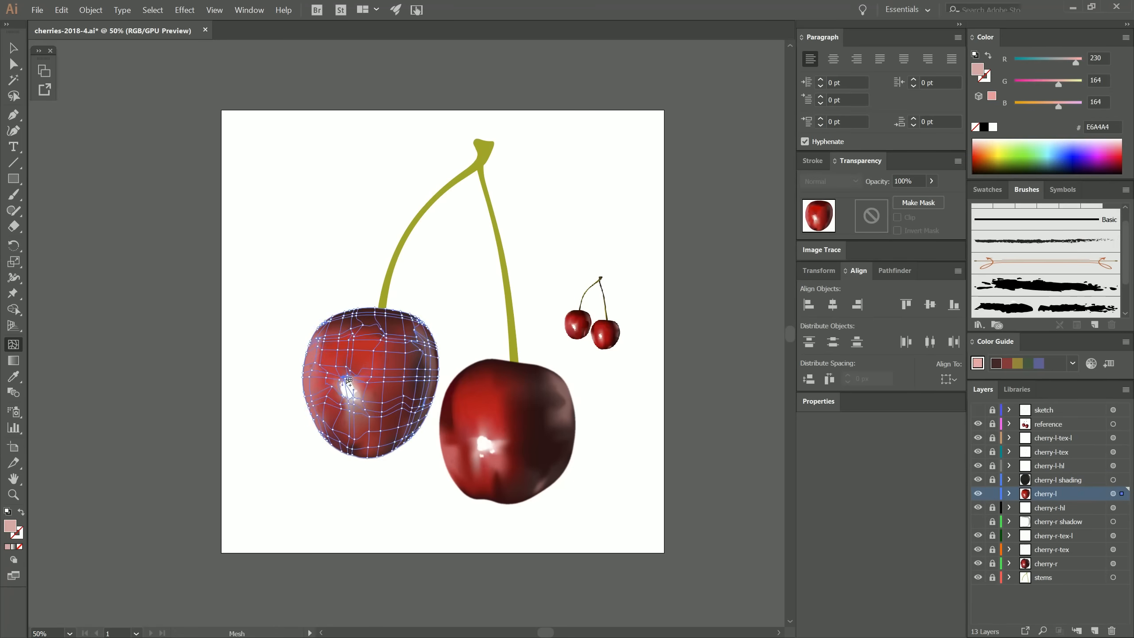
key("ctrl+space")
left_click_drag(343, 395, 467, 395)
left_click(367, 367)
key("ctrl+space")
left_click_drag(475, 472, 312, 512)
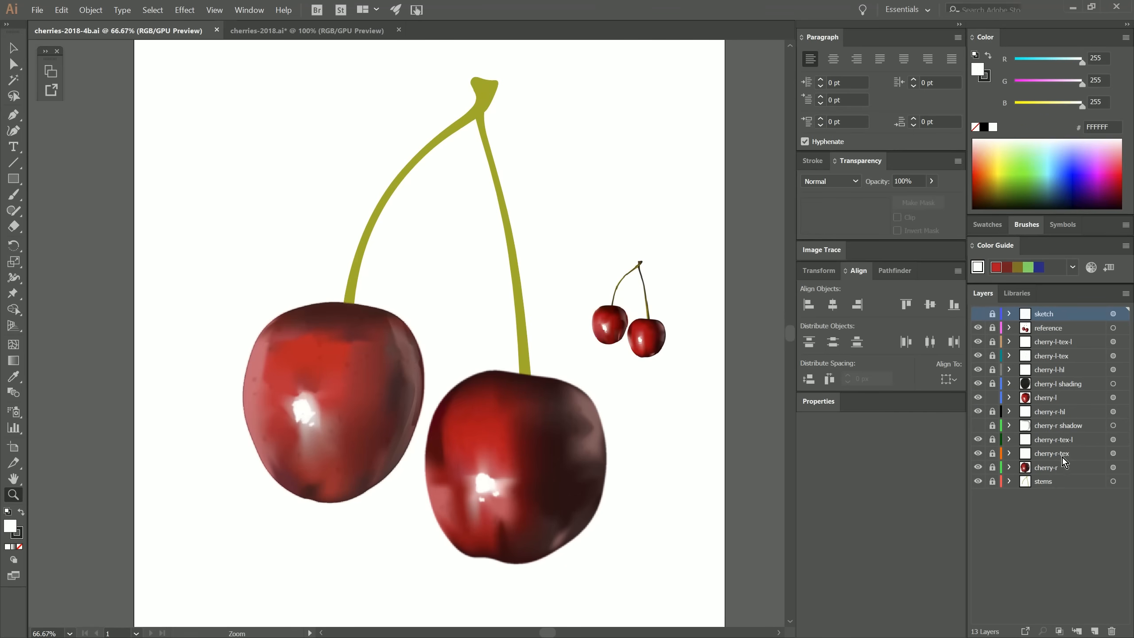
Step: Lock the cherry-l layer, then unlock the stems layer and expand it to list its paths
left_click(992, 397)
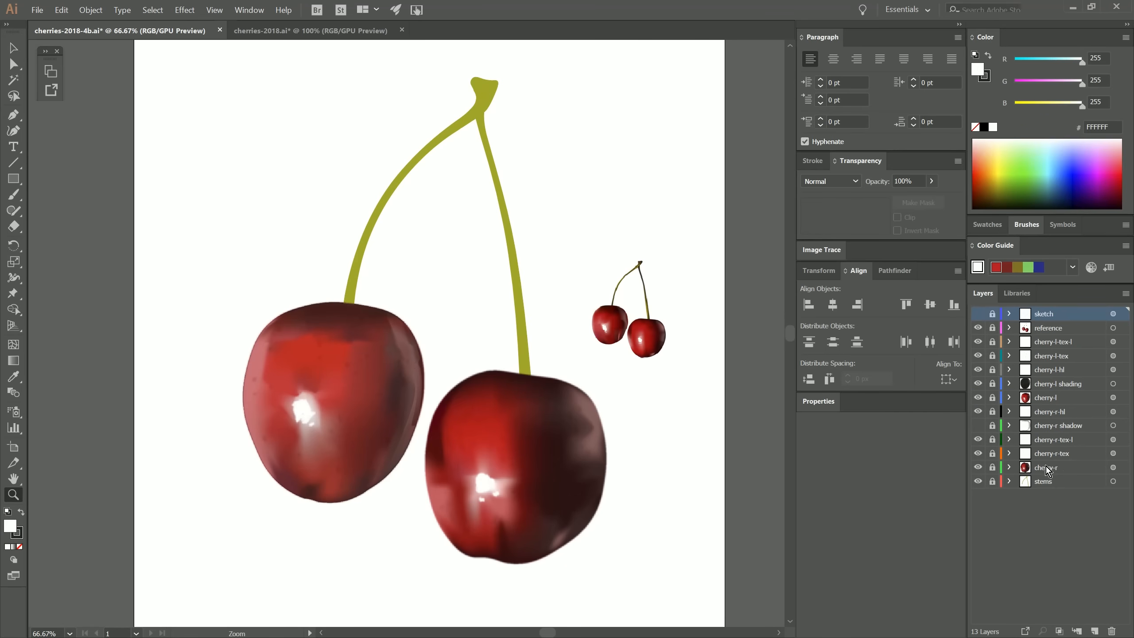
left_click(992, 481)
left_click(1009, 481)
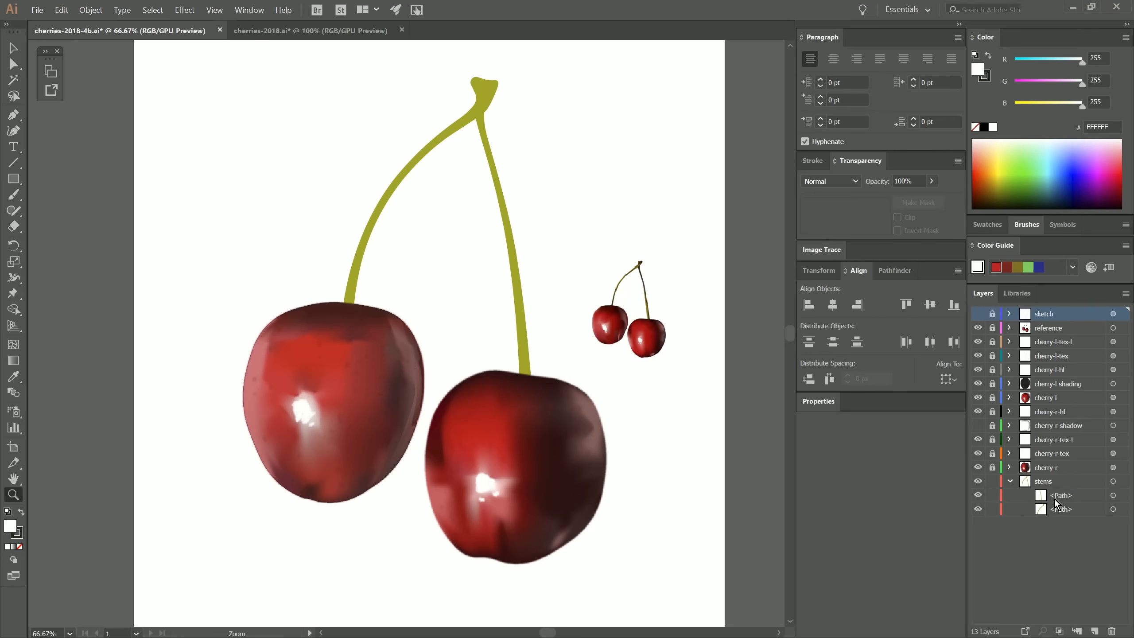
Step: Rename the upper path in the stems layer stem-r and the lower one stem-l
double_click(1058, 494)
type("stem-r")
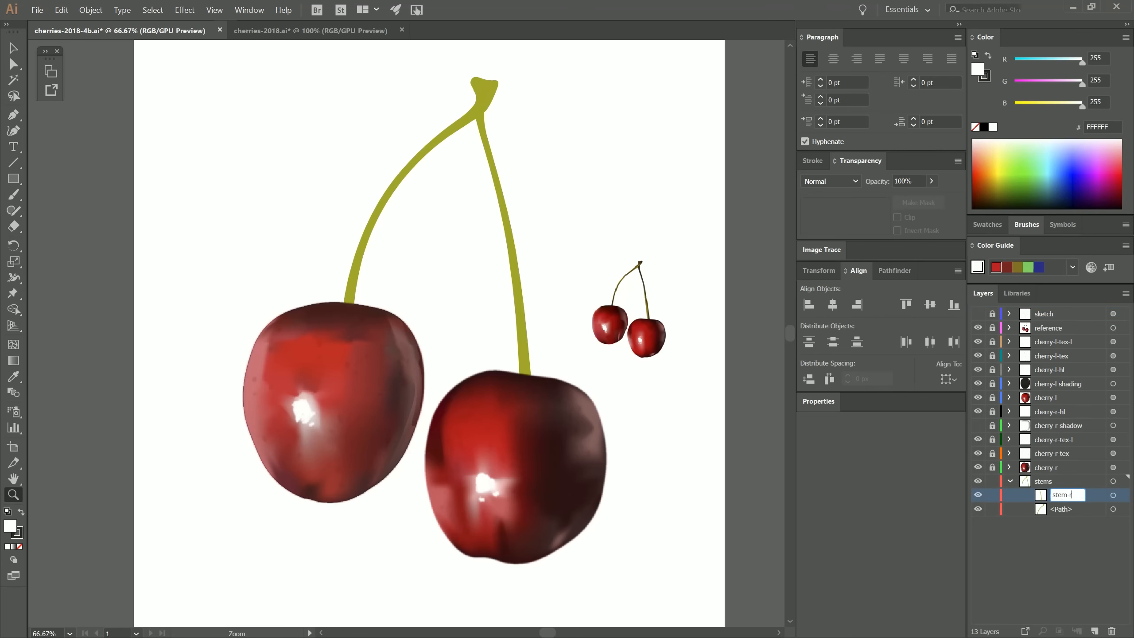
key("Return")
double_click(1059, 509)
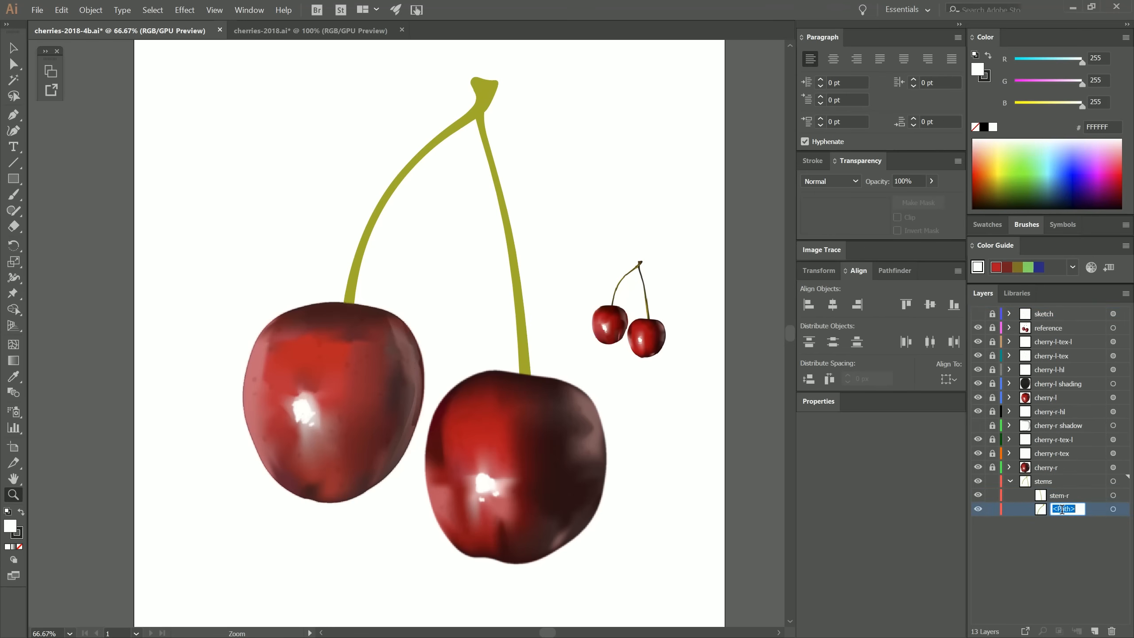
type("stem-l")
key("Return")
Step: Turn the stem-r path into a gradient mesh, adding lengthwise mesh lines and crosswise rows along the stem
left_click(1113, 496)
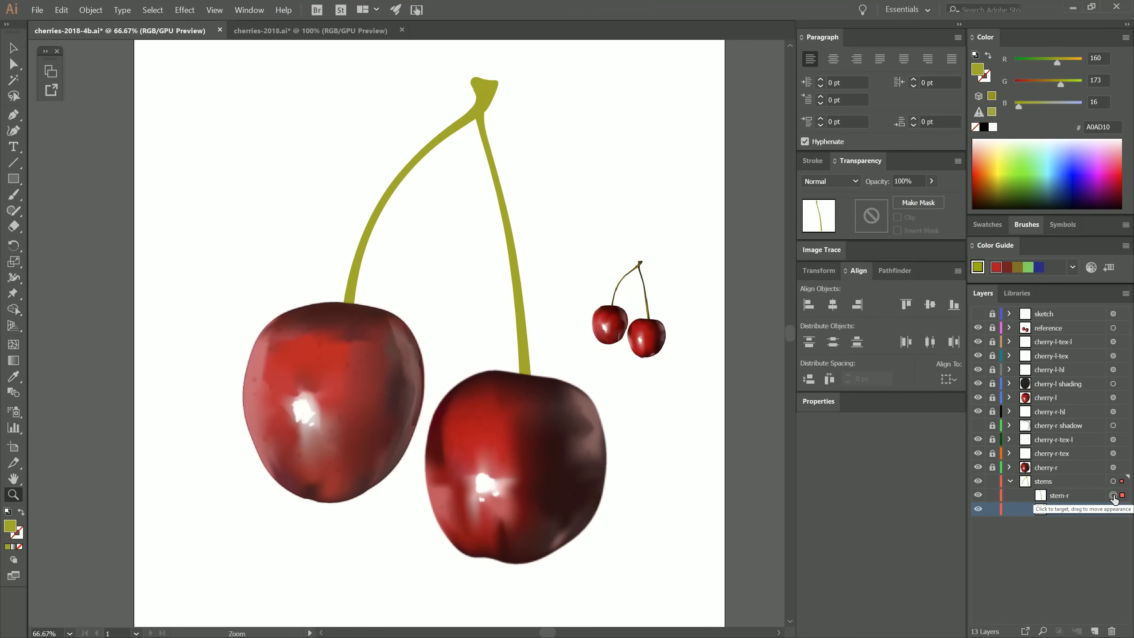
key("u")
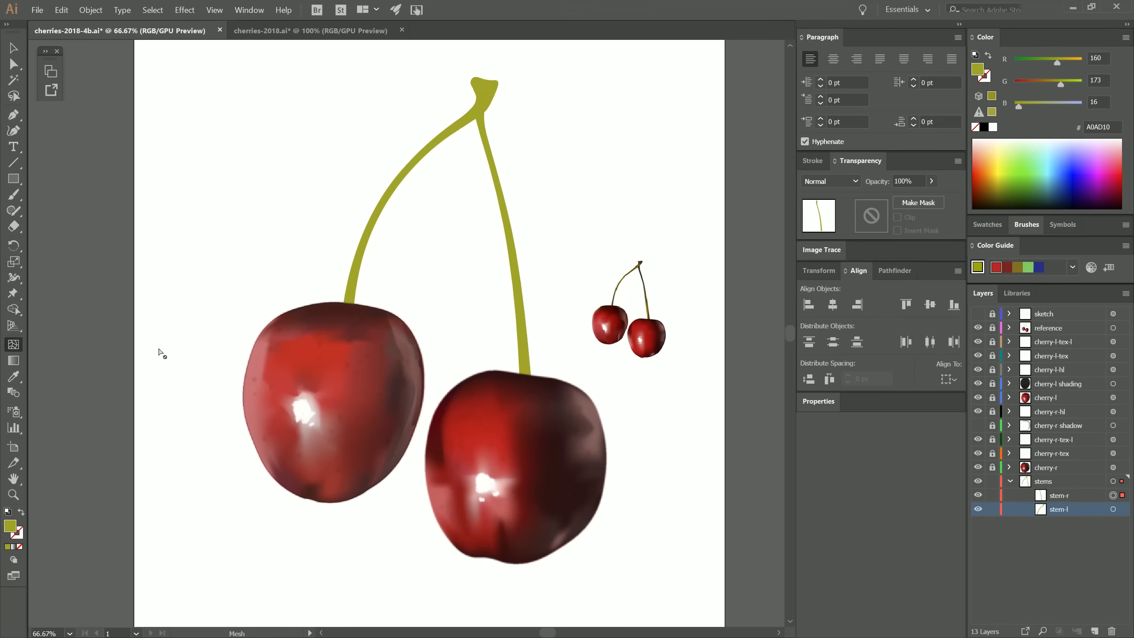
key("ctrl+h")
left_click(13, 495)
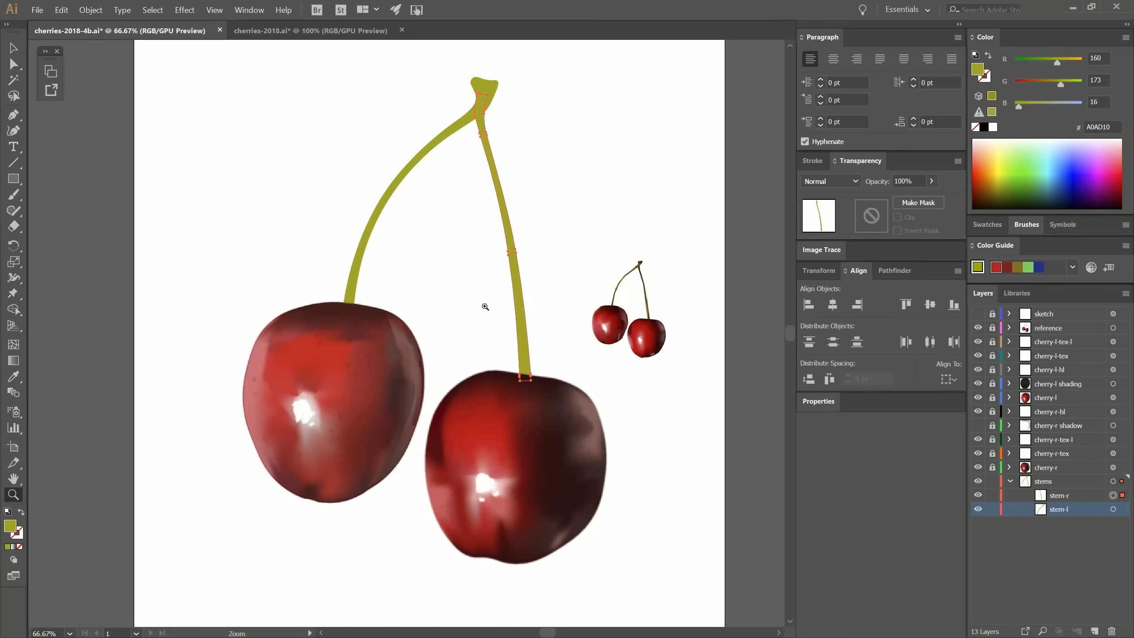
left_click(485, 307)
key("space")
left_click_drag(514, 317, 544, 435)
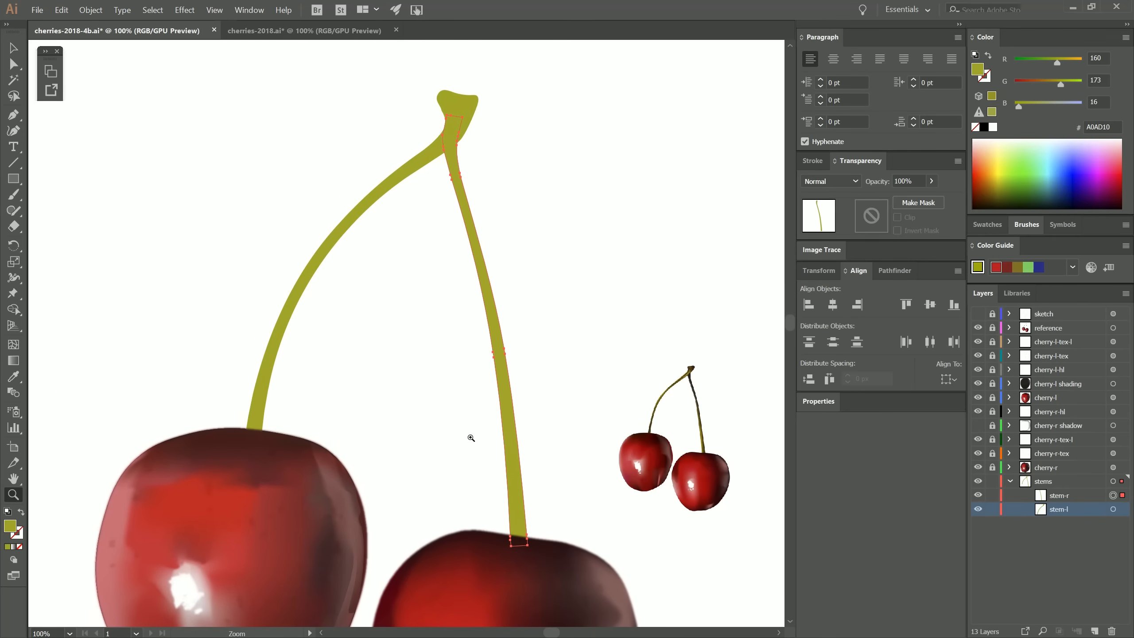
key("u")
left_click(486, 286)
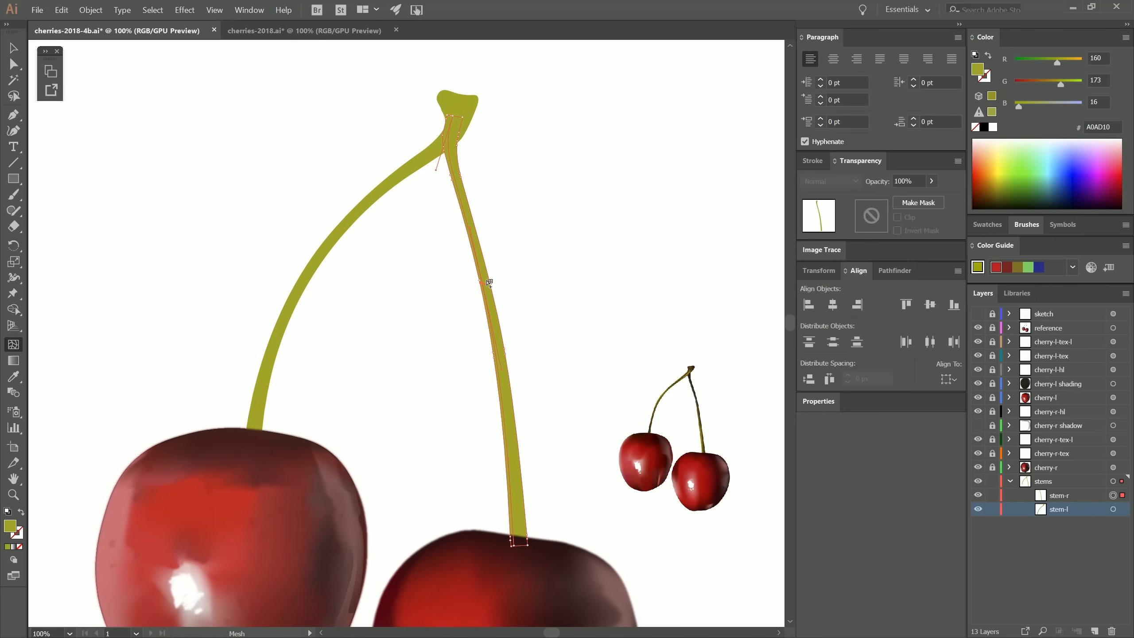
left_click(490, 282)
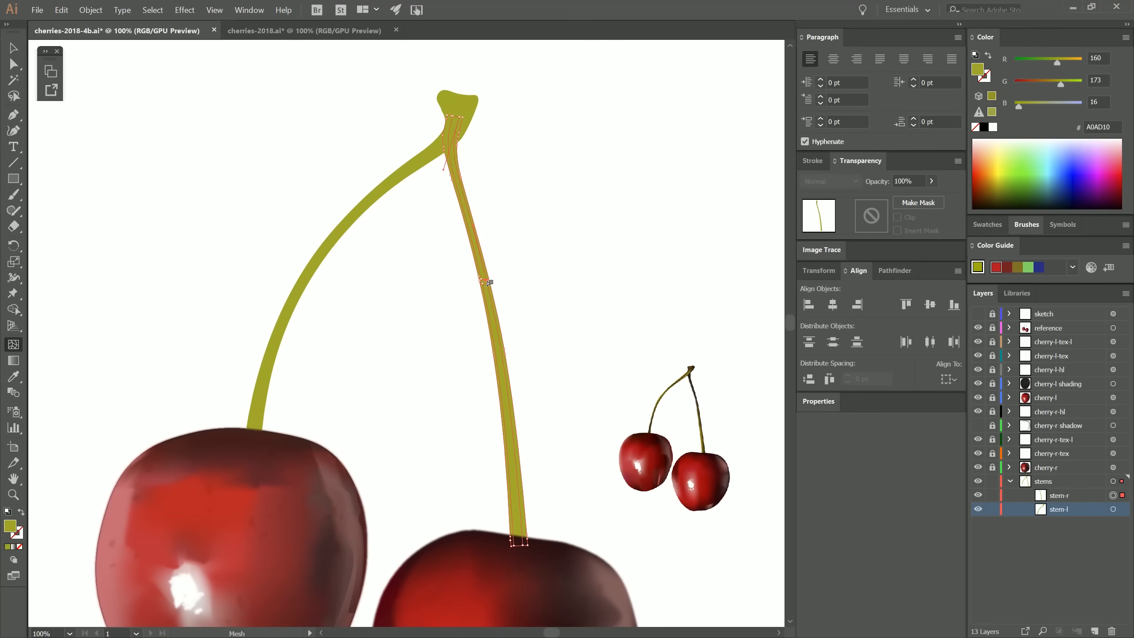
left_click(467, 208)
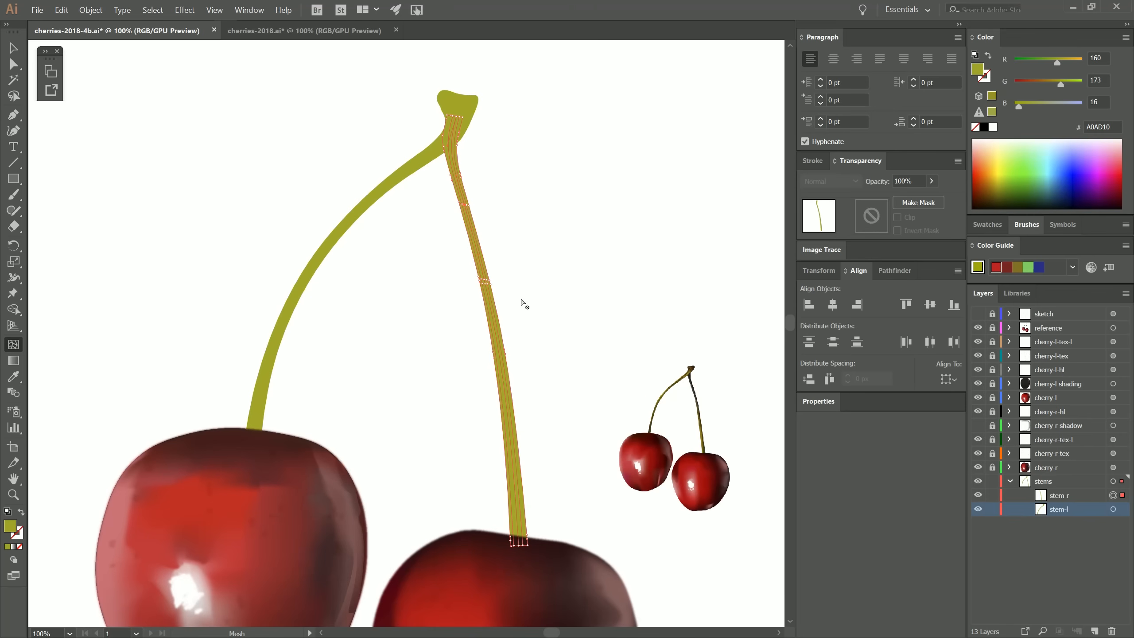
left_click(519, 499)
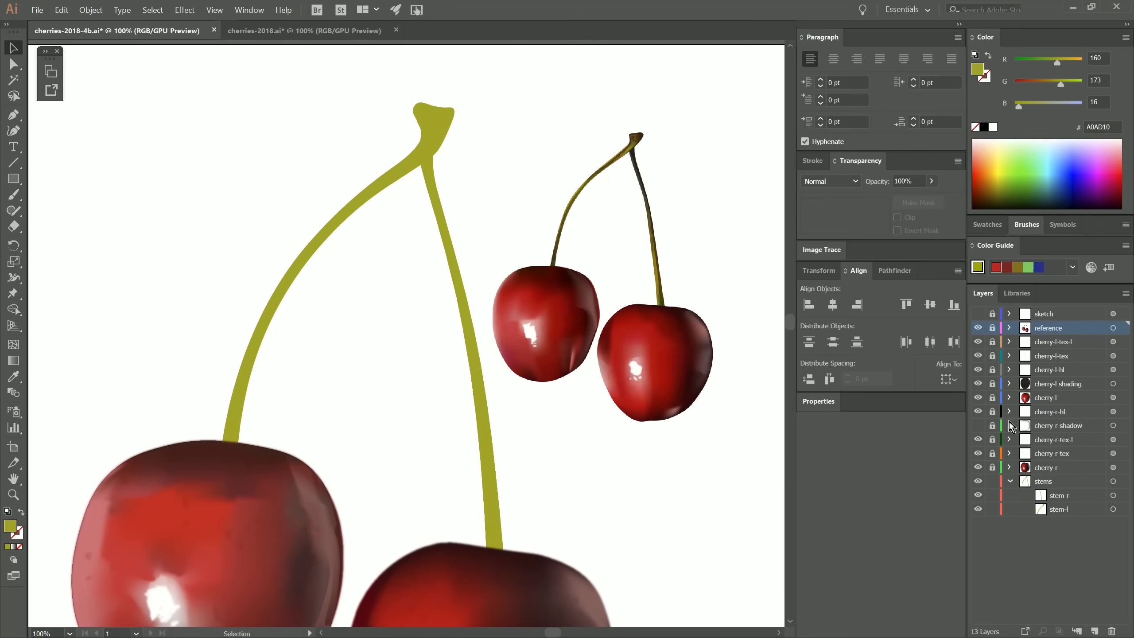
Step: Lasso points where the stems join and recolor the selection dark olive 494512, sampled from the reference photo's stem
left_click(1113, 495)
key("q")
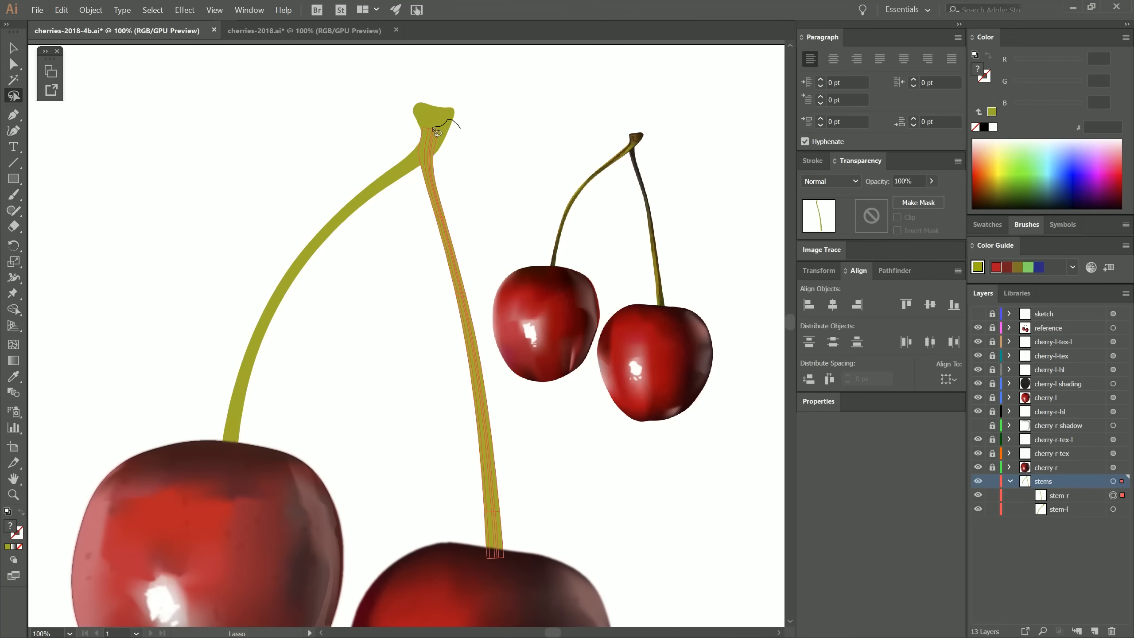
mouse_move(435, 130)
left_mouse_down()
mouse_move(428, 166)
mouse_move(480, 381)
mouse_move(495, 548)
mouse_move(511, 561)
mouse_move(499, 414)
mouse_move(470, 280)
mouse_move(463, 142)
left_mouse_up()
key("i")
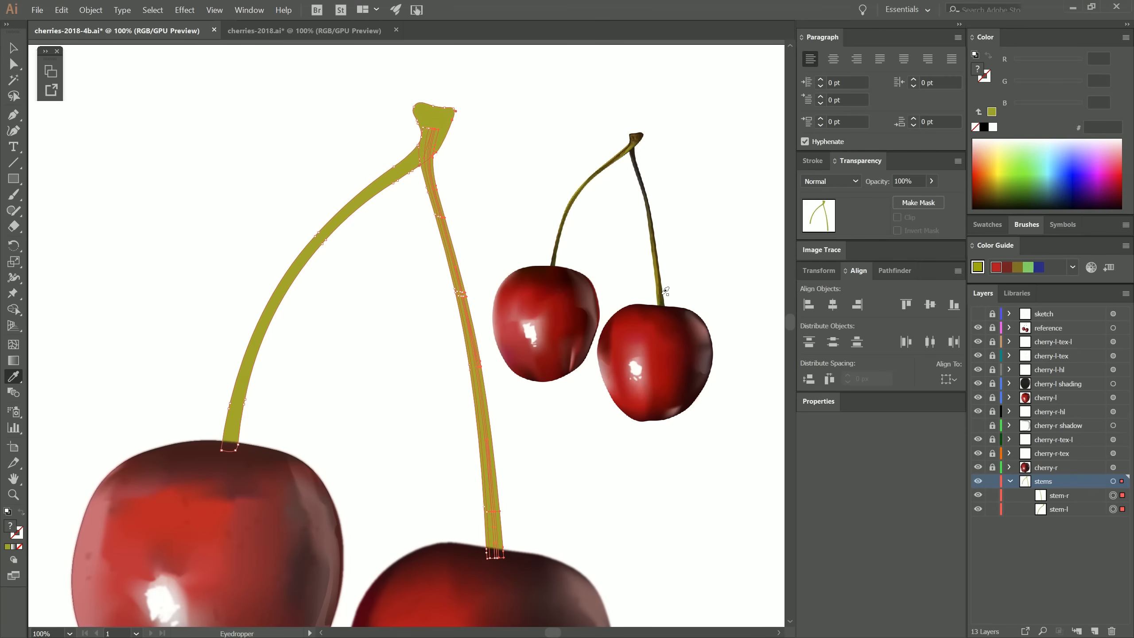
left_click(665, 293)
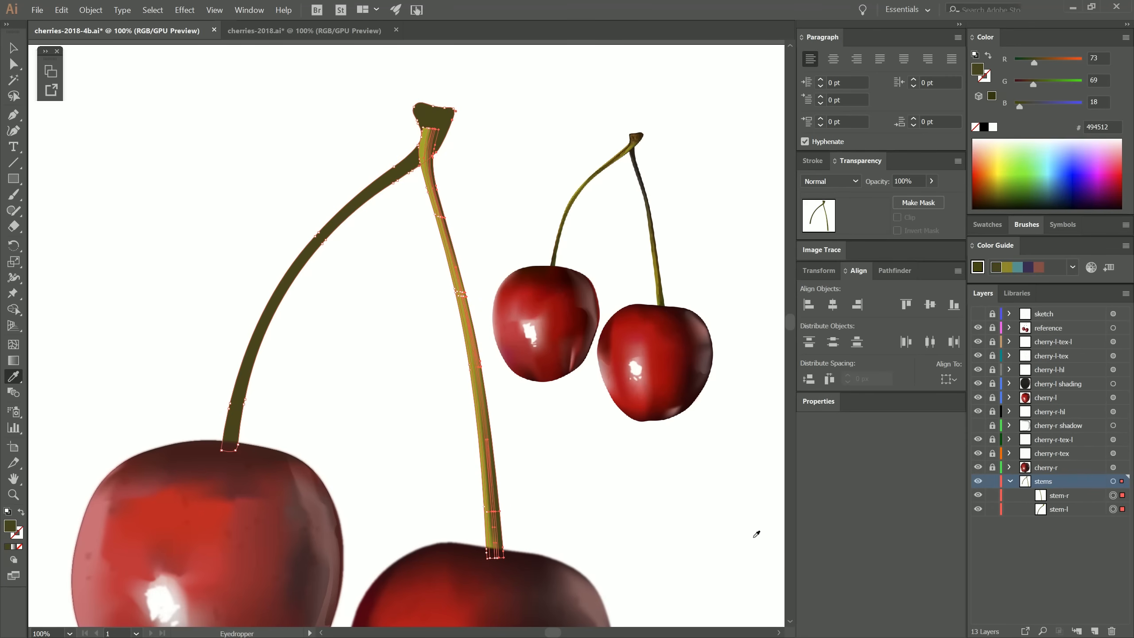
Step: Undo the last recolor, lock the stem-l path and recolor the selected stem-r mesh points dark olive 4D4412 from the reference stem
key("ctrl+z")
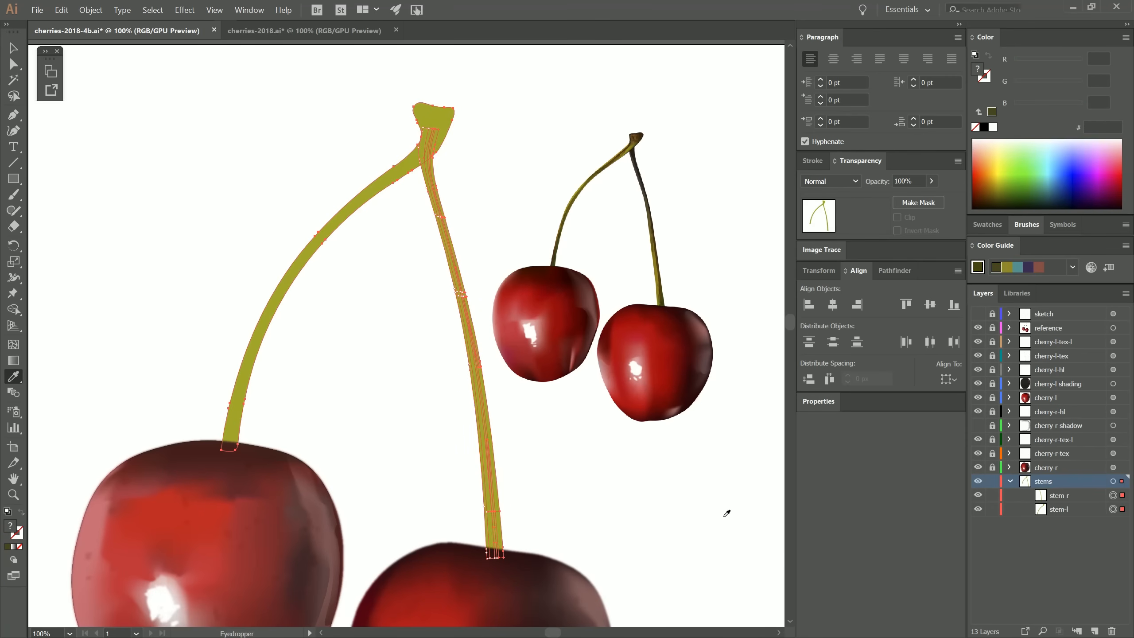
left_click(993, 509)
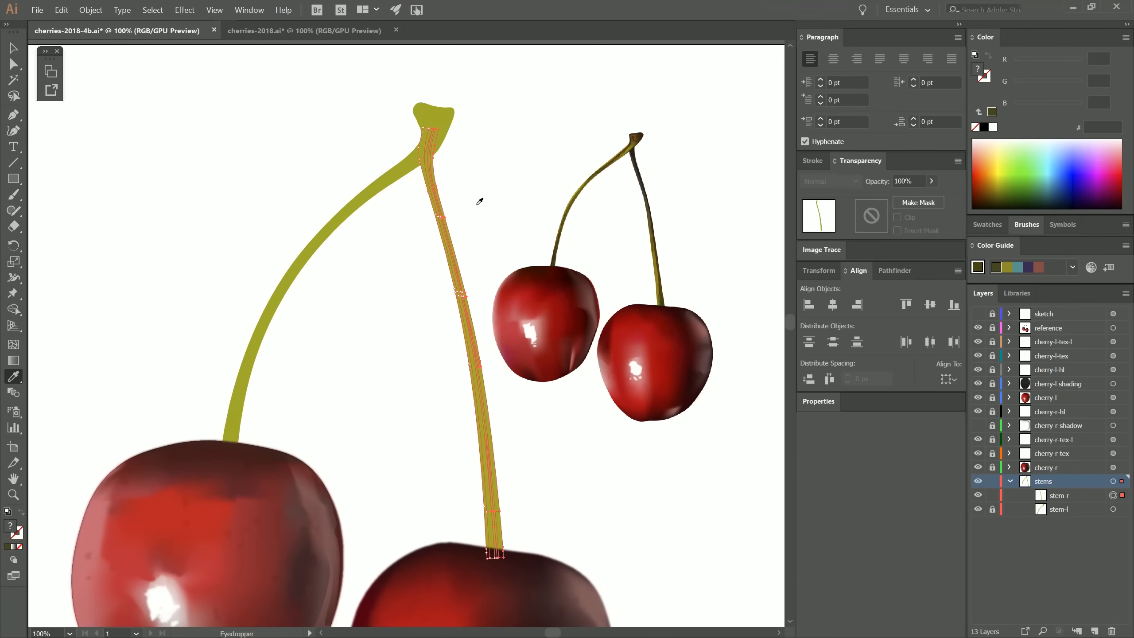
left_click(664, 296)
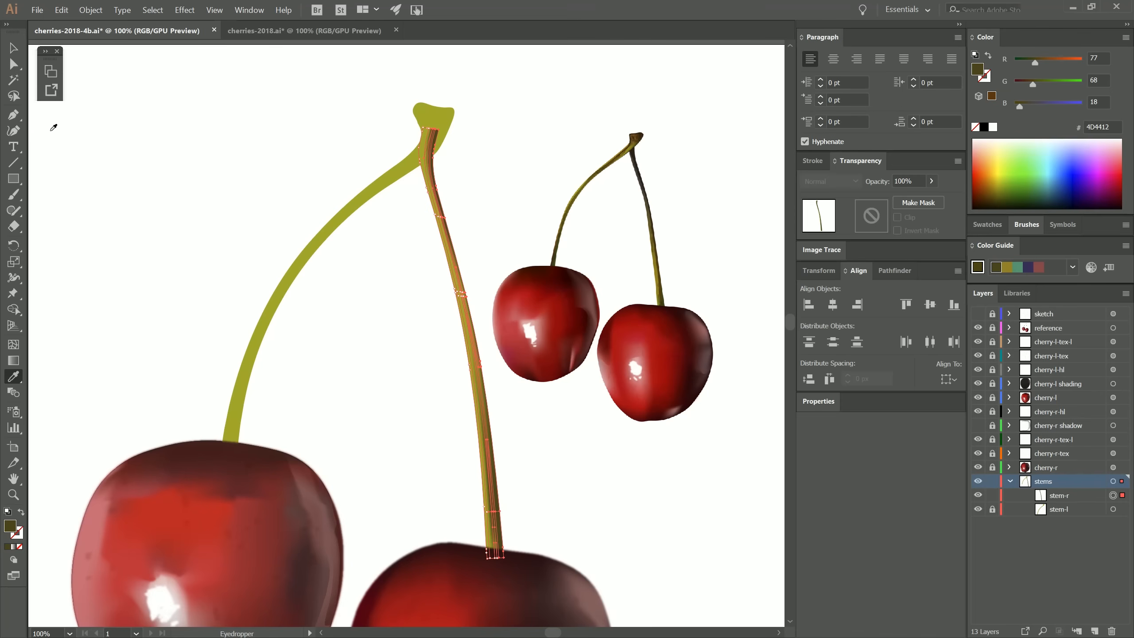
Step: Lasso mesh points midway along stem-r and recolor them 434012, and recolor those at its lower end 424113, sampled from the reference stem's base
left_click(13, 96)
mouse_move(461, 289)
left_mouse_down()
mouse_move(467, 308)
mouse_move(463, 291)
left_mouse_up()
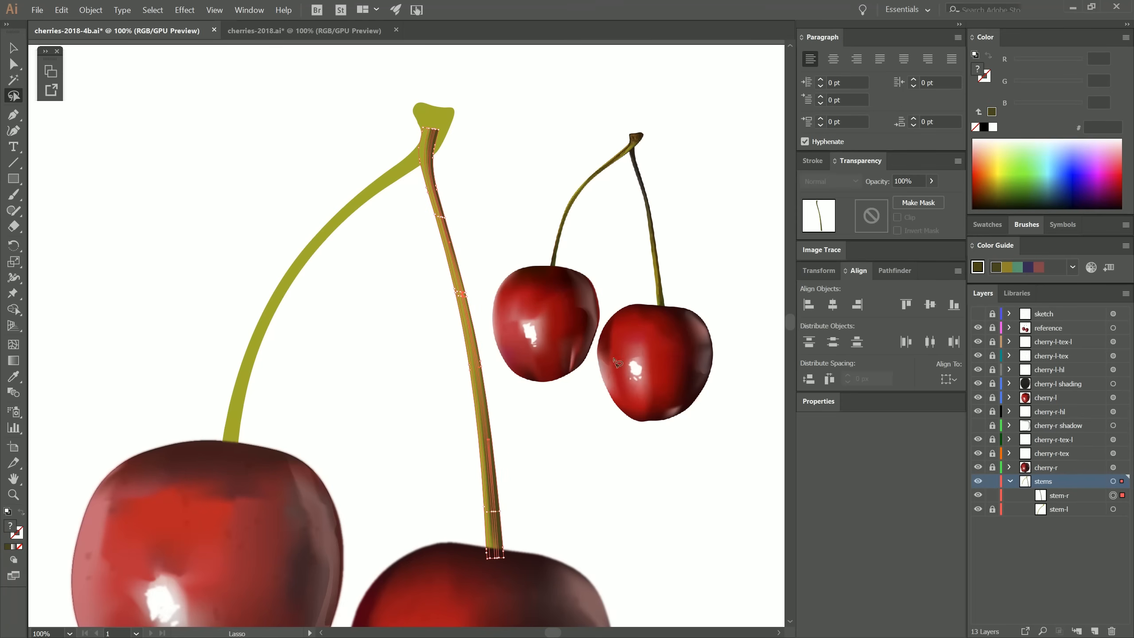
key("i")
left_click(664, 298)
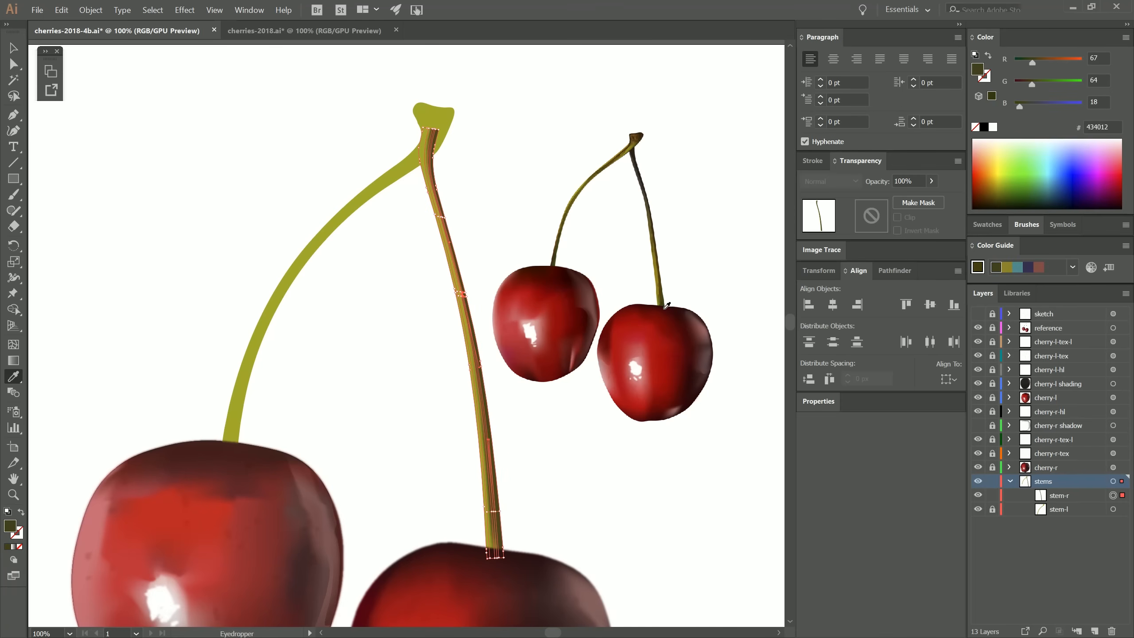
key("v")
key("q")
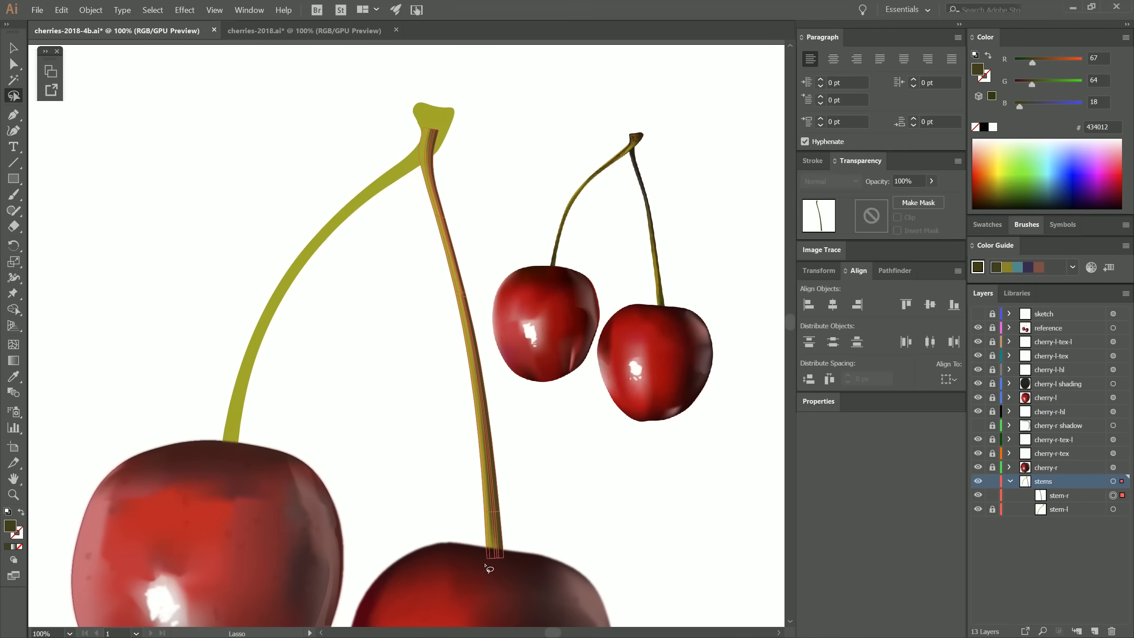
left_click_drag(505, 567, 501, 564)
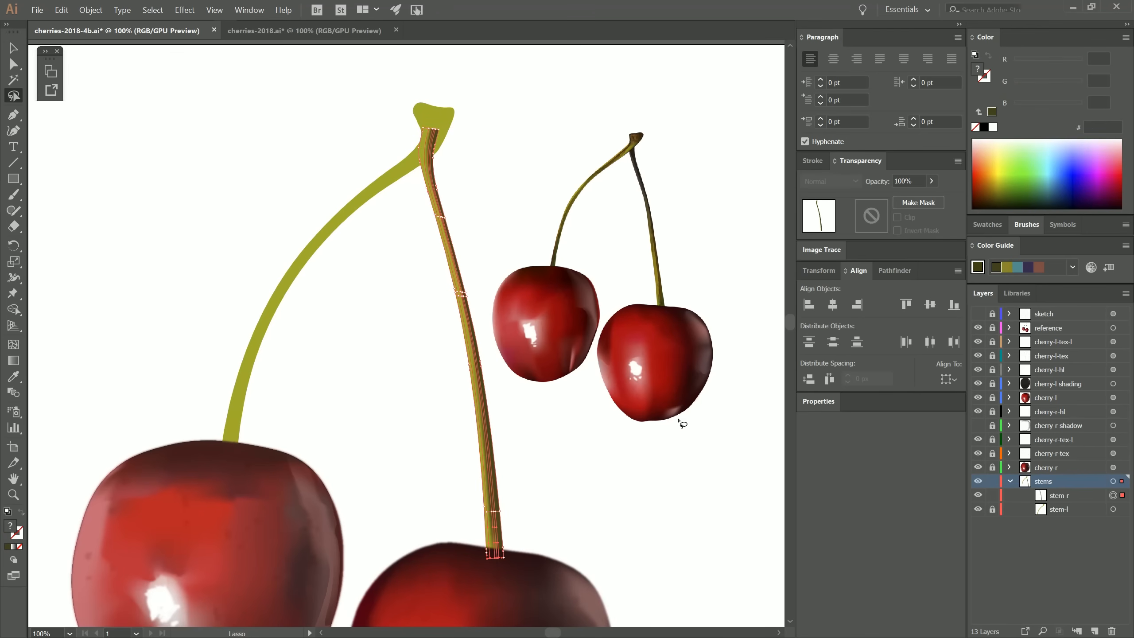
key("i")
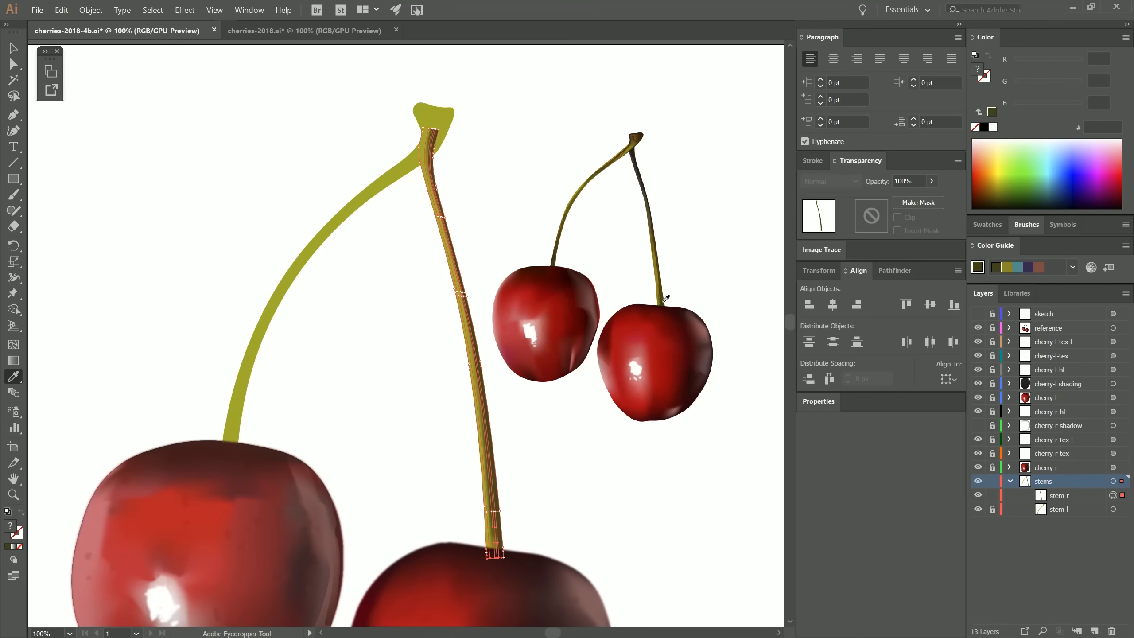
left_click(664, 306)
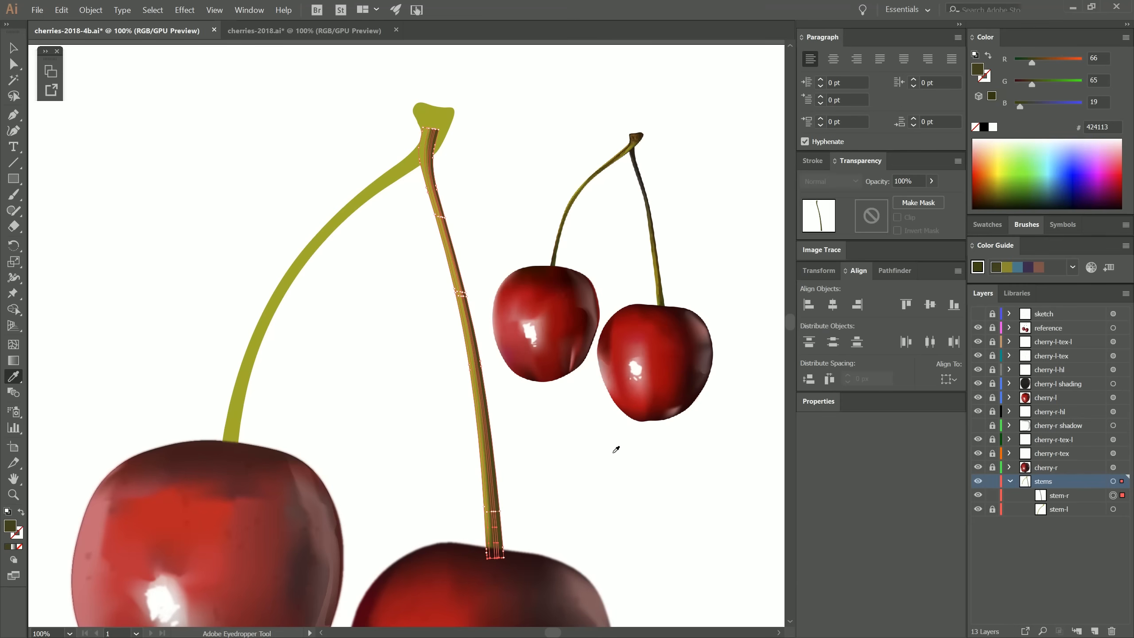
Step: Lasso stem-r's upper mesh points and recolor them 352F25, and recolor points midway down 90811E, sampled from the reference stem
key("q")
mouse_move(431, 184)
left_mouse_down()
mouse_move(439, 125)
mouse_move(410, 122)
mouse_move(423, 225)
left_mouse_up()
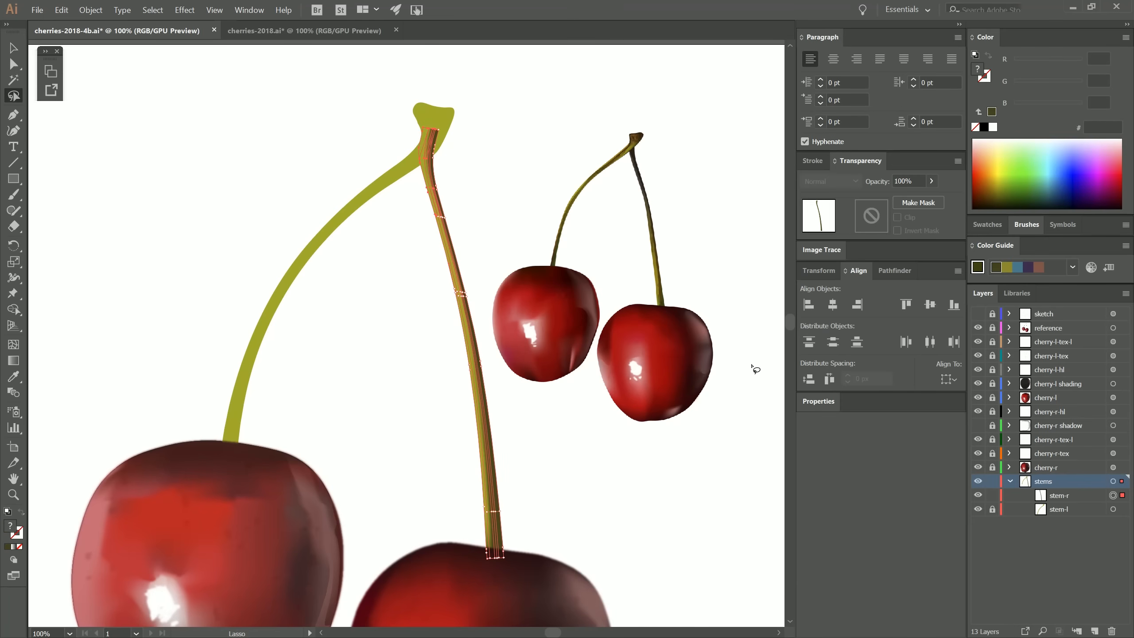
key("i")
left_click(635, 150)
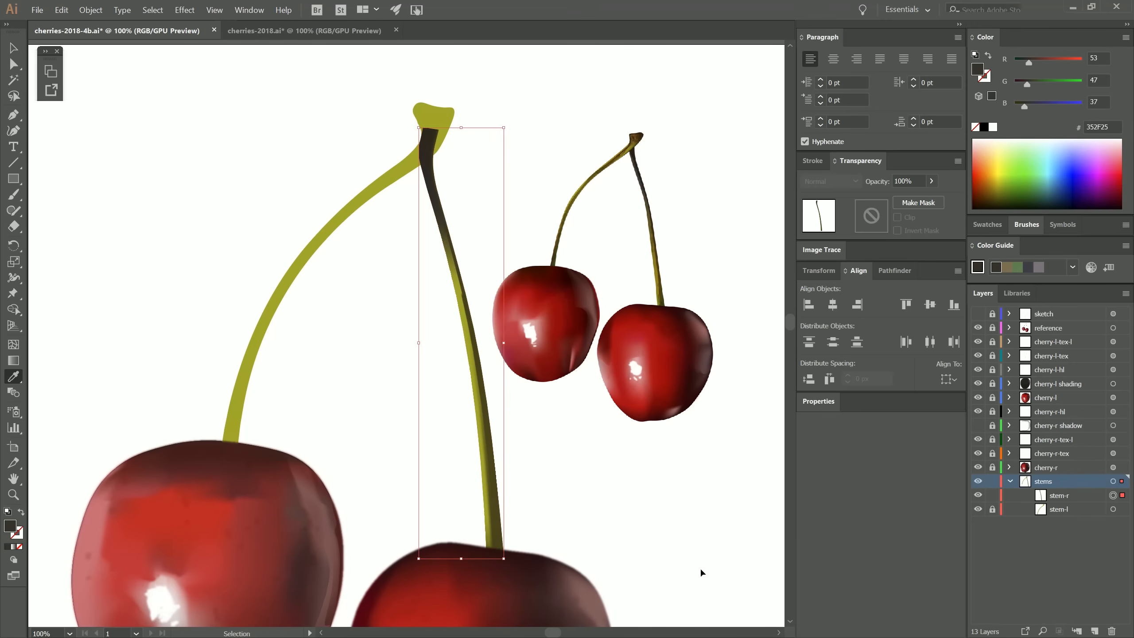
key("q")
mouse_move(442, 286)
left_mouse_down()
mouse_move(486, 506)
mouse_move(442, 288)
left_mouse_up()
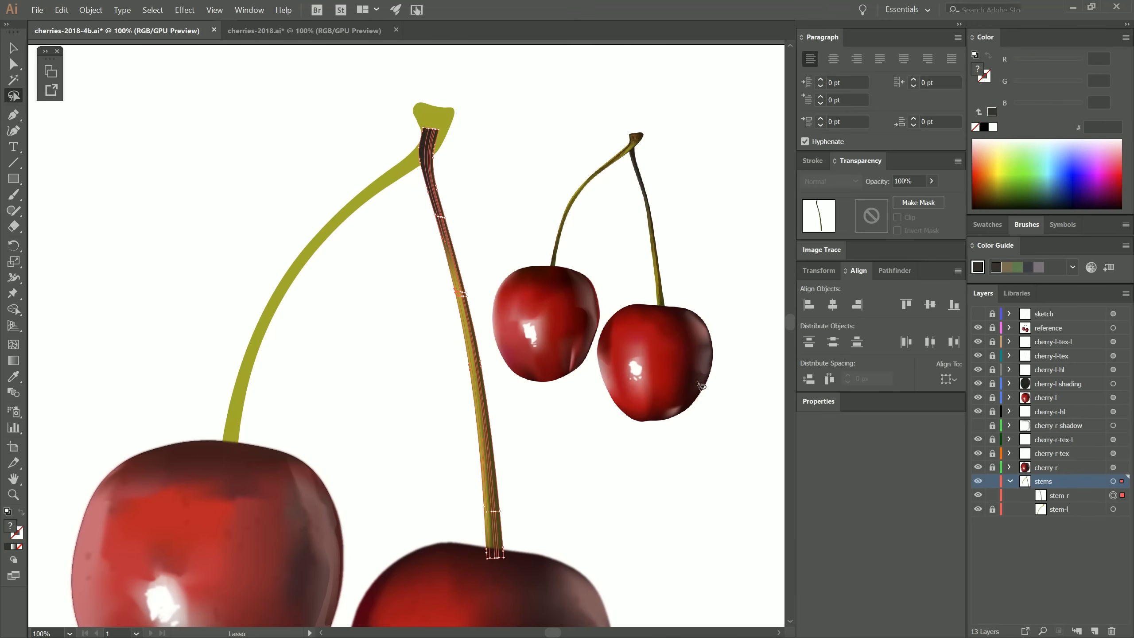
key("i")
left_click(658, 276)
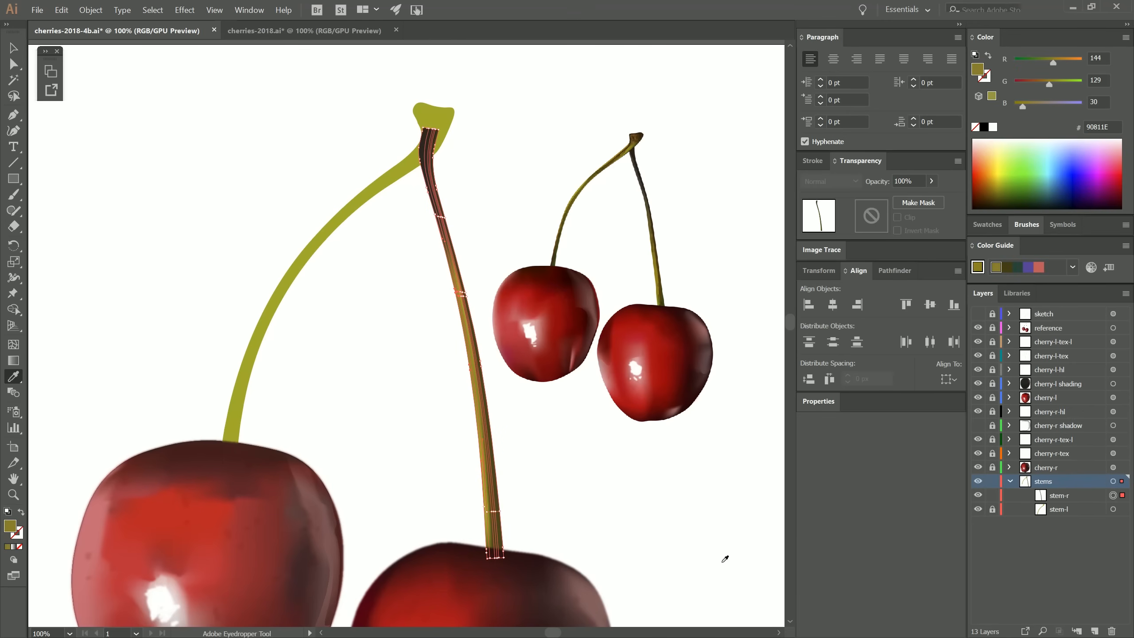
key("ctrl+shift+a")
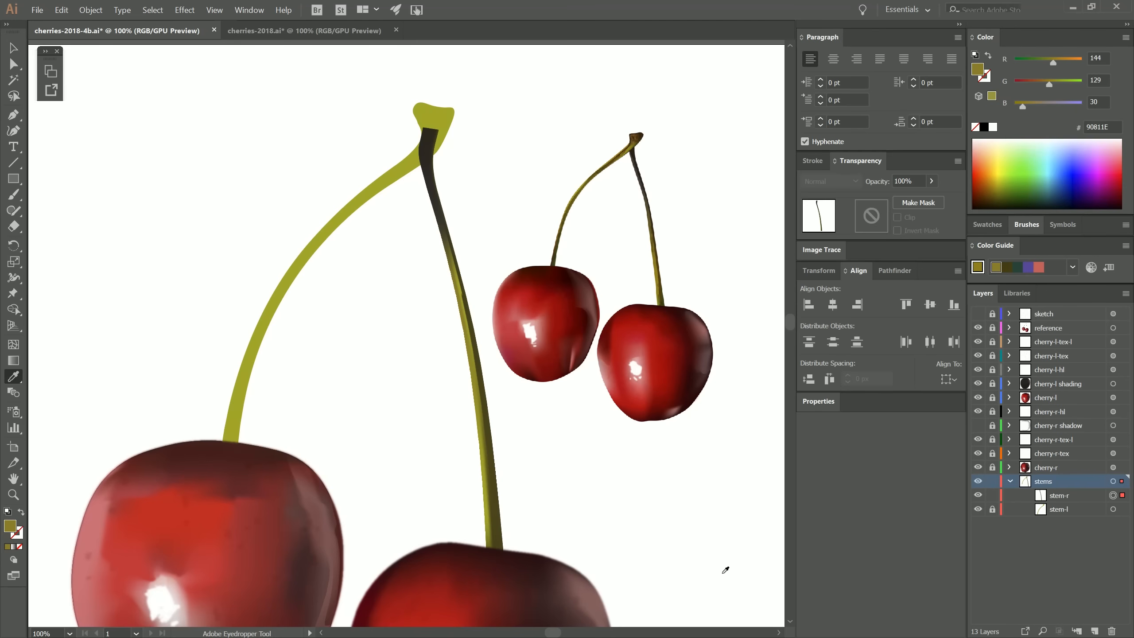
Step: Adjust mesh points in the crosswise rows along the upper and middle parts of stem-r
key("u")
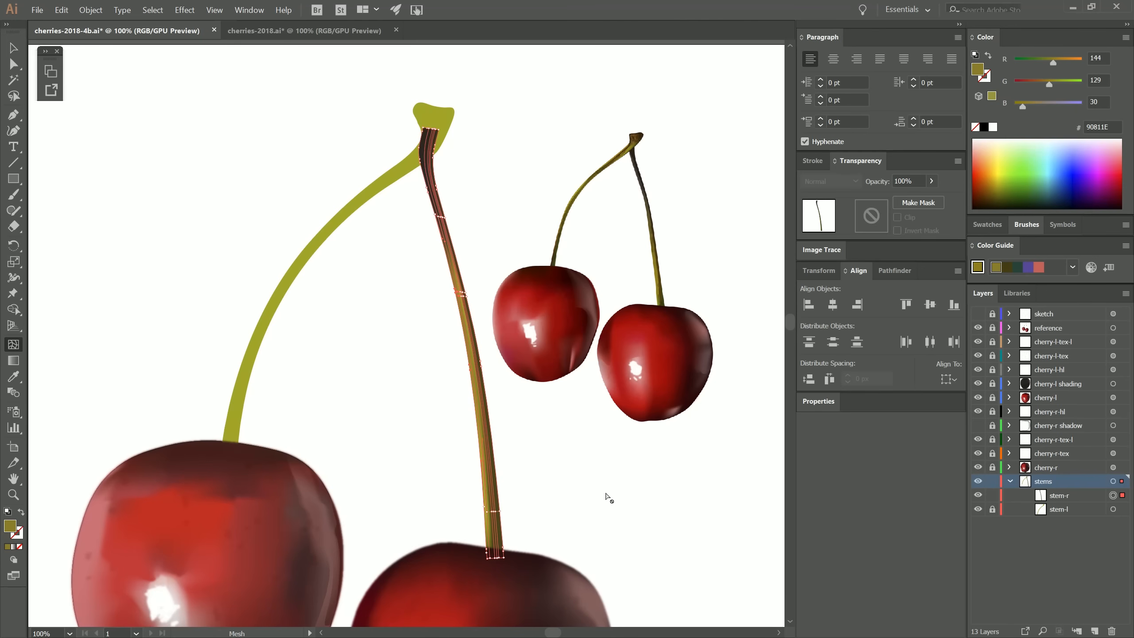
scroll(461, 299, "up", 4)
left_click(461, 294)
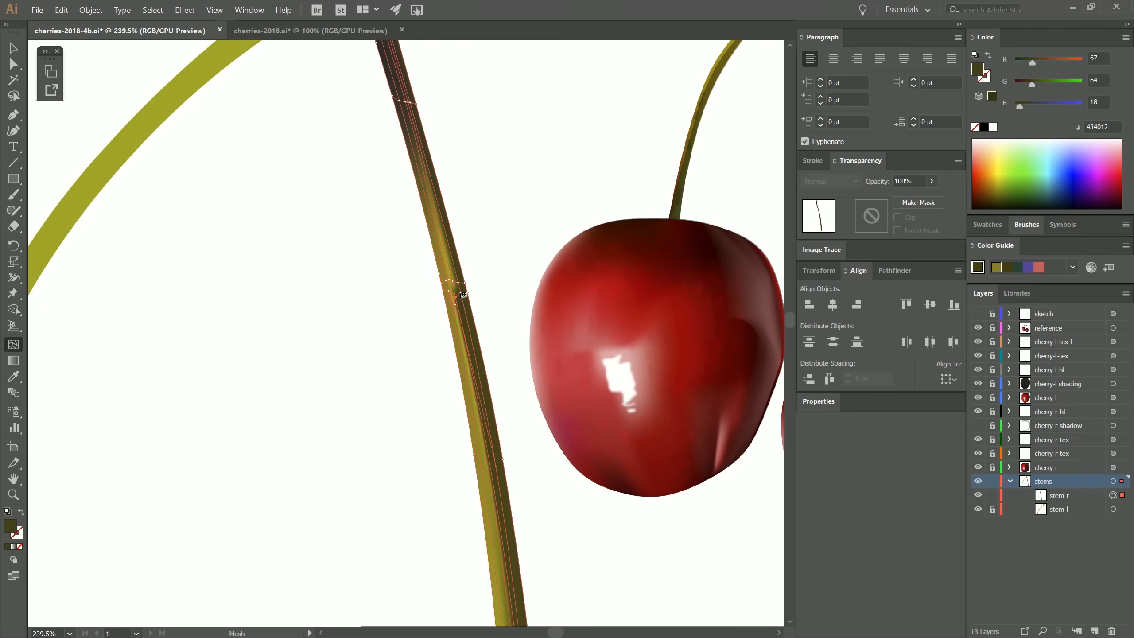
key("ctrl+z")
key("ctrl+h")
key("ctrl+h")
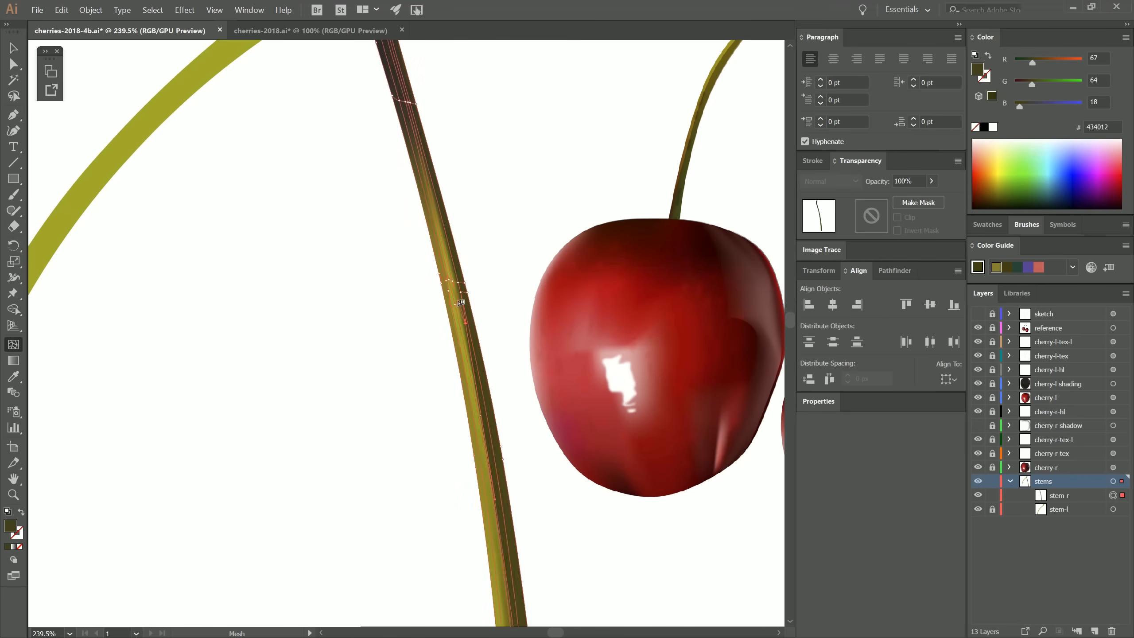
key("ctrl+h")
left_click_drag(466, 256, 470, 429)
key("ctrl+h")
key("ctrl+h")
key("ctrl+h")
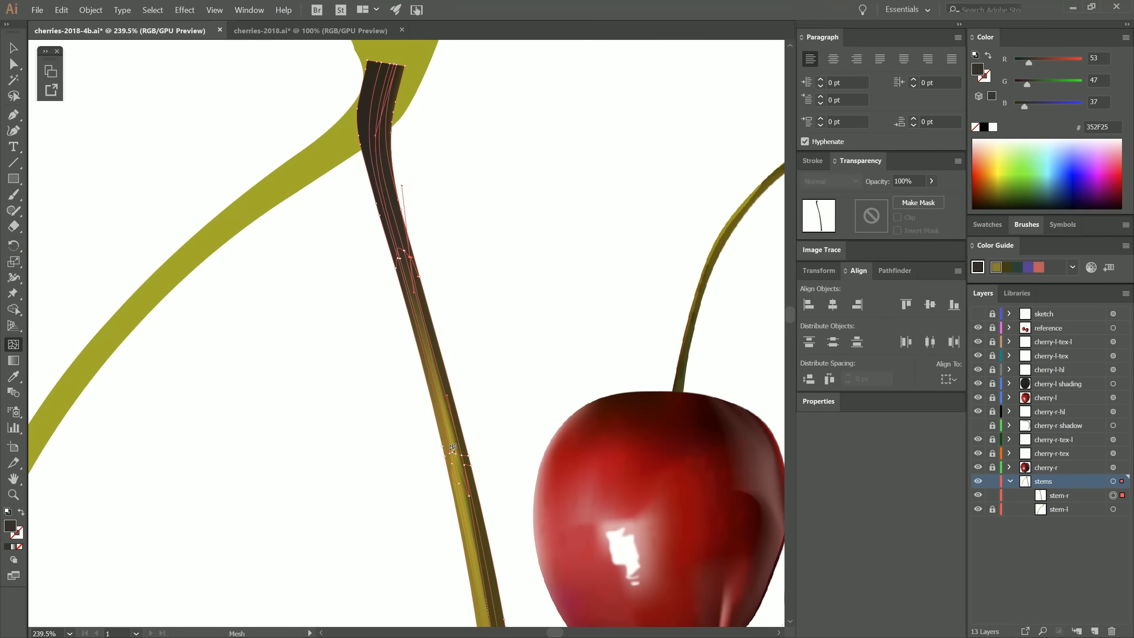
Step: Refine the stem-r mesh where the dark shading blends into the olive green midsection
key("ctrl+h")
left_click(446, 534, "ctrl+alt")
left_click(446, 533, "ctrl+alt")
left_click(447, 537, "ctrl+alt")
left_click(409, 249, "ctrl")
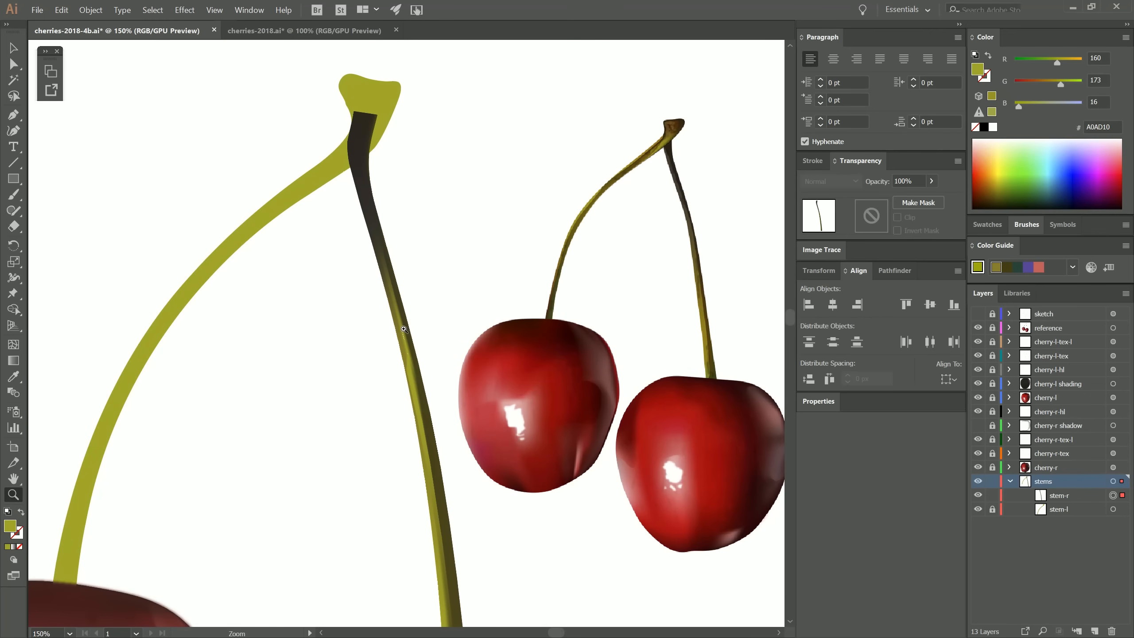
left_click(406, 356)
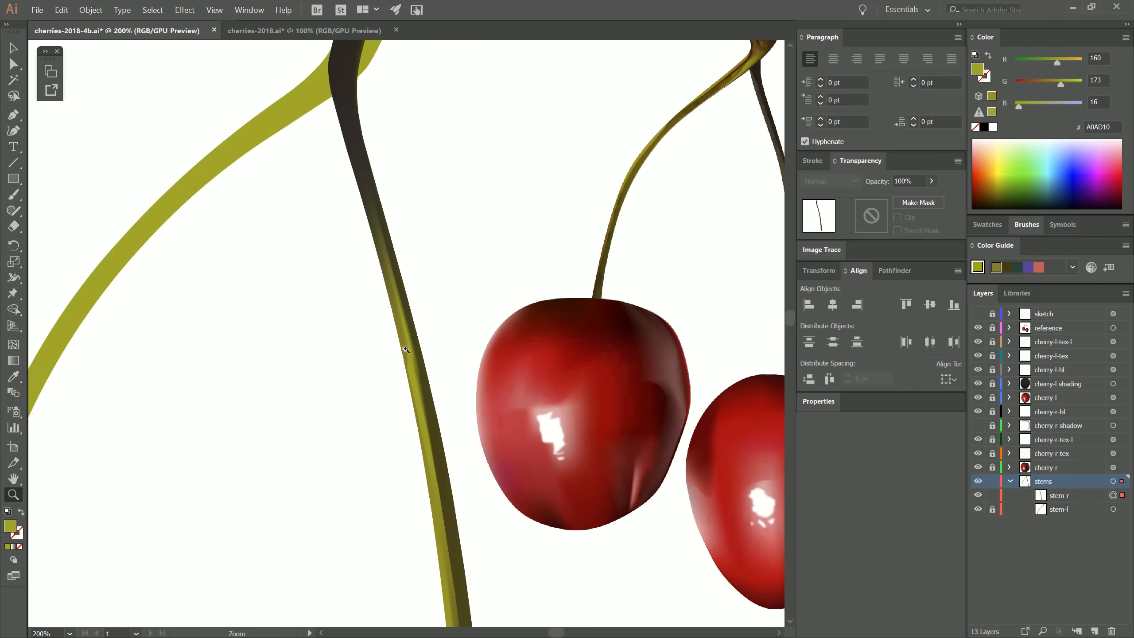
left_click(409, 338)
key("v")
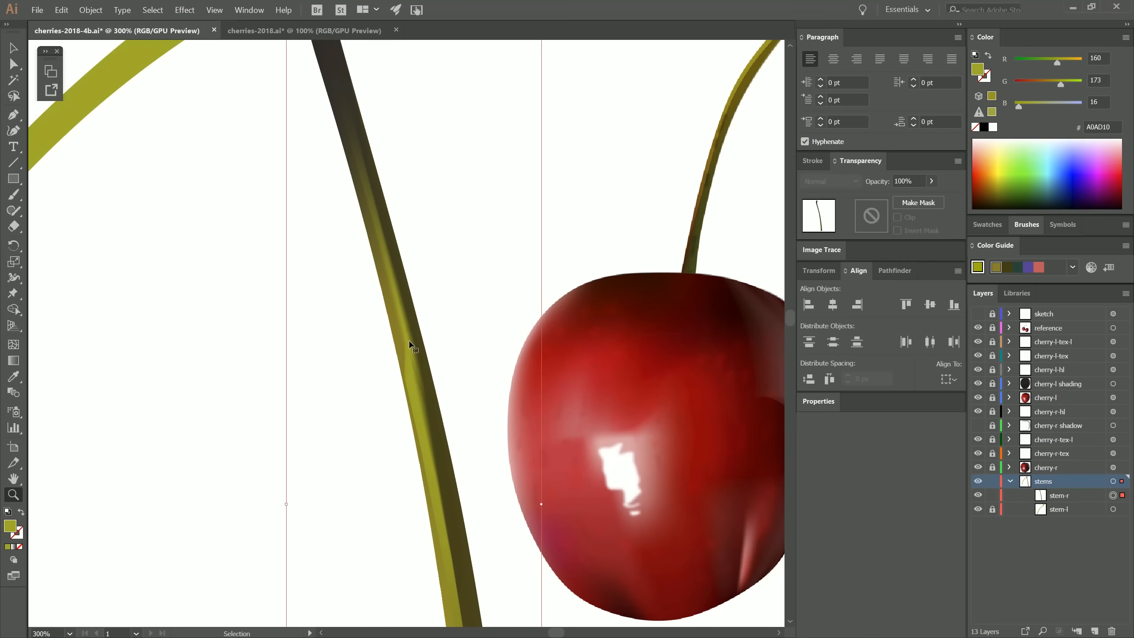
key("ctrl+h")
key("u")
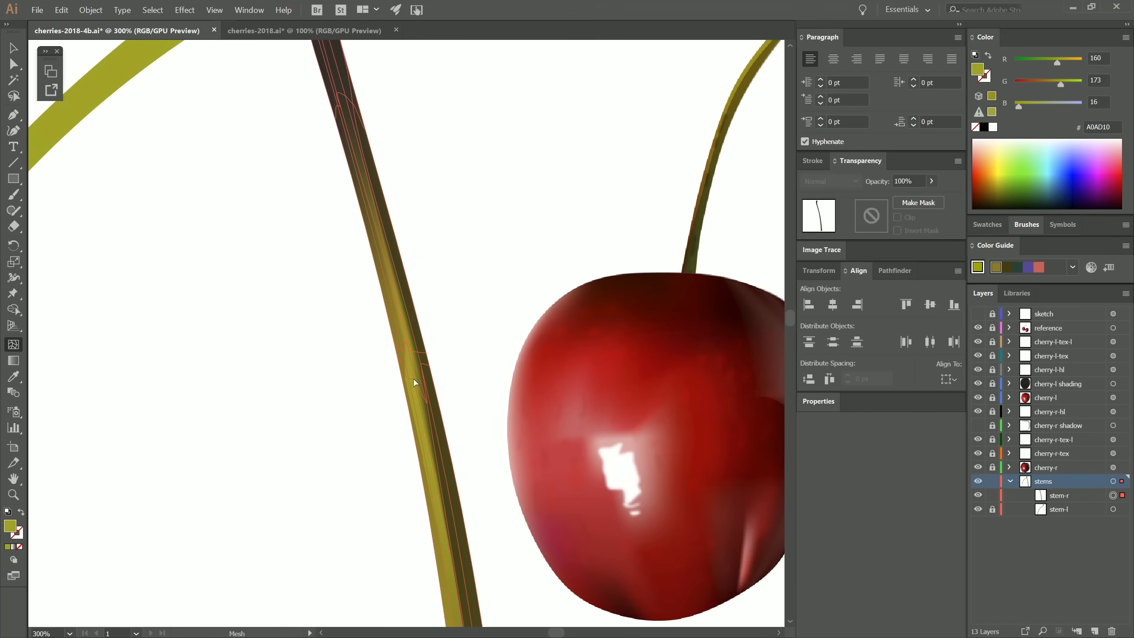
left_click(427, 376)
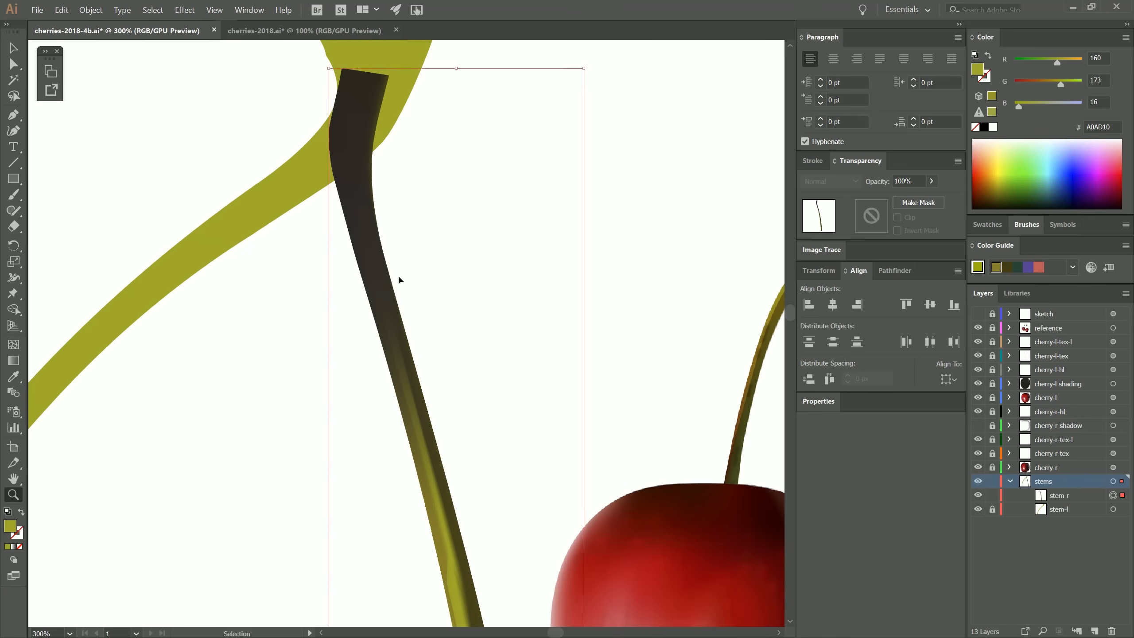
Step: Try to reshape the crosswise mesh row below the dark upper end of stem-r, and undo the latest mesh edits
key("u")
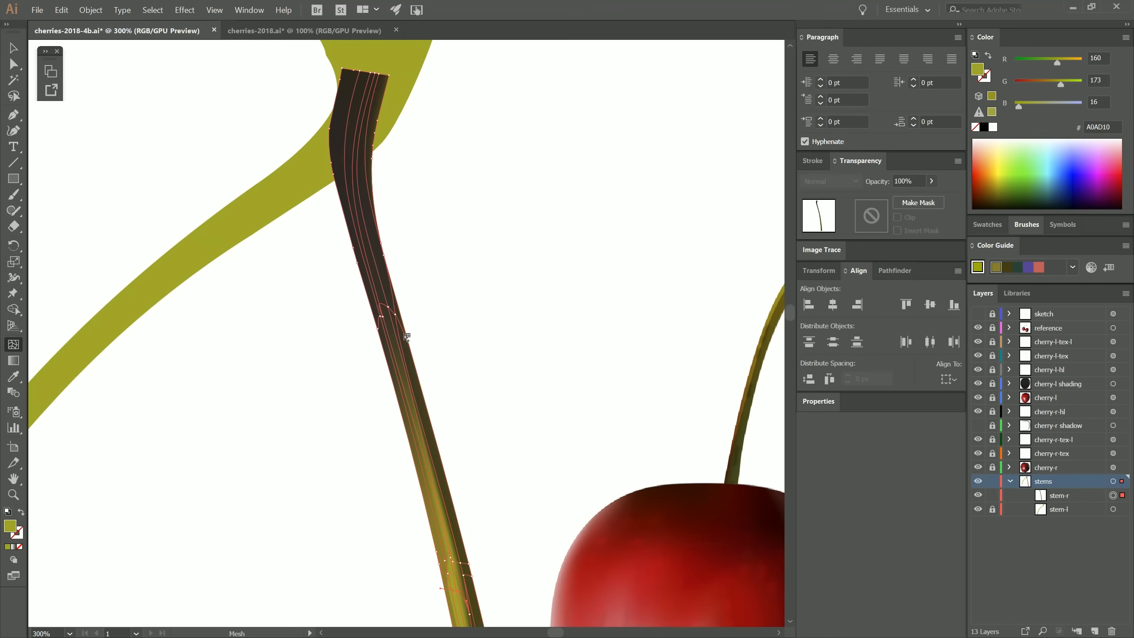
left_click_drag(404, 335, 389, 327)
key("ctrl+z")
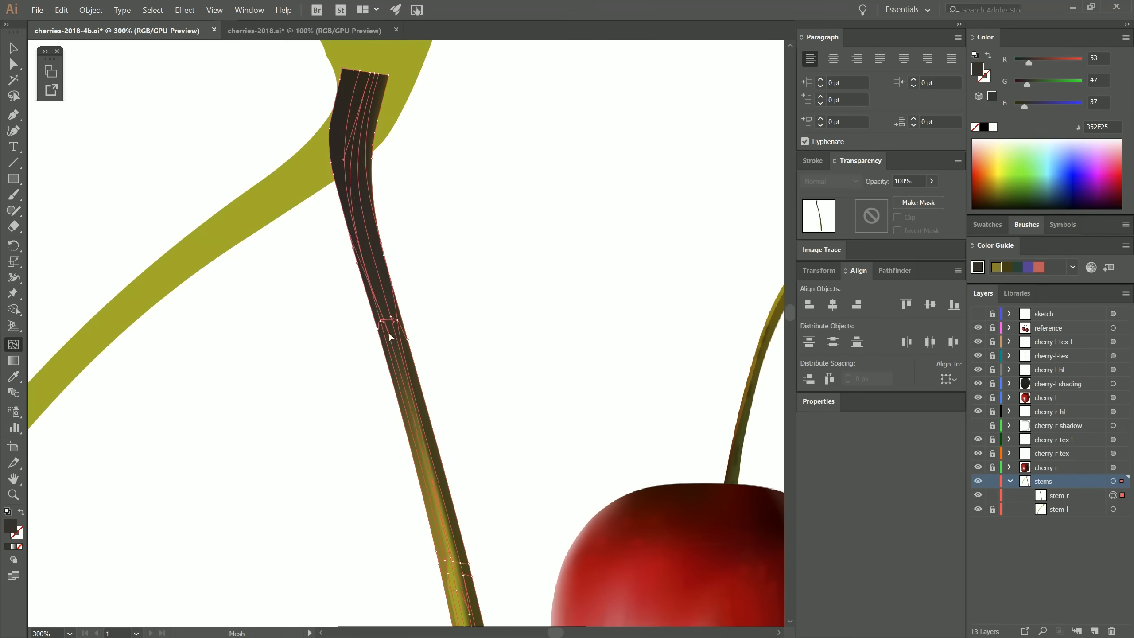
key("ctrl+z")
key("ctrl+z")
Step: Lock the stem-r path, then unlock stem-l and select it
left_click(13, 496)
left_click(416, 418, "alt")
left_click(416, 420, "alt")
left_click(417, 424, "alt")
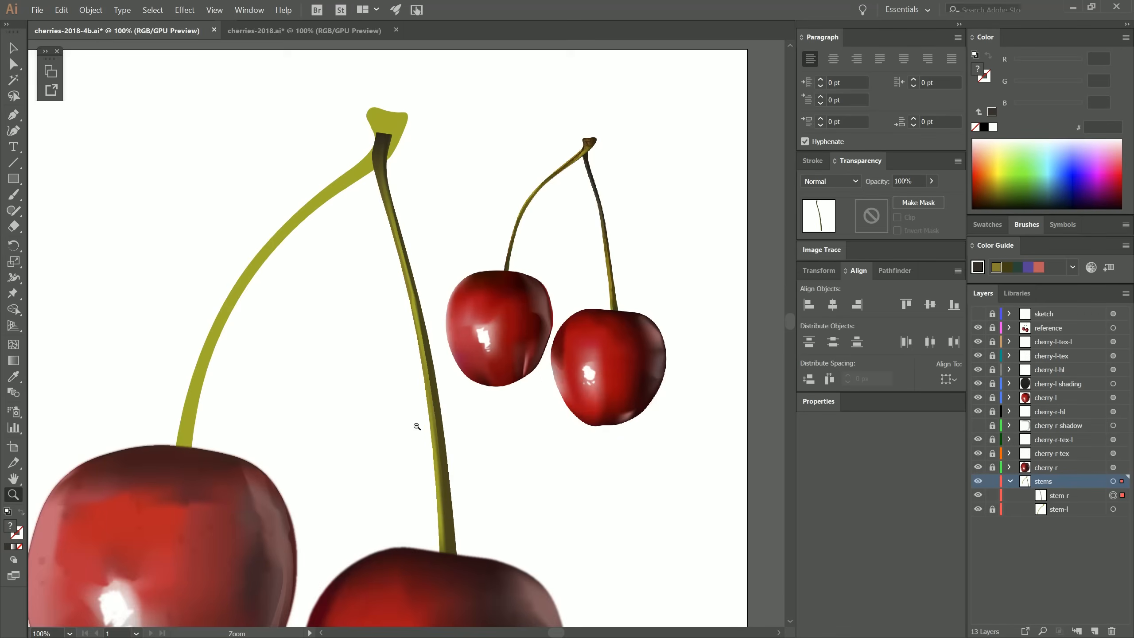
left_click(417, 426, "alt")
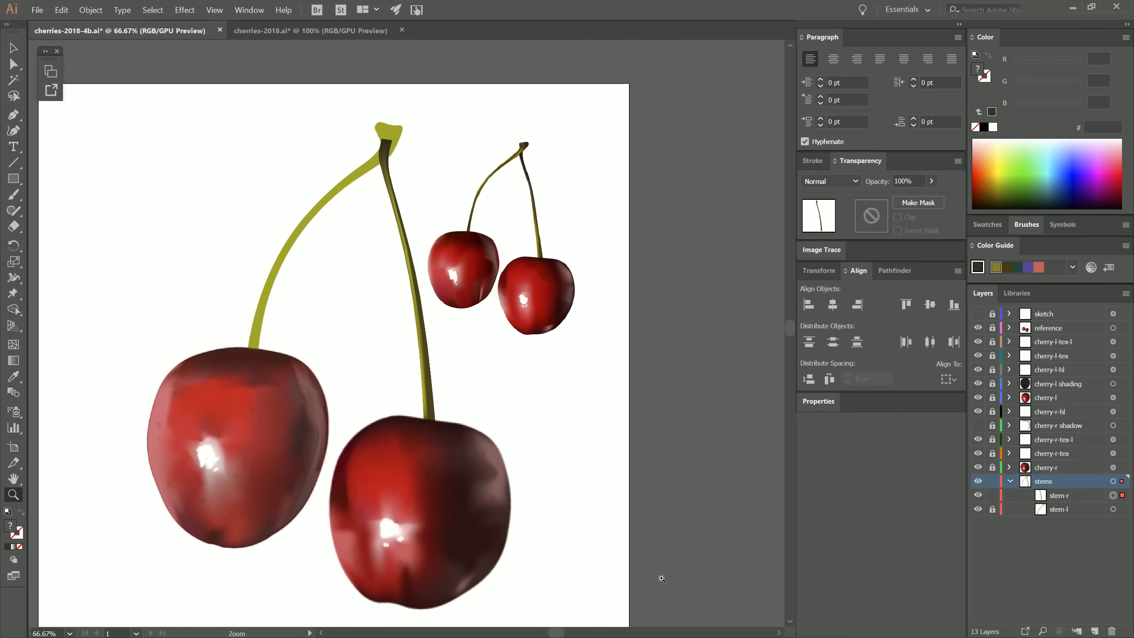
left_click(993, 495)
left_click(993, 510)
left_click(1114, 509)
left_click_drag(213, 95, 412, 395)
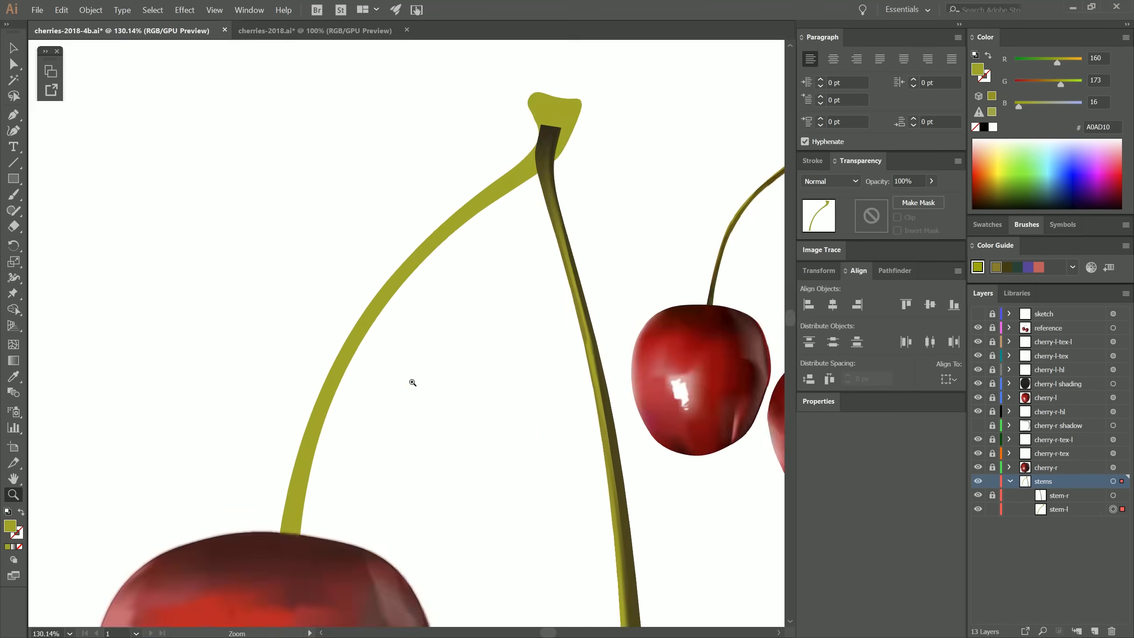
Step: Try to turn stem-l into a gradient mesh with points at mid-stem and near the junction, and undo them
left_click(13, 345)
key("ctrl+h")
left_click(325, 385)
key("ctrl+z")
left_click(398, 272)
left_click(513, 182)
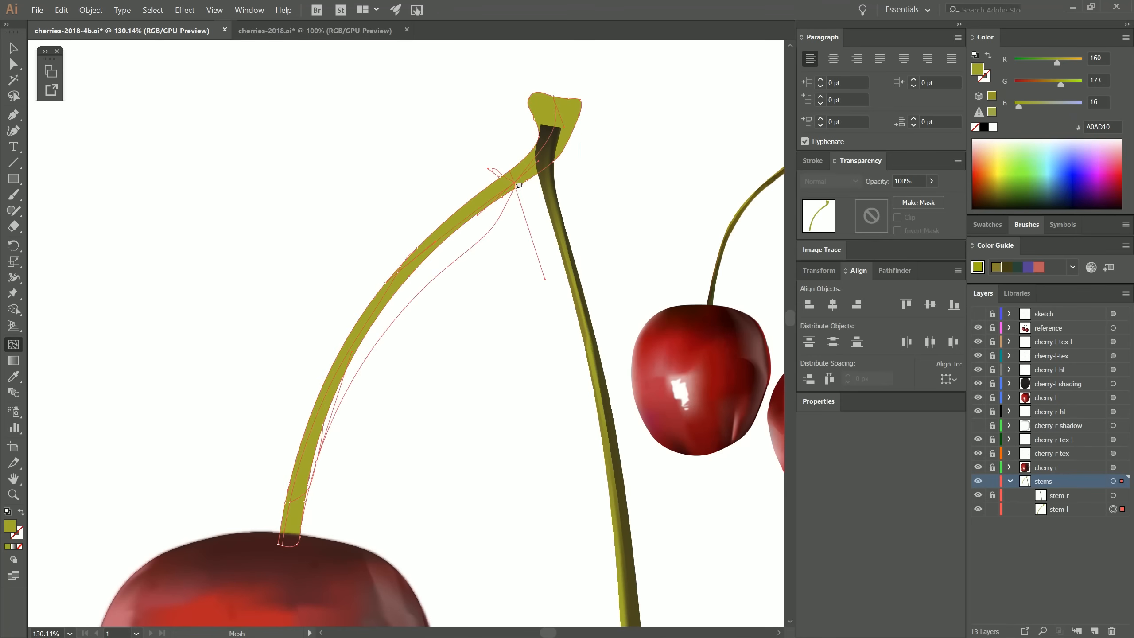
left_click_drag(545, 279, 534, 216)
key("ctrl+z")
key("ctrl+z")
key("ctrl+z")
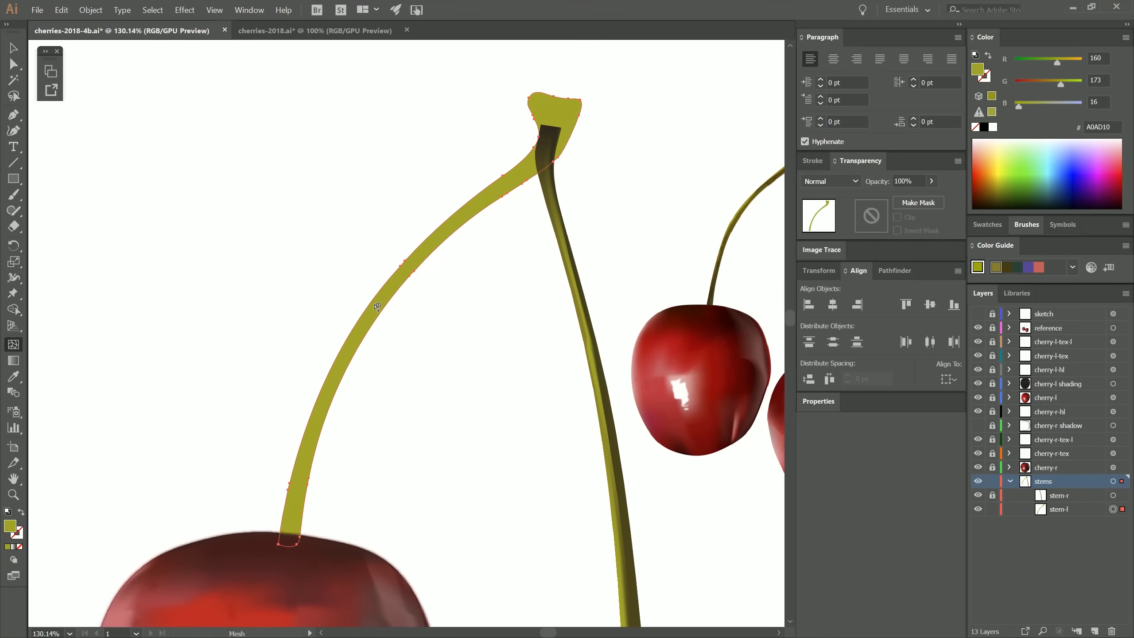
Step: Turn stem-l into a gradient mesh by adding mesh points midway along the stem and just below the junction
left_click(379, 310)
left_click(390, 293)
left_click(522, 169)
left_click_drag(549, 285, 430, 319)
key("z")
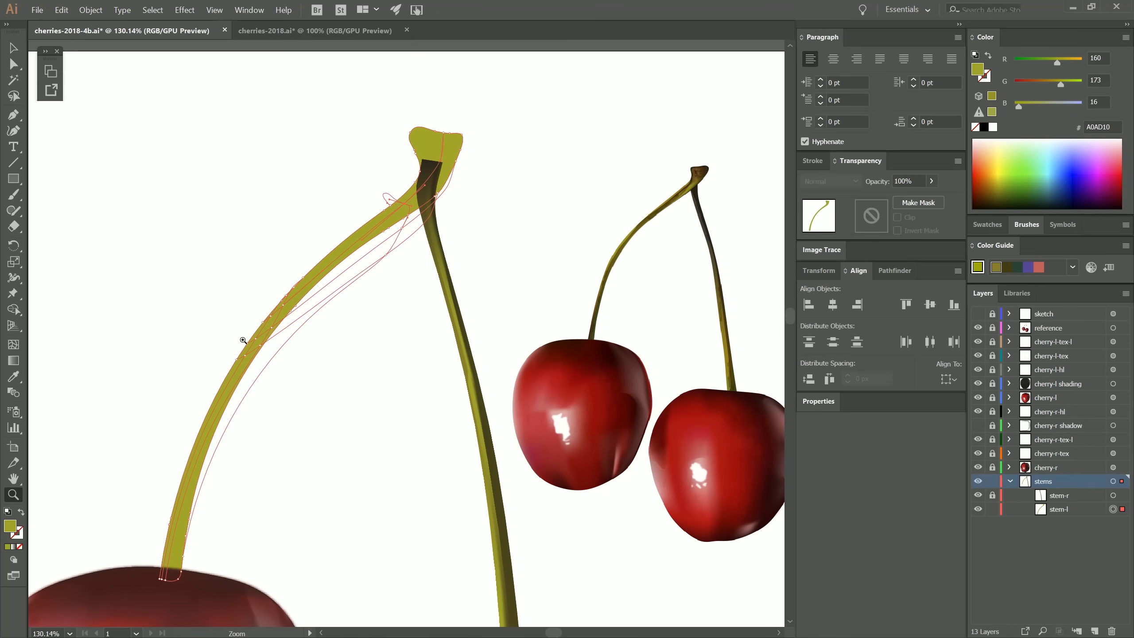
Step: Lasso mesh points at the base and middle of stem-l and recolor them with olive browns from the reference stem, including 645B18
key("q")
mouse_move(152, 551)
left_mouse_down()
mouse_move(282, 268)
mouse_move(167, 579)
mouse_move(360, 242)
mouse_move(191, 604)
left_mouse_up()
key("i")
left_click(595, 314)
key("q")
key("i")
left_click(614, 261)
Step: Add more mesh points to stem-l along its upper curve and across the cap where the stems join
key("u")
left_click(376, 233)
left_click(456, 149)
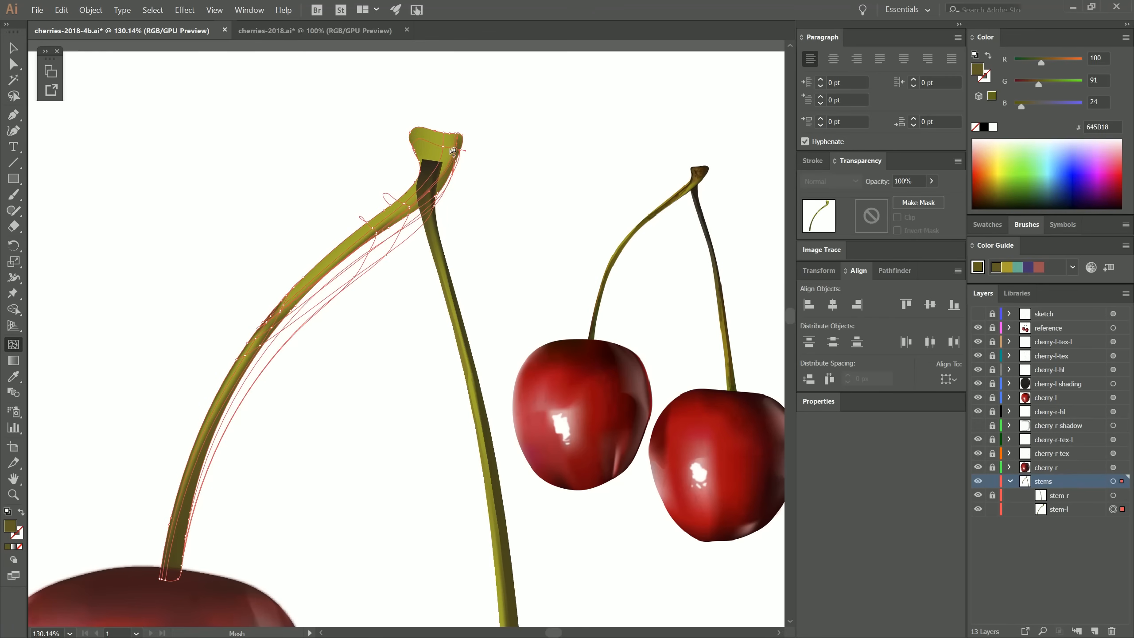
left_click(448, 151)
left_click(427, 144)
left_click(338, 259)
Step: Lasso mesh points on the upper curve of stem-l and recolor them 645A17, sampled from the reference stem
key("q")
left_click_drag(353, 218, 375, 218)
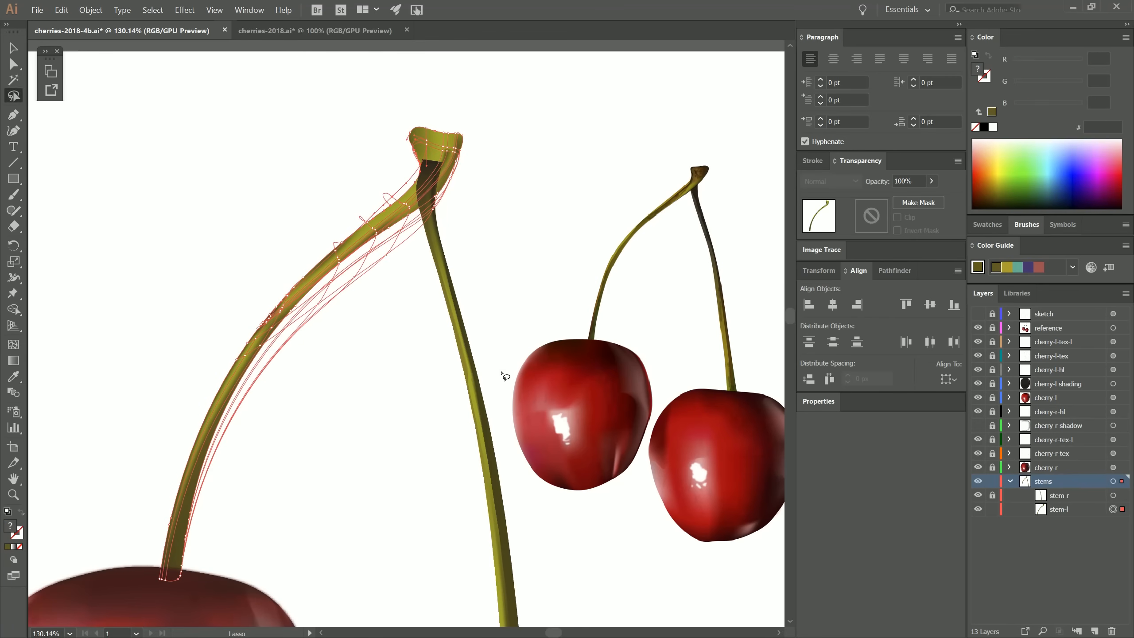
key("i")
left_click(616, 265)
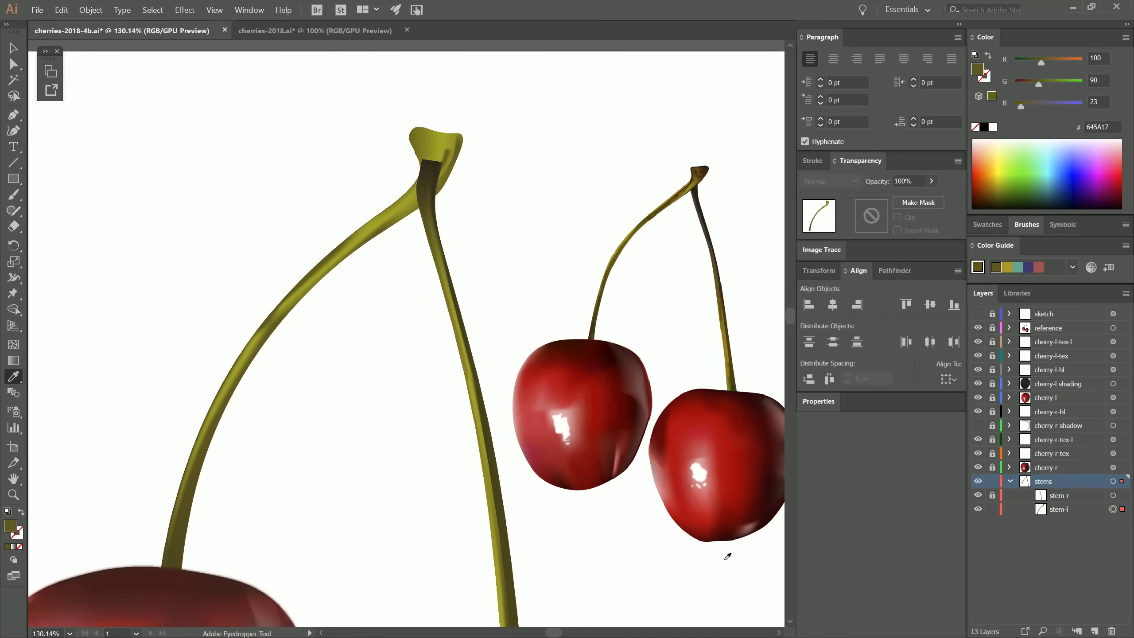
Step: Lasso the mesh points in stem-l's cap and recolor them brown 6A4B20, sampled from the reference cap
key("q")
left_click_drag(444, 144, 448, 183)
key("i")
left_click(699, 175)
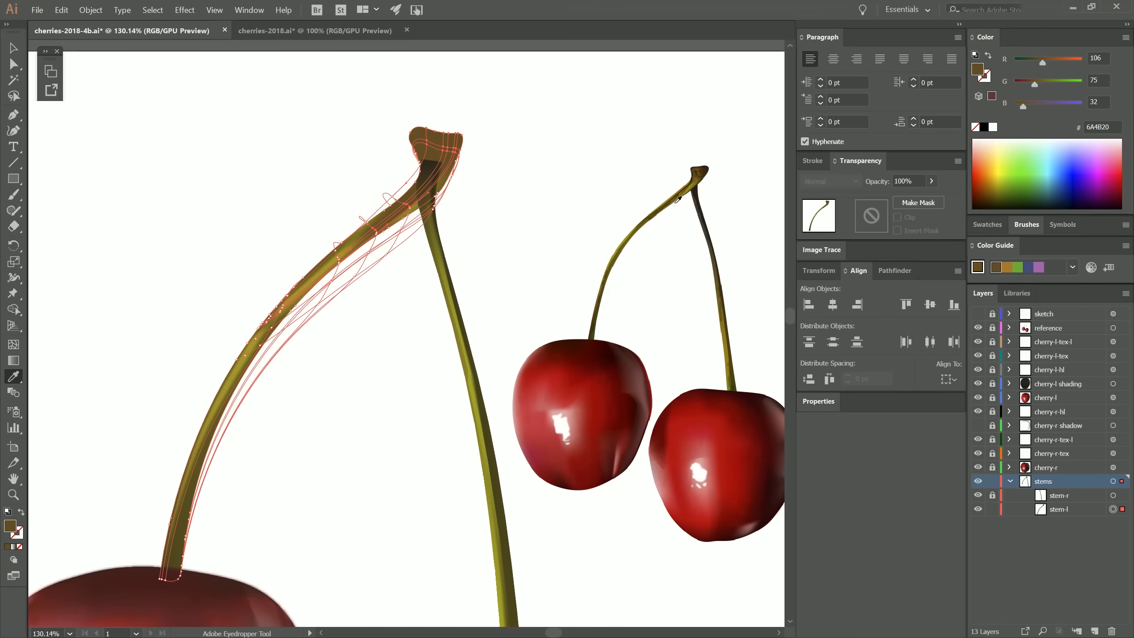
Step: Recolor the mesh points at one end of stem-l's cap 5E5313, sampled from the reference cap, and add a mesh point at the opposite end
key("q")
left_click_drag(438, 125, 473, 161)
key("i")
left_click(705, 172)
key("u")
left_click(418, 135)
key("q")
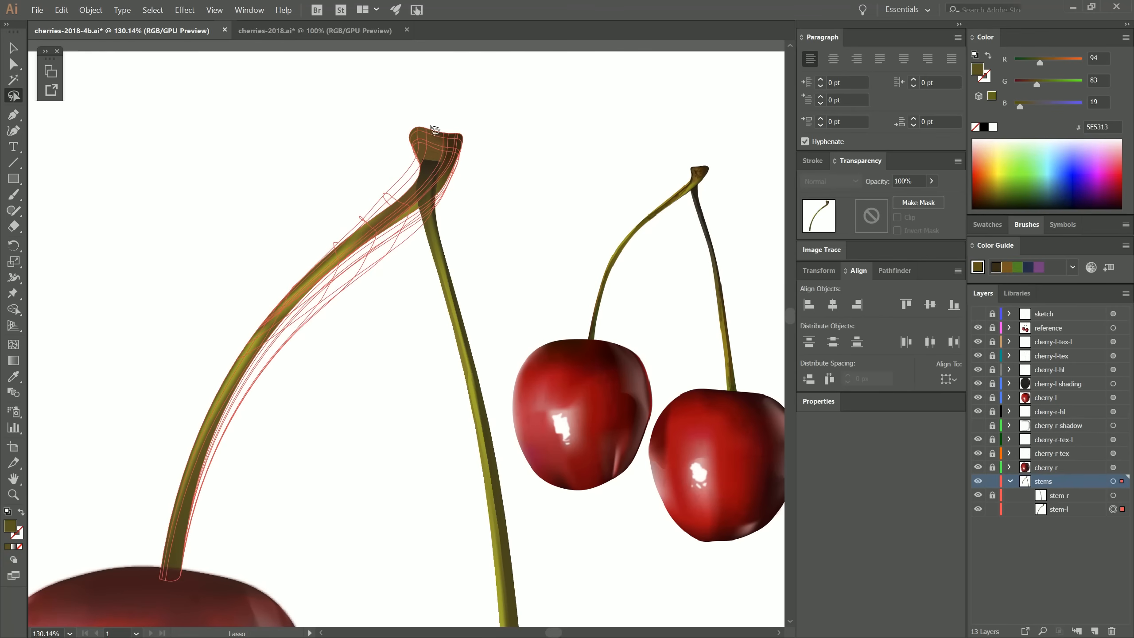
Step: Lasso the mesh points along the top edge of stem-l's cap and recolor them dark brown 34230D, sampled from the reference cap
key("i")
mouse_move(433, 129)
left_mouse_down()
mouse_move(415, 154)
mouse_move(415, 134)
left_mouse_up()
left_click(702, 168)
key("q")
key("i")
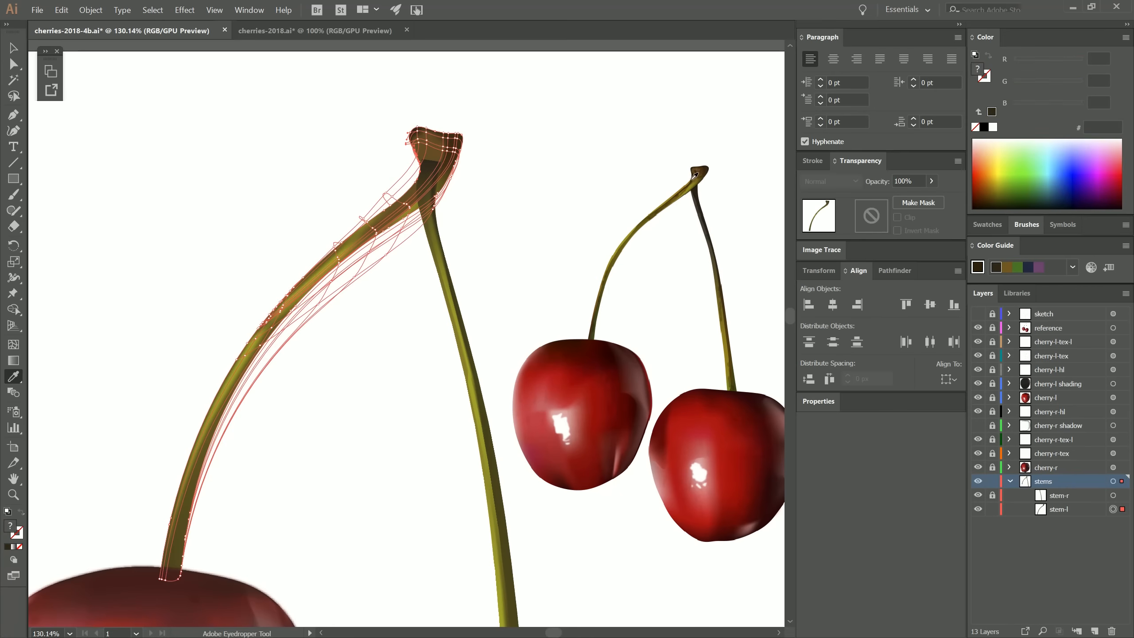
left_click(697, 174)
left_click(734, 595, "ctrl")
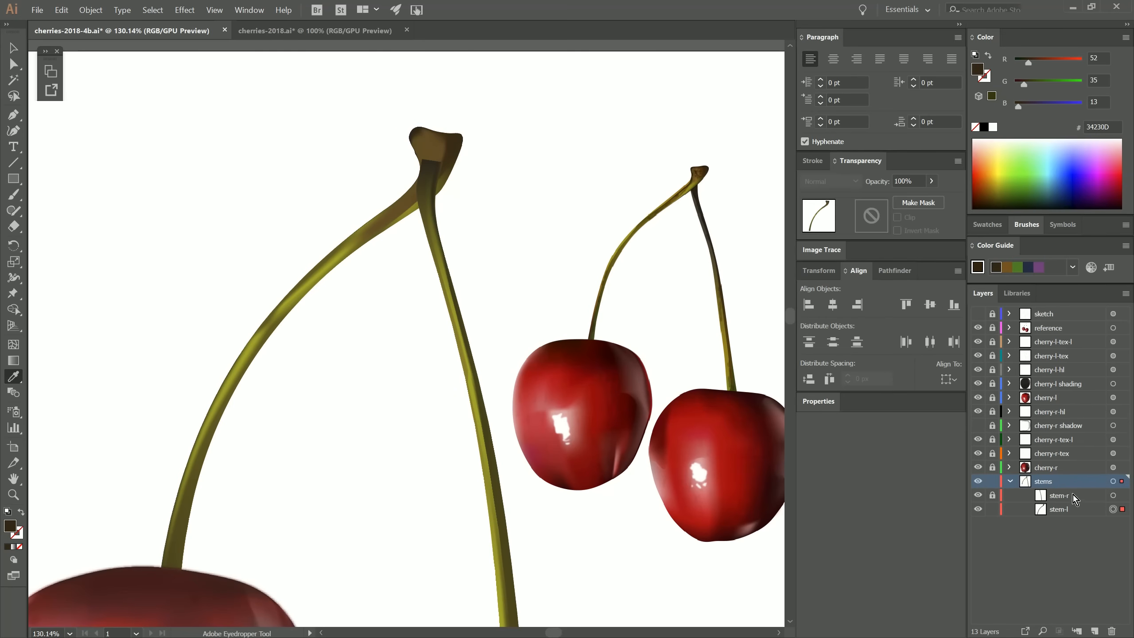
Step: Move stem-l above stem-r in the layer order and recolor its mesh points near the junction with reference stem browns, including 684C1E
left_click_drag(1072, 500, 1061, 526)
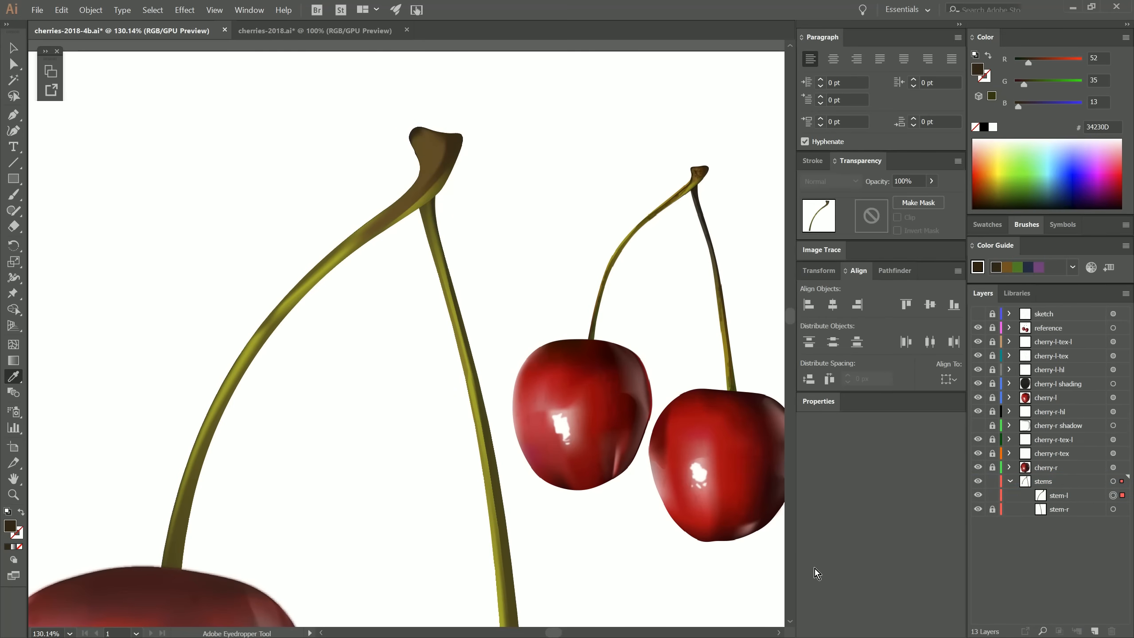
left_click(21, 95)
left_click_drag(423, 212, 431, 219)
key("i")
left_click(696, 187)
key("q")
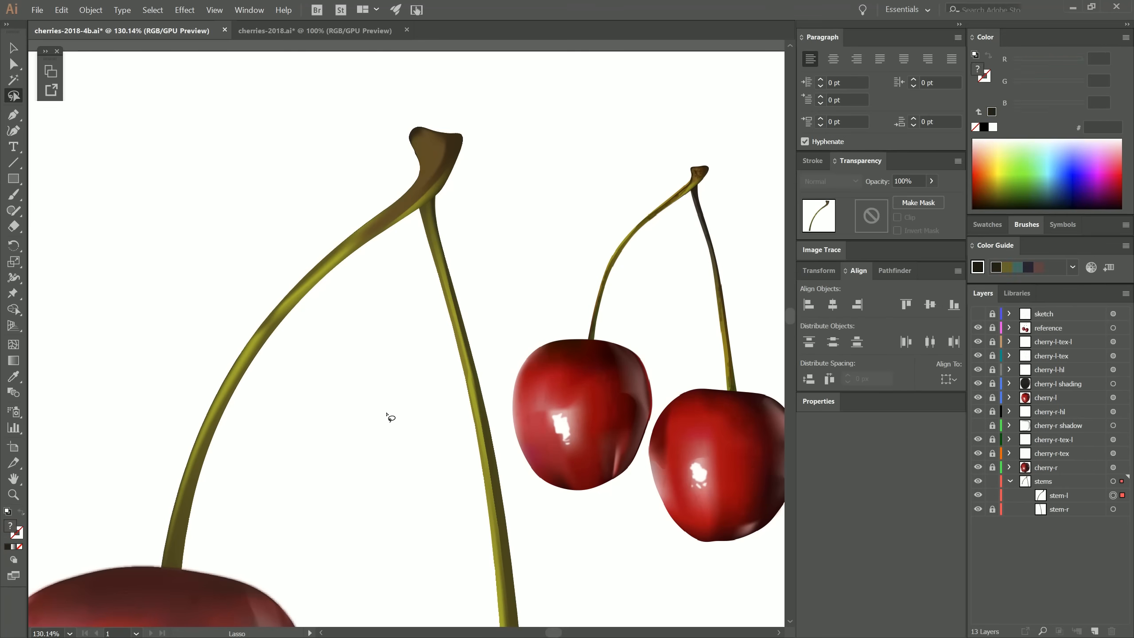
key("i")
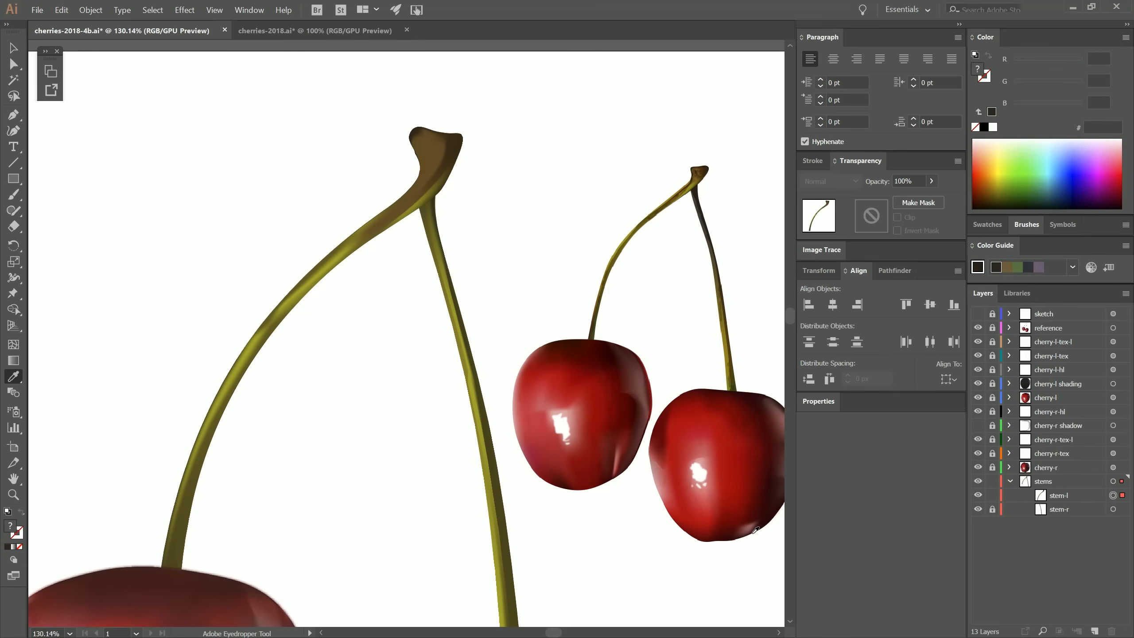
key("ctrl+h")
left_click(674, 204)
key("q")
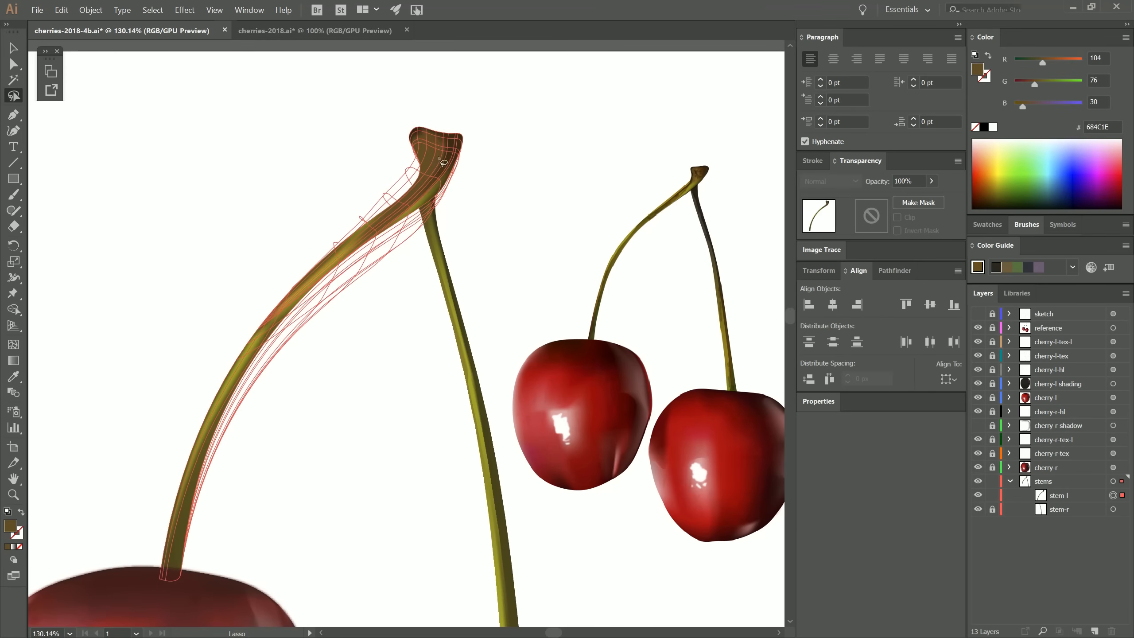
Step: Lasso the mesh points just below stem-l's cap, where the stems meet, and recolor them olive 949422, sampled from the reference
key("i")
mouse_move(420, 171)
left_mouse_down()
mouse_move(415, 179)
mouse_move(452, 191)
left_mouse_up()
left_click(687, 187)
key("q")
key("i")
left_click(692, 190)
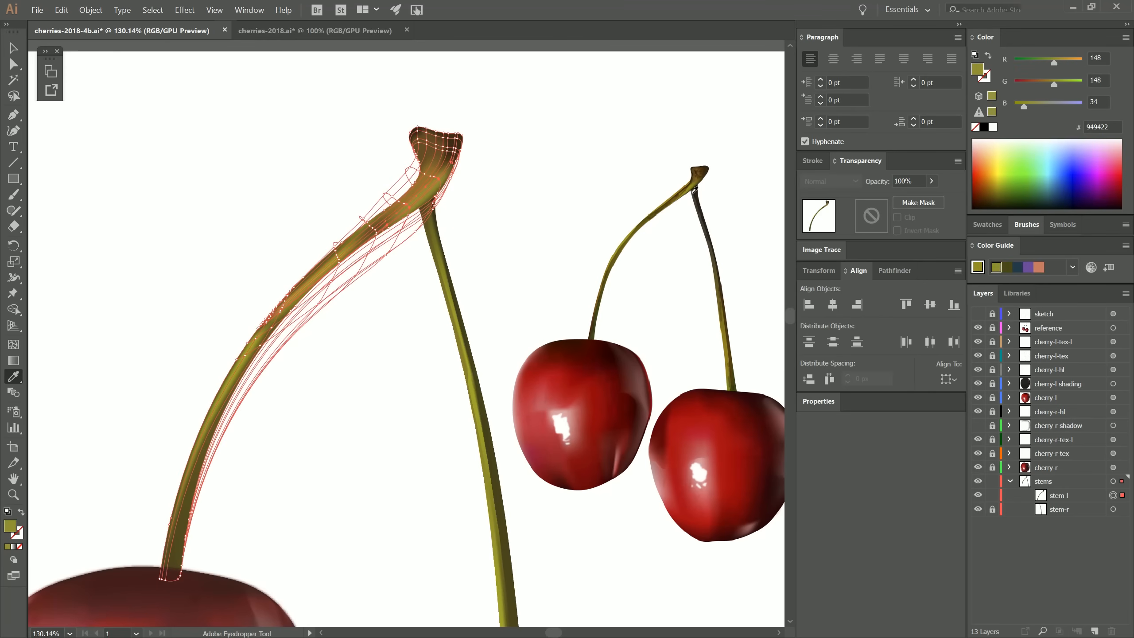
Step: Examine the whole cherry illustration without mesh edges, comparing both stems and the cap with the reference photo
key("ctrl+h")
key("z")
double_click(412, 398, "alt")
triple_click(413, 397, "alt")
triple_click(412, 379, "alt")
double_click(414, 351)
left_click_drag(413, 343, 434, 389)
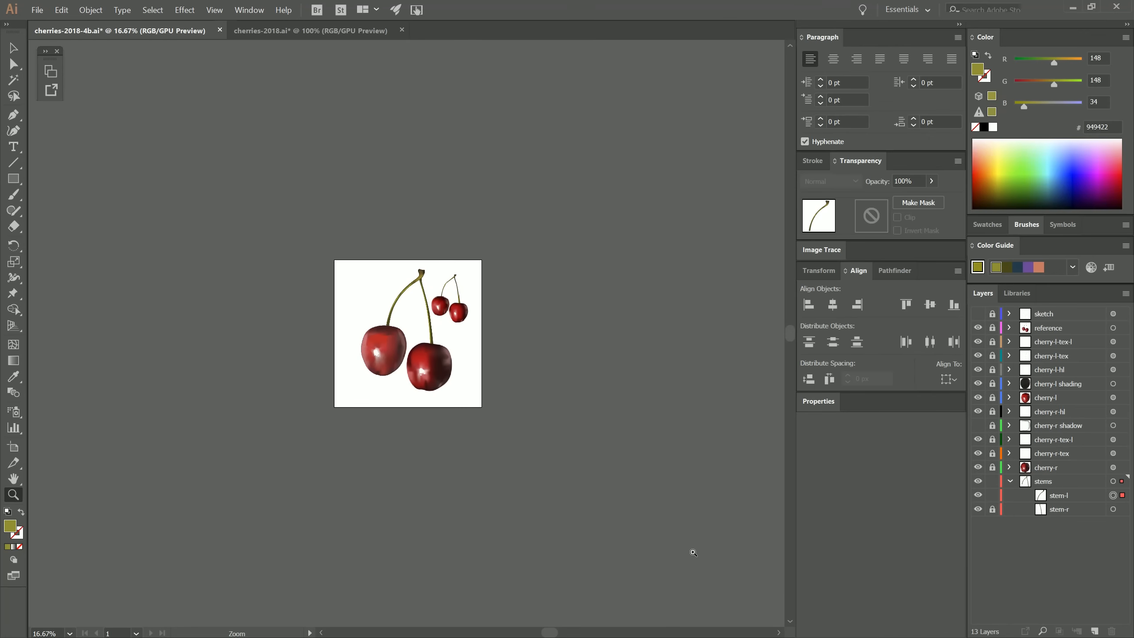
left_click(417, 314)
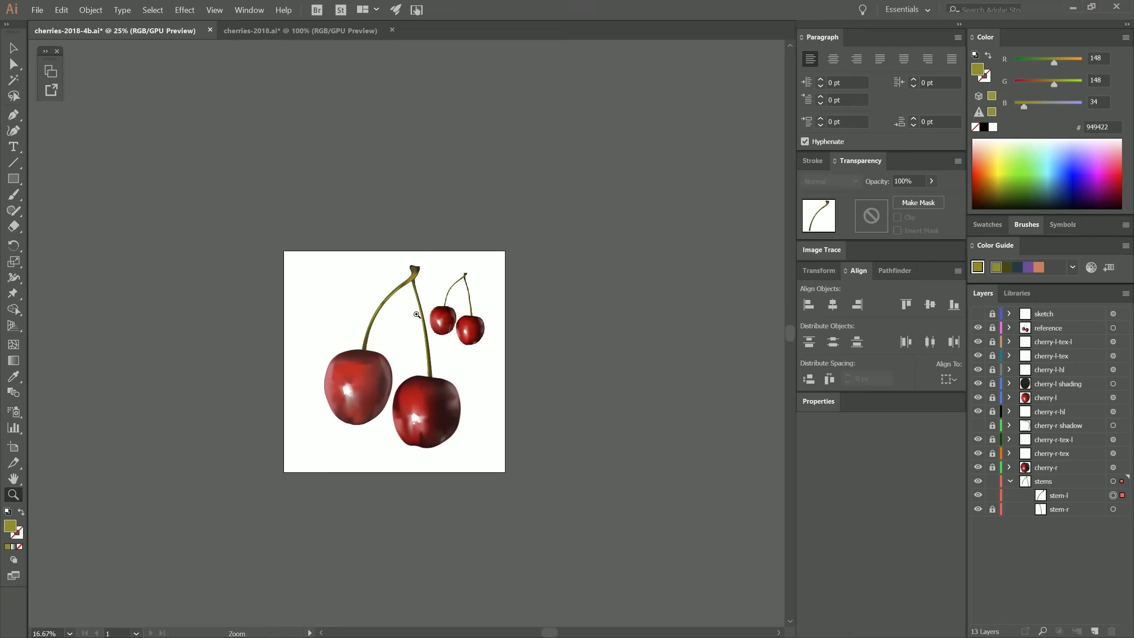
left_click(417, 314)
left_click(415, 318)
left_click(387, 364)
left_click_drag(390, 390, 466, 304)
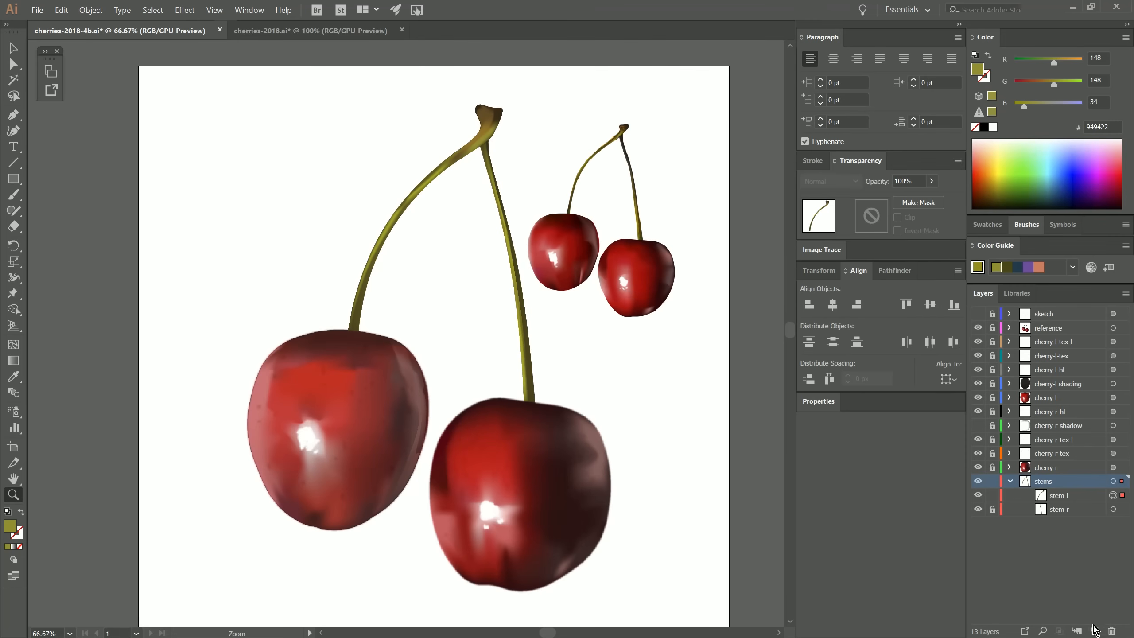
Step: Add a new layer named stem-tex-dark directly above the stems layer
left_click(1095, 631)
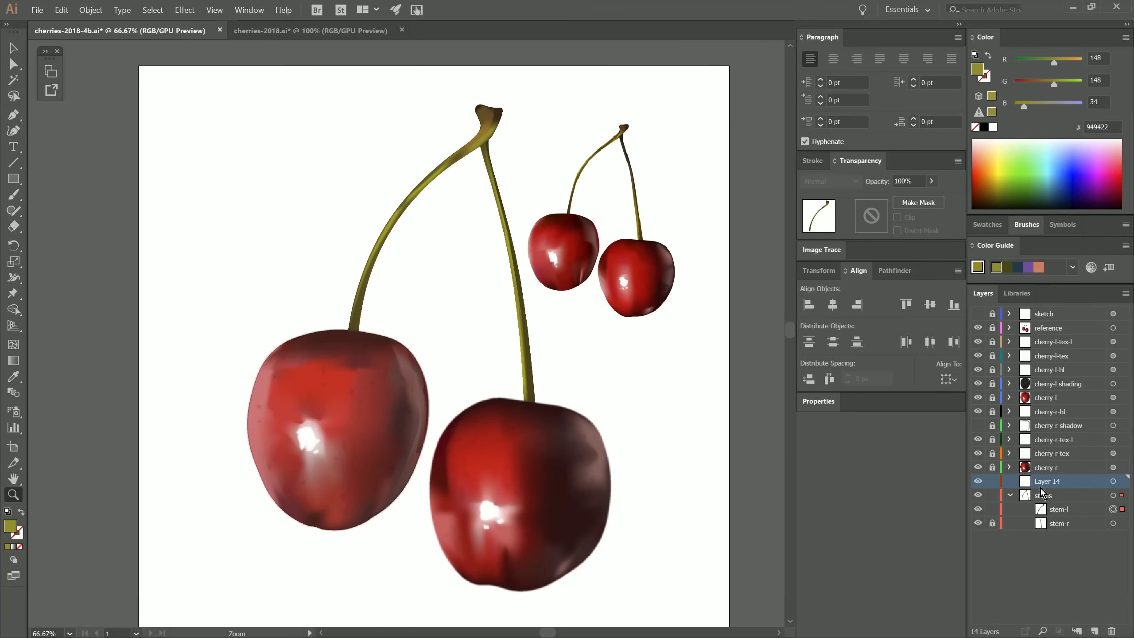
double_click(1050, 481)
type("stem-tex-dark")
key("Return")
Step: Choose the Paintbrush with the rough, broken charcoal-like brush and target the stem-tex-dark layer with Multiply blending
left_click(14, 196)
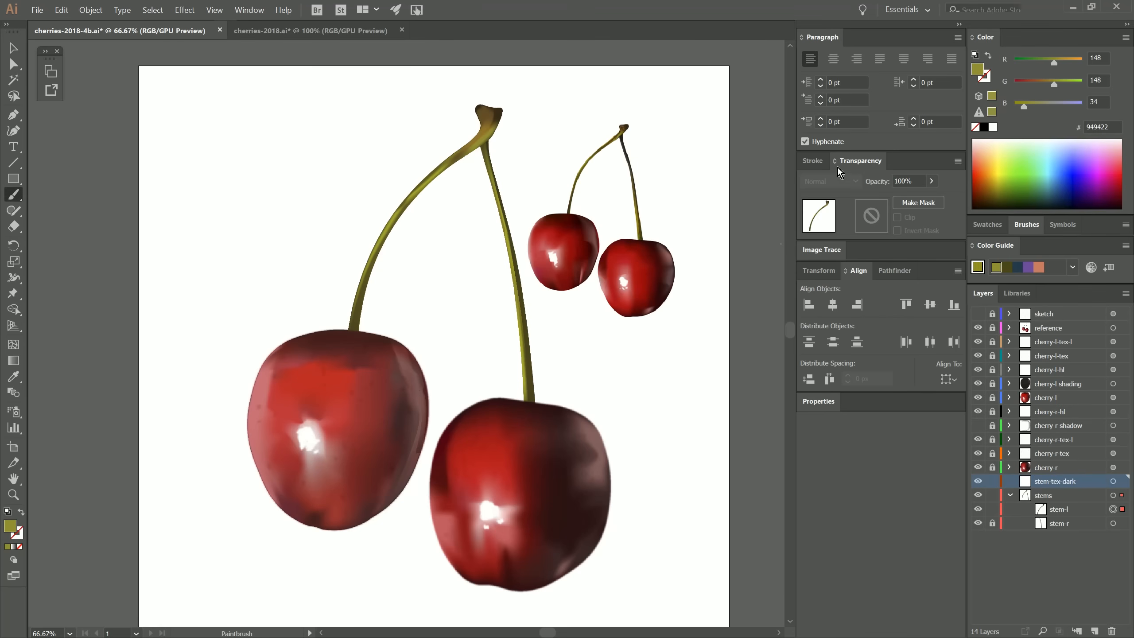
left_click(1027, 224)
left_click(1052, 365)
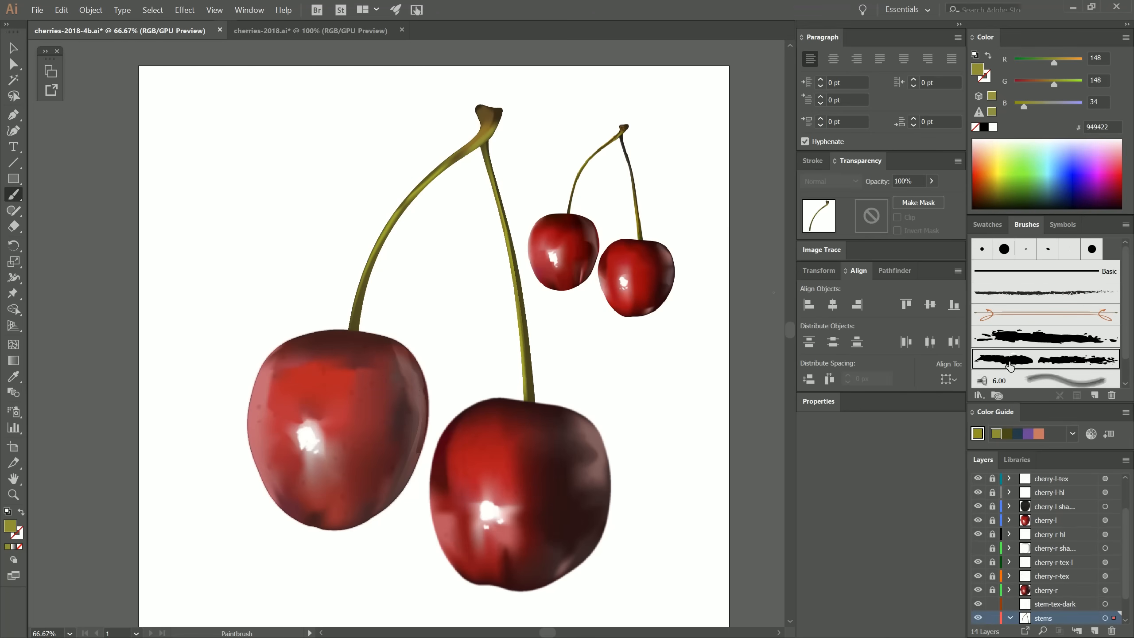
left_click(1074, 605)
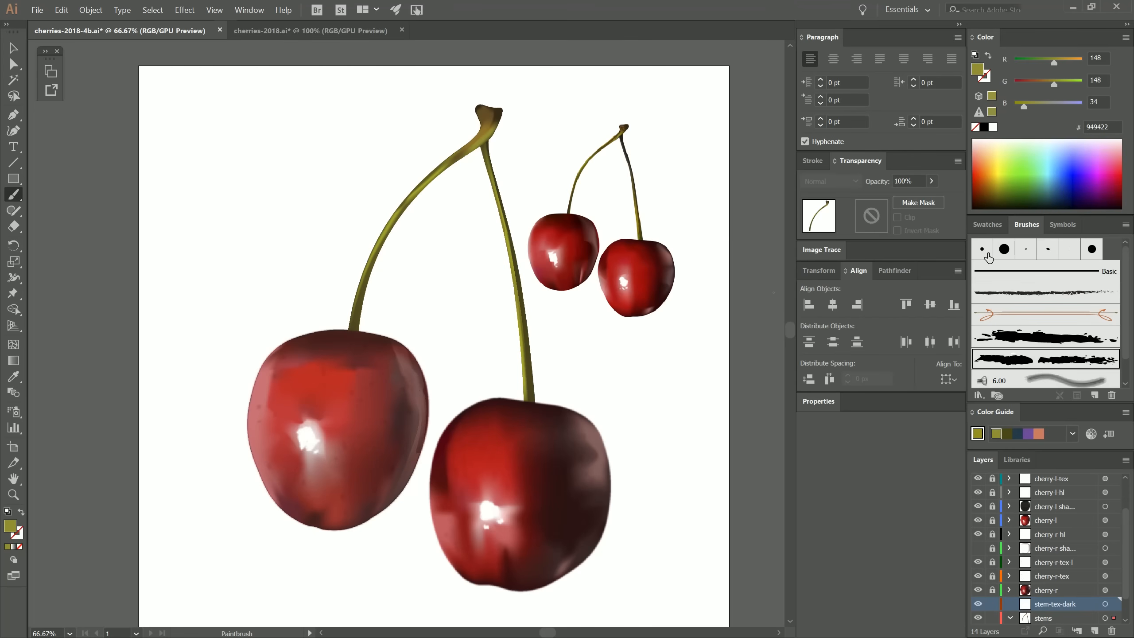
left_click(1105, 604)
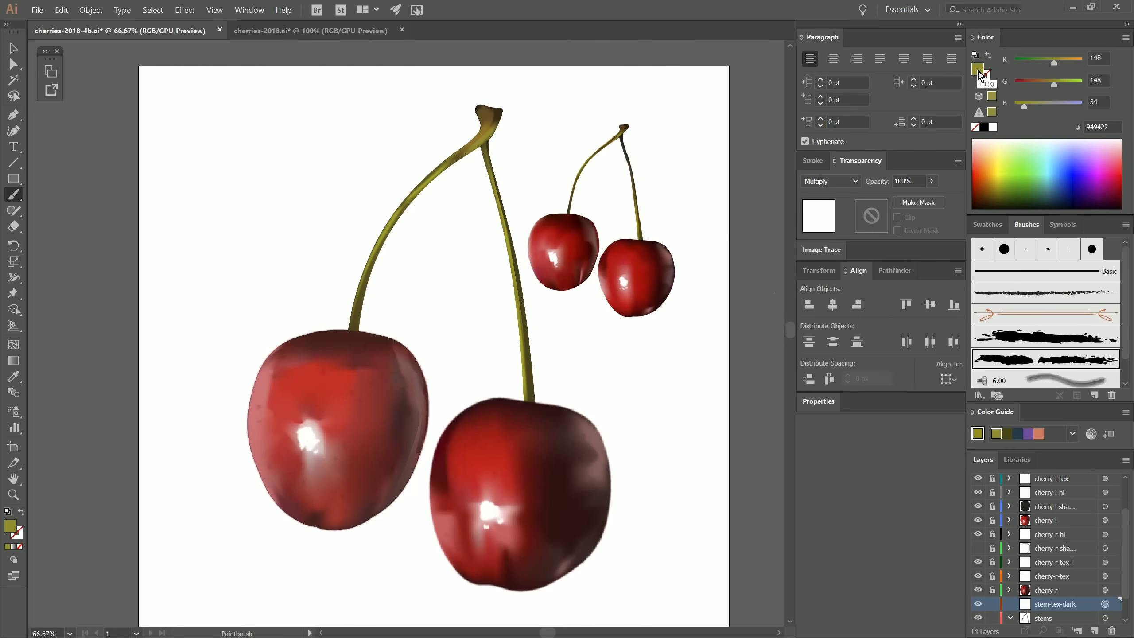
Step: Paint olive 0.5 pt rough brush strokes over the stem cap and along both stems, with no fill
key("shift+x")
left_click(812, 161)
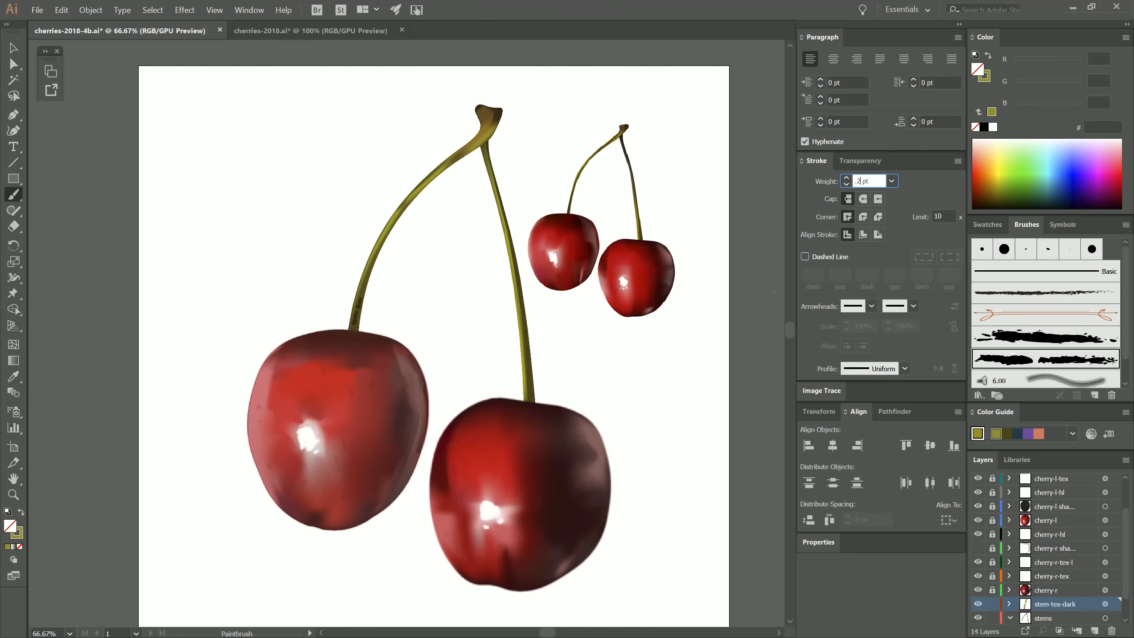
left_click(847, 177)
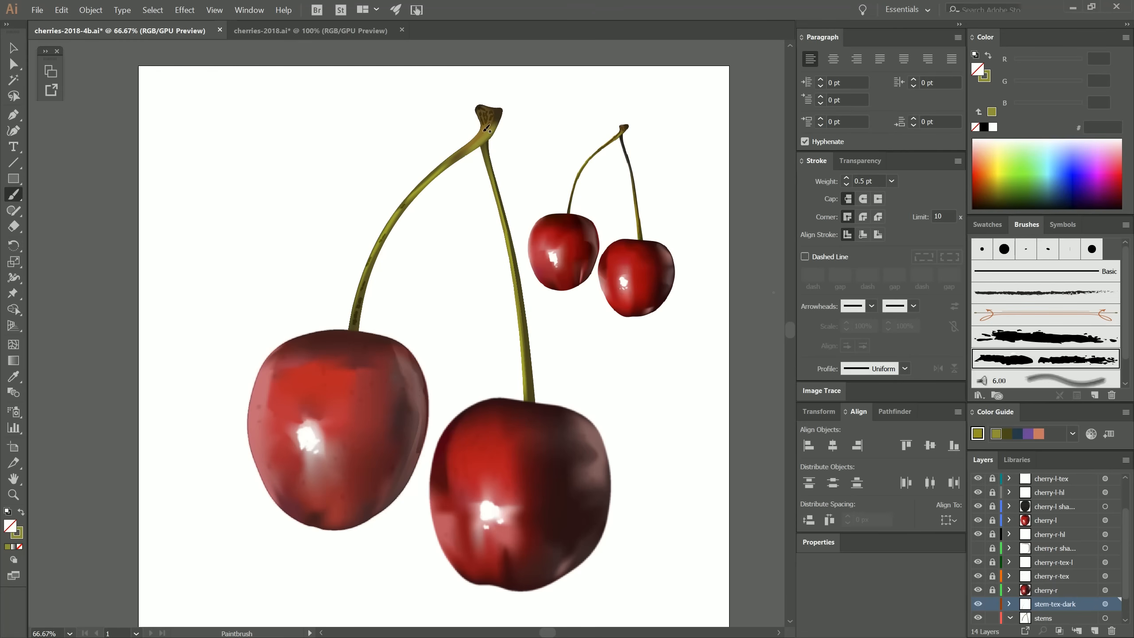
left_click_drag(483, 130, 490, 126)
left_click_drag(484, 137, 478, 140)
left_click_drag(521, 289, 530, 396)
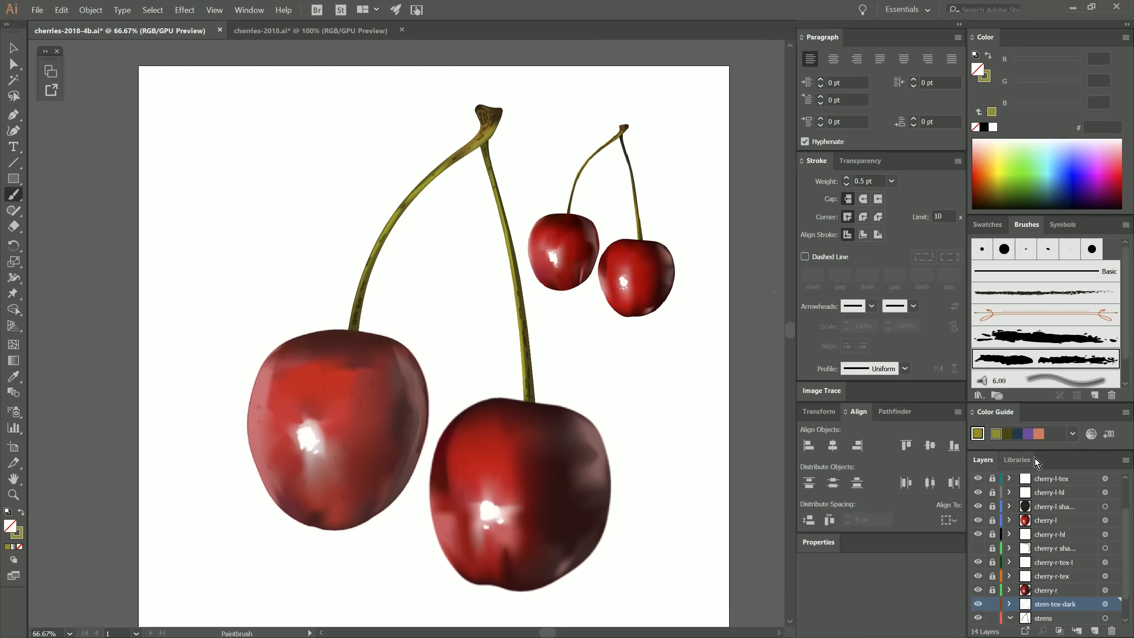
Step: Lower the opacity of the stem-tex-dark layer to 36%
left_click(1105, 604)
left_click(860, 161)
left_click(932, 180)
left_click_drag(928, 197, 897, 199)
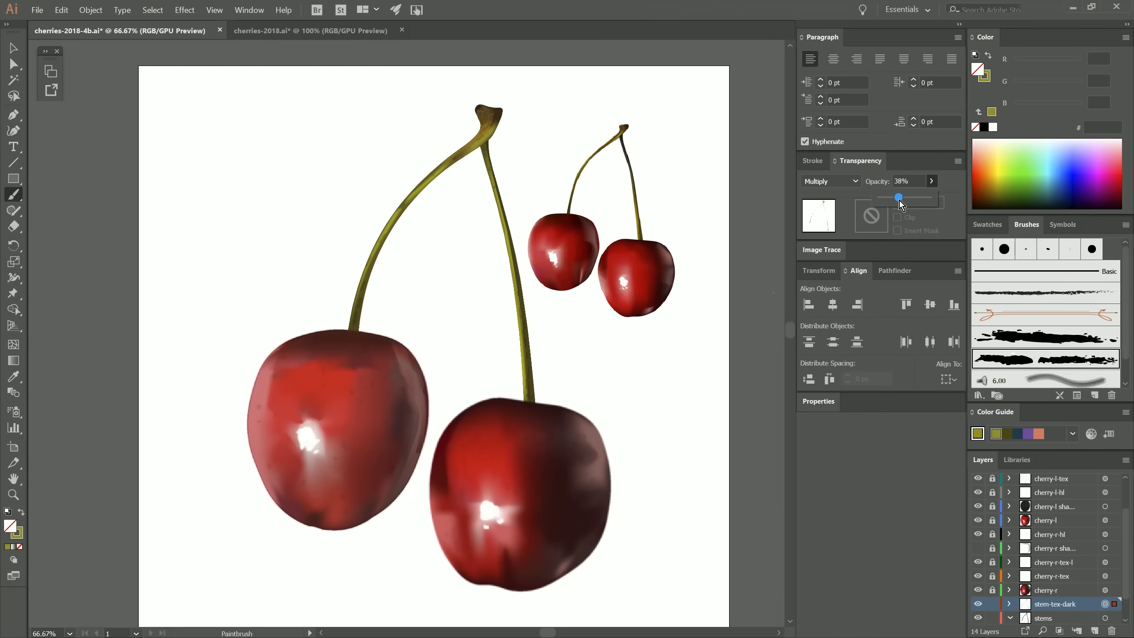
Step: Add a layer named stems-tex-light above stem-tex-dark and set its blending mode to Screen
left_click(1094, 631)
double_click(1051, 604)
type("stems-tex-light")
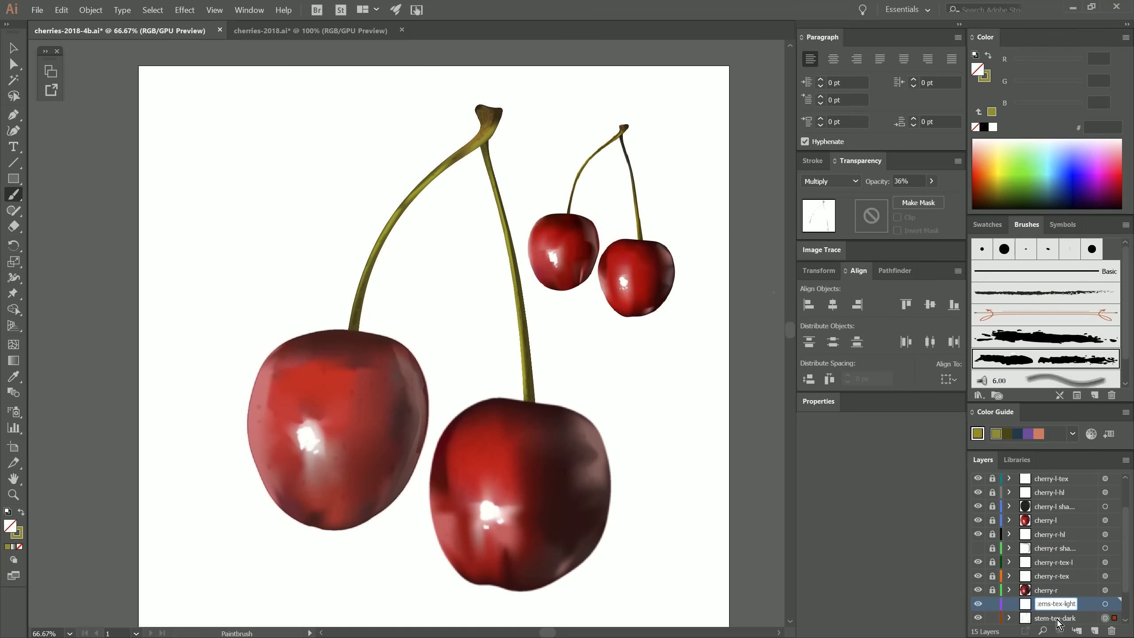
key("Return")
left_click(1105, 604)
left_click(842, 183)
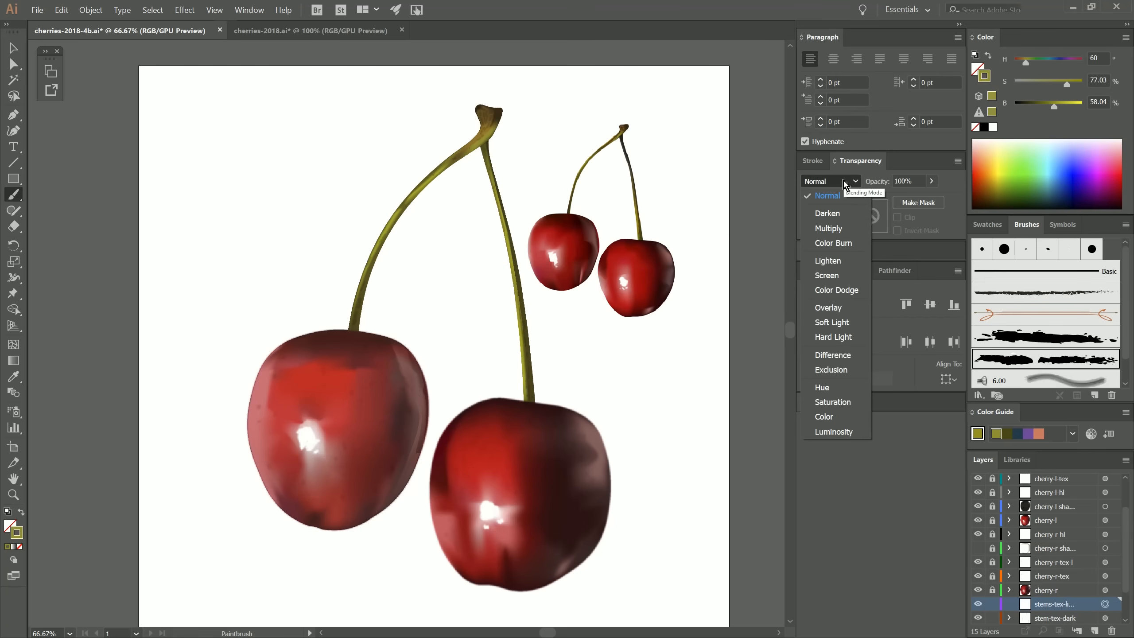
left_click(835, 275)
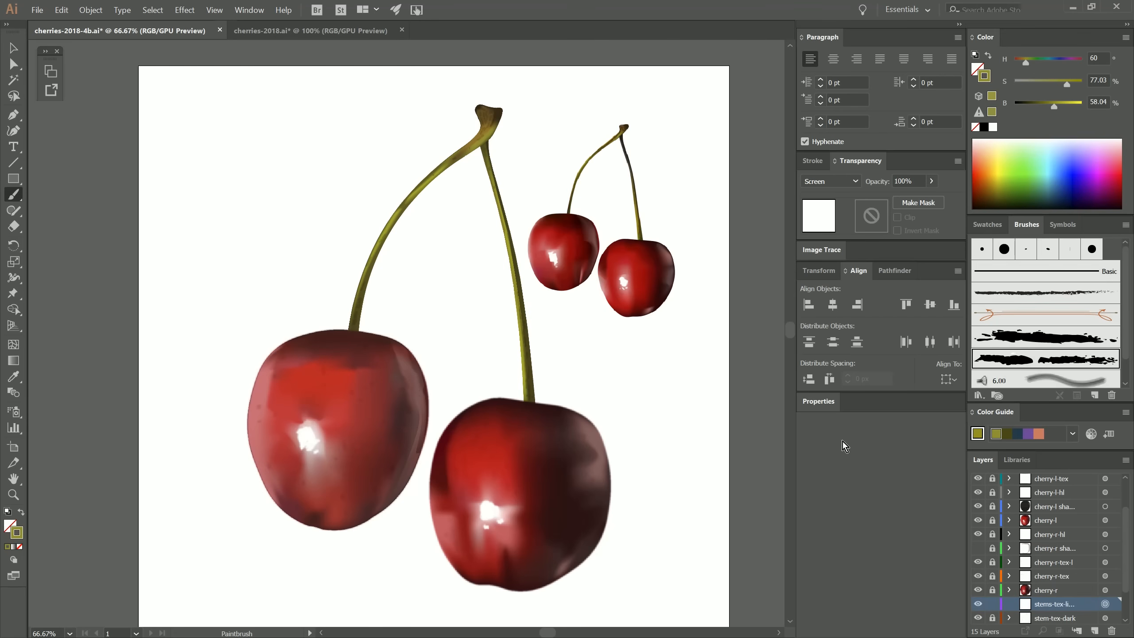
Step: Paint orange-brown texture strokes with 75% saturation over the cap on stems-tex-light, then lower the layer's opacity to 30%
left_click(1023, 62)
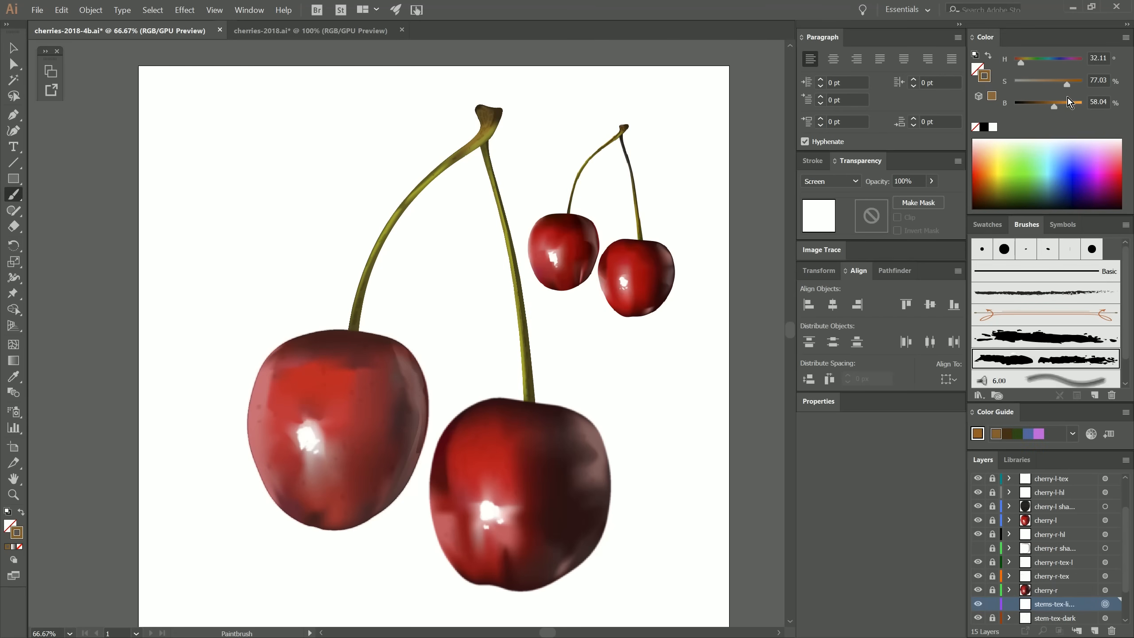
left_click_drag(1068, 85, 1065, 85)
mouse_move(483, 113)
left_mouse_down()
mouse_move(495, 117)
mouse_move(474, 144)
left_mouse_up()
left_click(932, 181)
left_click_drag(933, 198, 896, 203)
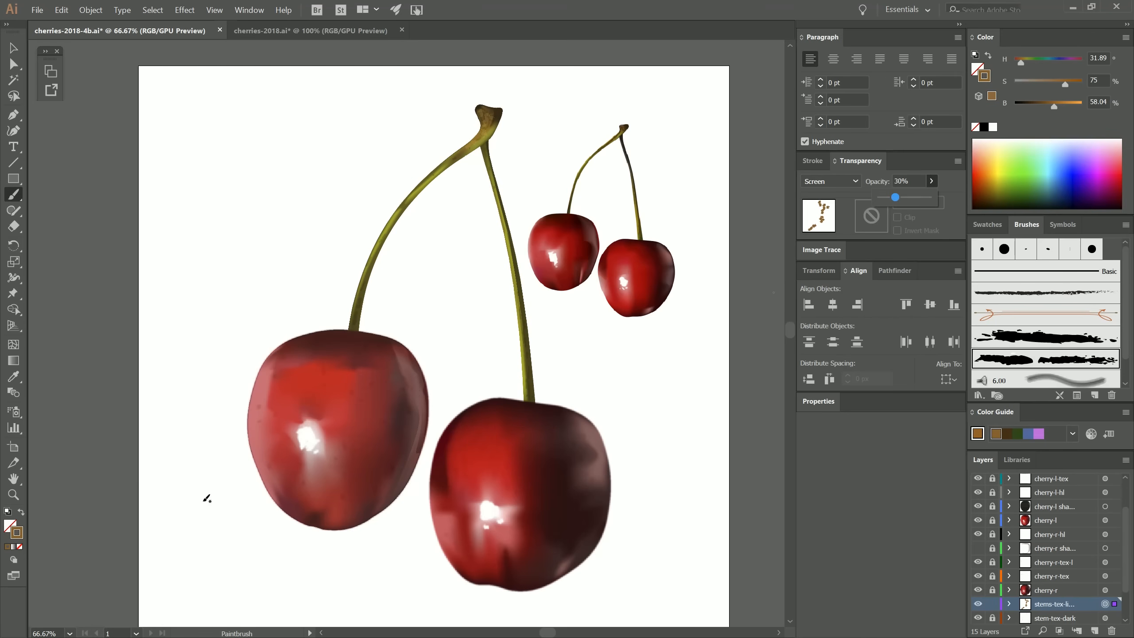
Step: Lock the stems-tex-light and stem-tex-dark layers
left_click(12, 495)
left_click(508, 458, "alt")
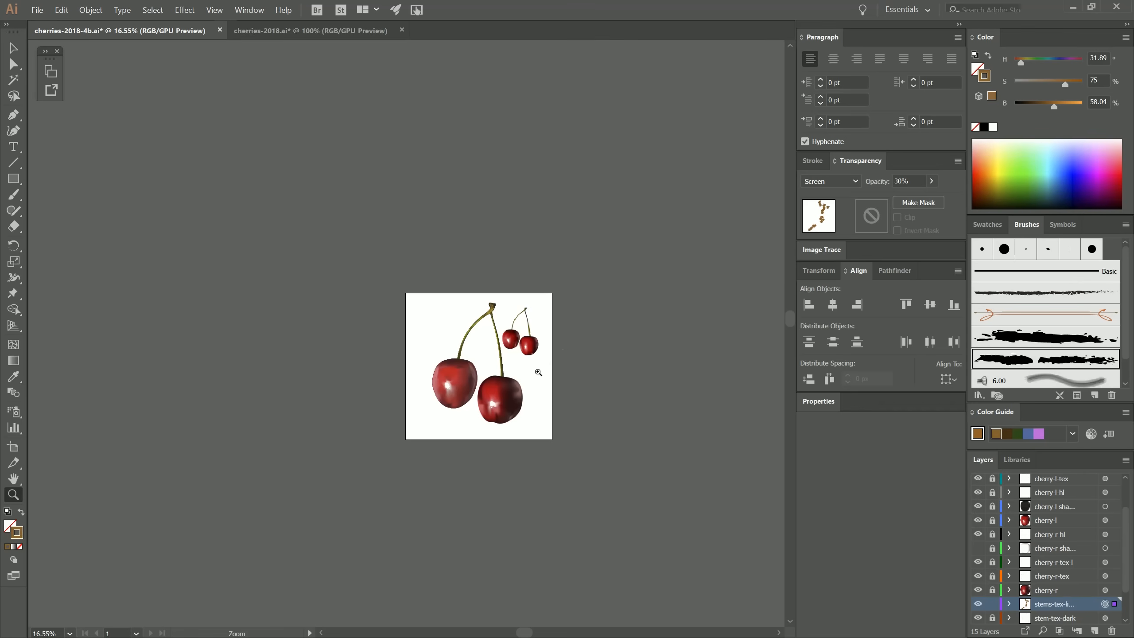
left_click_drag(478, 394, 527, 395)
left_click(993, 603)
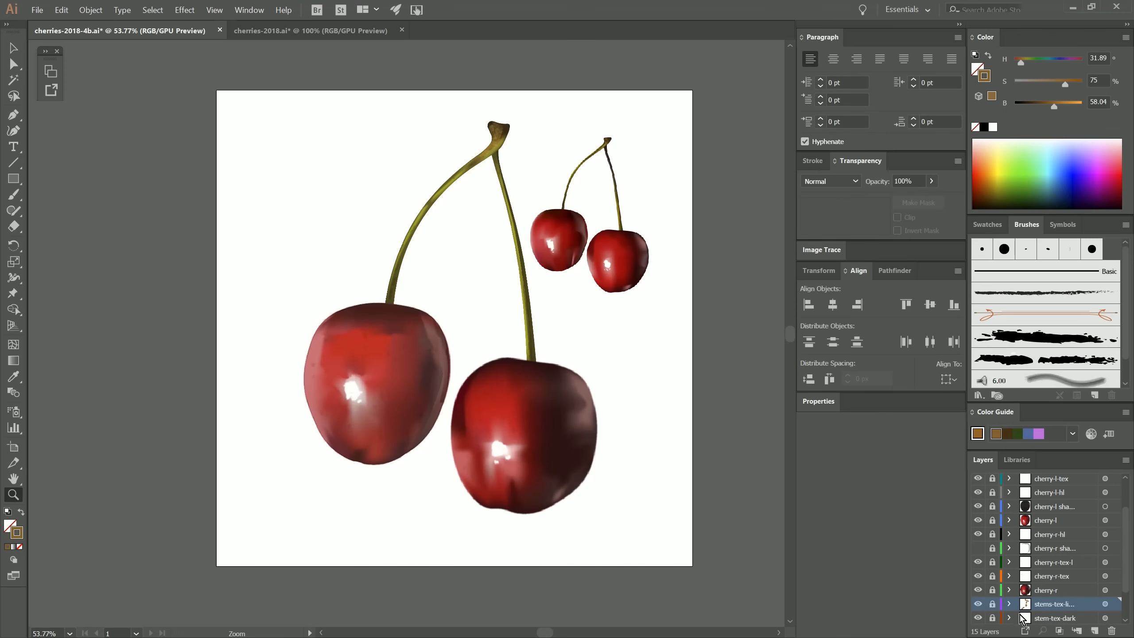
scroll(1115, 586, "down", 1)
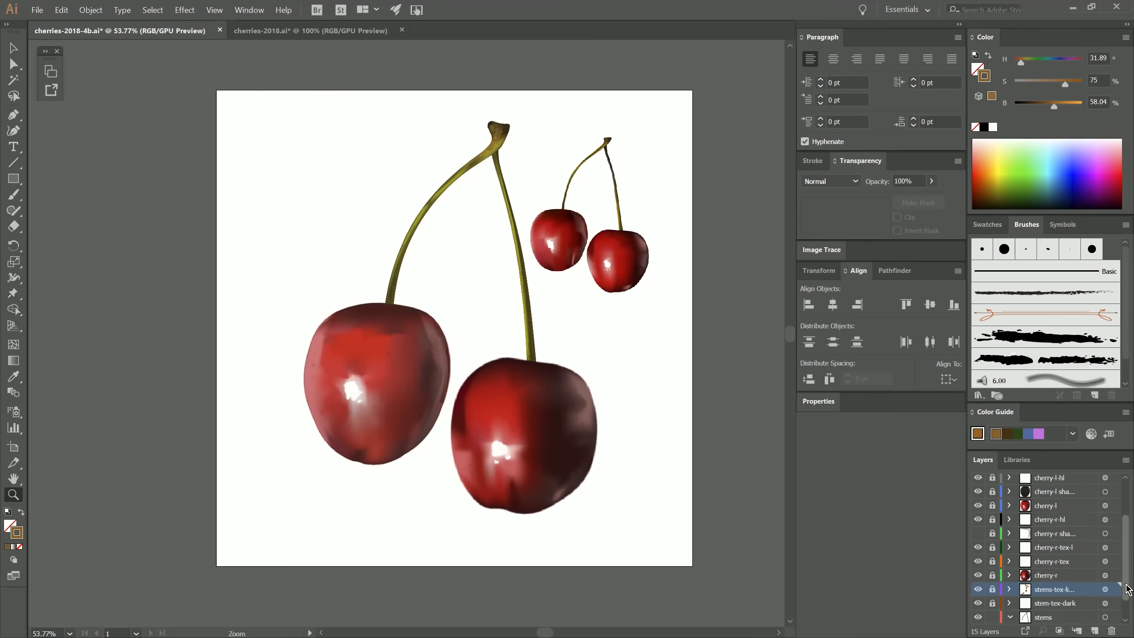
left_click_drag(1127, 573, 1128, 542)
Step: Unlock the cherry-l layer, select its gradient mesh and work on mesh points near the cherry's lower right edge
left_click(979, 560)
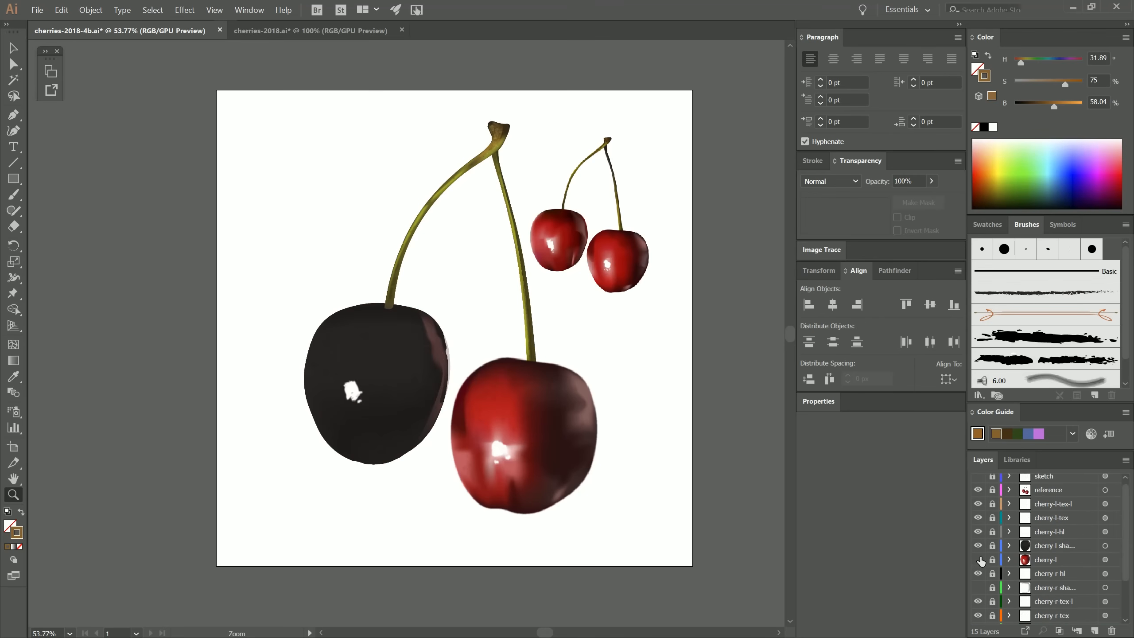
left_click(978, 561)
left_click(1036, 560)
left_click(993, 561)
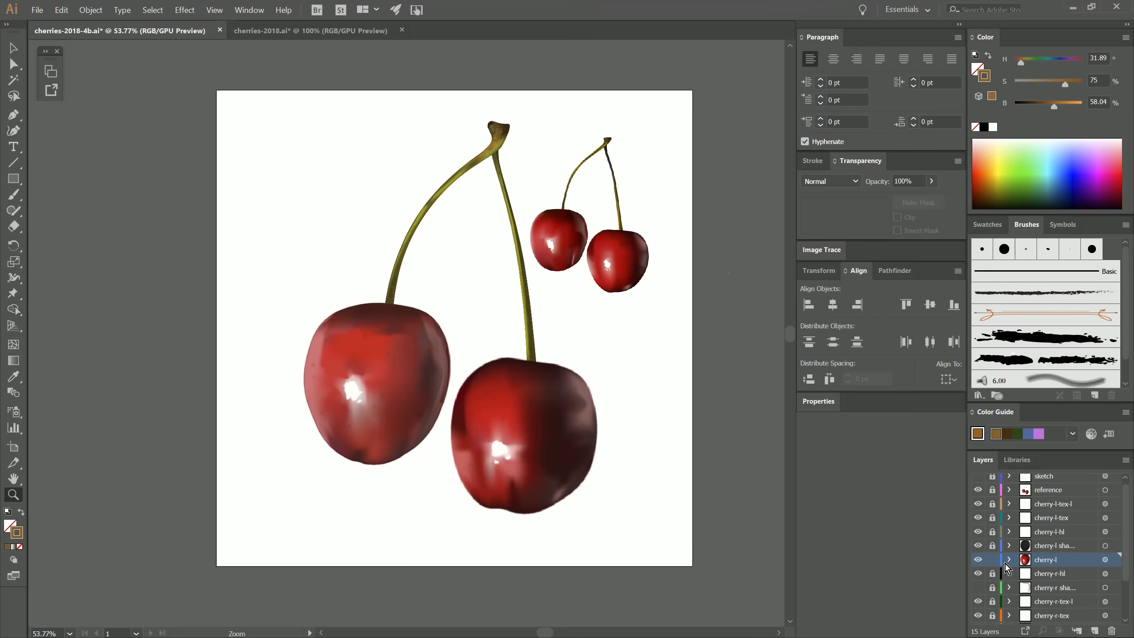
key("ctrl+a")
key("u")
left_click(408, 445)
left_click(411, 431)
Step: Reshape the mesh points and handles along the lower right edge of cherry-l to smooth the shading transition
left_click(14, 495)
left_click_drag(323, 351, 492, 512)
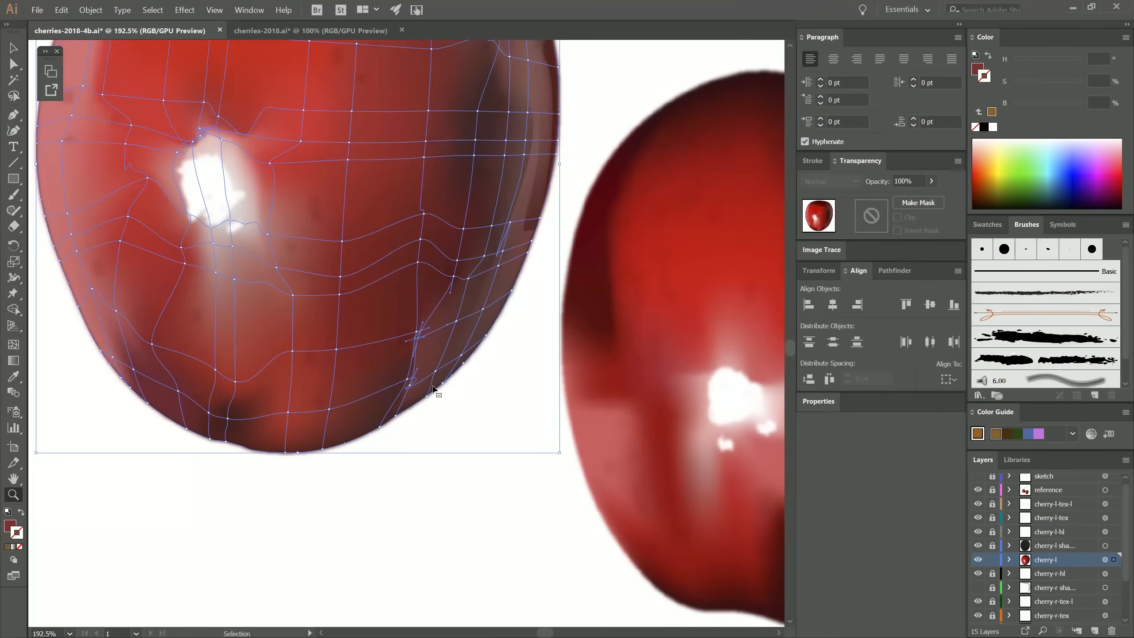
left_click(14, 344)
left_click_drag(411, 380, 403, 378)
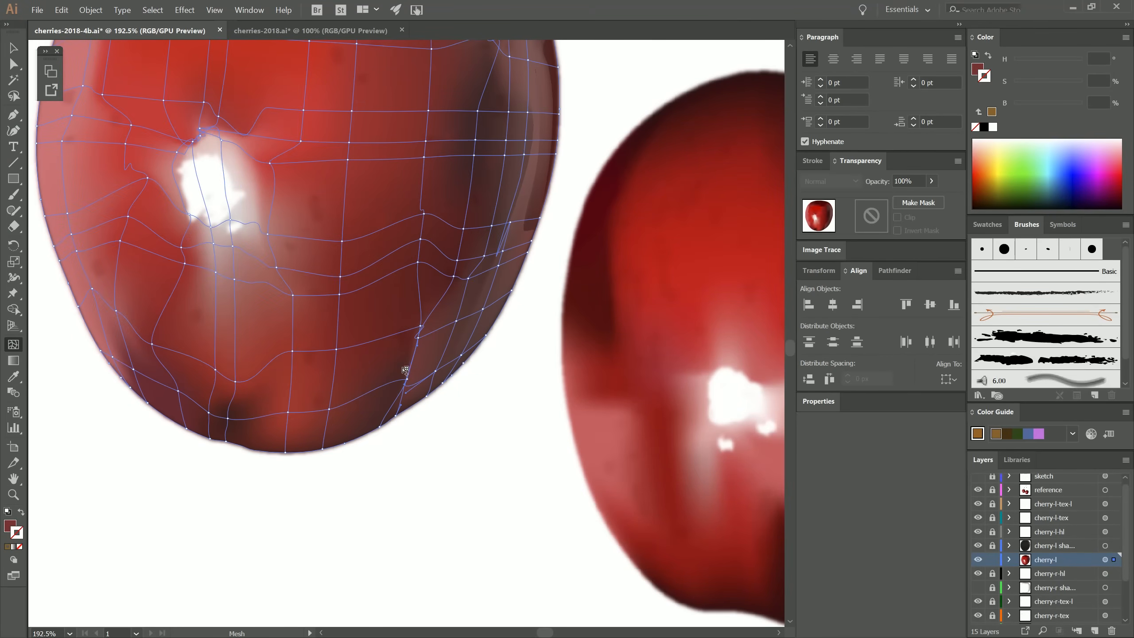
key("ctrl+h")
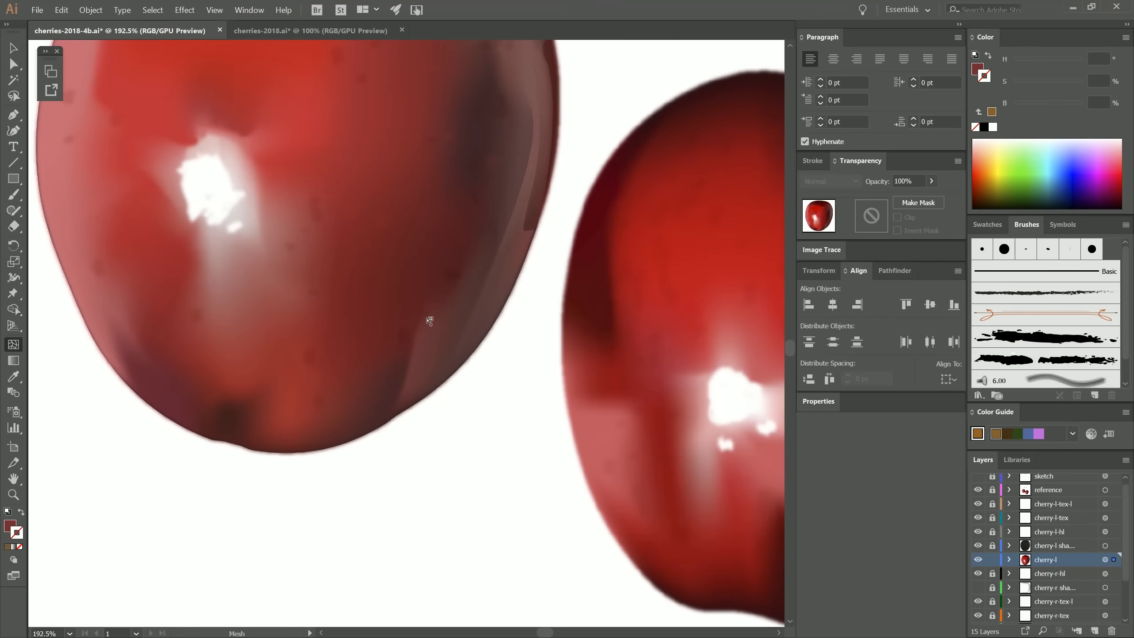
key("ctrl+h")
left_click_drag(436, 371, 421, 379)
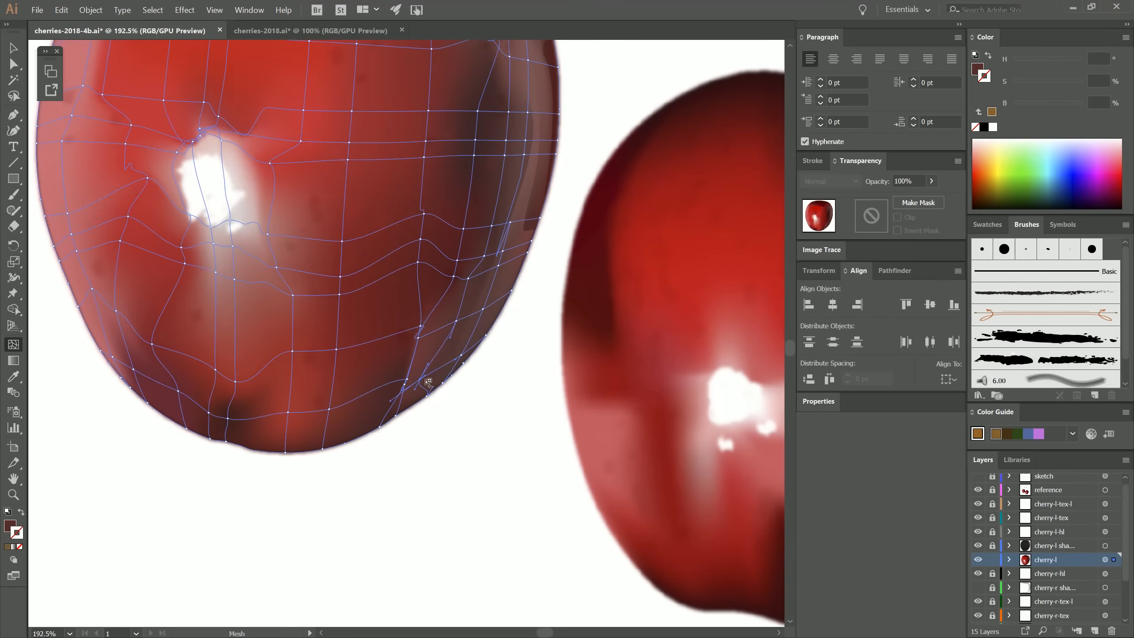
left_click_drag(456, 321, 451, 327)
Step: Examine the reshaped shading on the left cherry at a wider view, with and without the mesh edges
key("ctrl+h")
key("z")
key("ctrl+minus")
key("ctrl+minus")
key("ctrl+minus")
key("ctrl+minus")
key("ctrl+equal")
key("ctrl+equal")
key("ctrl+h")
key("a")
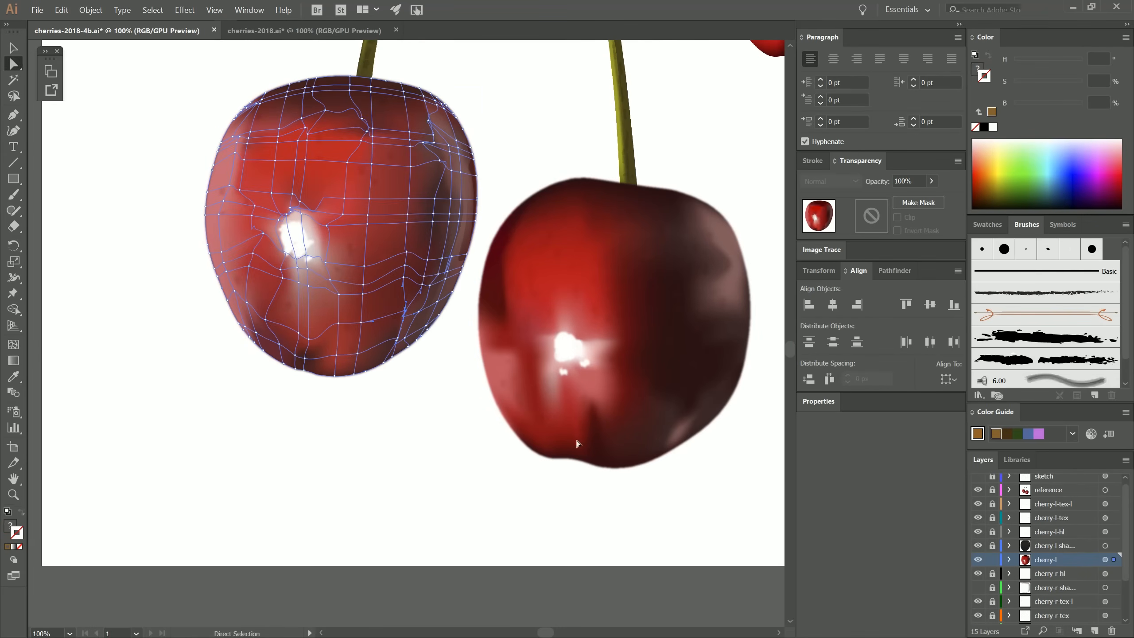
Step: Refine the gradient mesh points along the bottom edge of cherry-l, shading them dark red
key("u")
key("ctrl+h")
left_click_drag(636, 461, 563, 564)
key("ctrl+h")
left_click(331, 419)
key("ctrl+h")
key("ctrl+h")
left_click(235, 464)
left_click(235, 444)
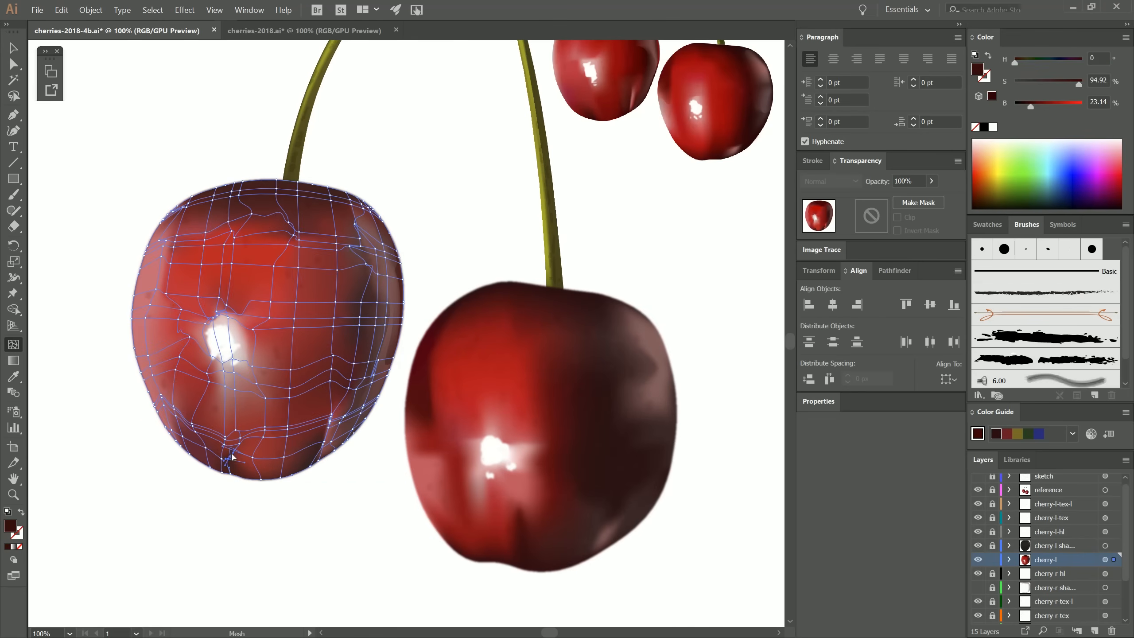
Step: Refine the mesh points on the upper right side of cherry-l and lock the cherry-l layer
left_click(337, 270)
left_click(386, 258)
key("ctrl+h")
key("z")
left_click_drag(474, 468, 732, 501)
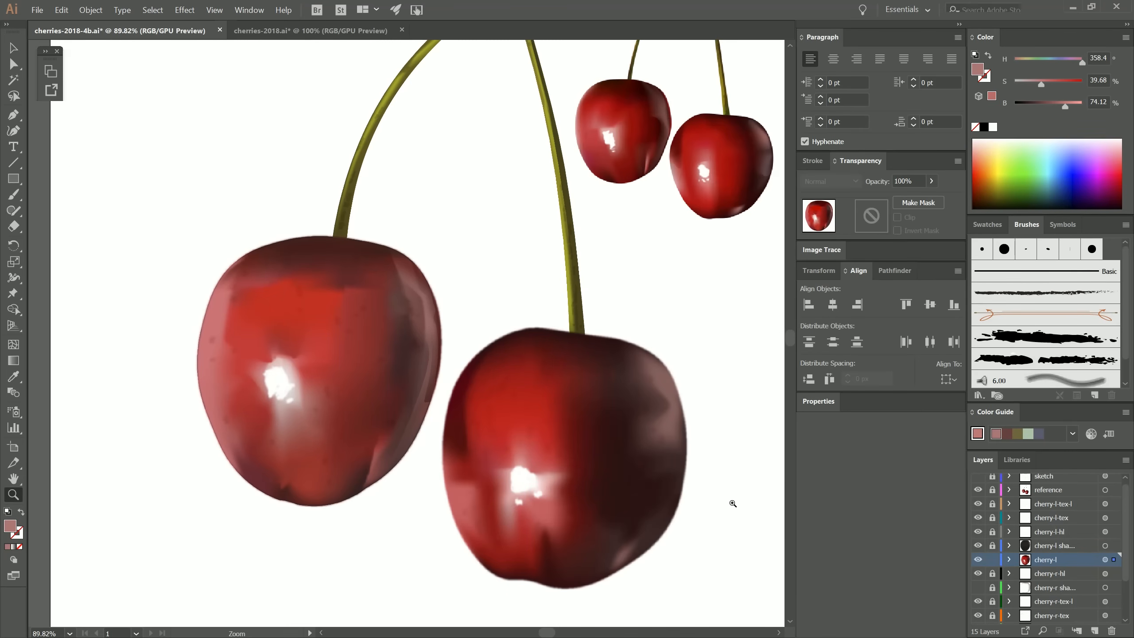
left_click(993, 560)
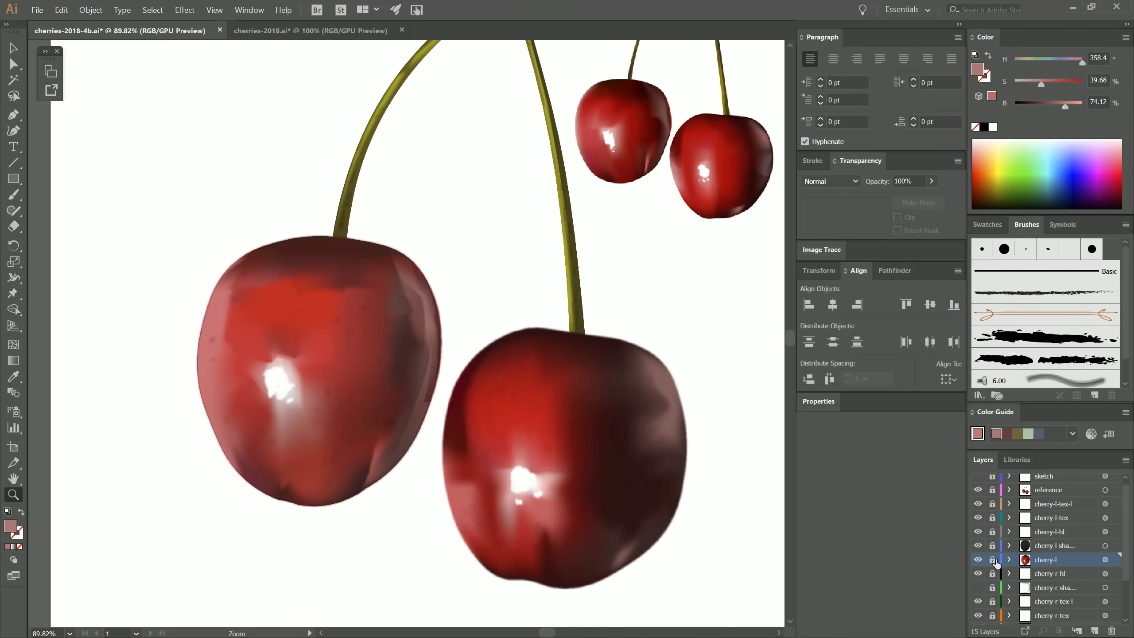
Step: Unlock the cherry-l-hl layer and compare the left cherry with its highlight hidden and shown
left_click(993, 532)
left_click(978, 533)
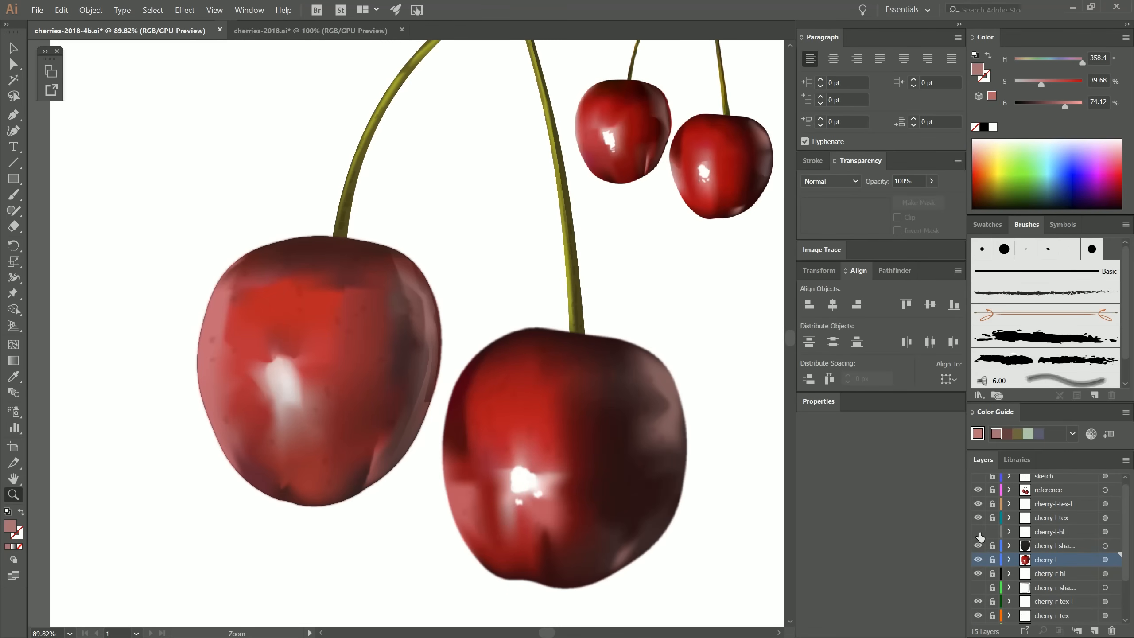
left_click(978, 533)
left_click(979, 533)
left_click(978, 533)
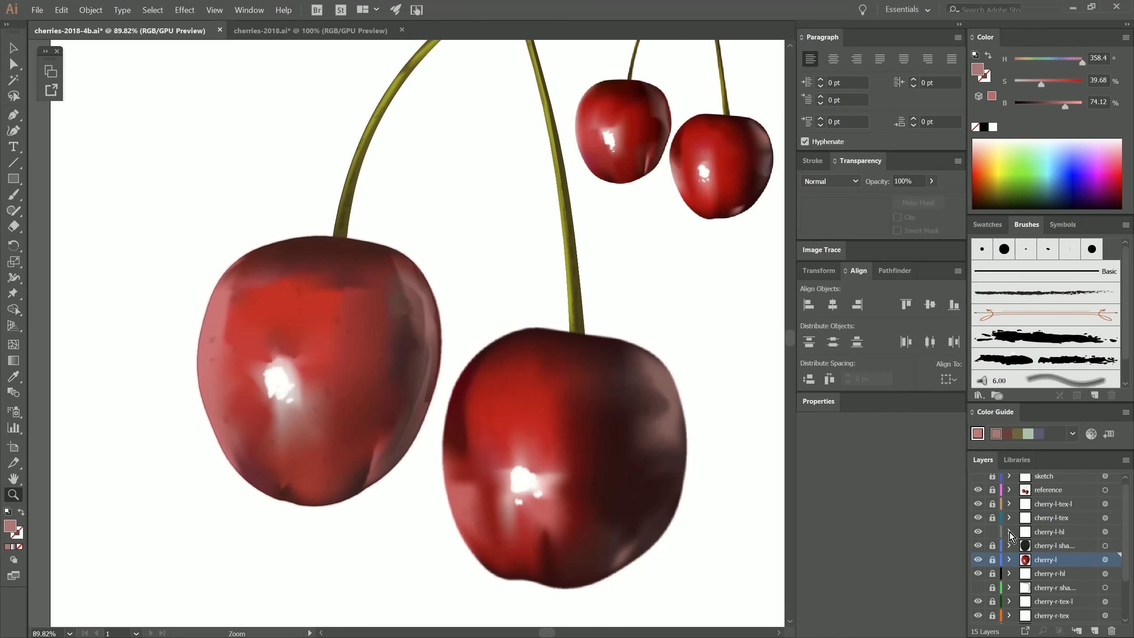
Step: Fill in the left cherry's white highlight with Paintbrush strokes on cherry-l-hl and lock that layer
left_click(1105, 532)
key("ctrl+h")
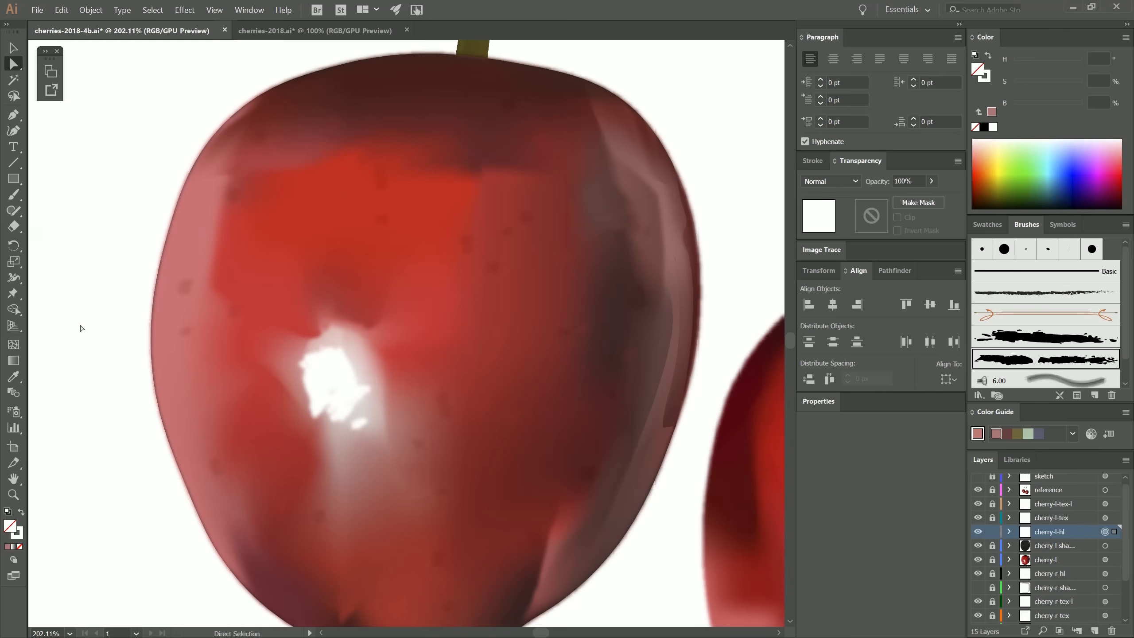
key("b")
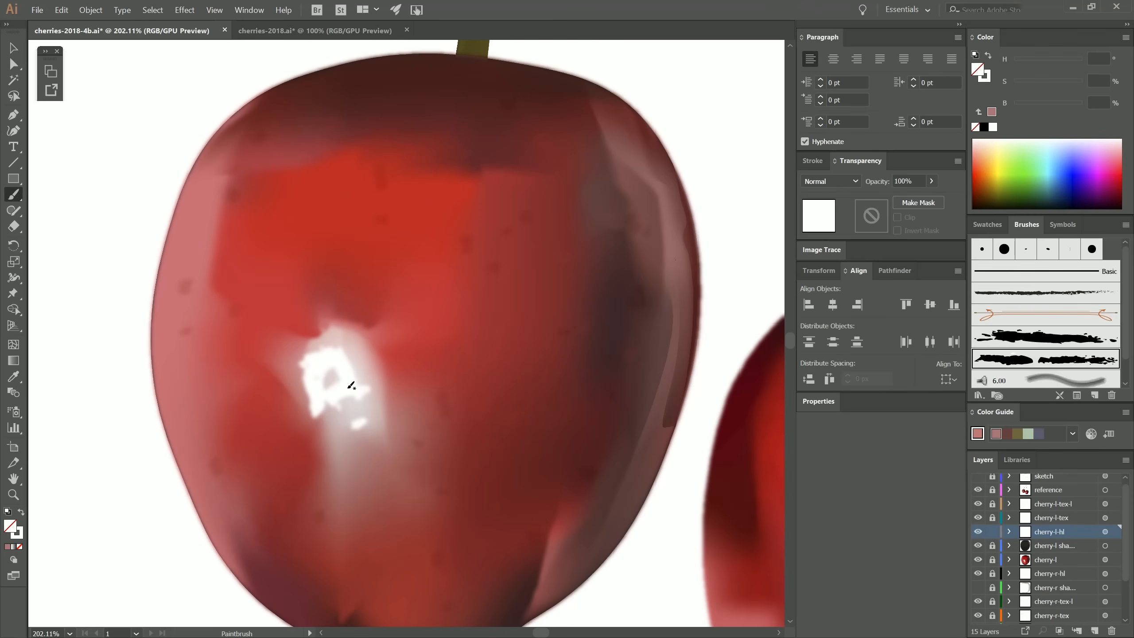
key("ctrl+shift+a")
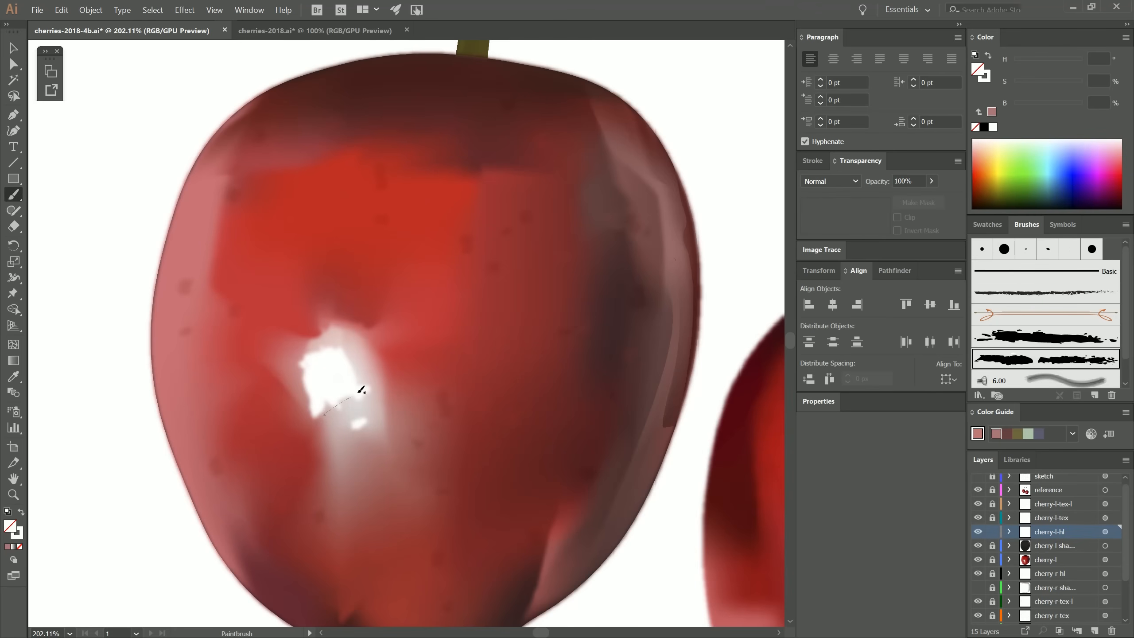
left_click_drag(361, 389, 363, 388)
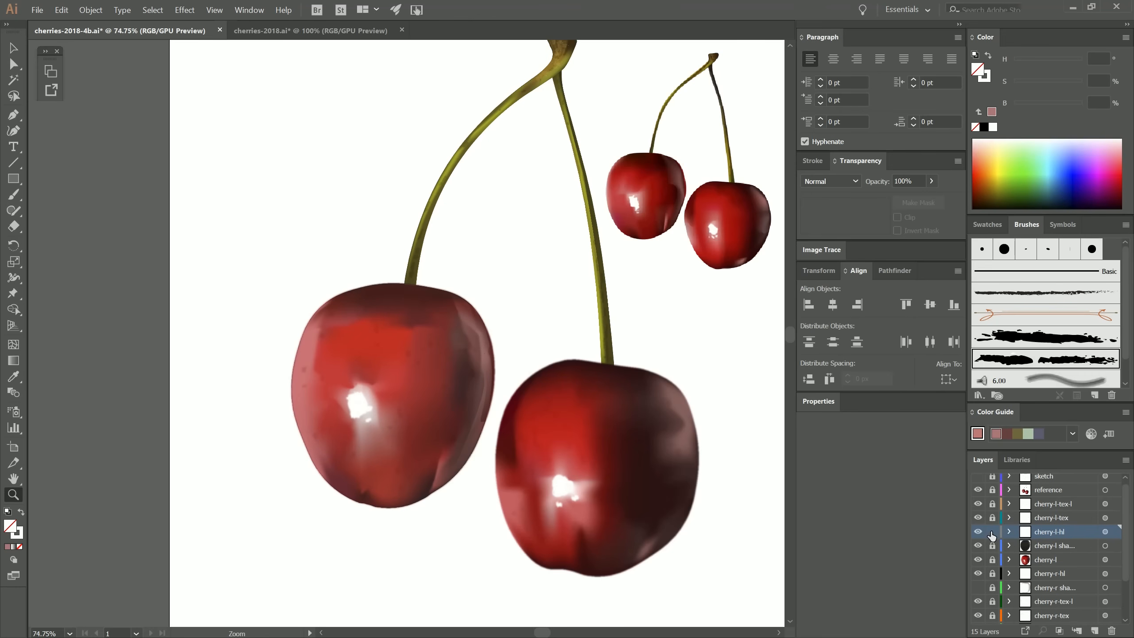
left_click(992, 532)
Step: Apply a 2.2-pixel Gaussian Blur to the hilight sublayer of the left cherry's shadow layer and lock the layer again
left_click(992, 546)
left_click(1009, 546)
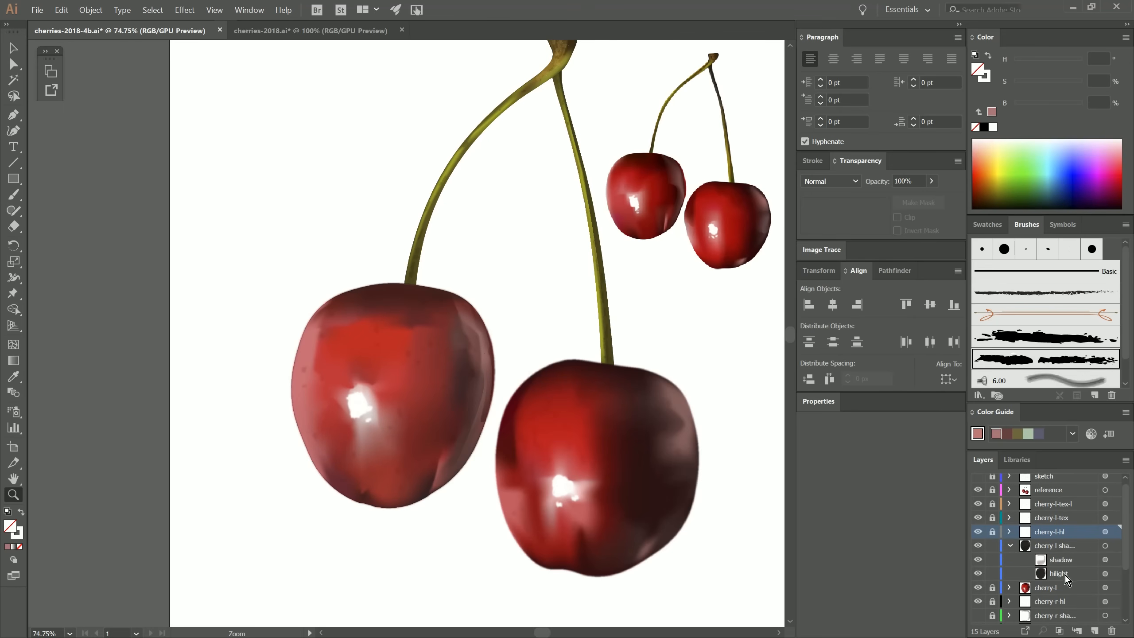
left_click(1105, 574)
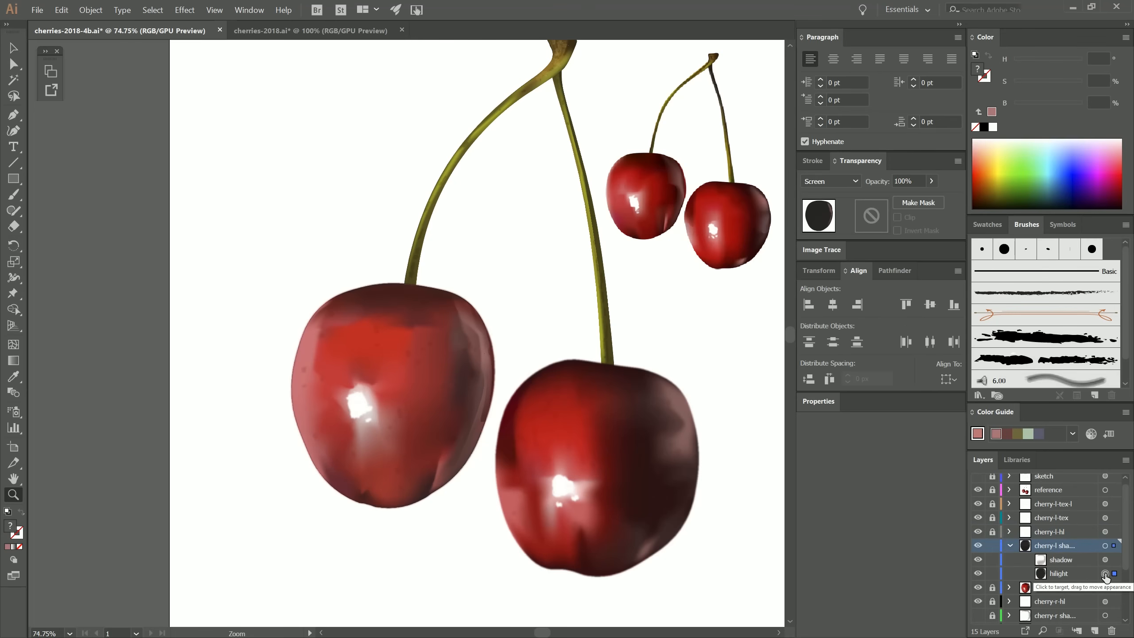
left_click(184, 10)
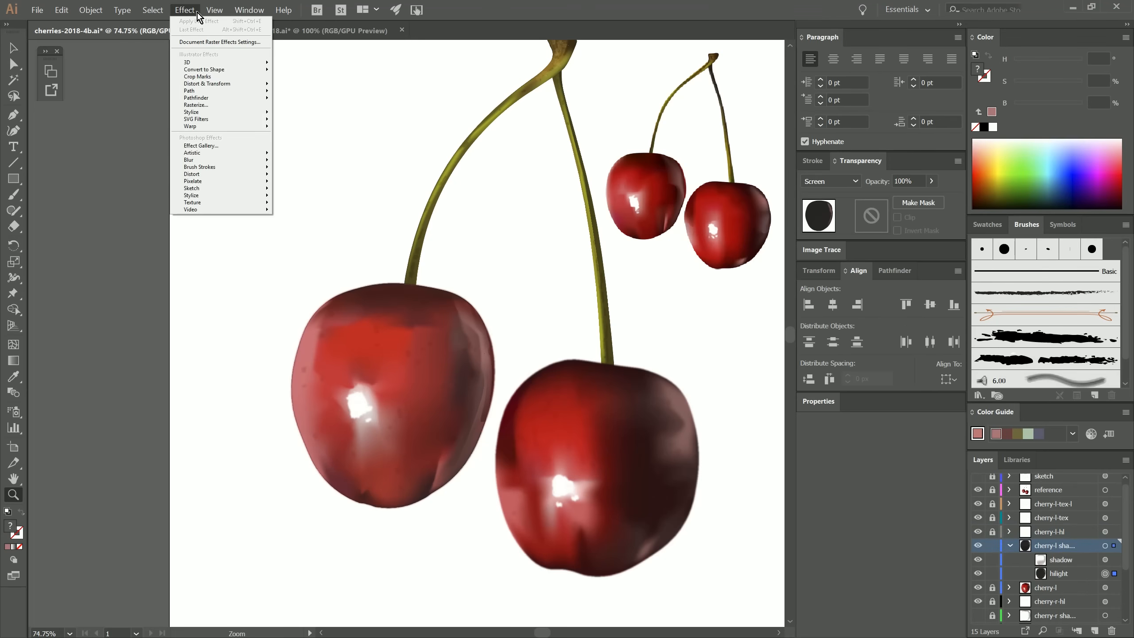
mouse_move(249, 160)
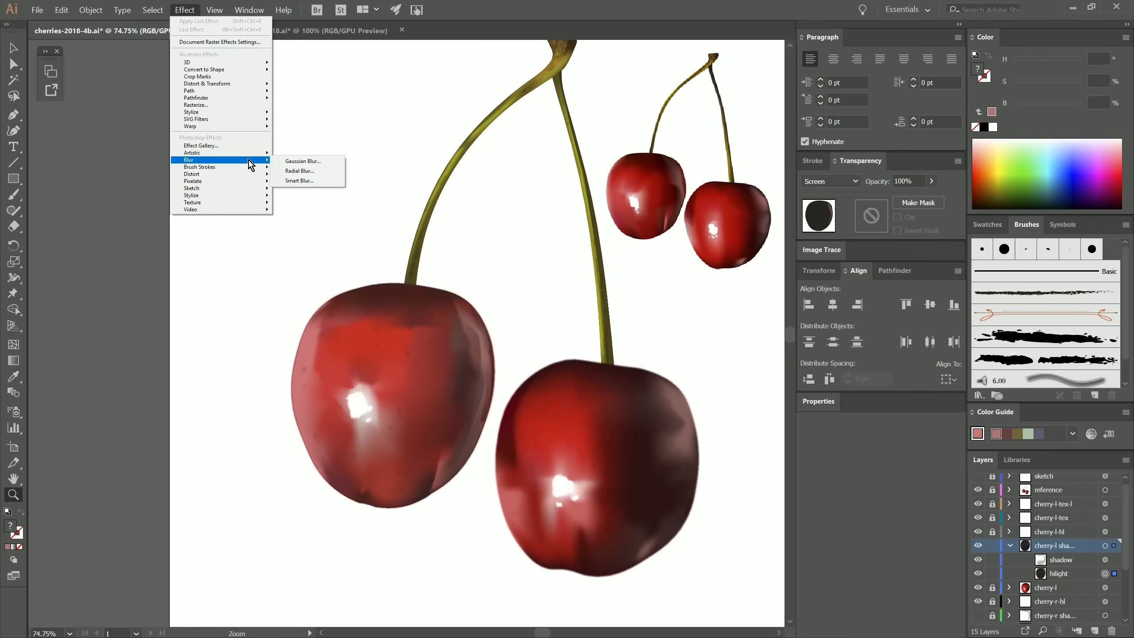
left_click(302, 162)
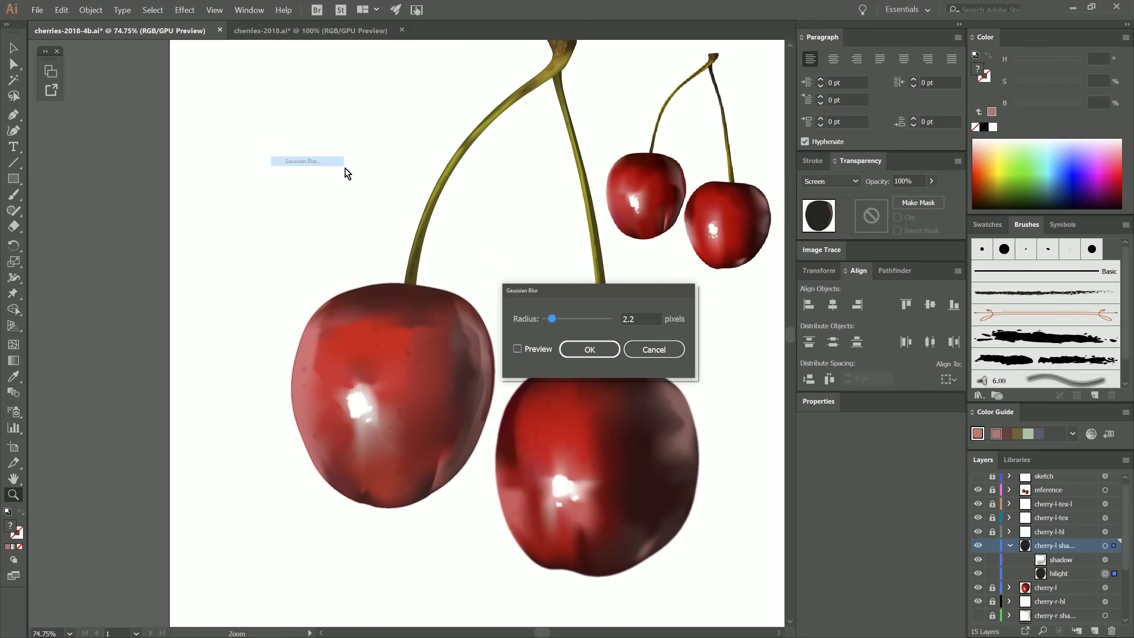
left_click(518, 350)
left_click(590, 352)
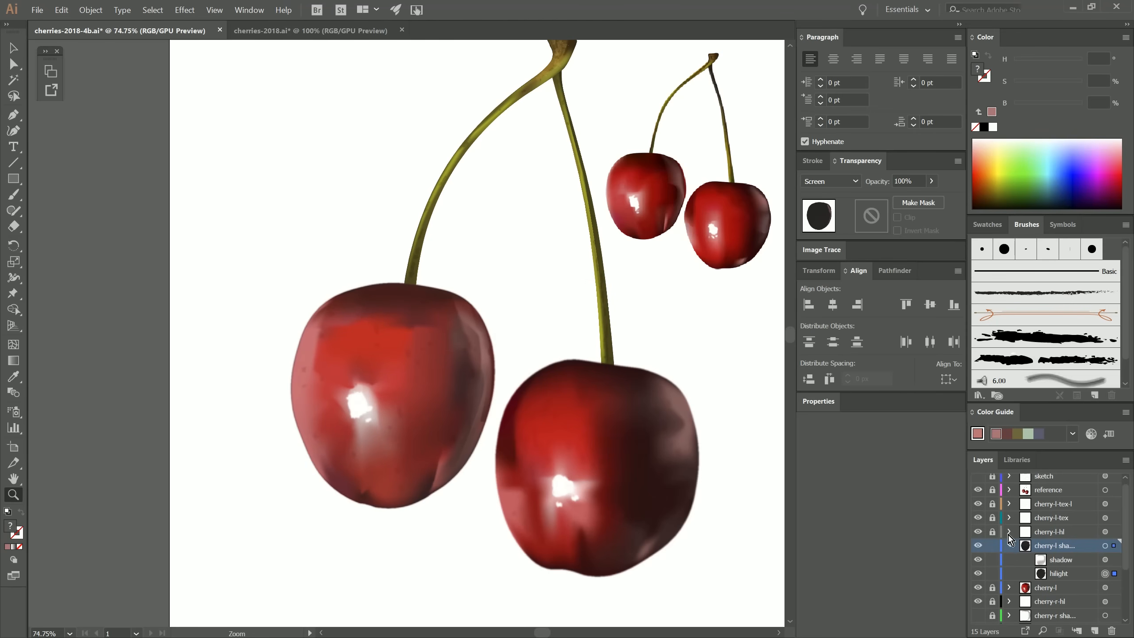
left_click(993, 545)
left_click(1010, 546)
Step: Apply a 2.2-pixel Gaussian Blur to both stem-l and stem-r in the stems layer and lock the layer again
scroll(1119, 528, "down", 4)
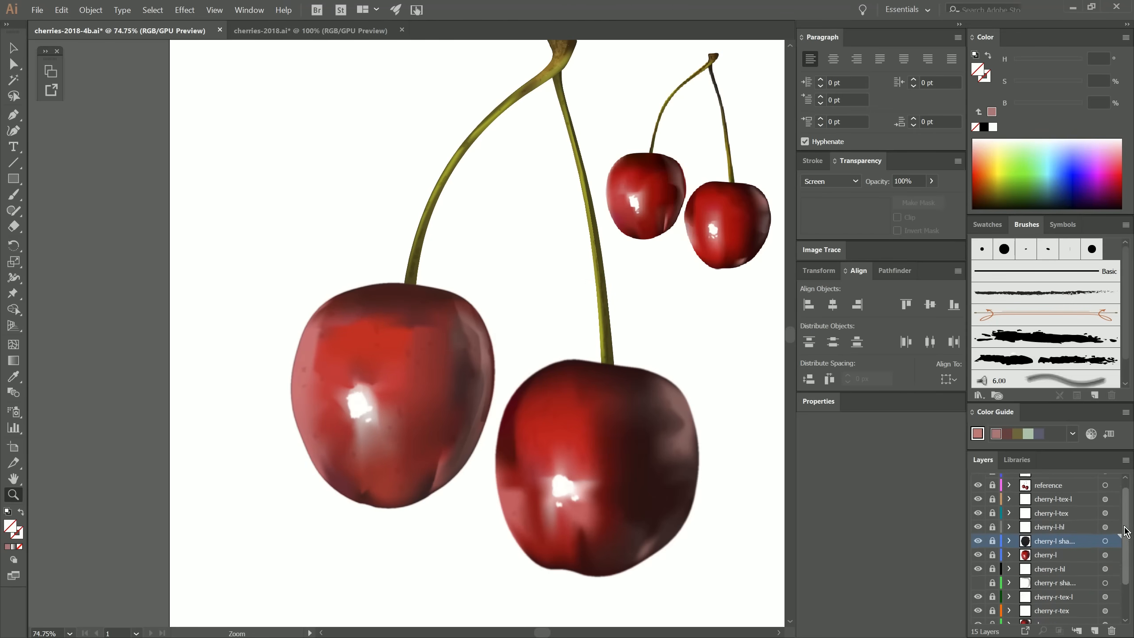
left_click(993, 618)
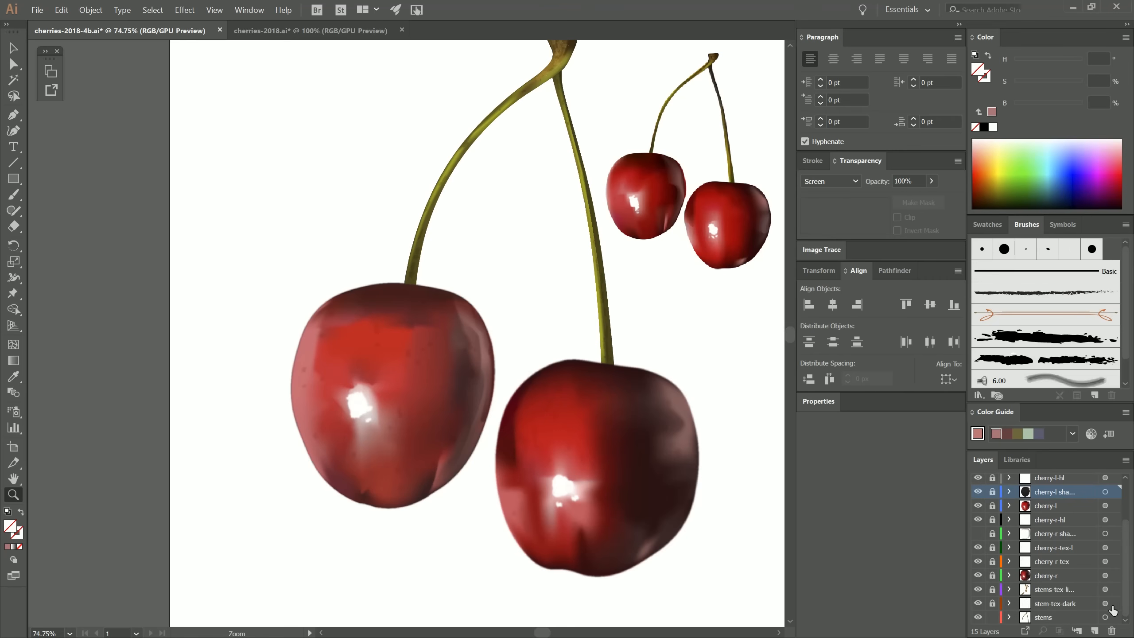
left_click(1011, 617)
scroll(1112, 601, "down", 2)
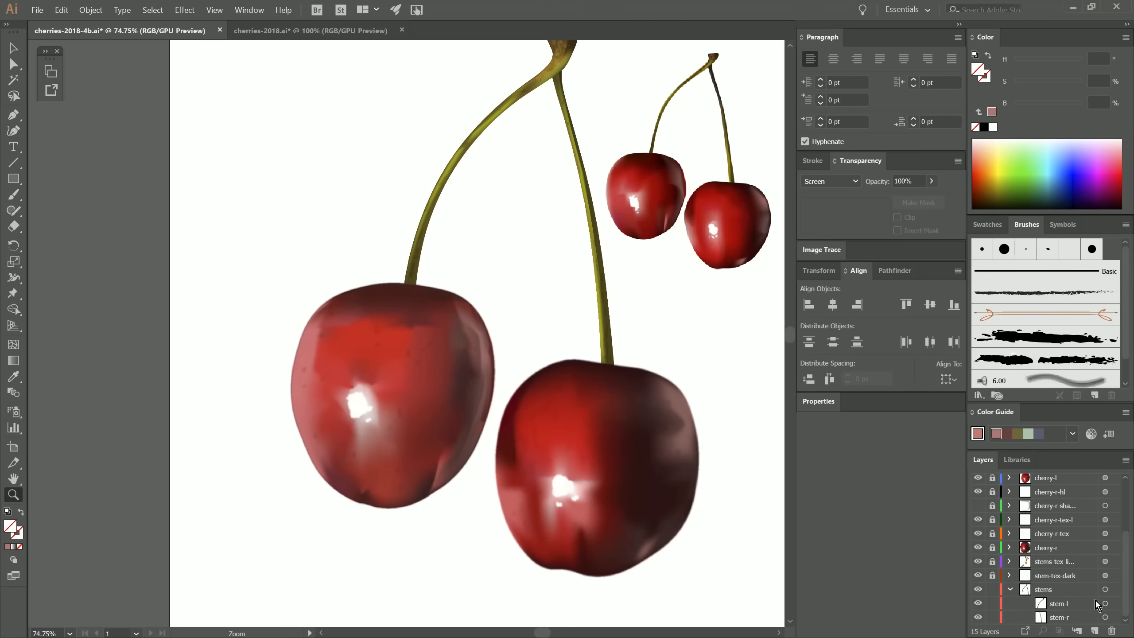
left_click(1105, 604)
left_click(1105, 617, "shift")
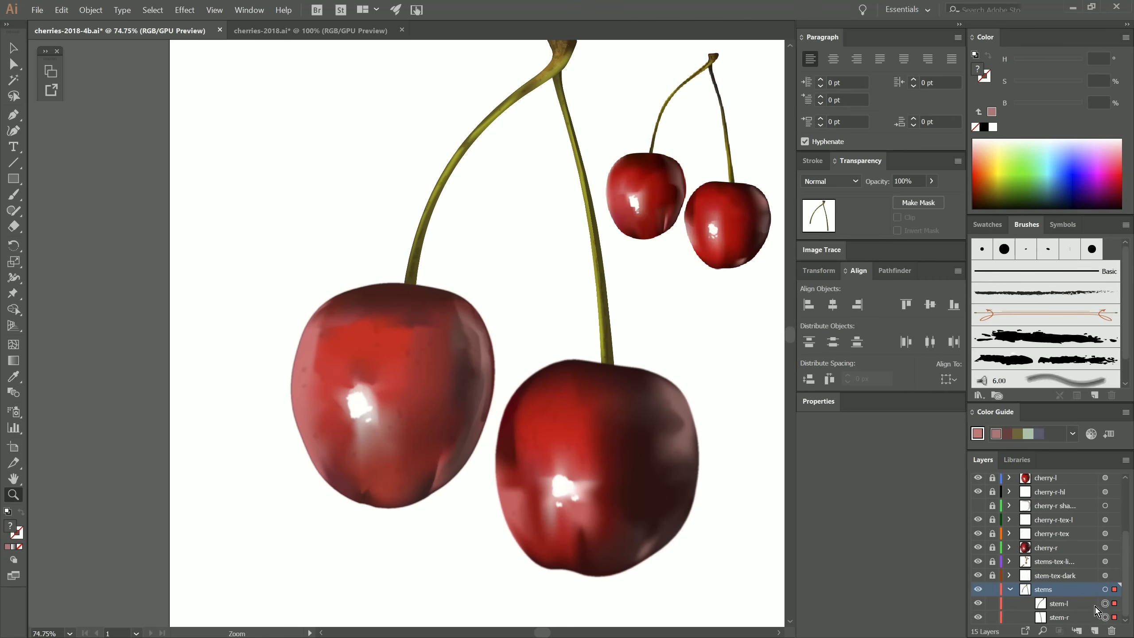
left_click(184, 10)
left_click(201, 30)
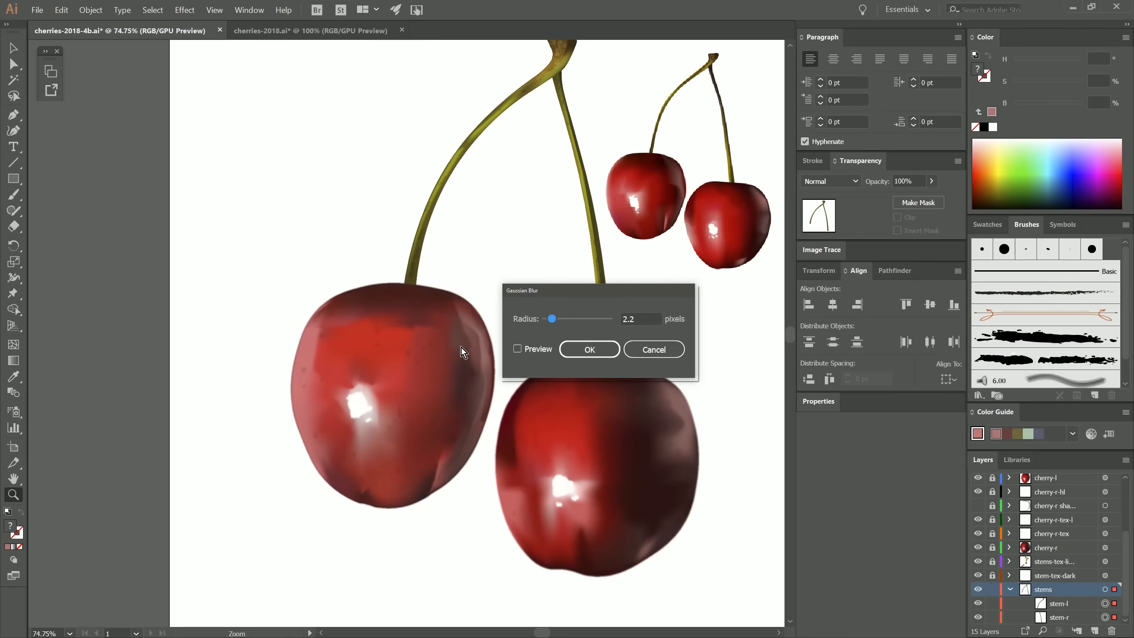
left_click(517, 348)
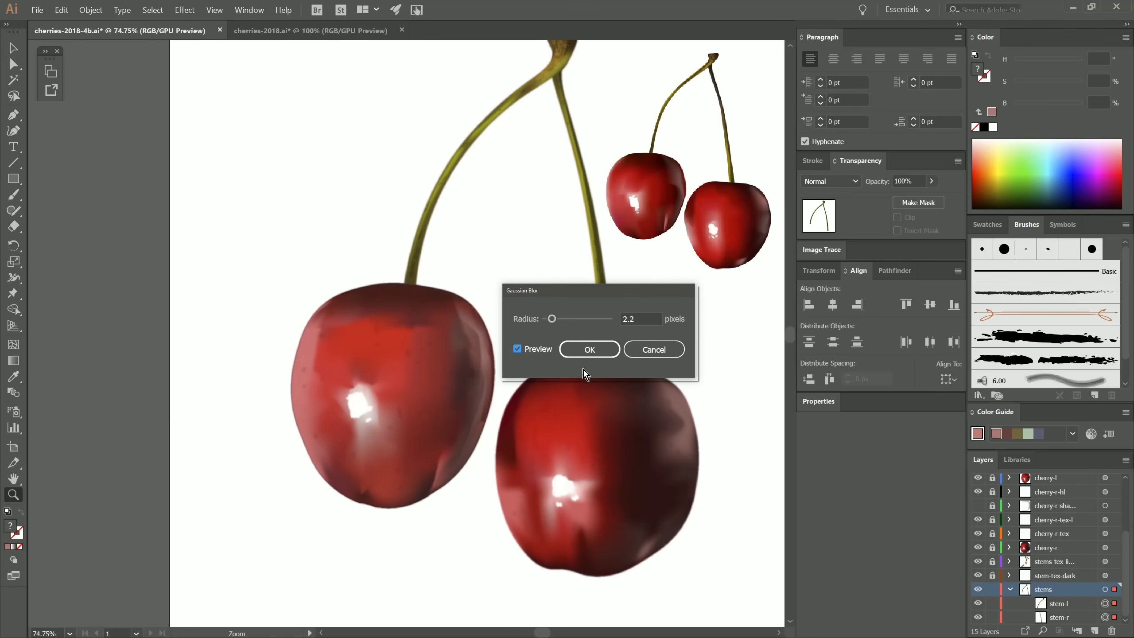
left_click(603, 351)
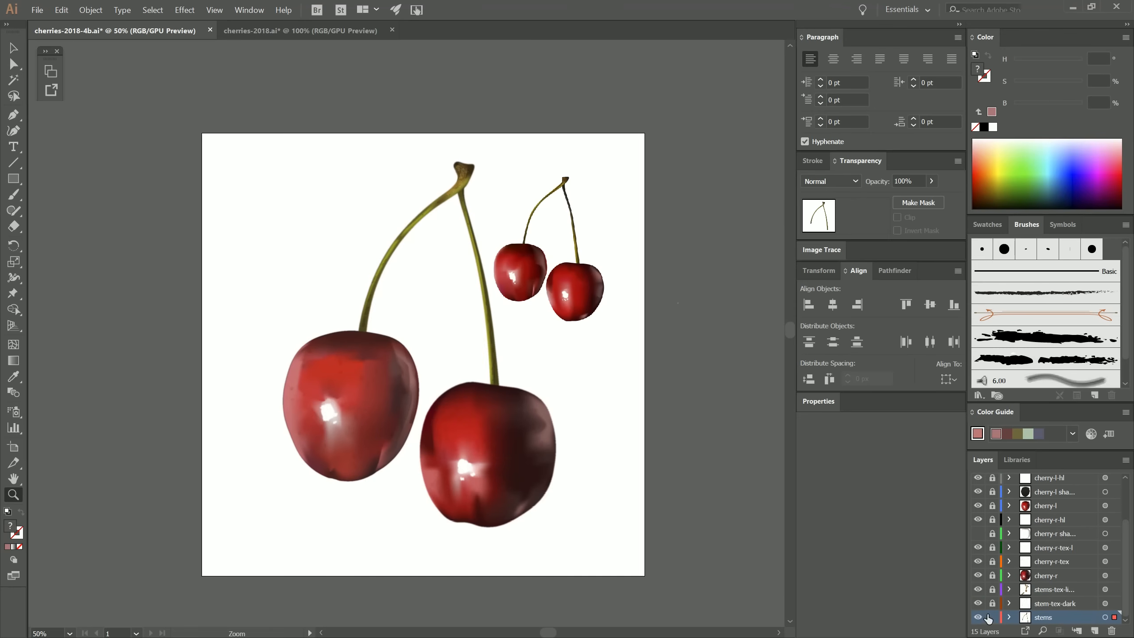
left_click(992, 618)
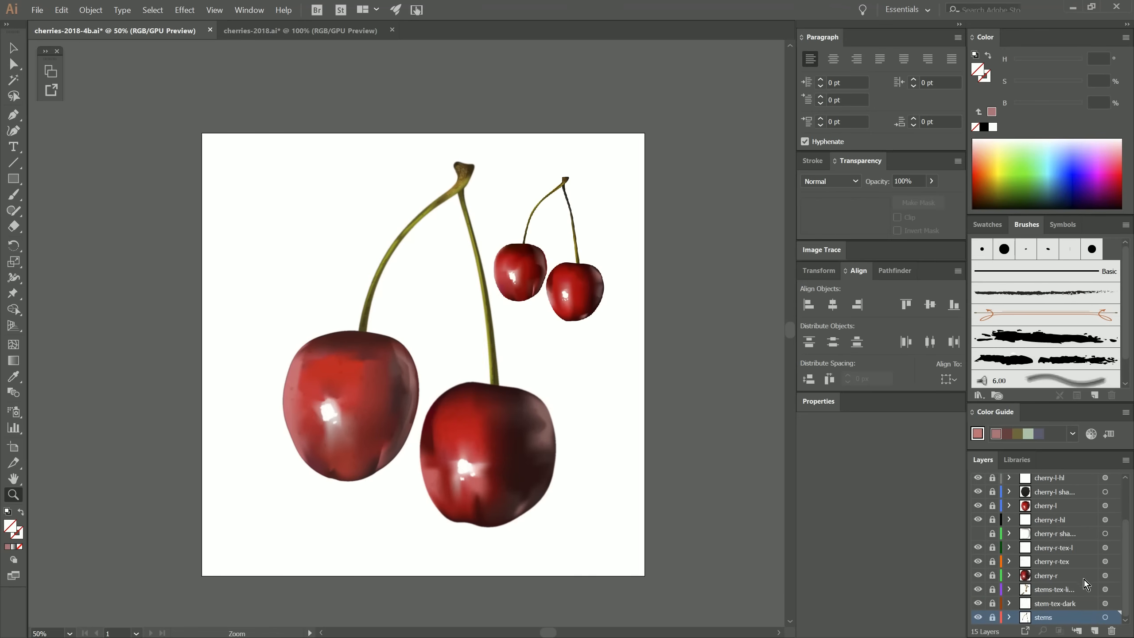
Step: Unlock cherry-r and refine the mesh colours along its upper right edge, raising the light pink tone's brightness to 76.08%
left_click(992, 576)
left_click_drag(478, 464, 526, 442)
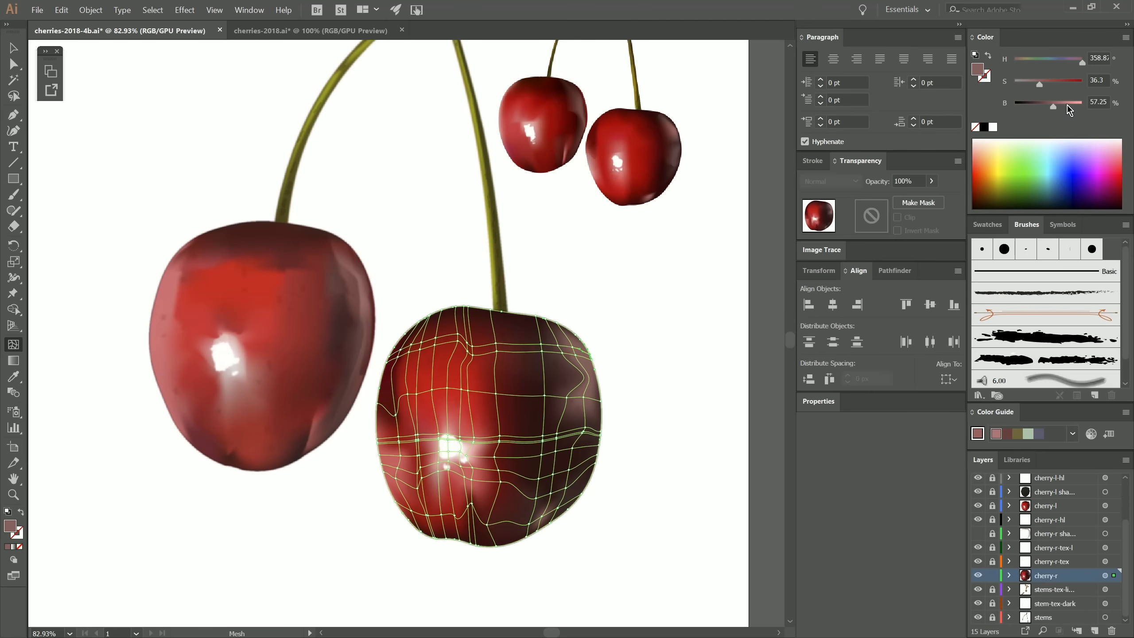
left_click(1069, 107)
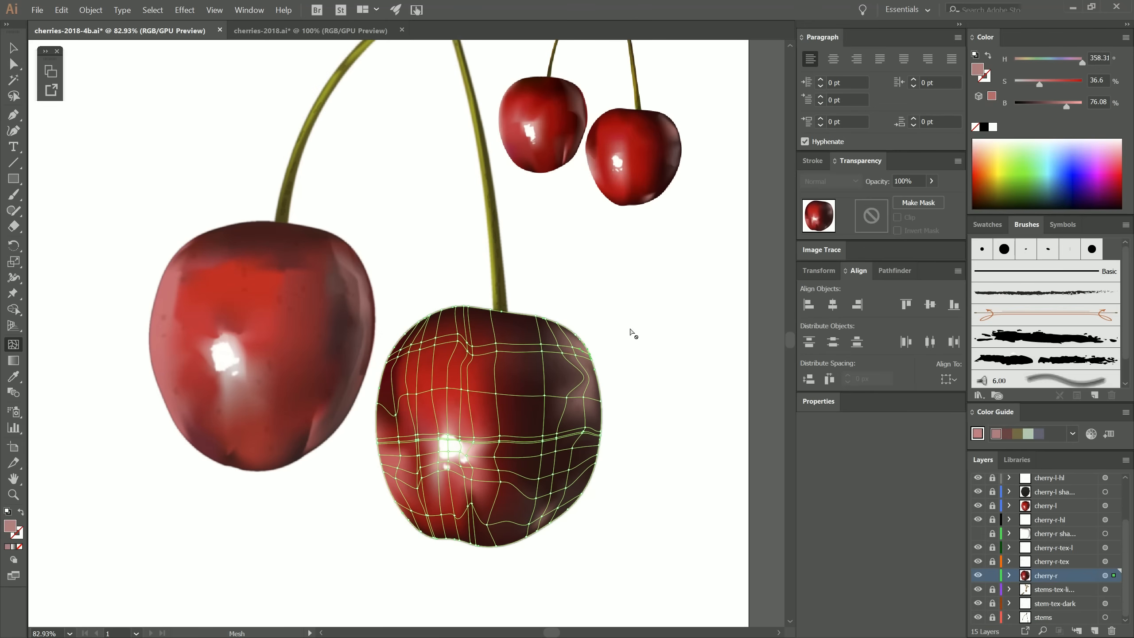
left_click(602, 402)
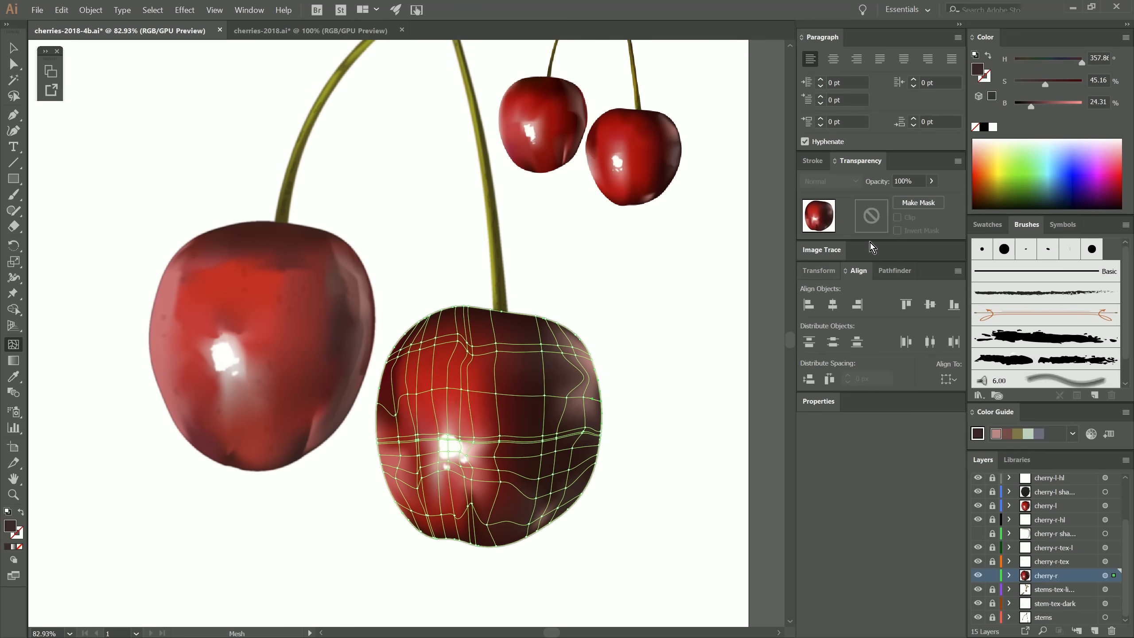
left_click(595, 374)
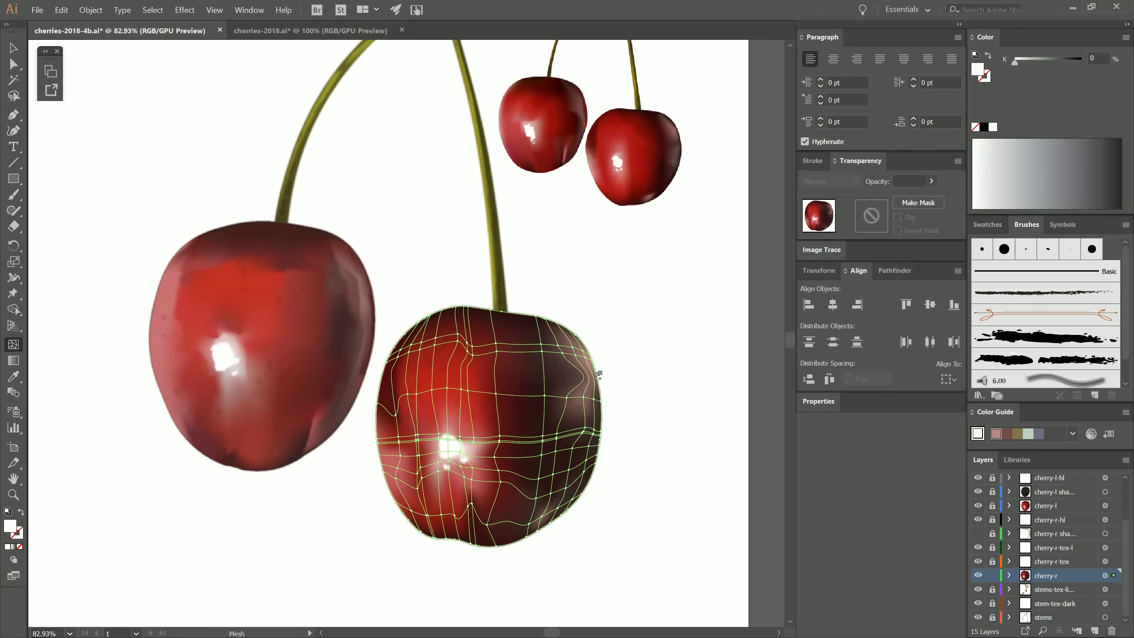
key("i")
key("u")
left_click_drag(576, 355, 572, 365)
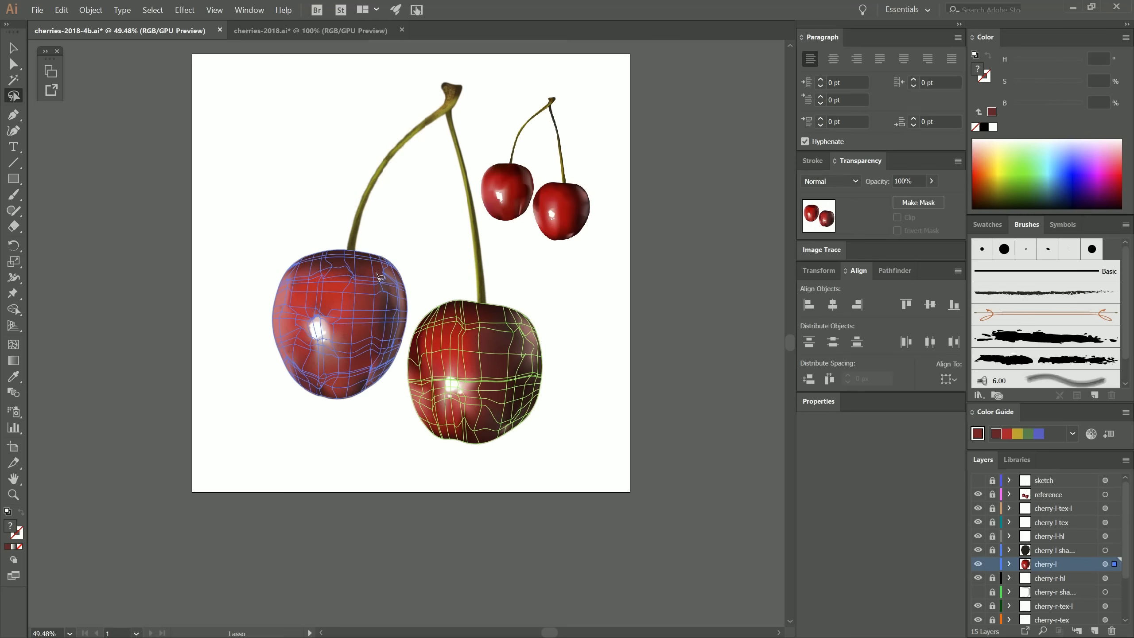
Step: Return to the cherry-l gradient mesh and work on the mesh points of its upper right side
left_click(753, 567)
scroll(1046, 565, "down", 2)
key("z")
left_click(388, 286)
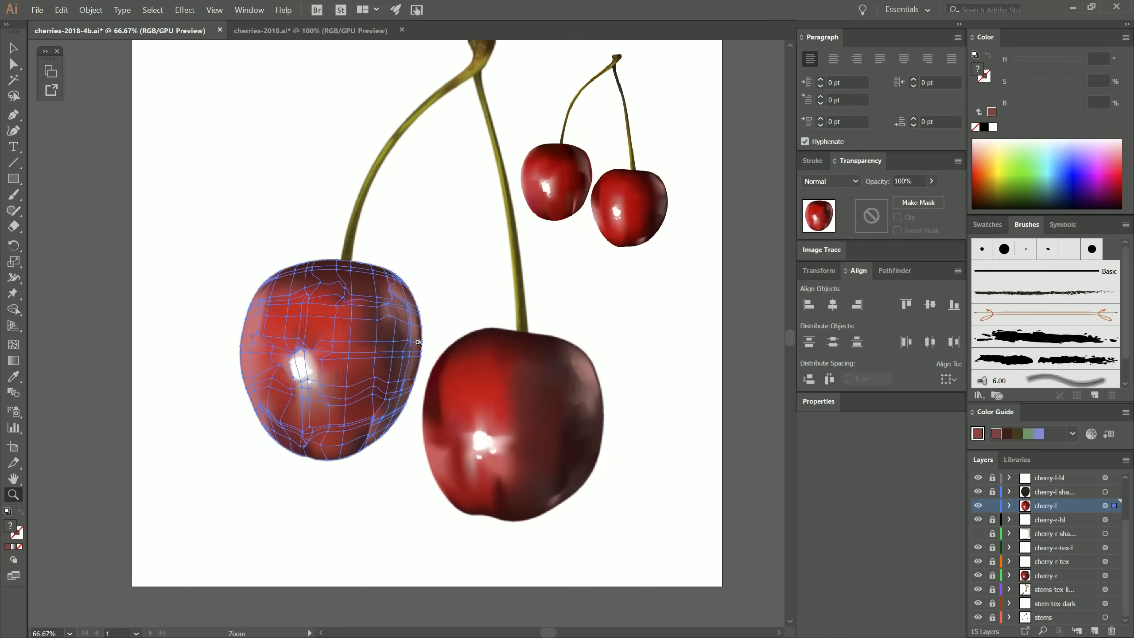
key("u")
key("z")
left_click(463, 197, "alt")
left_click(462, 197)
Step: Refine the mesh colours on the right side of cherry-l with its shadow layer hidden, and check the whole artwork without mesh edges
key("u")
key("z")
left_click(451, 277, "alt")
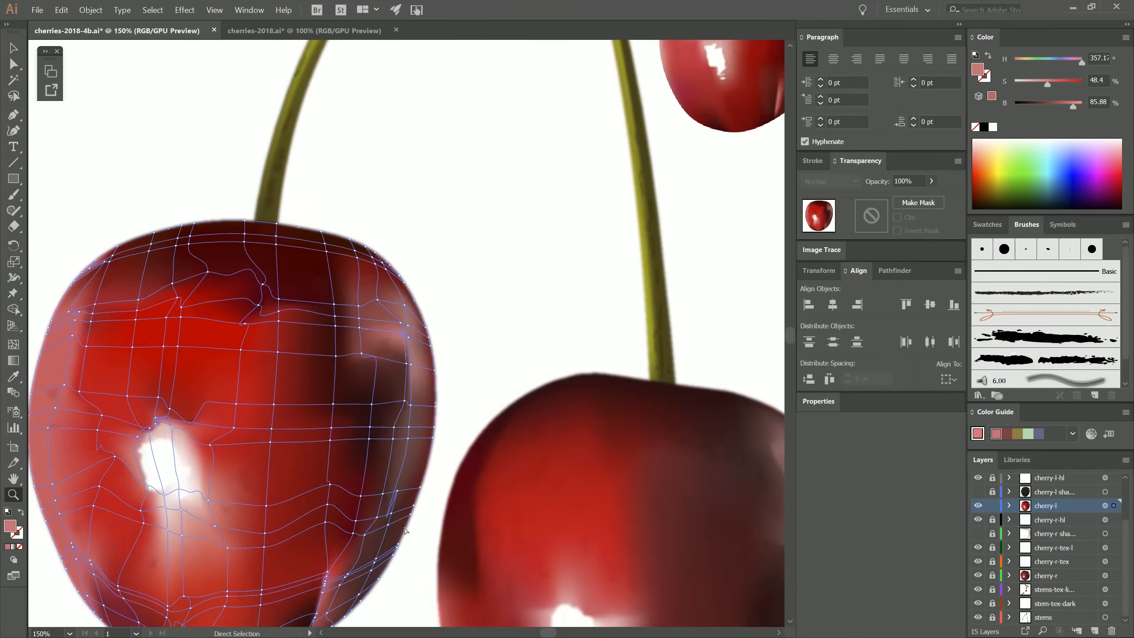
left_click(451, 276, "alt")
key("u")
key("ctrl+h")
key("z")
left_click(394, 380, "alt")
left_click(395, 381, "alt")
left_click(394, 380, "alt")
left_click(394, 381, "alt")
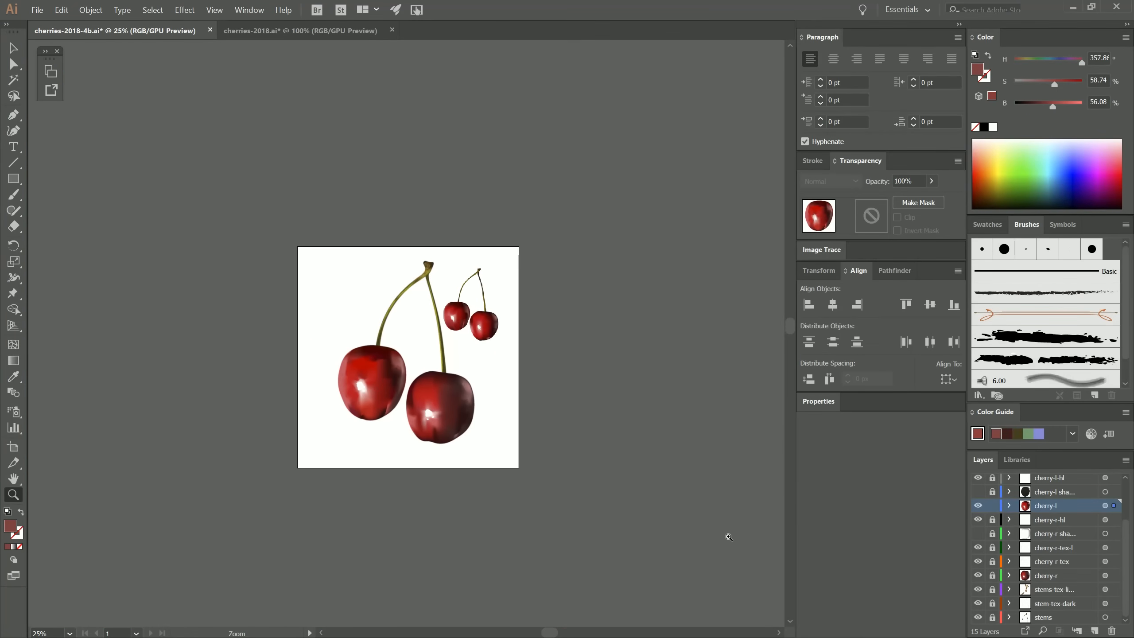
Step: Hide the reference layer and examine the two finished cherries on their own
left_click_drag(1128, 519, 1120, 480)
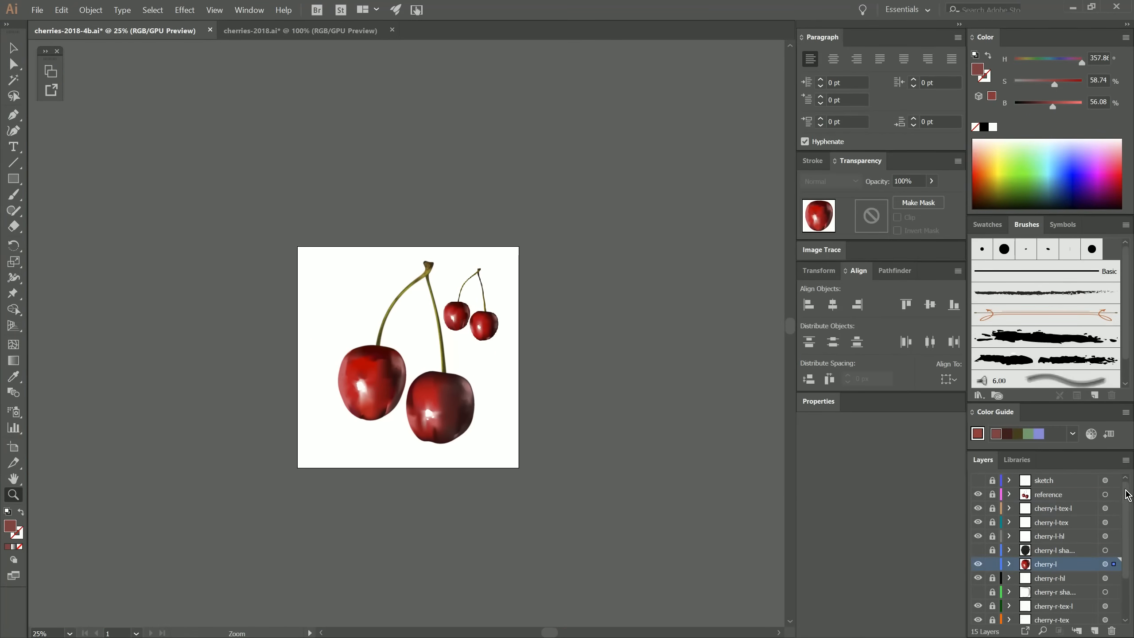
left_click(978, 494)
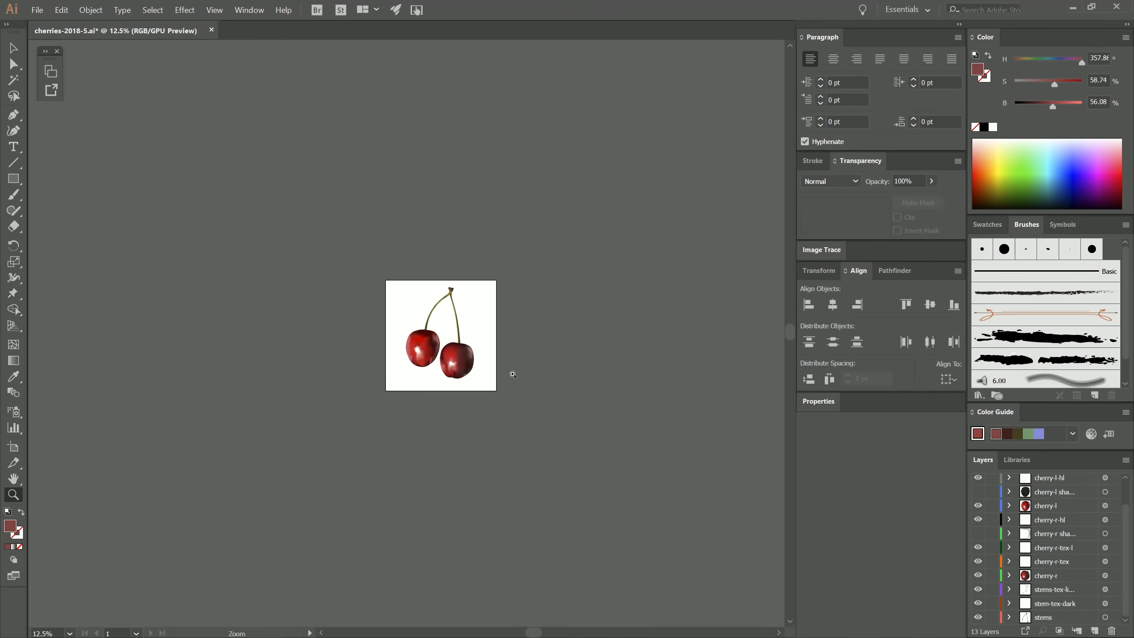
left_click(458, 348)
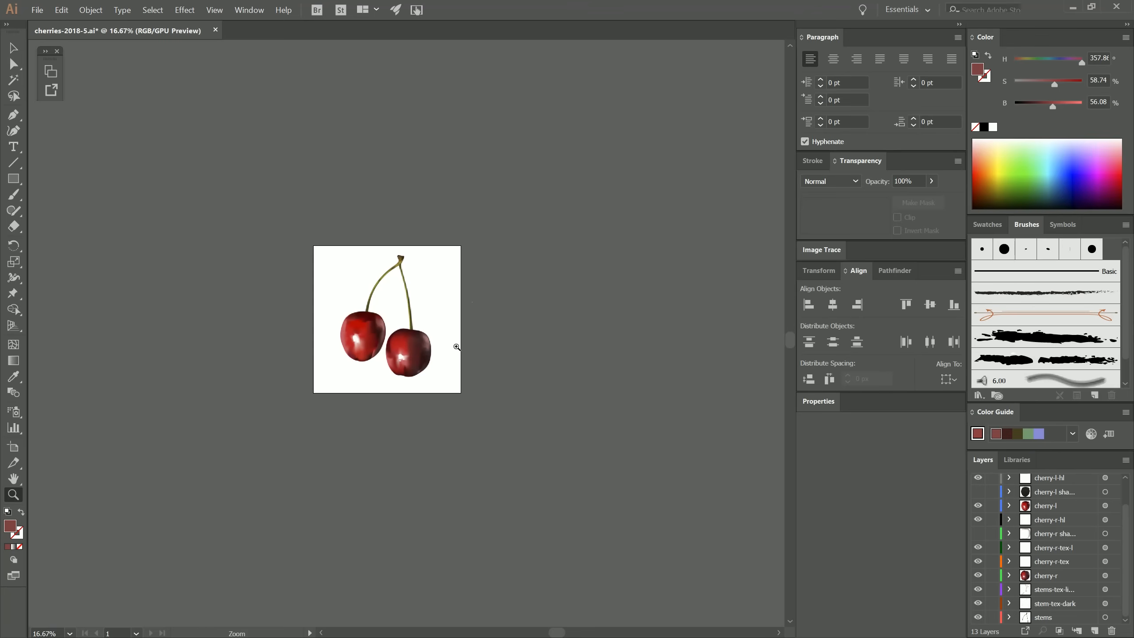
left_click(403, 338)
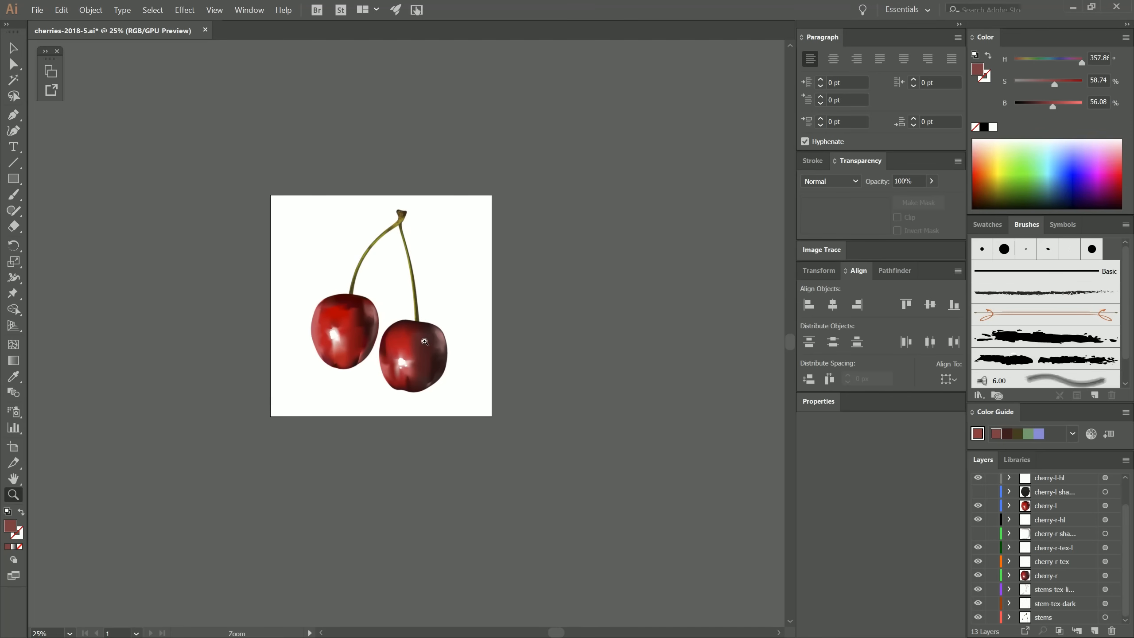